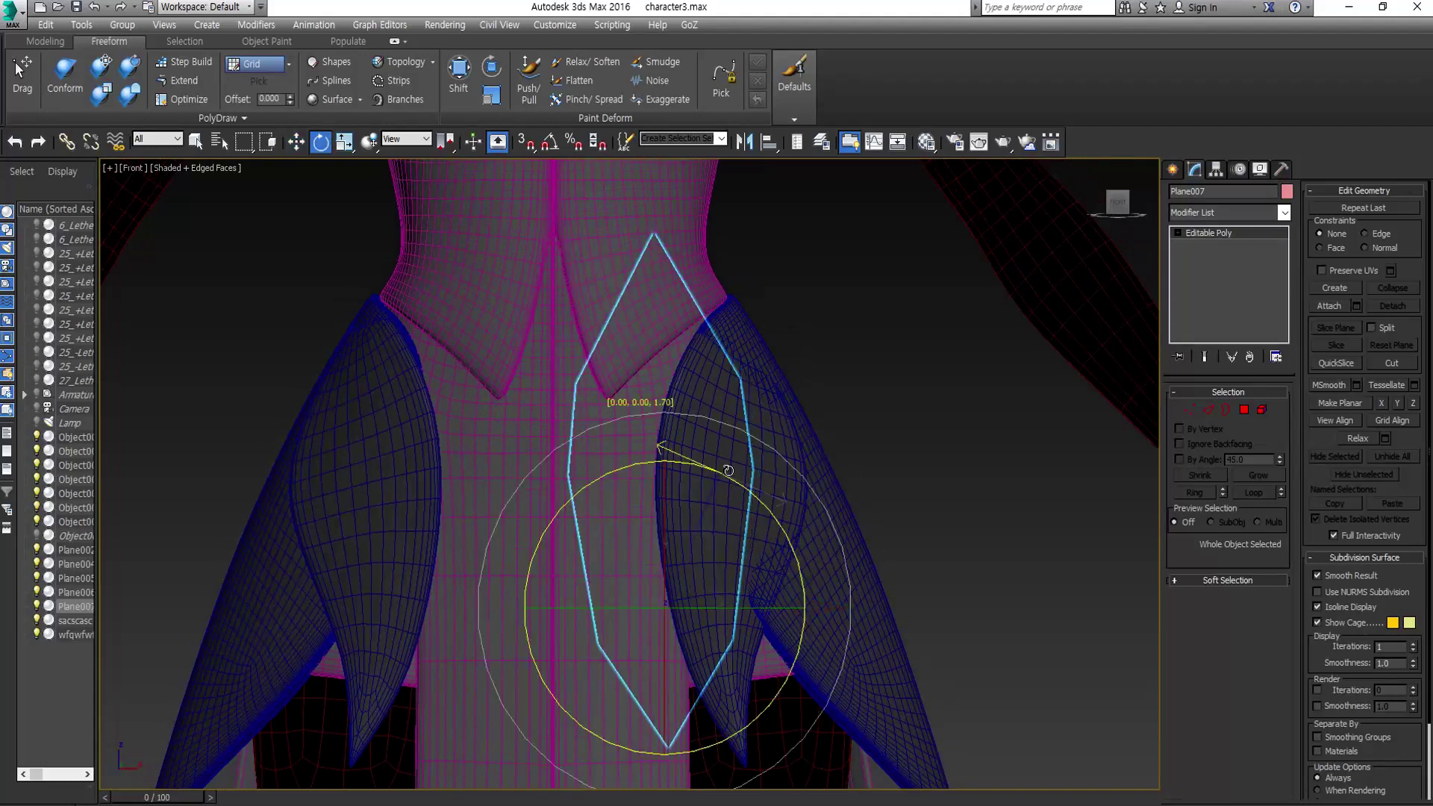
- Conform the pink strip Plane007's vertices onto the body surface using the Freeform Conform brush
middle_click_drag(693, 541, 784, 595, "alt")
key("1")
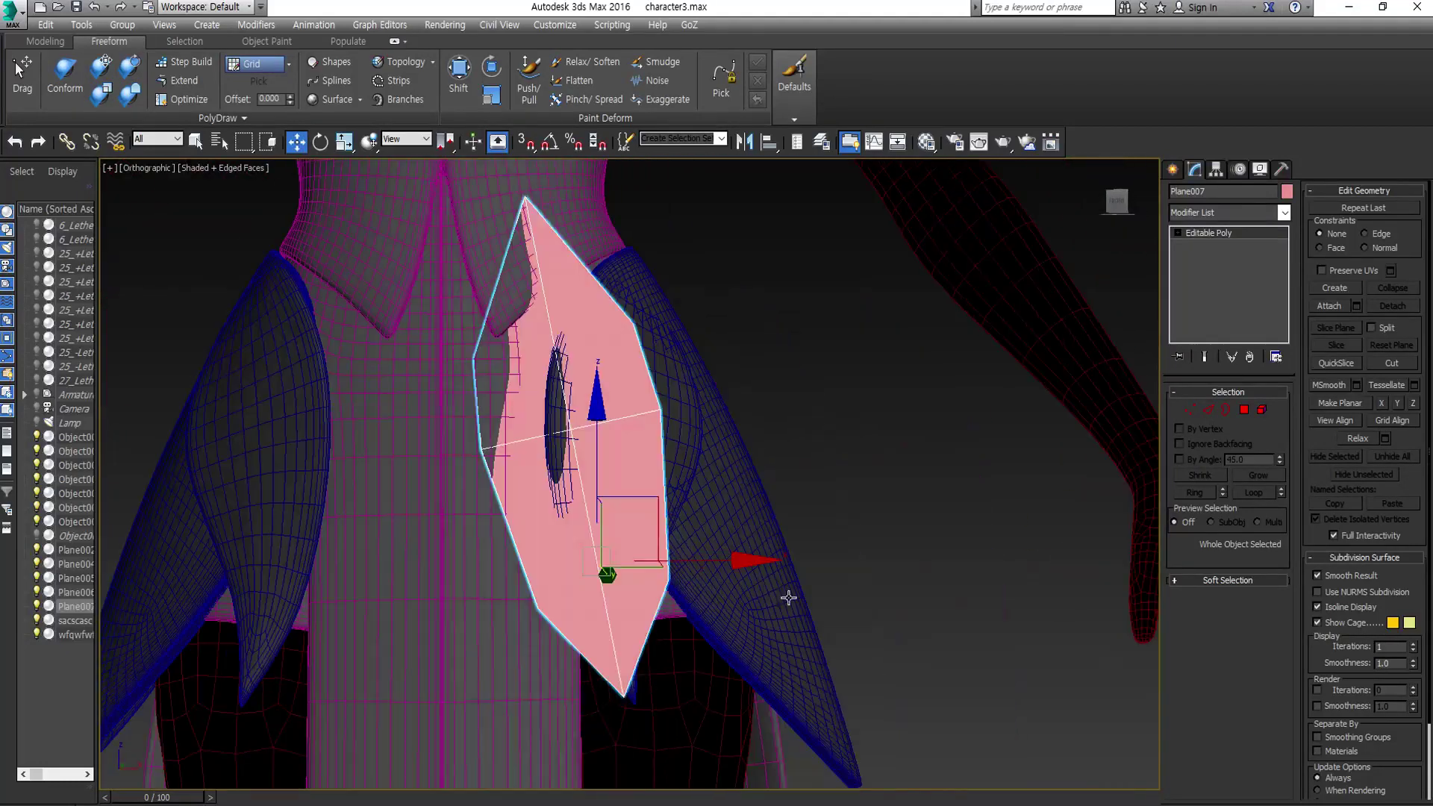
left_click(288, 64)
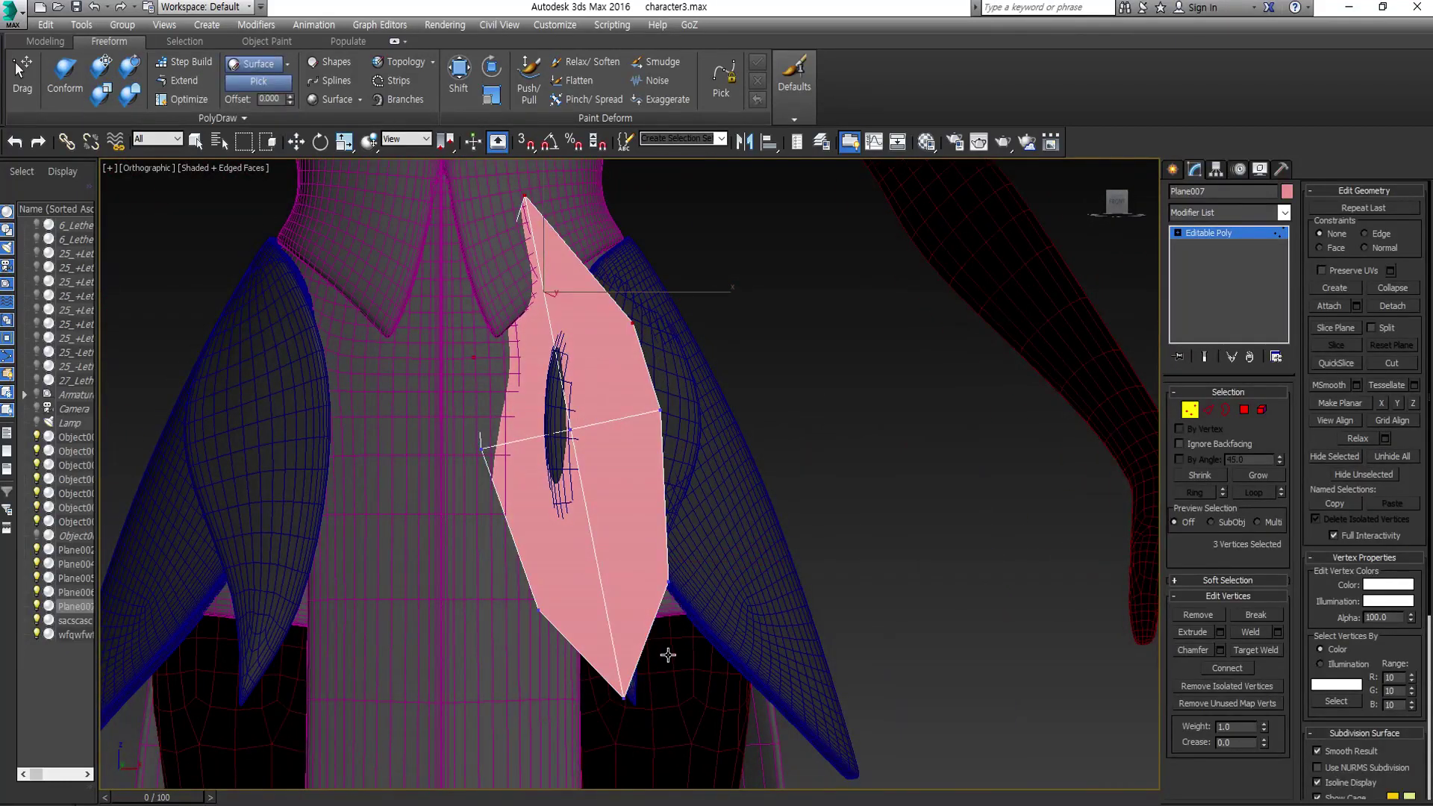
left_click(668, 655)
mouse_move(668, 655)
middle_mouse_down("alt")
mouse_move(438, 406)
mouse_move(488, 286)
middle_mouse_up("alt")
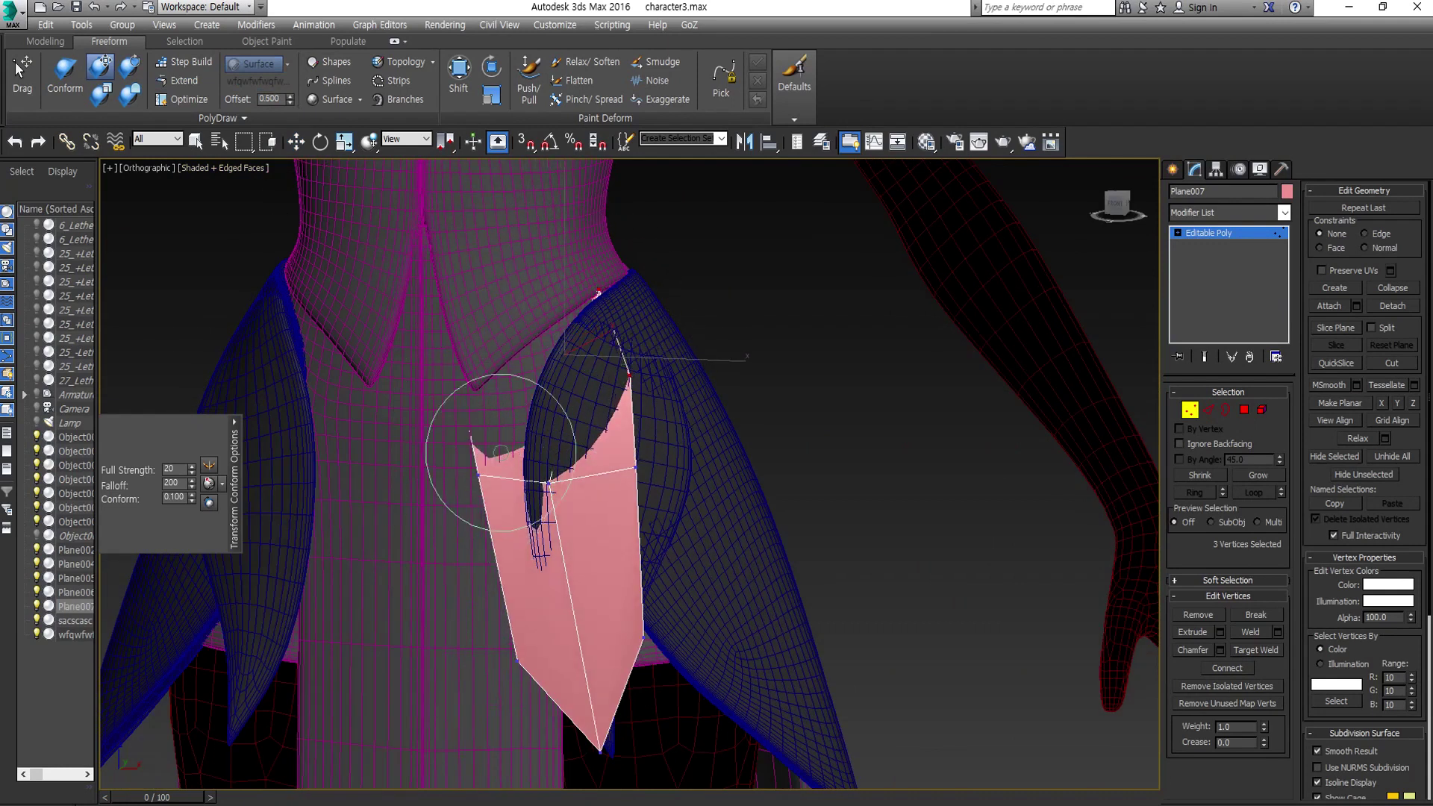
middle_click_drag(501, 451, 635, 468, "alt")
middle_click_drag(590, 585, 579, 500, "alt")
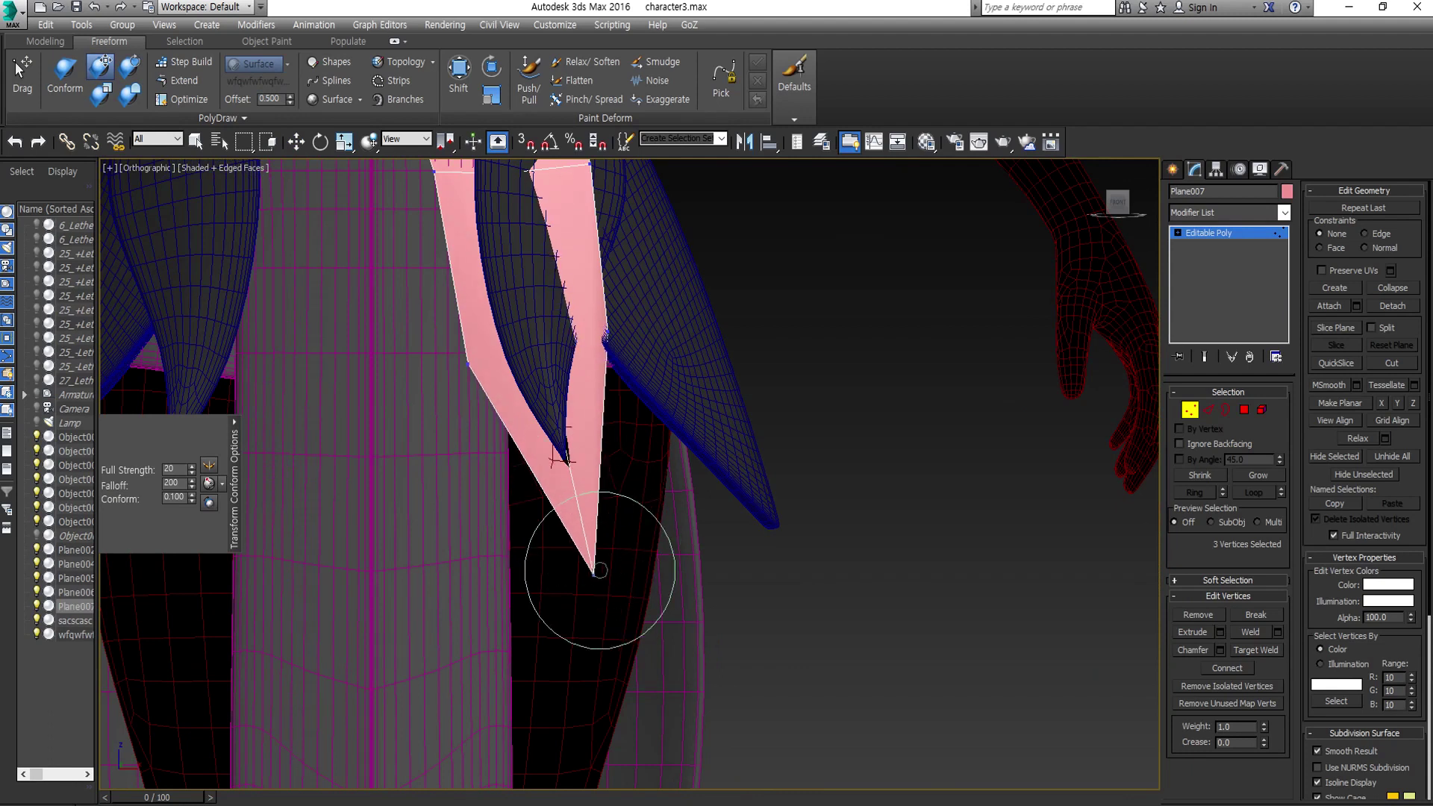
middle_click_drag(600, 571, 651, 383, "alt")
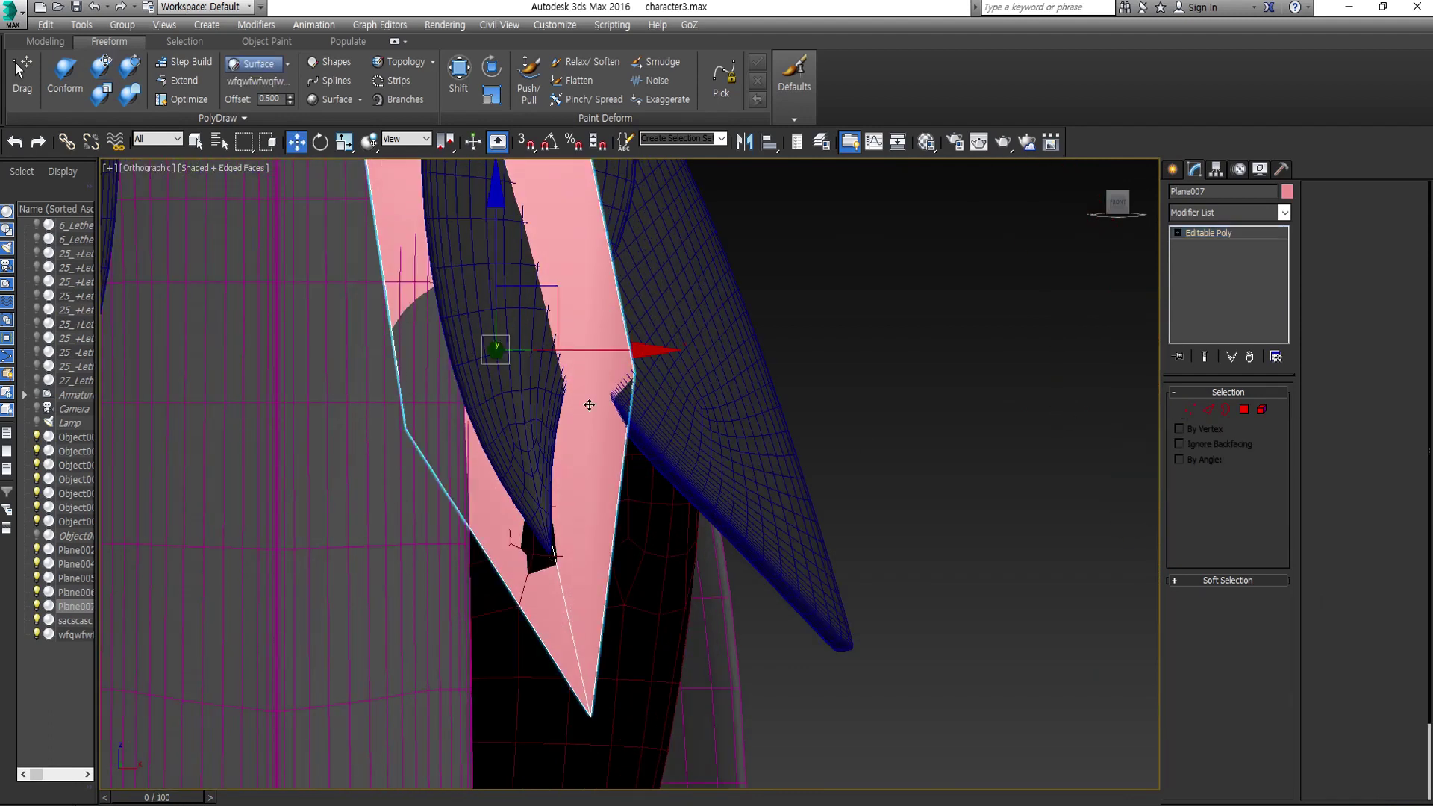
- Shift-drag a clone of the strip, Plane008, beside the right arm and enter its vertex mode
left_click_drag(589, 404, 1142, 478, "shift")
left_click(709, 493)
mouse_move(710, 499)
middle_mouse_down("alt")
mouse_move(1048, 454)
mouse_move(671, 505)
mouse_move(777, 490)
mouse_move(769, 500)
middle_mouse_up("alt")
key("1")
scroll(534, 379, "up", 3)
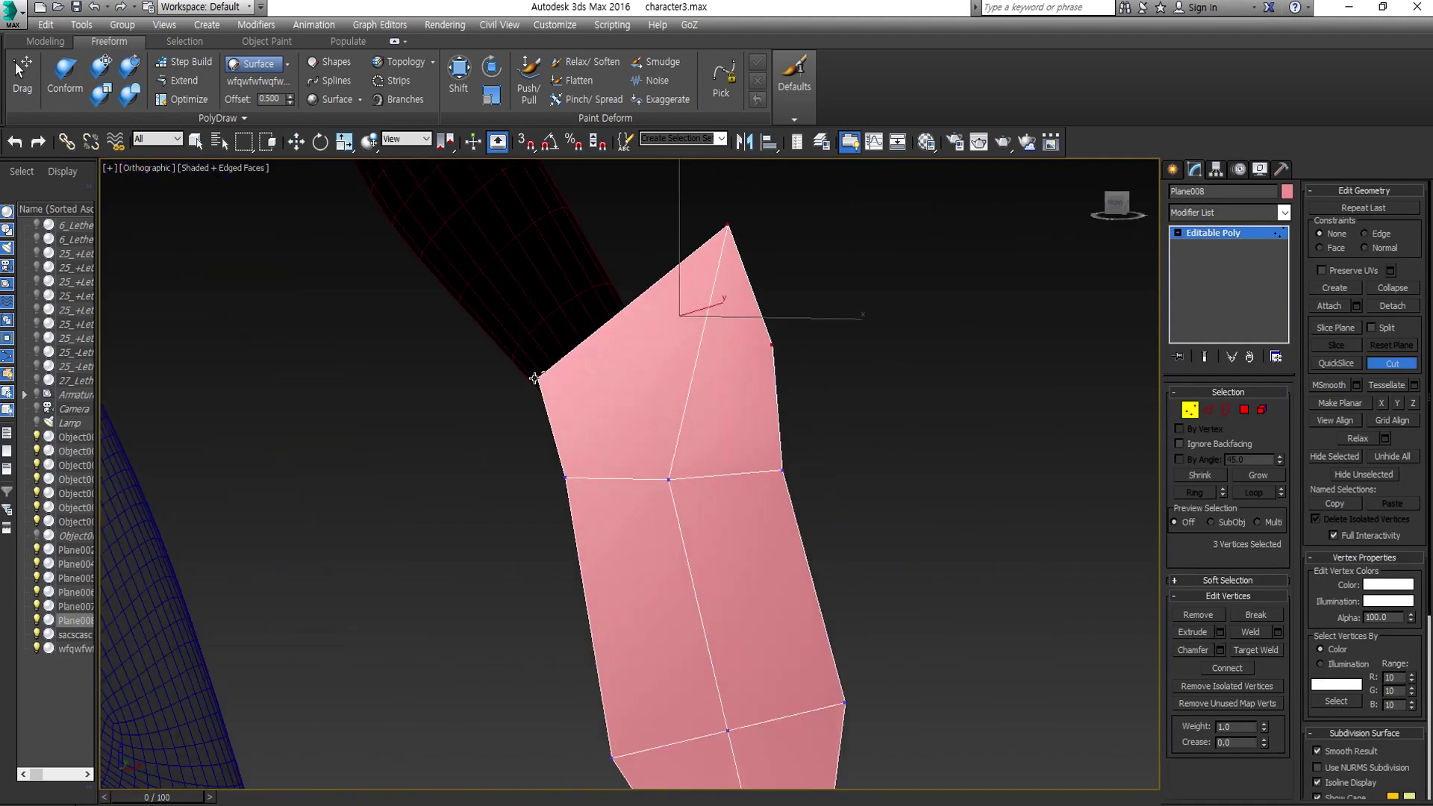
middle_click_drag(534, 378, 568, 388, "alt")
scroll(567, 388, "down", 5)
- Conform Plane007 further onto the petal skirt panel, then clear its vertex selection
left_click(568, 418)
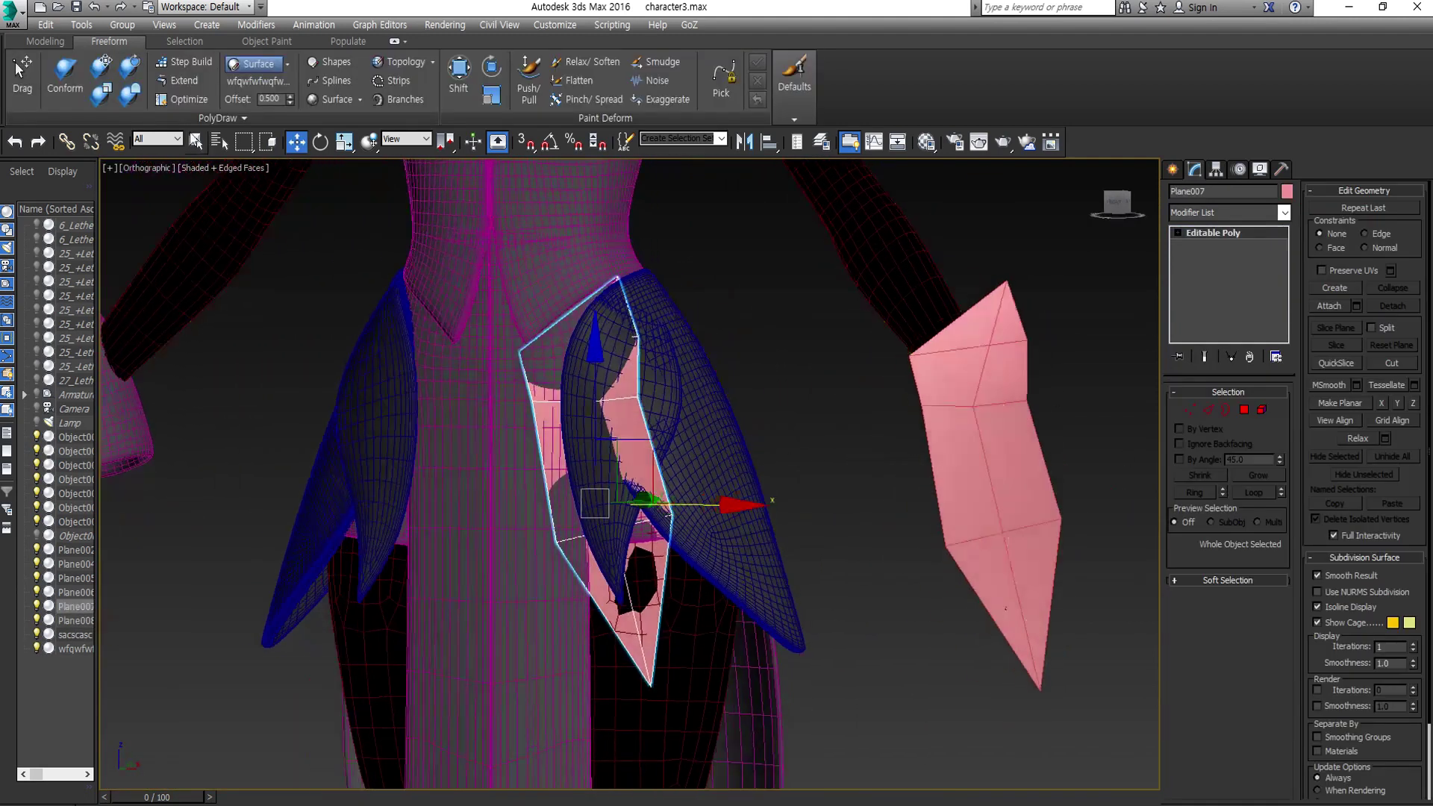
left_click(101, 66)
scroll(509, 316, "up", 4)
scroll(720, 368, "down", 2)
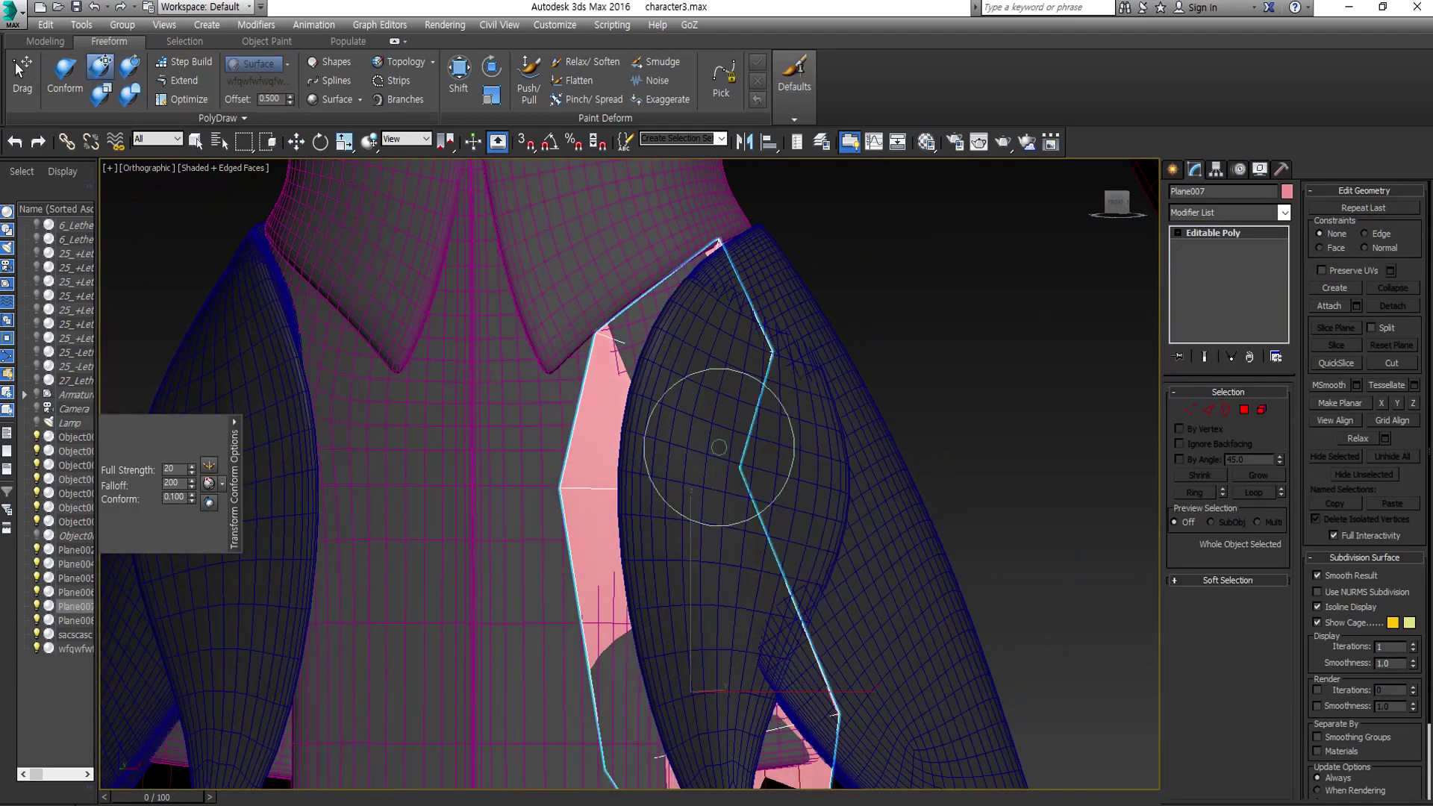
mouse_move(703, 448)
middle_mouse_down("alt")
mouse_move(739, 417)
mouse_move(778, 415)
middle_mouse_up("alt")
right_click(779, 415)
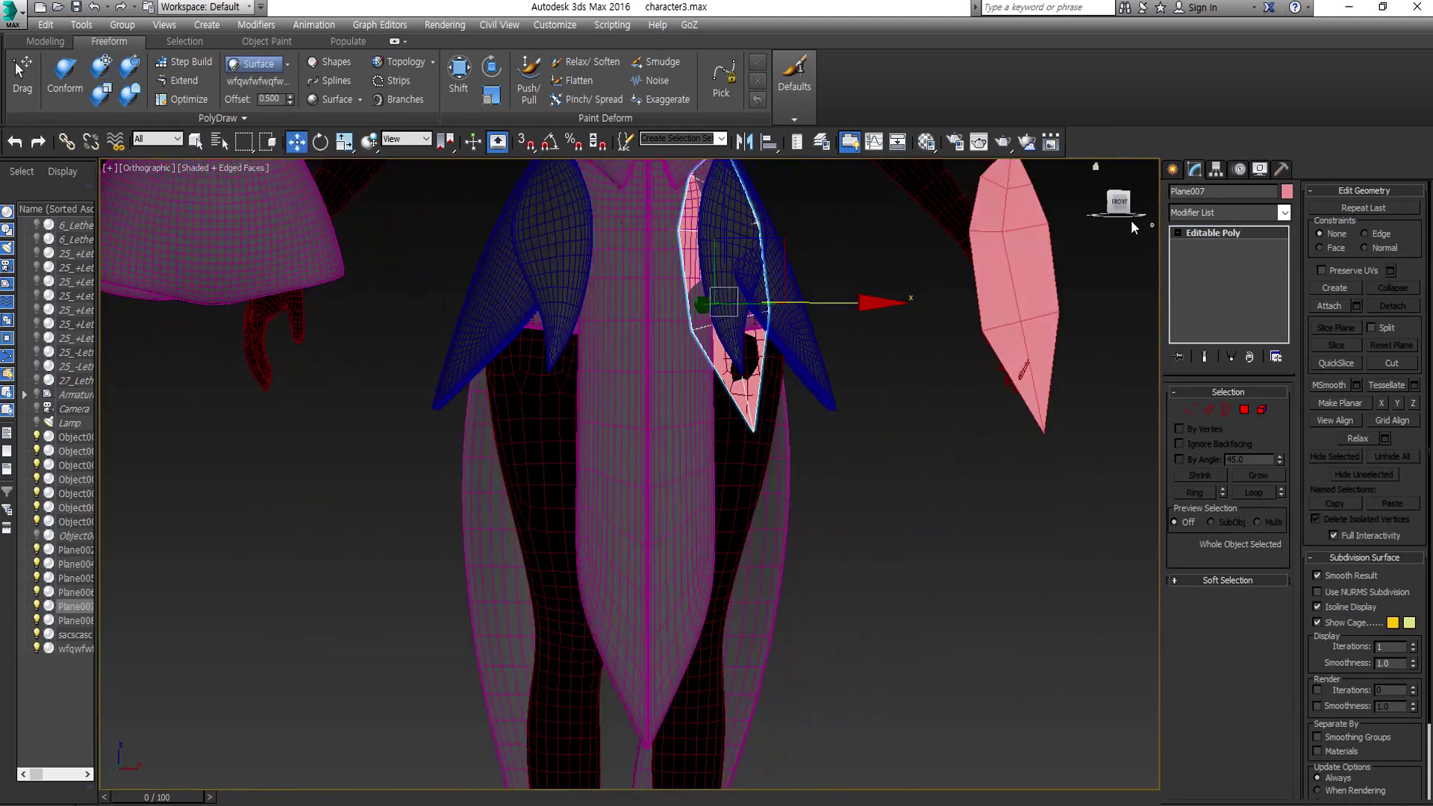
left_click(733, 440)
scroll(804, 576, "up", 4)
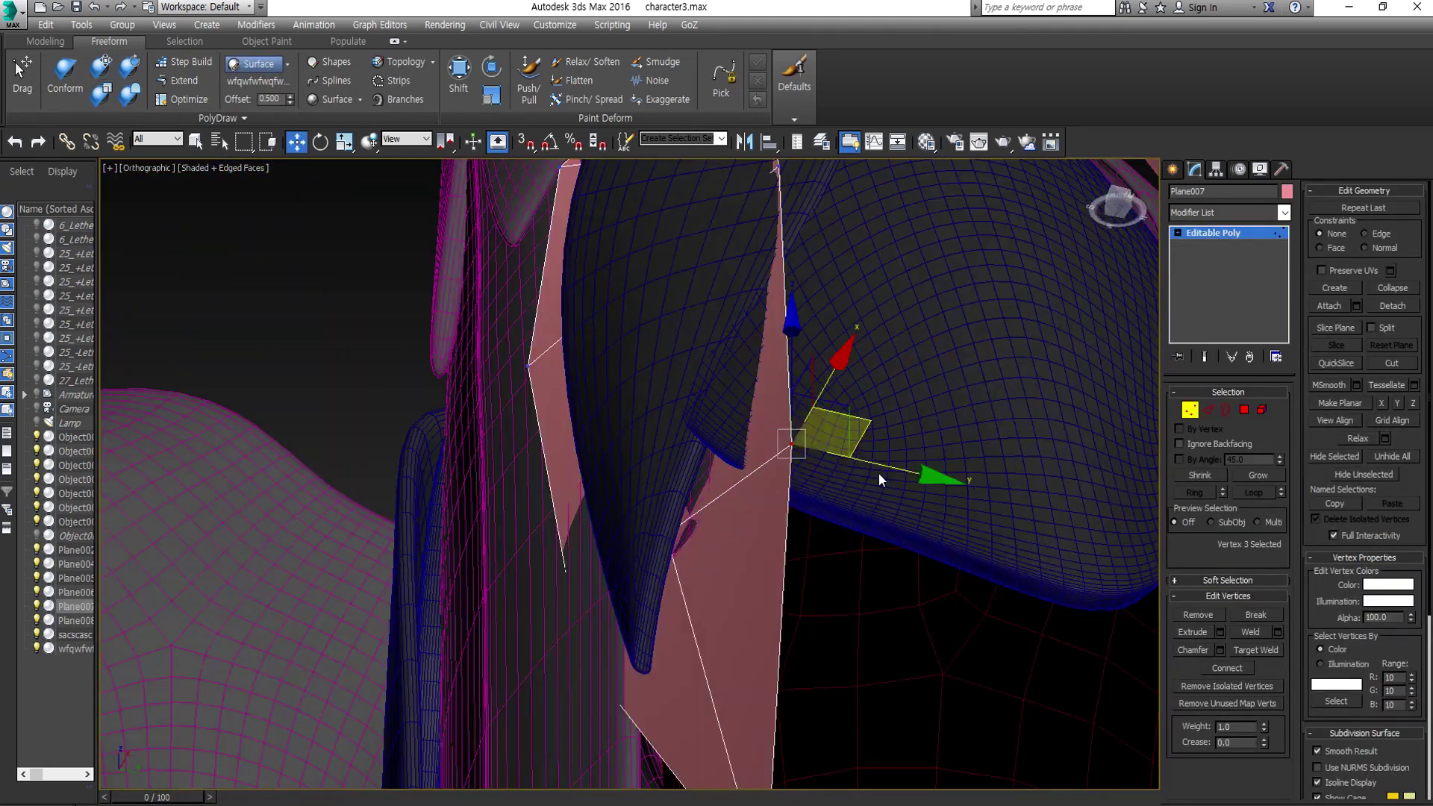
mouse_move(818, 502)
middle_mouse_down("alt")
mouse_move(772, 391)
mouse_move(672, 515)
mouse_move(591, 396)
middle_mouse_up("alt")
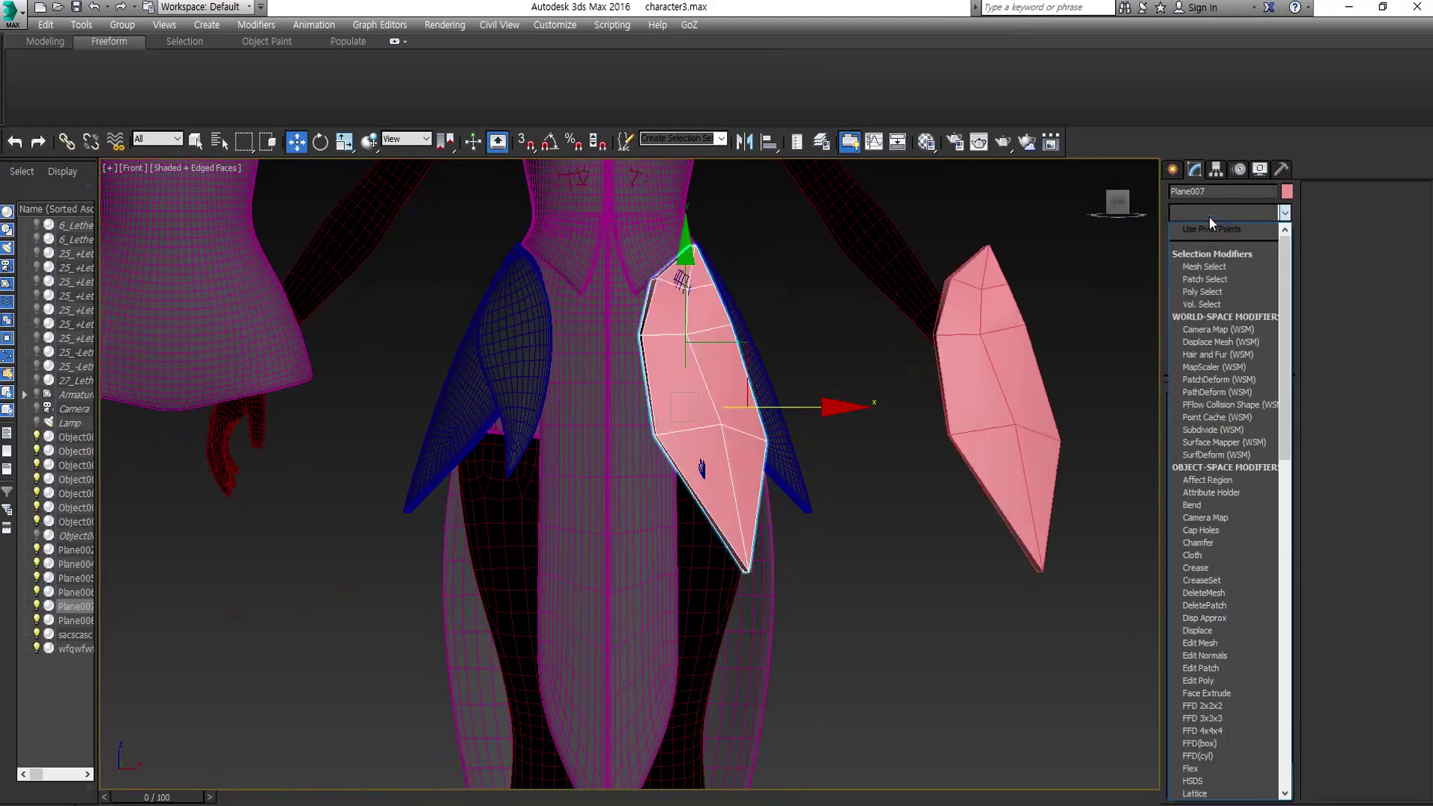
- Add TurboSmooth above Shell on the pink pieces and check the Shell amounts
key("t")
key("Return")
left_click(1277, 415)
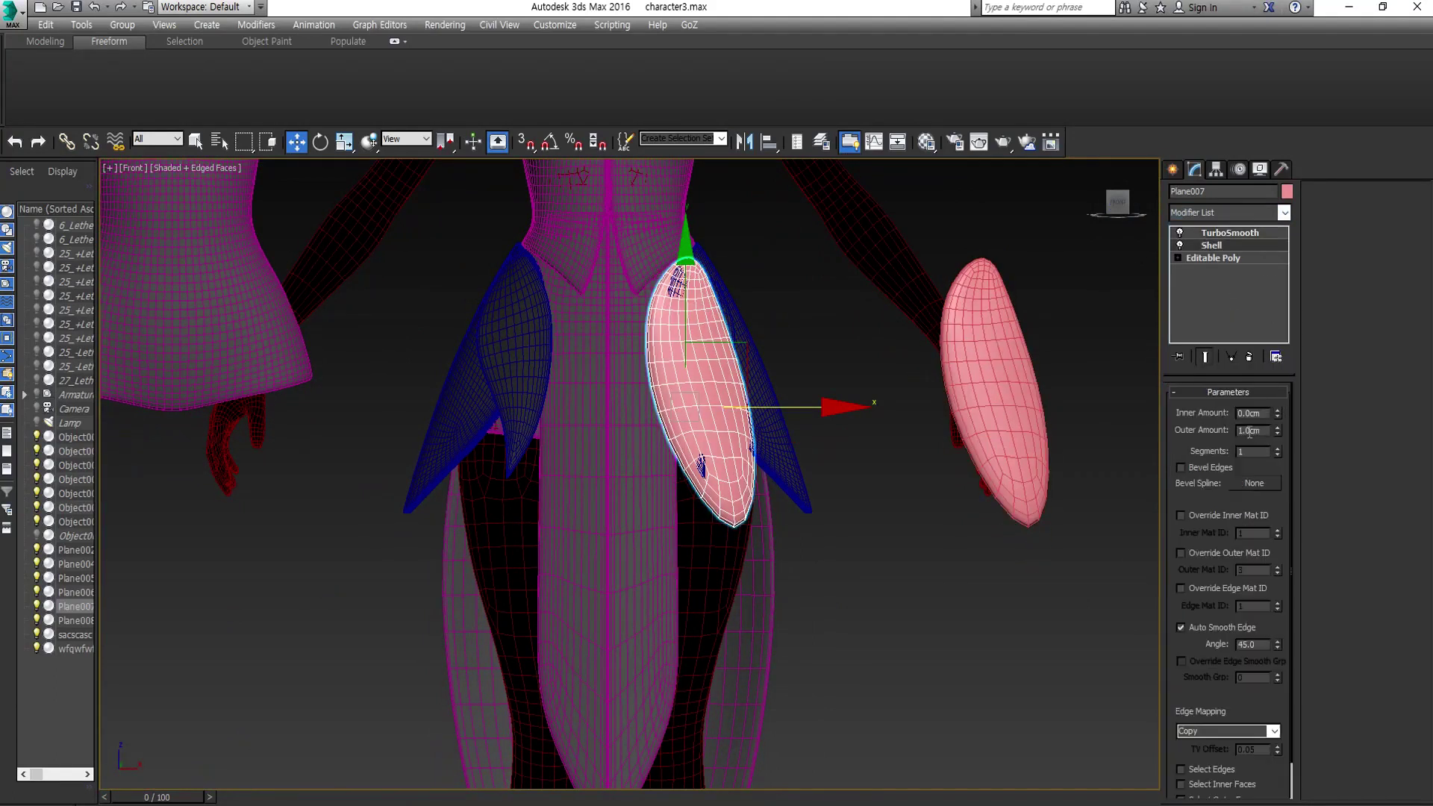
scroll(770, 657, "up", 5)
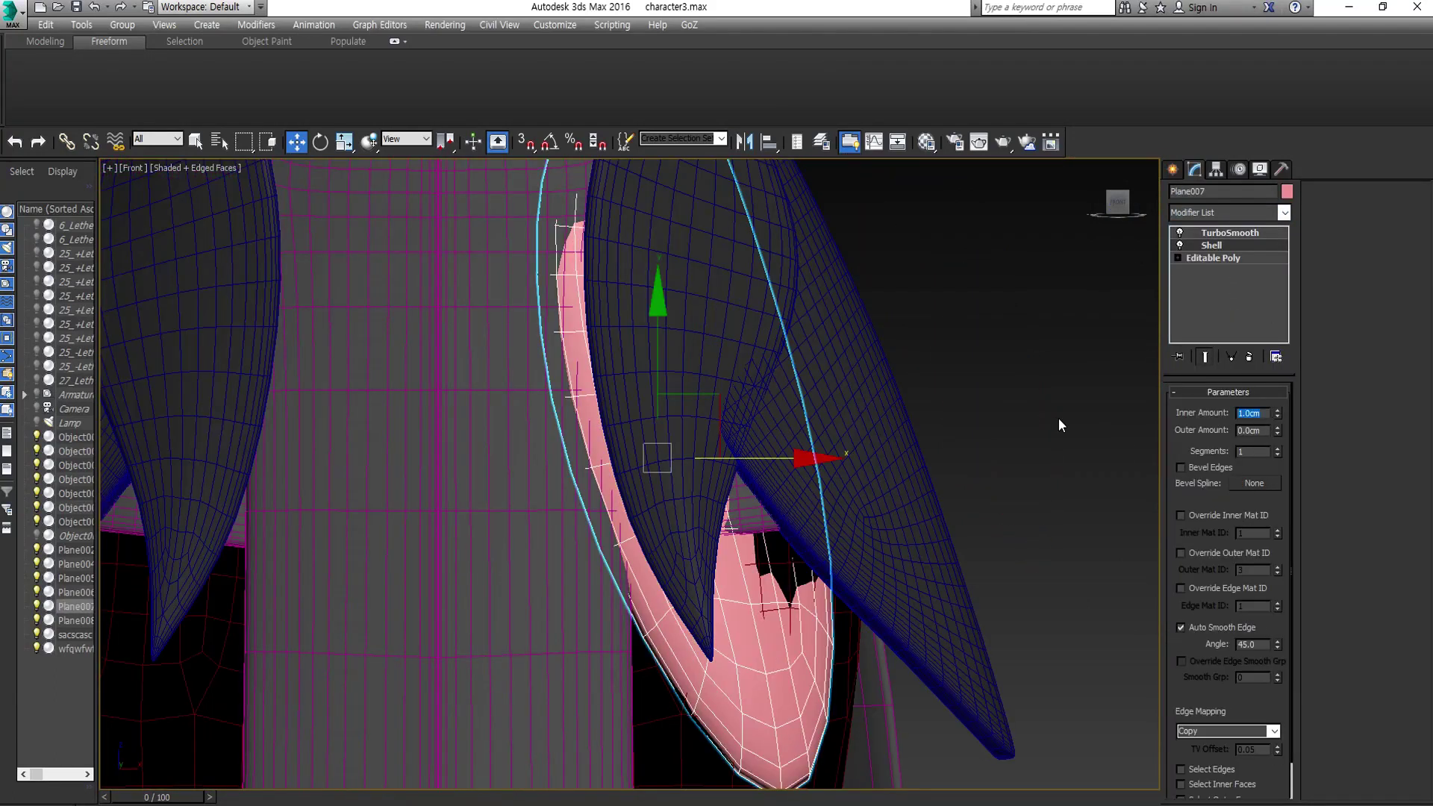
scroll(1062, 426, "down", 5)
middle_click_drag(1062, 426, 990, 323, "alt")
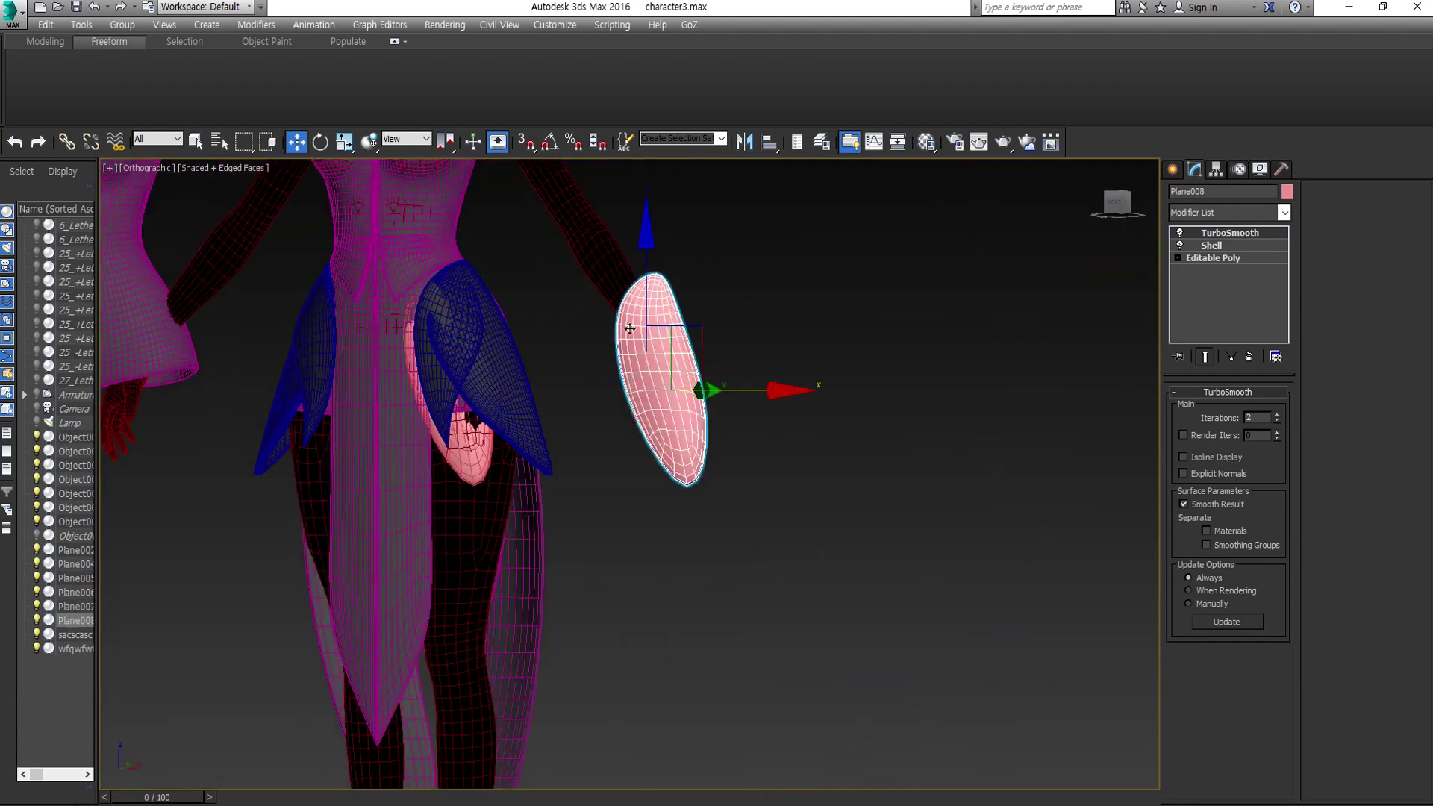
scroll(991, 323, "up", 4)
- Inspect Plane008's vertices close up with edged faces off, then reselect Plane007
left_click(747, 359)
key("1")
key("alt+c")
scroll(592, 406, "up", 3)
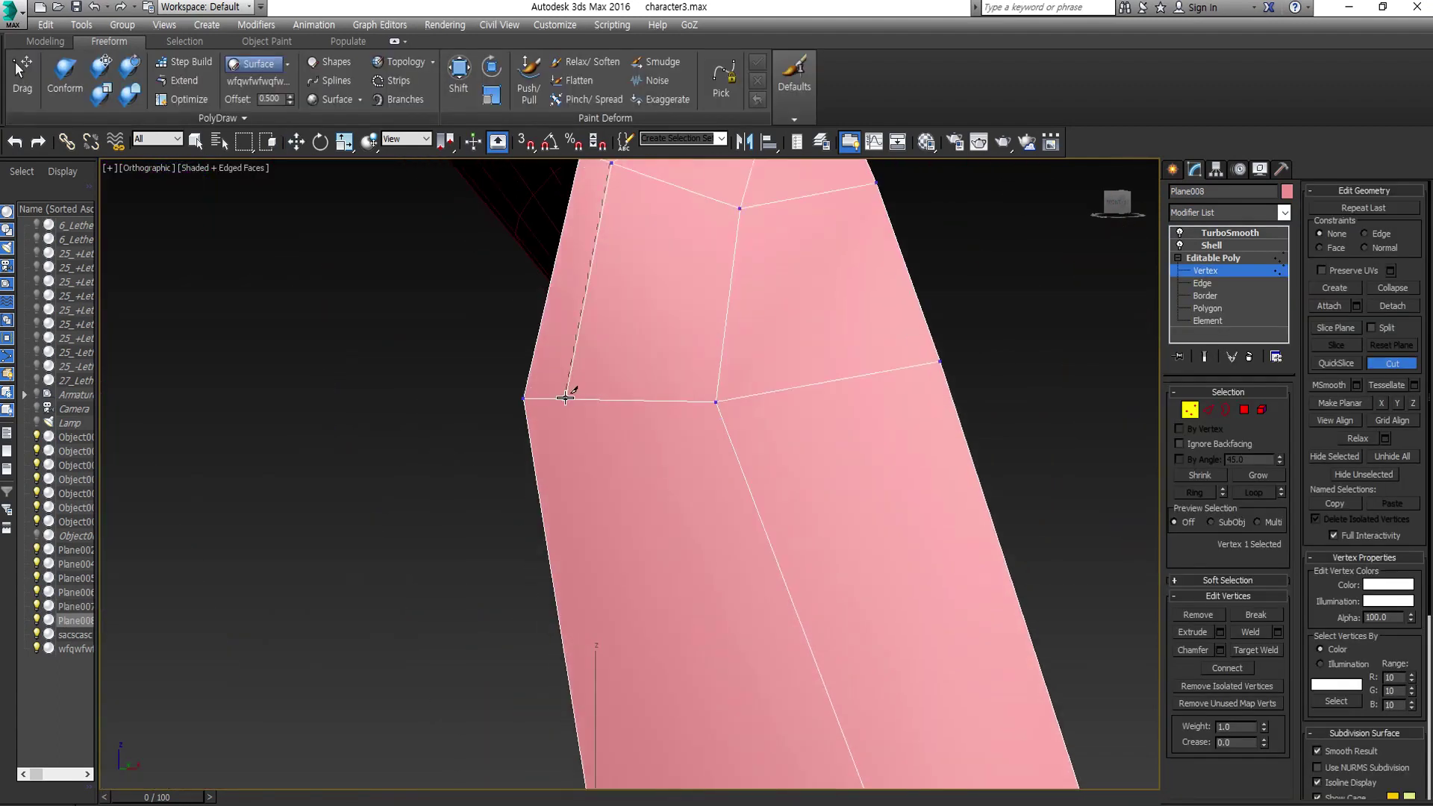
scroll(574, 416, "down", 3)
scroll(574, 416, "down", 3)
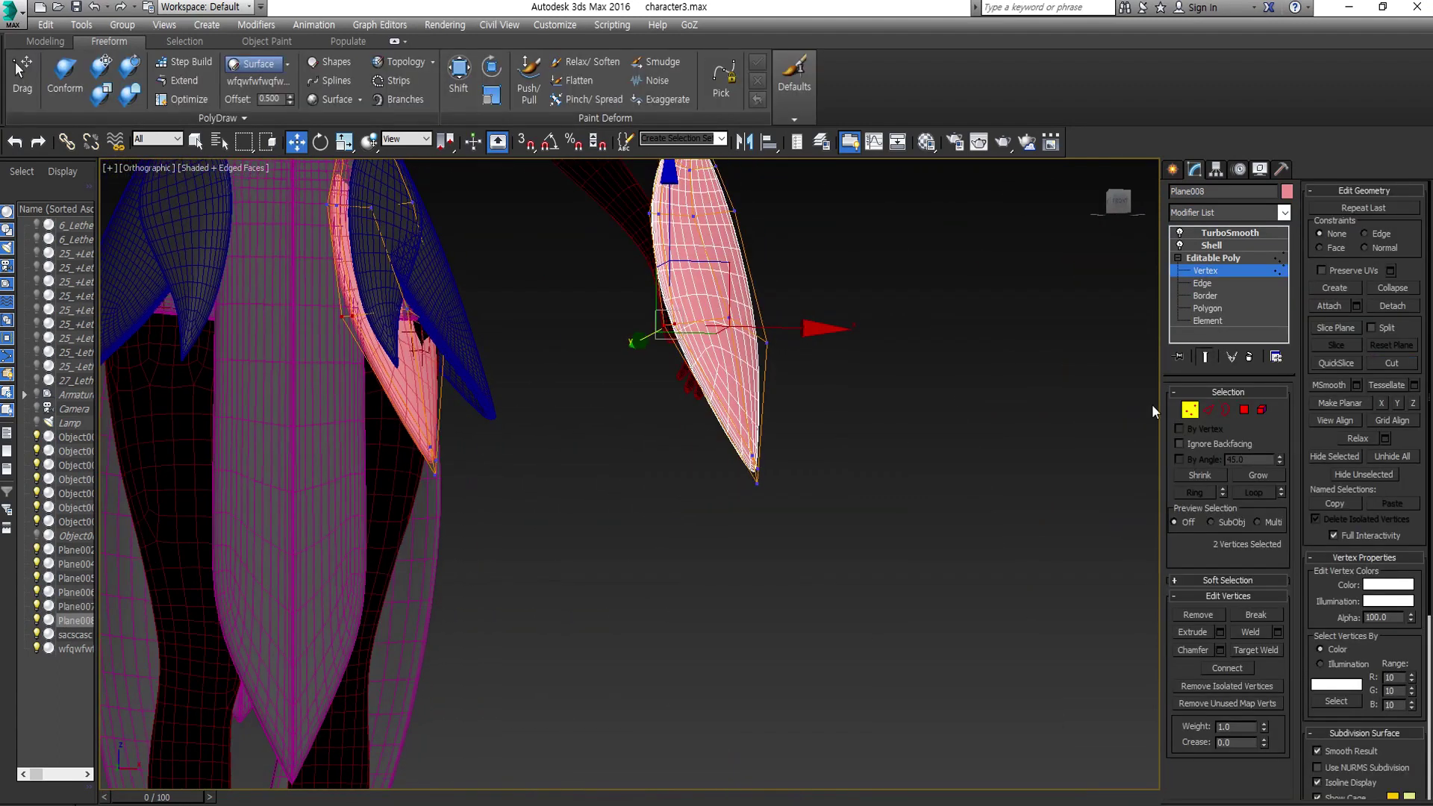
key("F4")
left_click(703, 411)
scroll(847, 528, "up", 4)
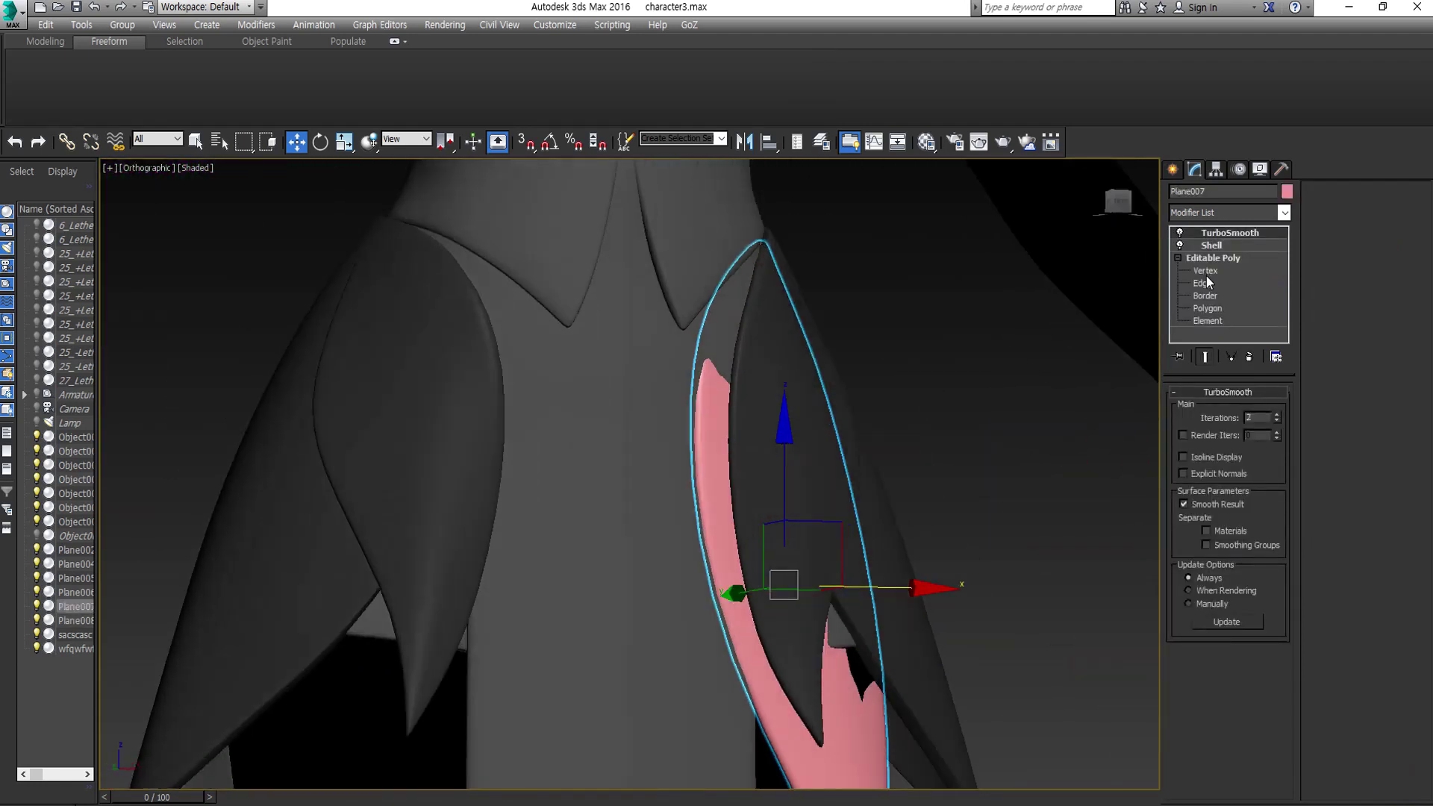
- Put Plane007 in Front view and Vertex mode, framed on the strip's top
scroll(847, 528, "up", 3)
key("2")
scroll(793, 336, "down", 3)
scroll(794, 336, "up", 4)
key("2")
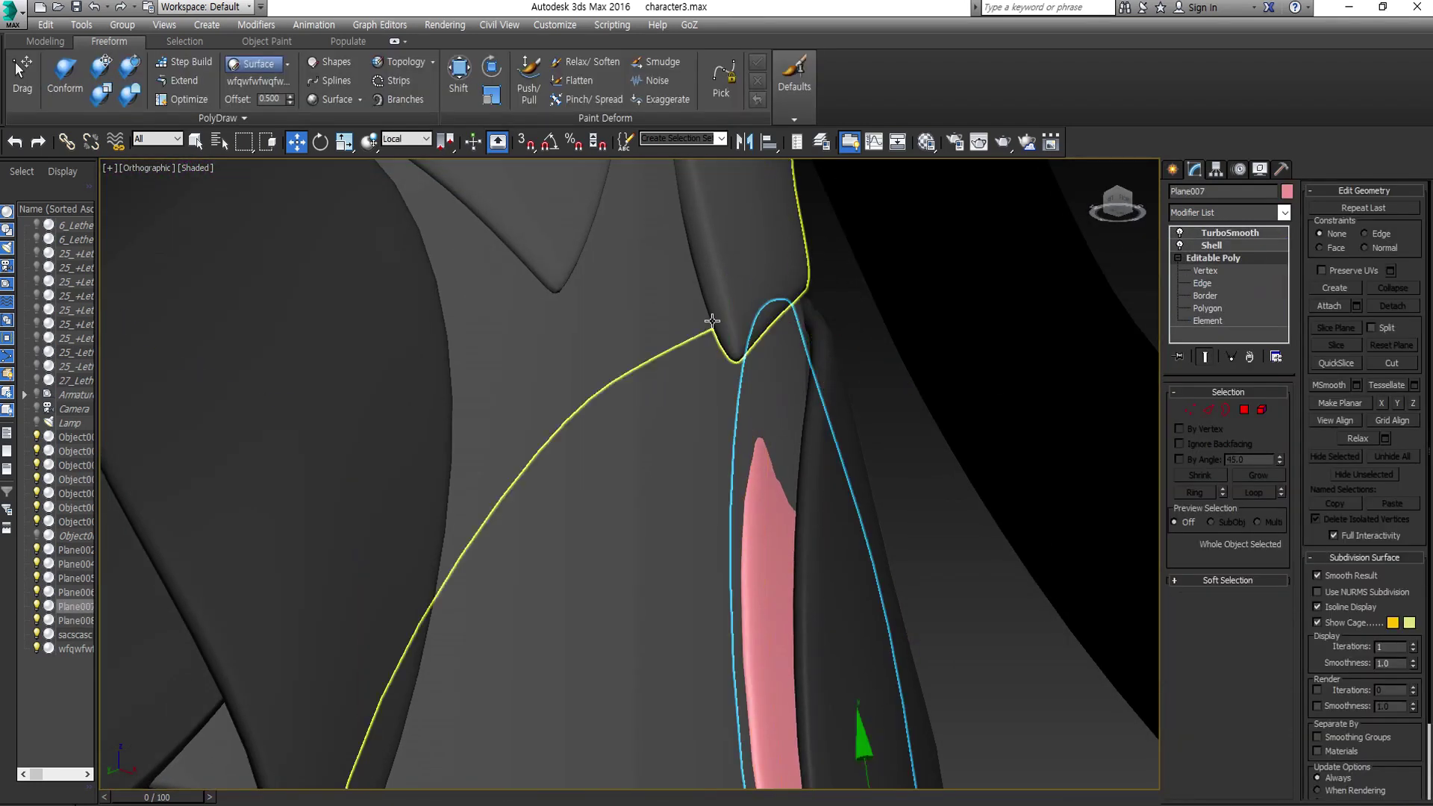
scroll(745, 442, "up", 2)
scroll(709, 373, "up", 2)
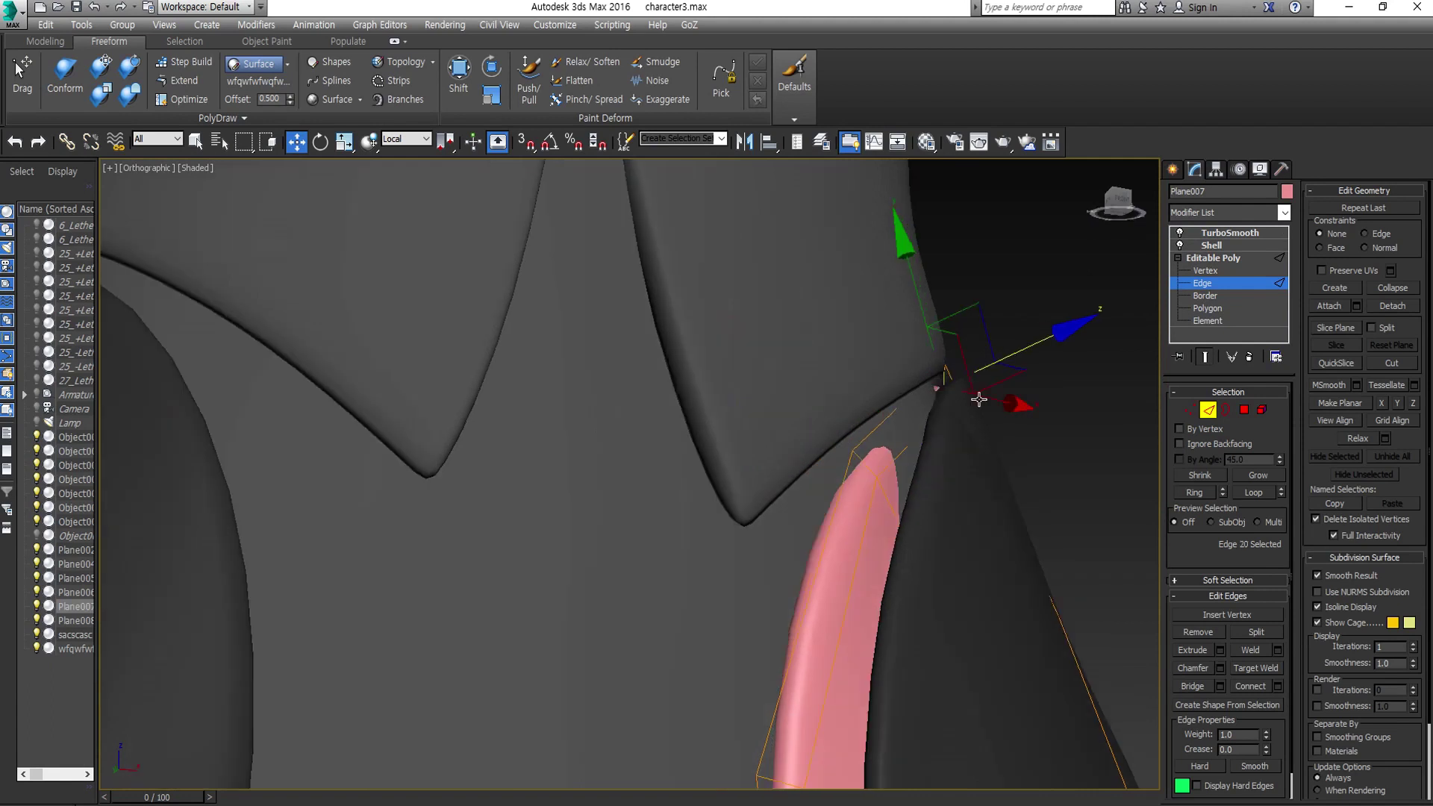
key("f")
left_click(1190, 409)
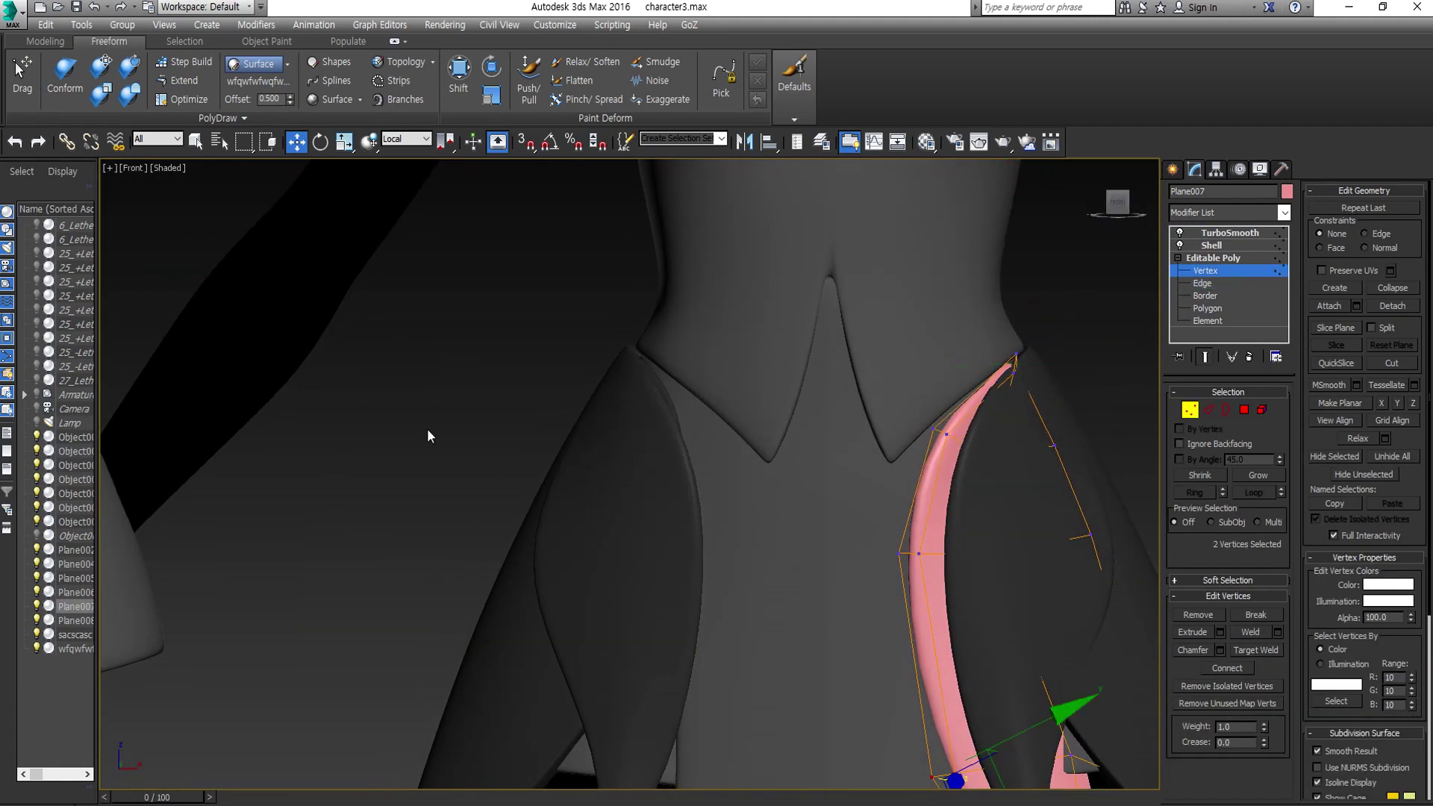
middle_click_drag(429, 436, 287, 462)
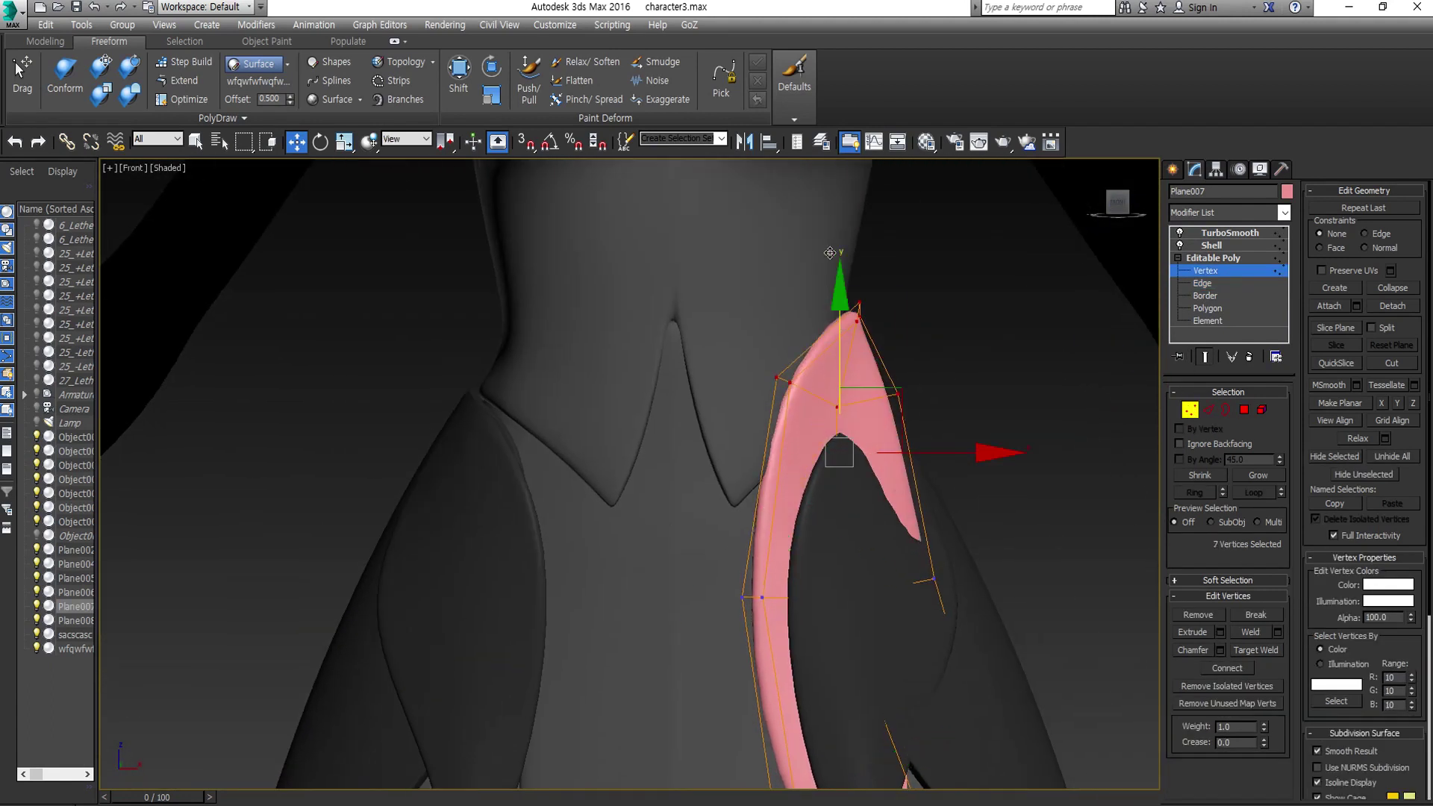
mouse_move(821, 258)
middle_mouse_down("alt")
mouse_move(767, 440)
mouse_move(683, 440)
middle_mouse_up("alt")
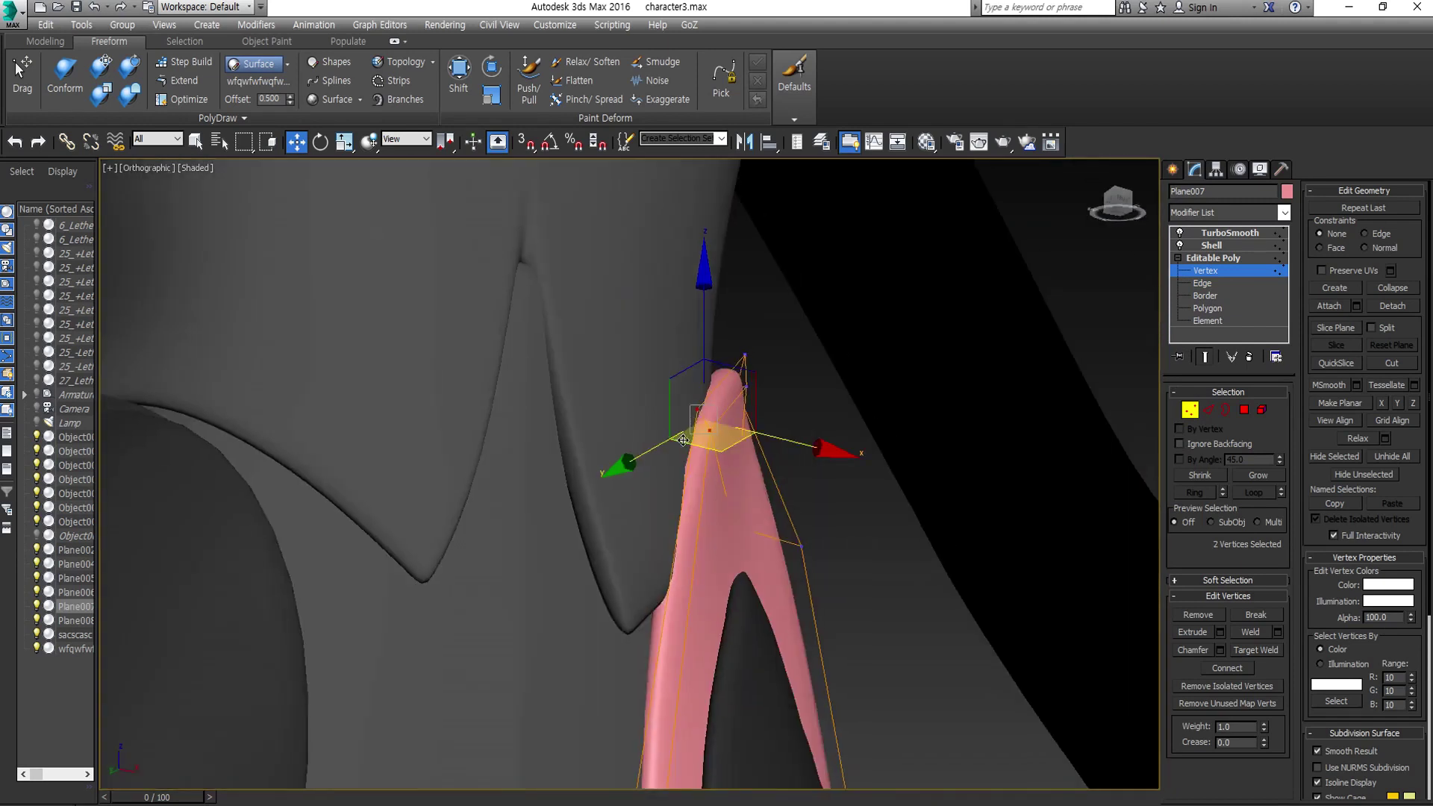
key("z")
middle_click_drag(867, 518, 810, 503, "alt")
- Extend and pull in the top vertices so the strip narrows to a point along the panel edge
left_click(904, 464)
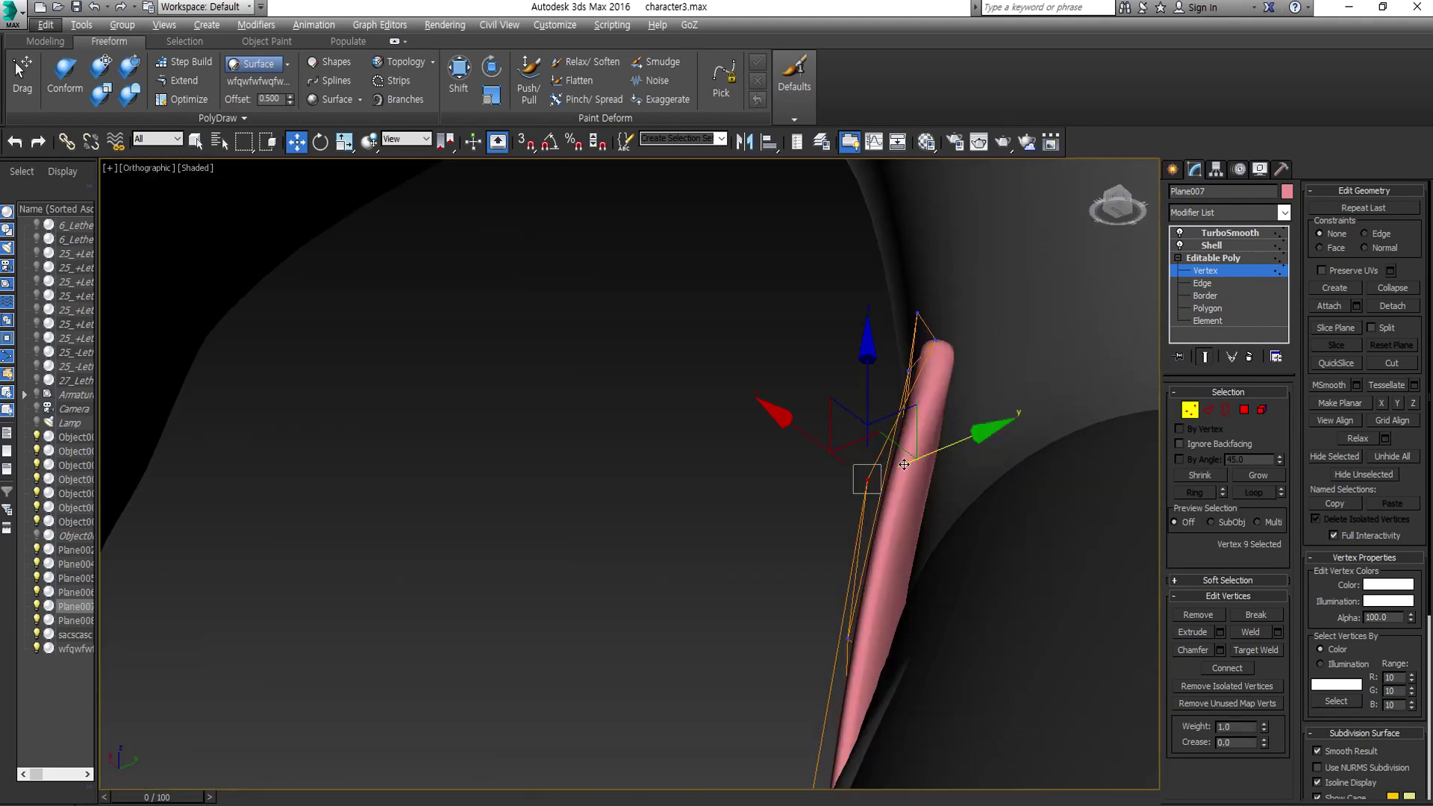
key("z")
left_click(185, 83)
left_click_drag(926, 455, 910, 461)
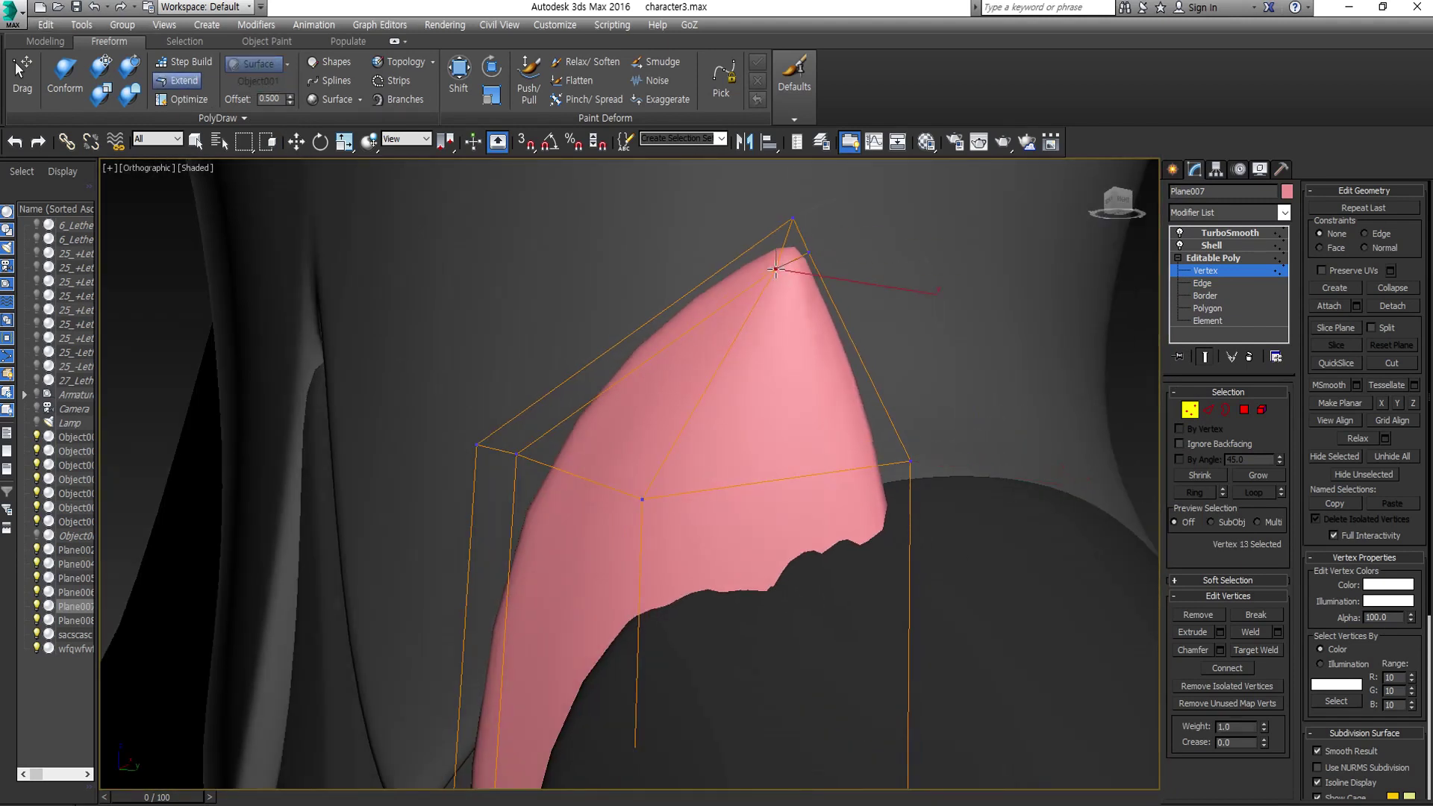
middle_click_drag(776, 269, 735, 518, "alt")
scroll(736, 518, "down", 3)
scroll(723, 526, "down", 2)
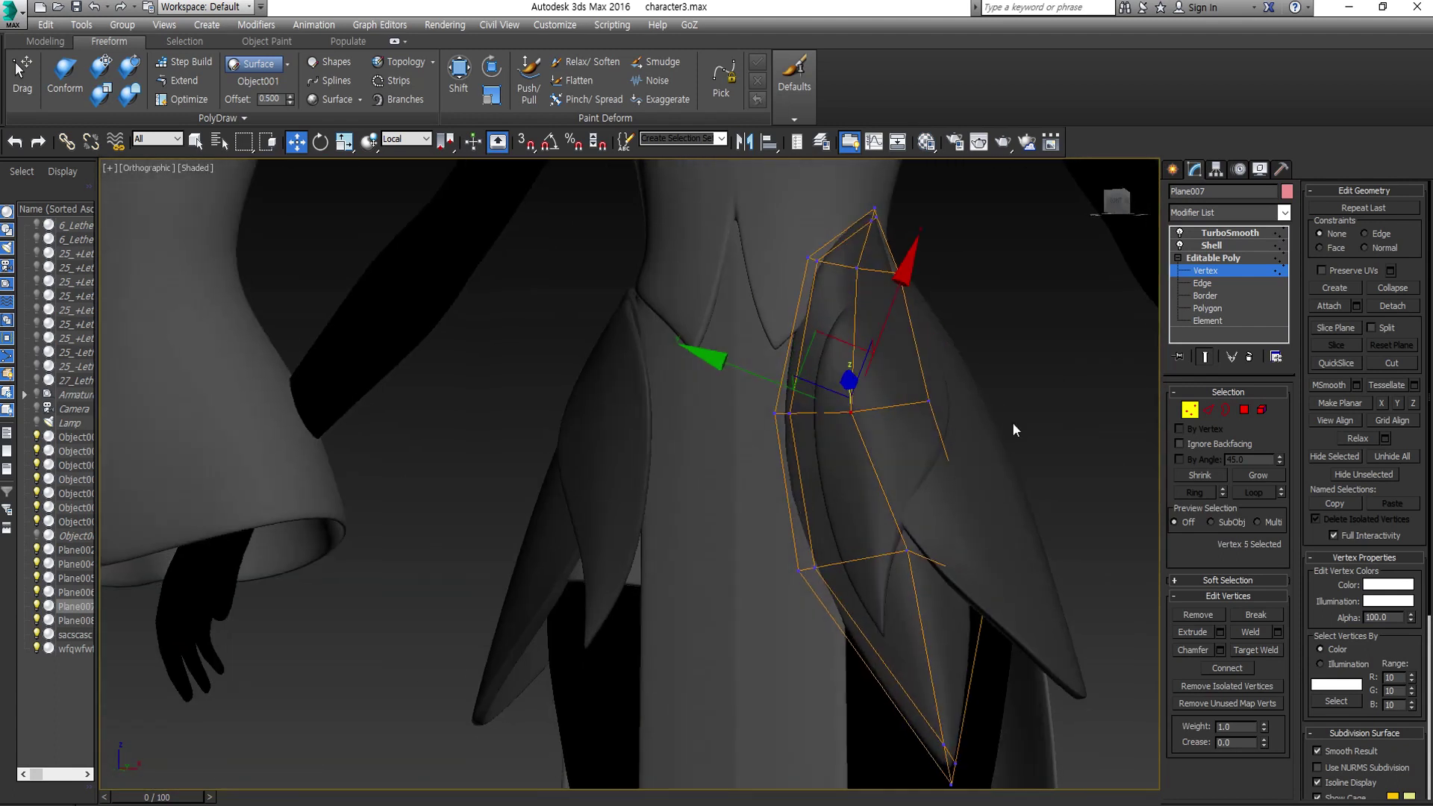
- In wireframe, move Plane007's two lower-tip vertices and middle edge loop along the petal panel
left_click(794, 362)
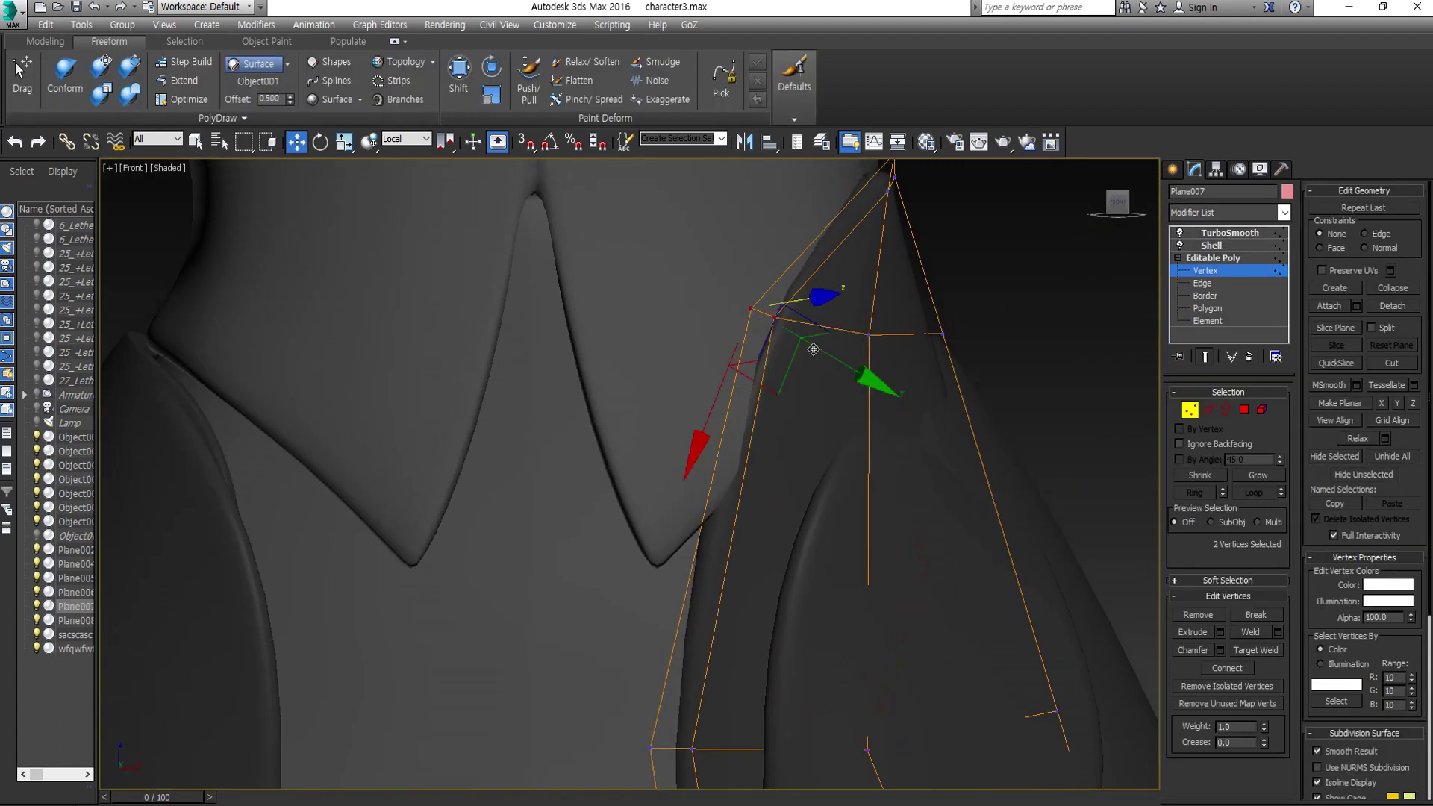
scroll(843, 295, "down", 5)
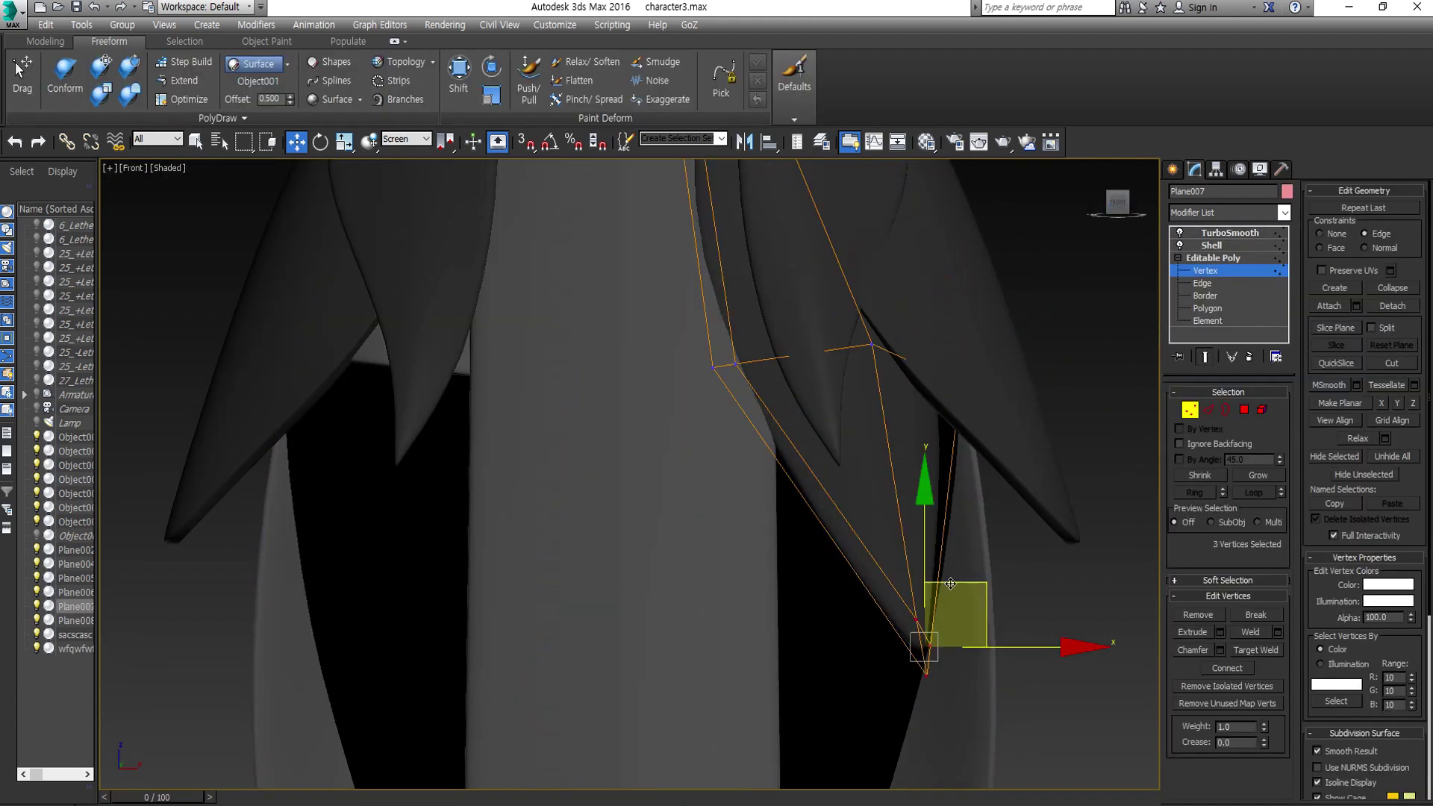
mouse_move(1038, 384)
middle_mouse_down("alt")
mouse_move(930, 480)
mouse_move(851, 438)
mouse_move(946, 386)
mouse_move(851, 227)
mouse_move(953, 428)
mouse_move(888, 567)
mouse_move(924, 453)
middle_mouse_up("alt")
key("F3")
left_click(888, 568)
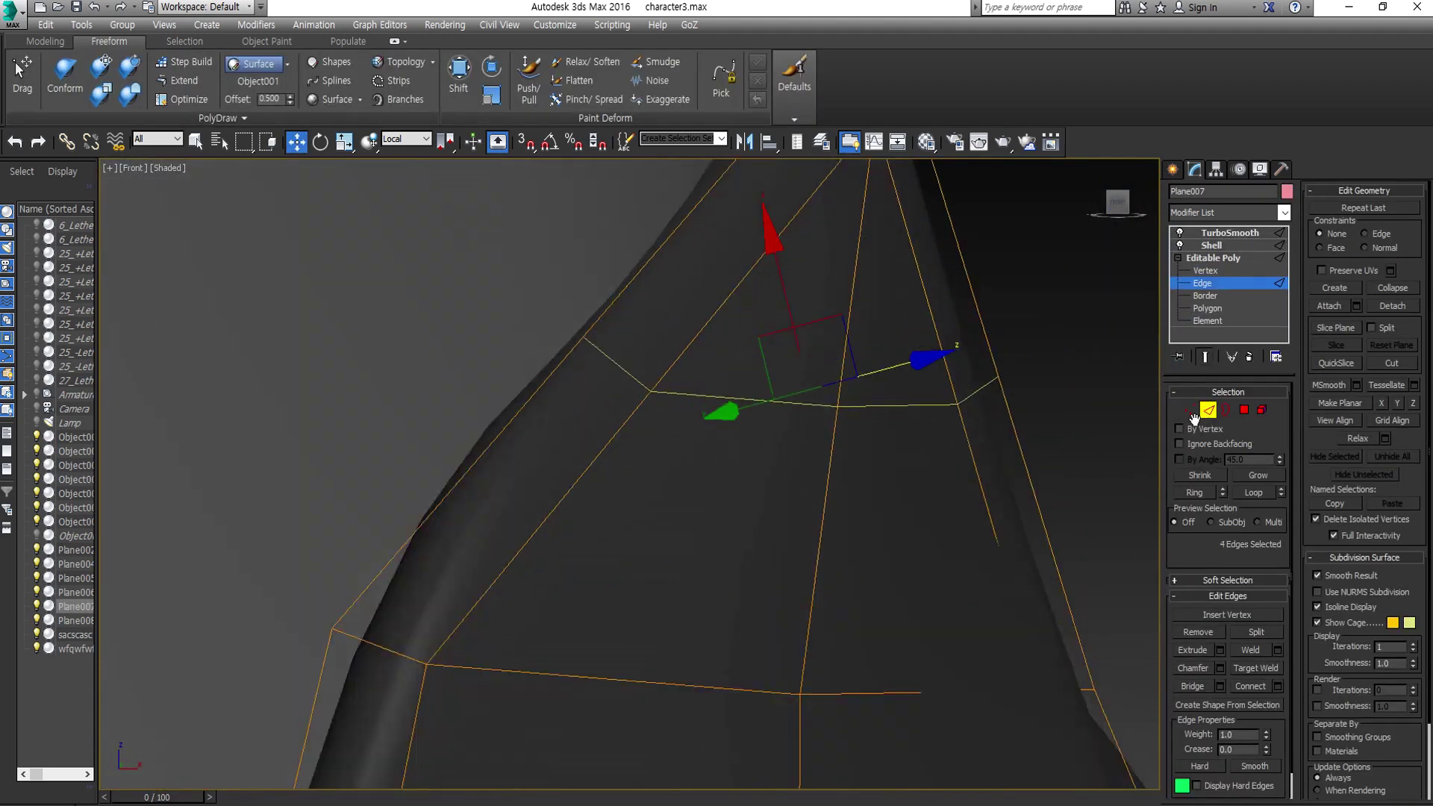
mouse_move(938, 409)
middle_mouse_down("alt")
mouse_move(857, 422)
mouse_move(1030, 470)
mouse_move(960, 534)
mouse_move(836, 586)
mouse_move(1206, 426)
middle_mouse_up("alt")
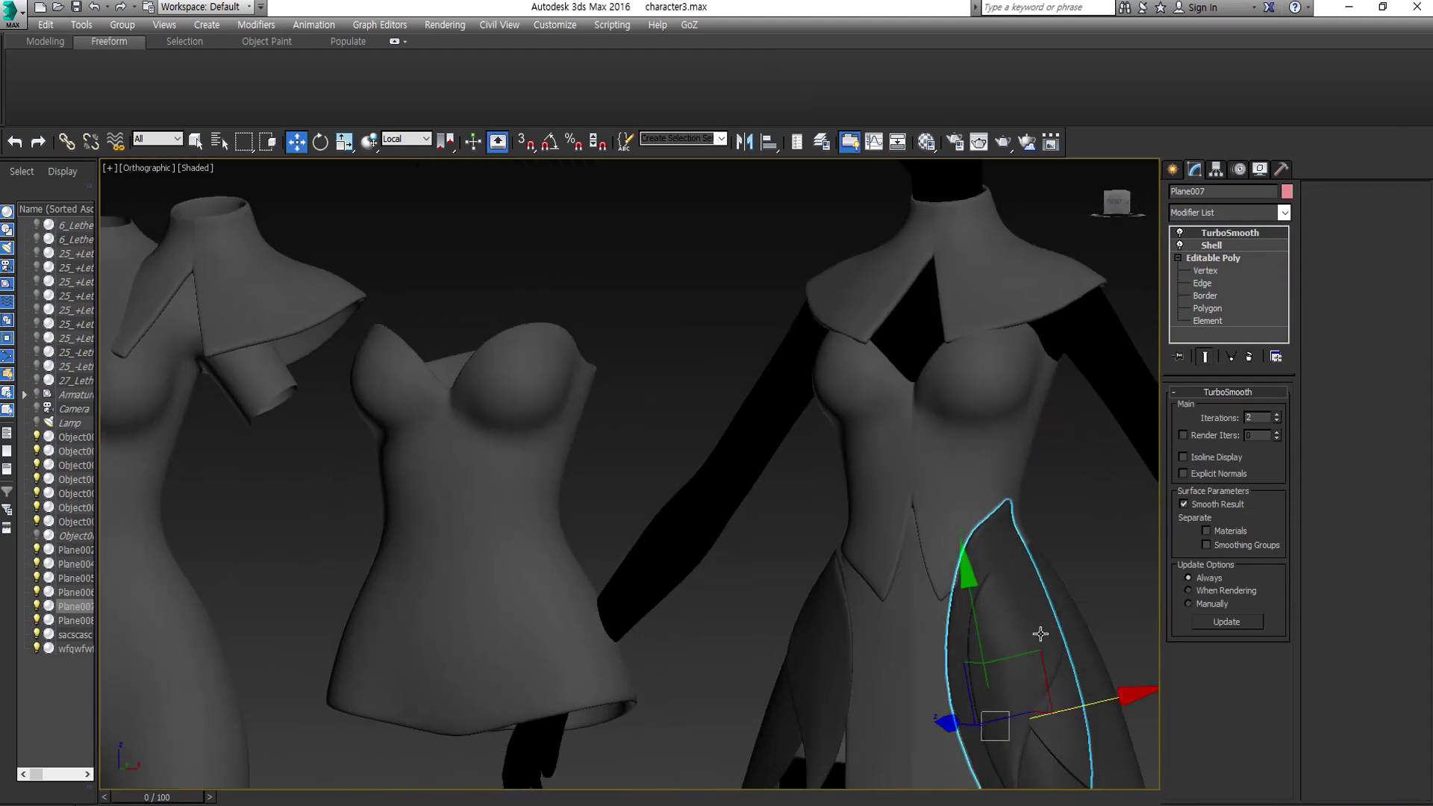
- Select an edge near the tip and the vertices along the petal's top edge
left_click(1202, 270)
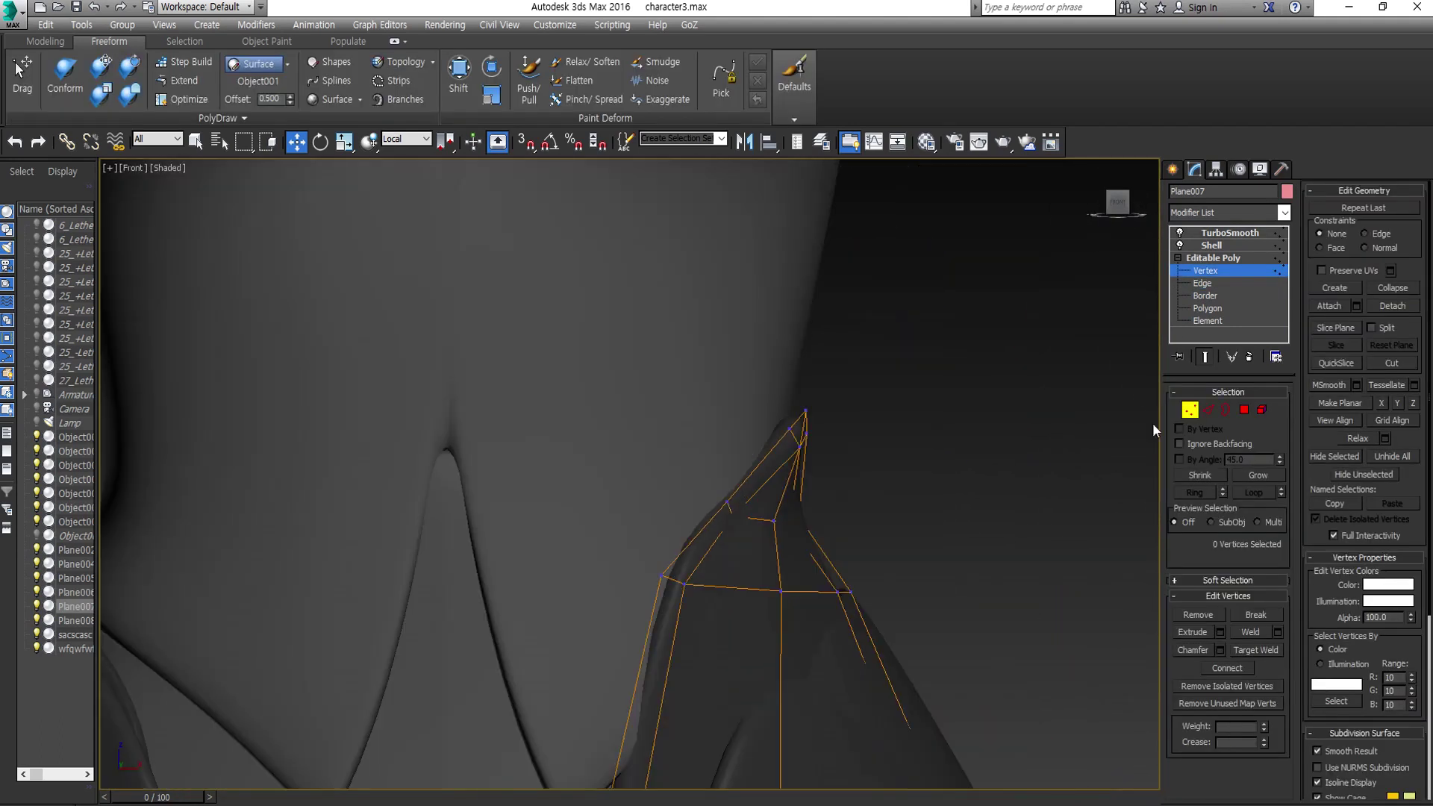
middle_click_drag(924, 398, 686, 379, "alt")
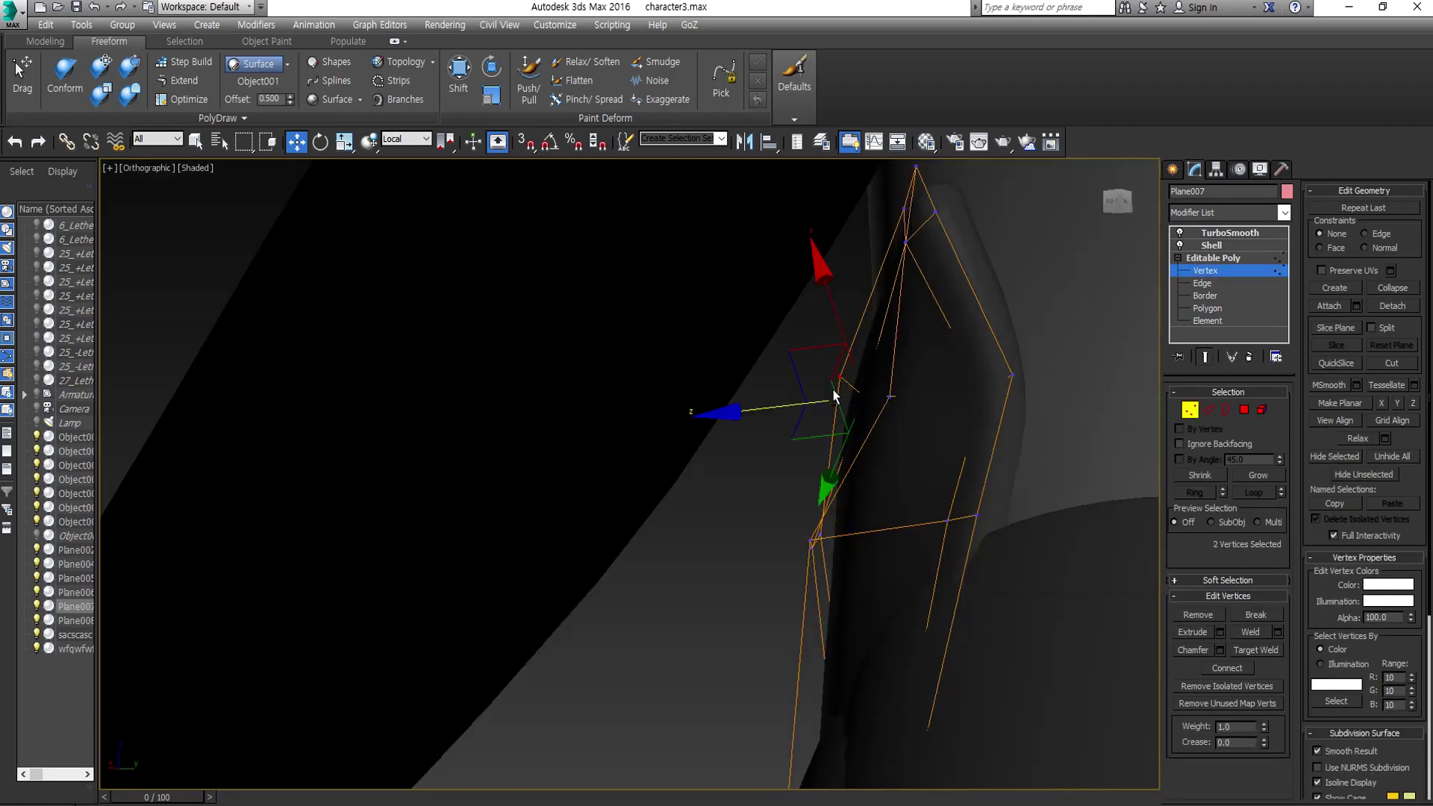
key("2")
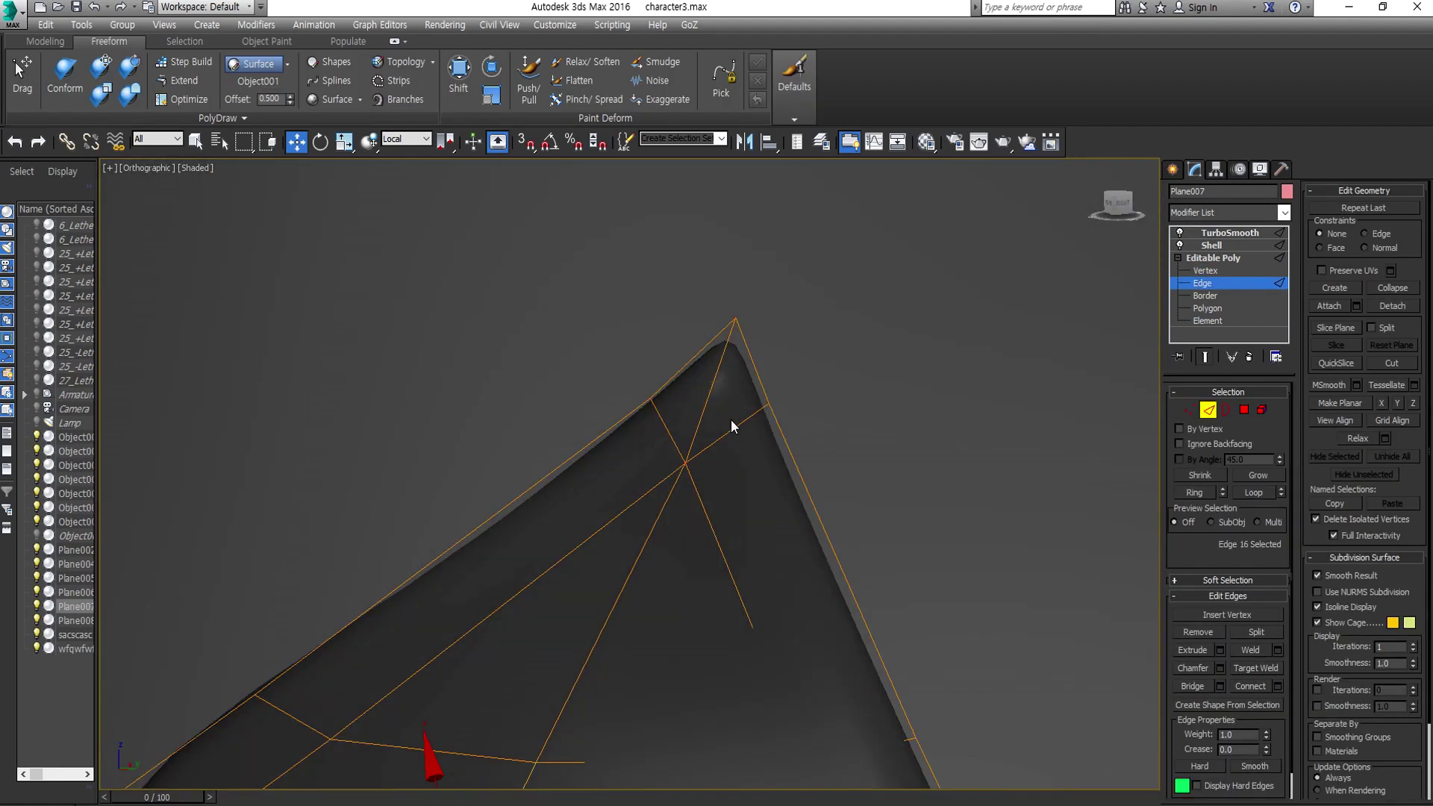
left_click(709, 409)
middle_click_drag(709, 409, 831, 435, "alt")
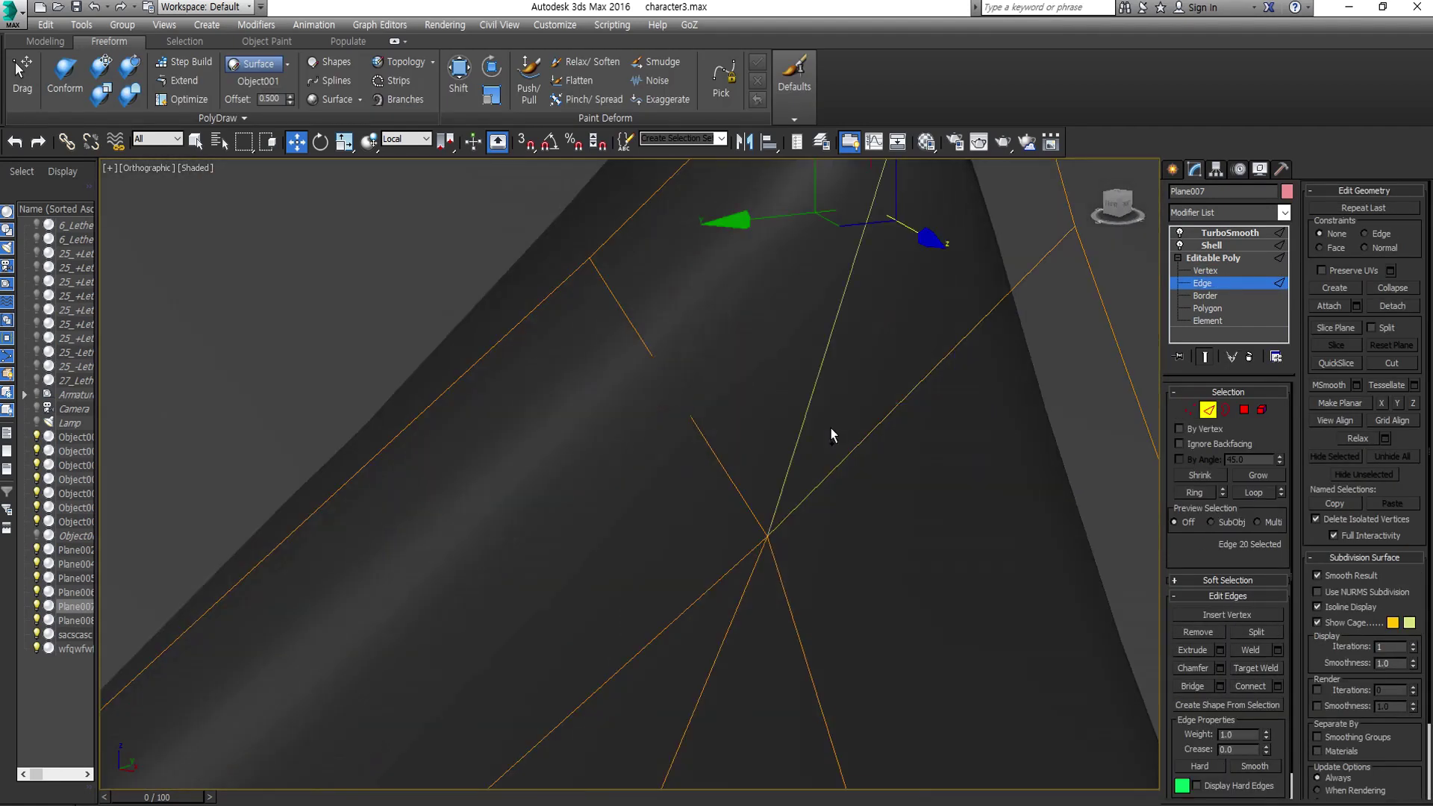
scroll(702, 441, "down", 5)
scroll(666, 576, "down", 5)
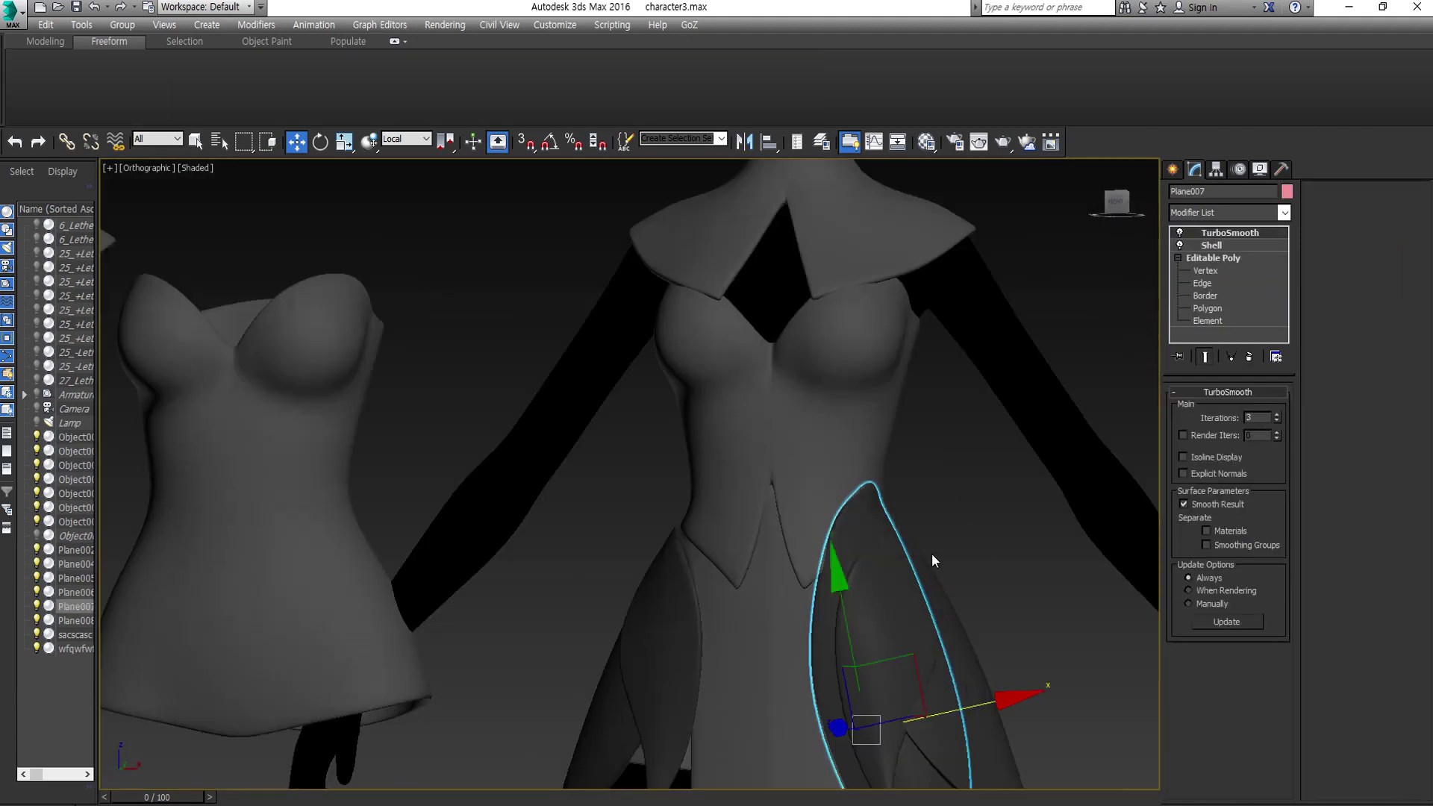
scroll(851, 404, "up", 8)
key("1")
left_click_drag(671, 320, 927, 463)
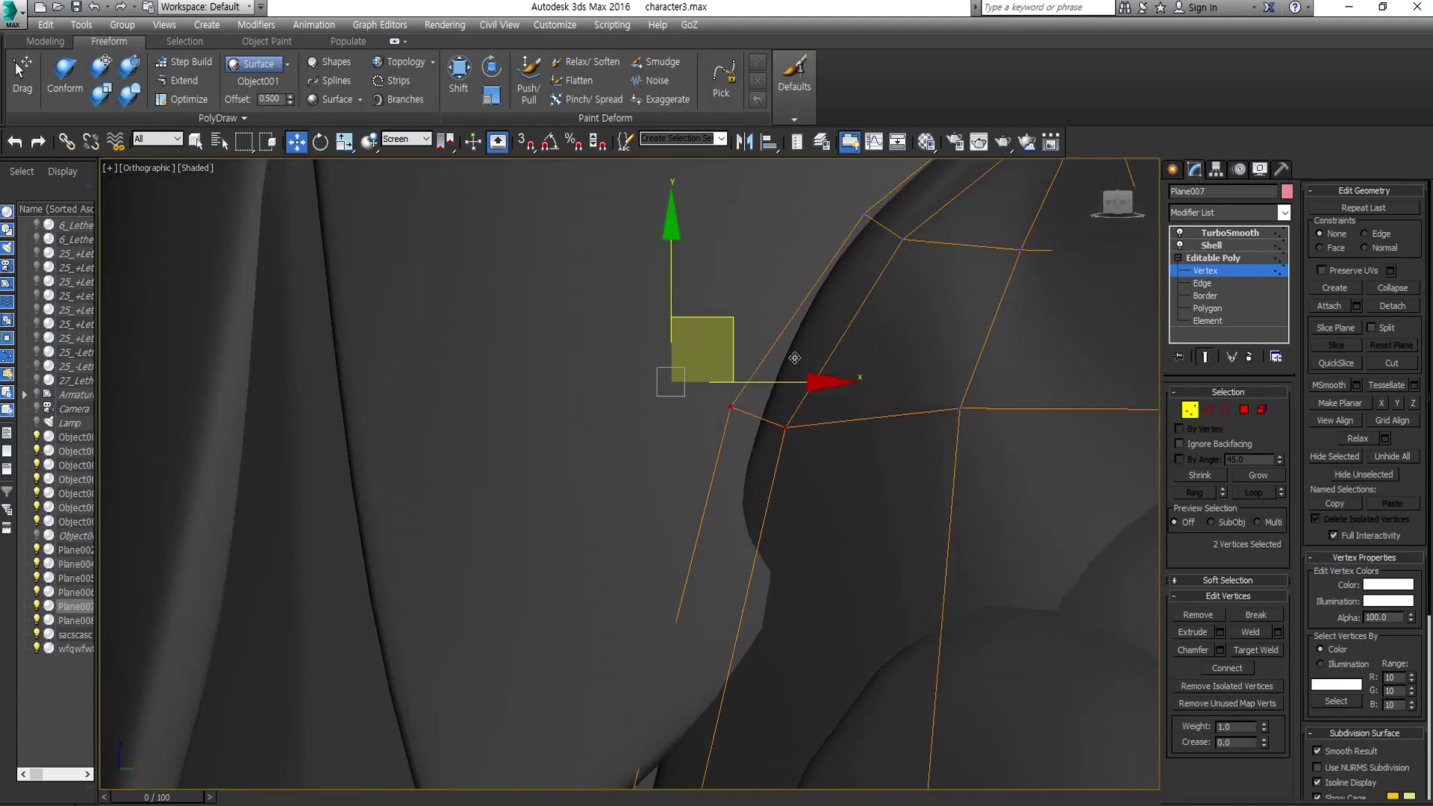
middle_click_drag(794, 358, 825, 495, "alt")
- Move the tip and side vertices into a rounded point tucked under the bodice's waist
left_click(789, 467)
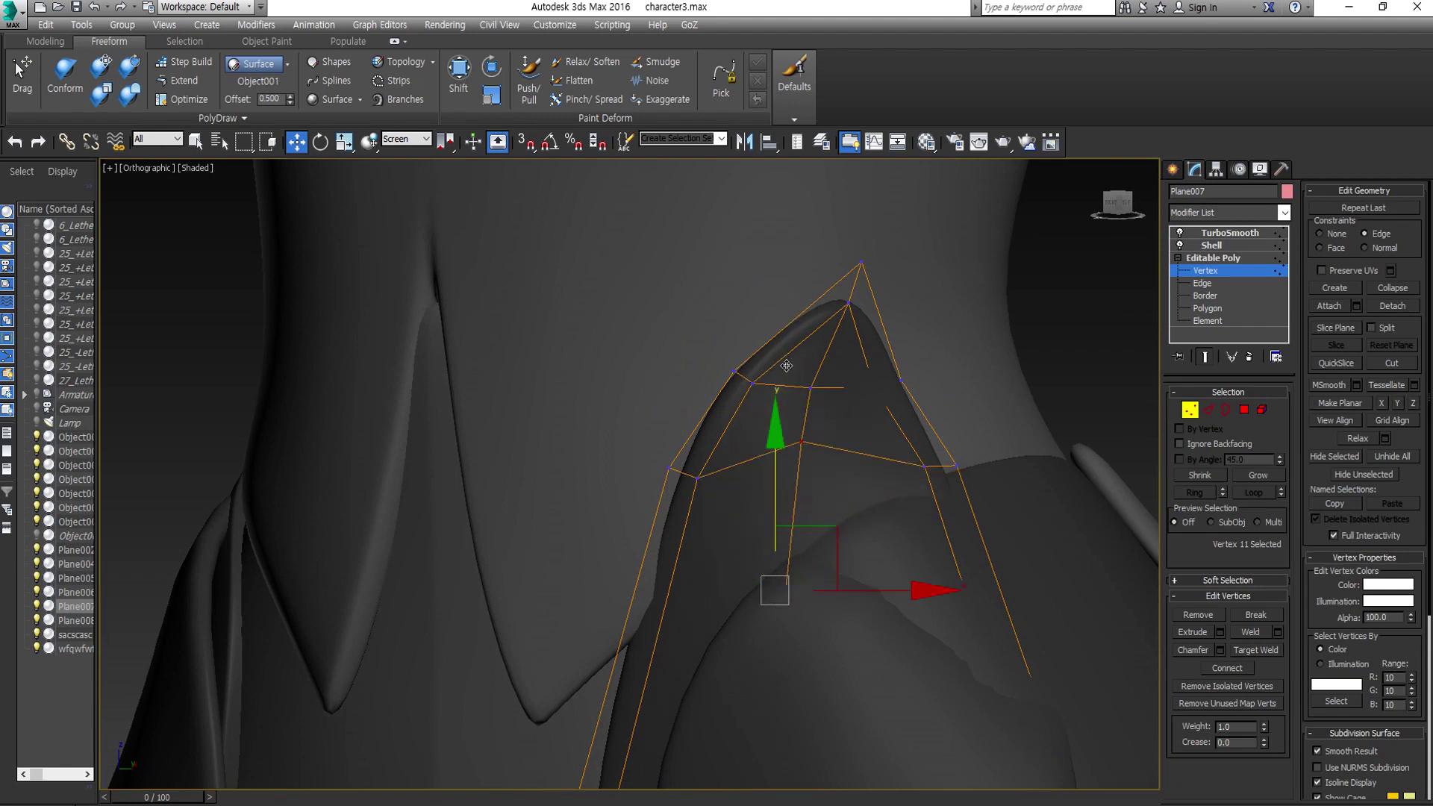
scroll(883, 460, "up", 3)
left_click(978, 498)
scroll(985, 411, "up", 4)
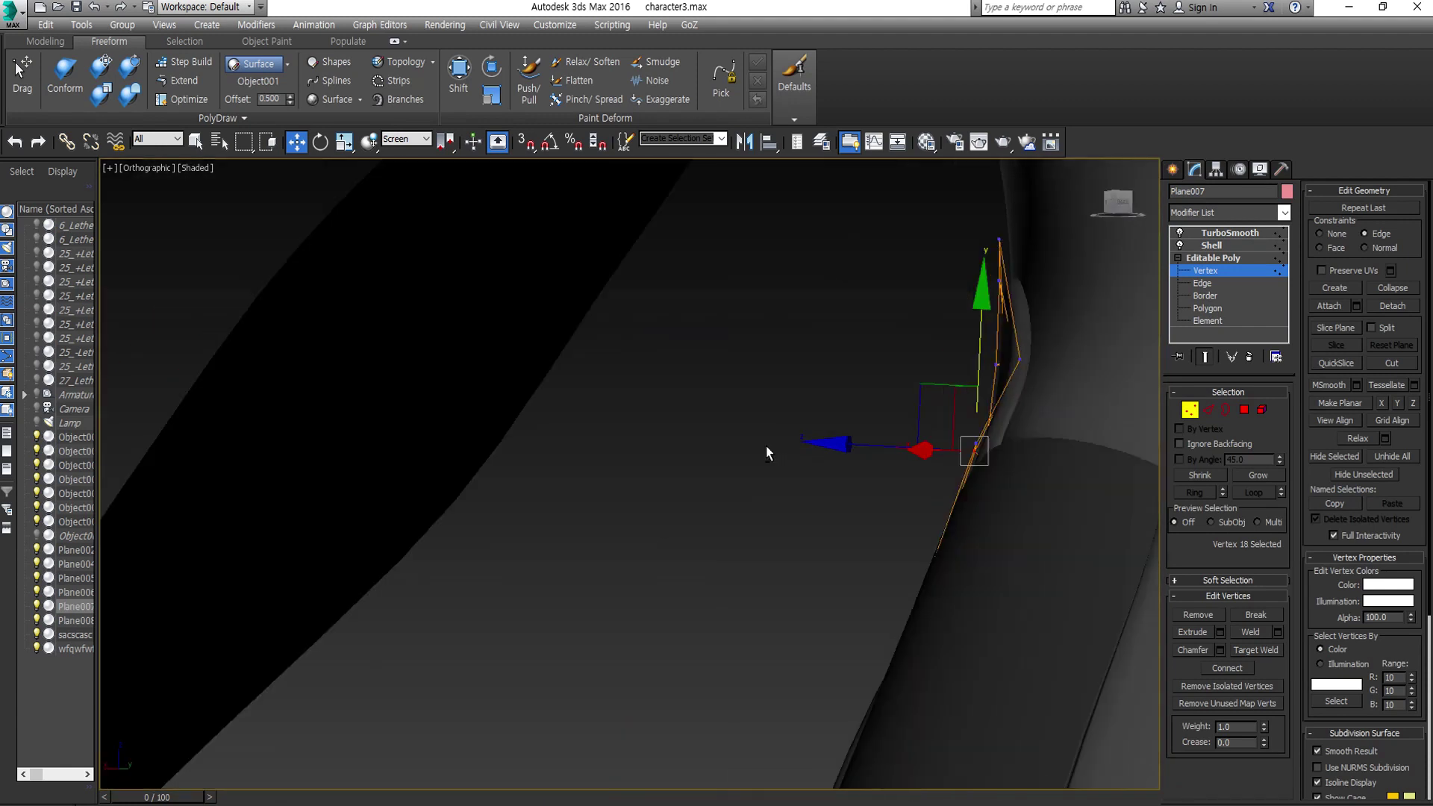
scroll(1017, 448, "down", 5)
scroll(778, 362, "up", 4)
left_click(778, 352)
middle_click_drag(778, 353, 722, 401)
scroll(721, 402, "down", 3)
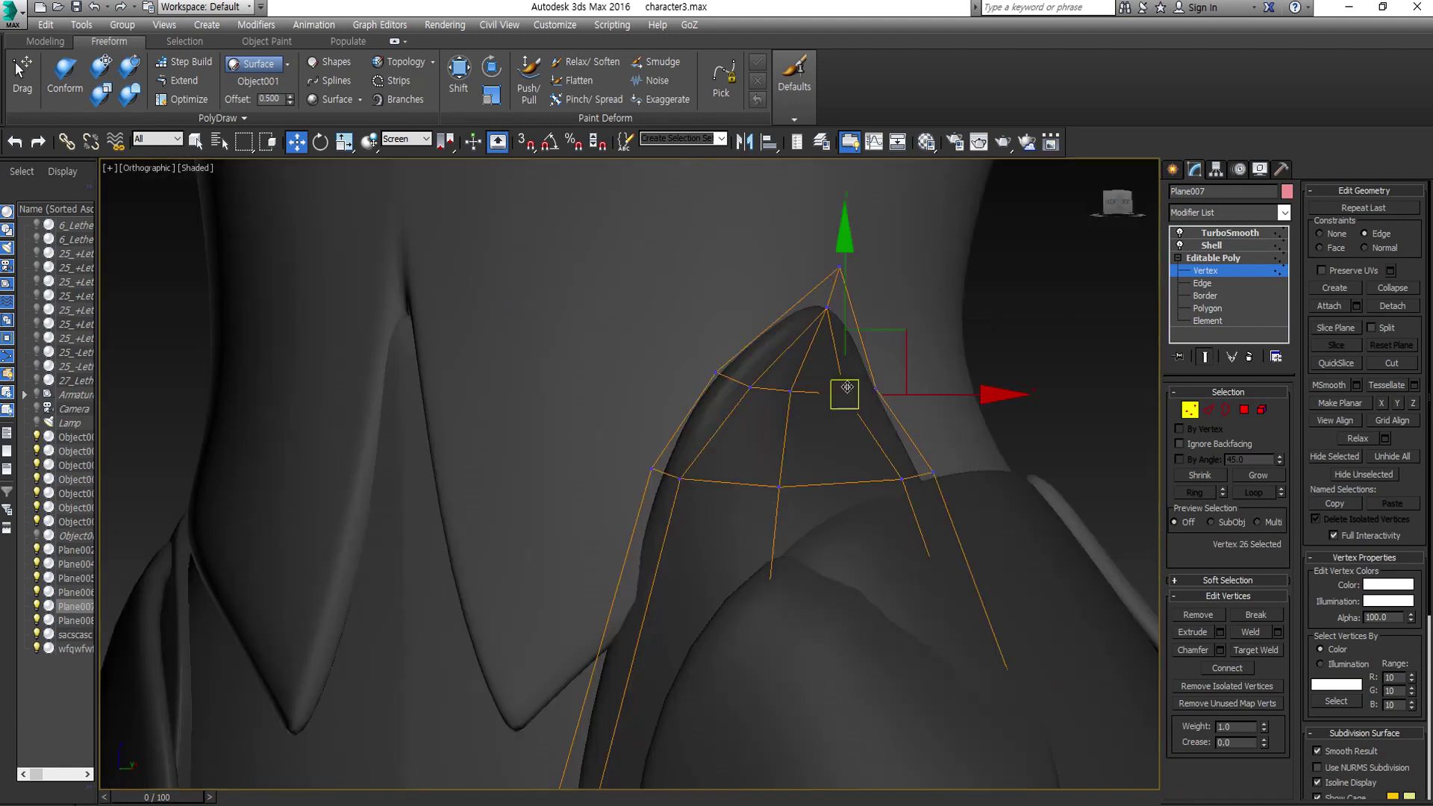
scroll(825, 378, "up", 3)
mouse_move(826, 377)
middle_mouse_down("alt")
mouse_move(863, 409)
mouse_move(833, 444)
middle_mouse_up("alt")
left_click(833, 445)
scroll(773, 449, "down", 3)
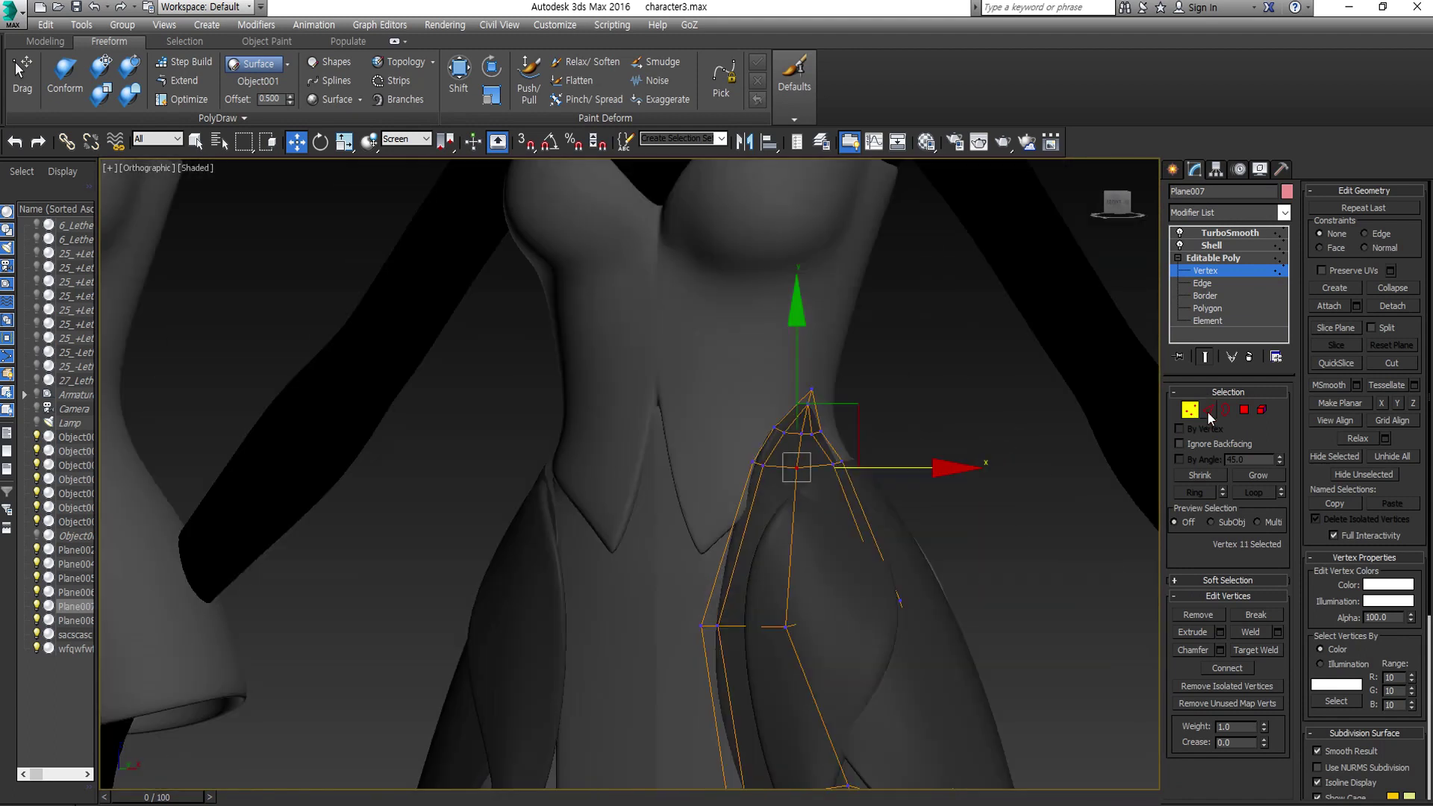
scroll(1027, 542, "up", 2)
left_click(1209, 410)
- Inspect the smoothed petal tip, briefly select Plane002, then reselect Plane007
left_click(777, 419)
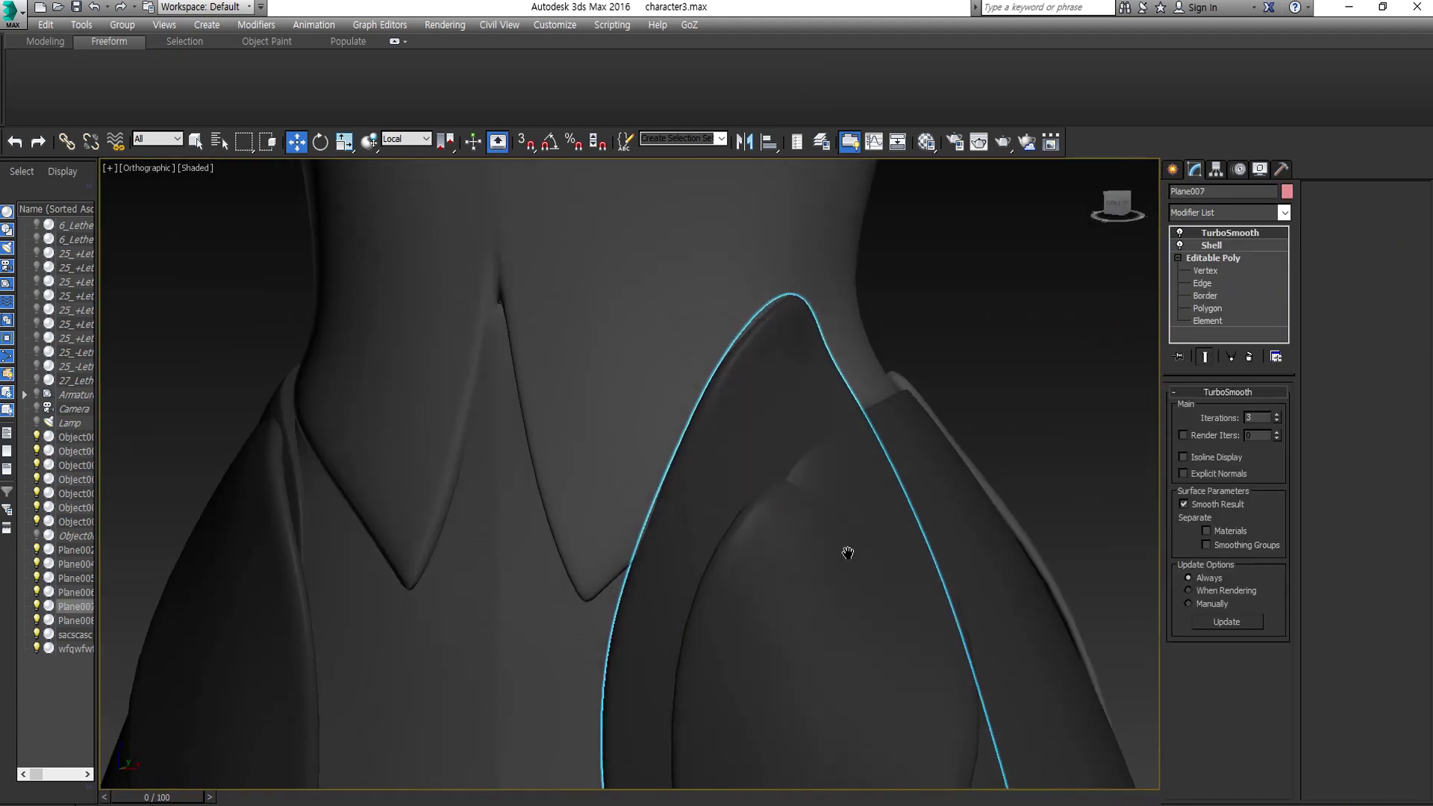
mouse_move(847, 550)
middle_mouse_down("alt")
mouse_move(703, 461)
mouse_move(857, 446)
middle_mouse_up("alt")
left_click(729, 458)
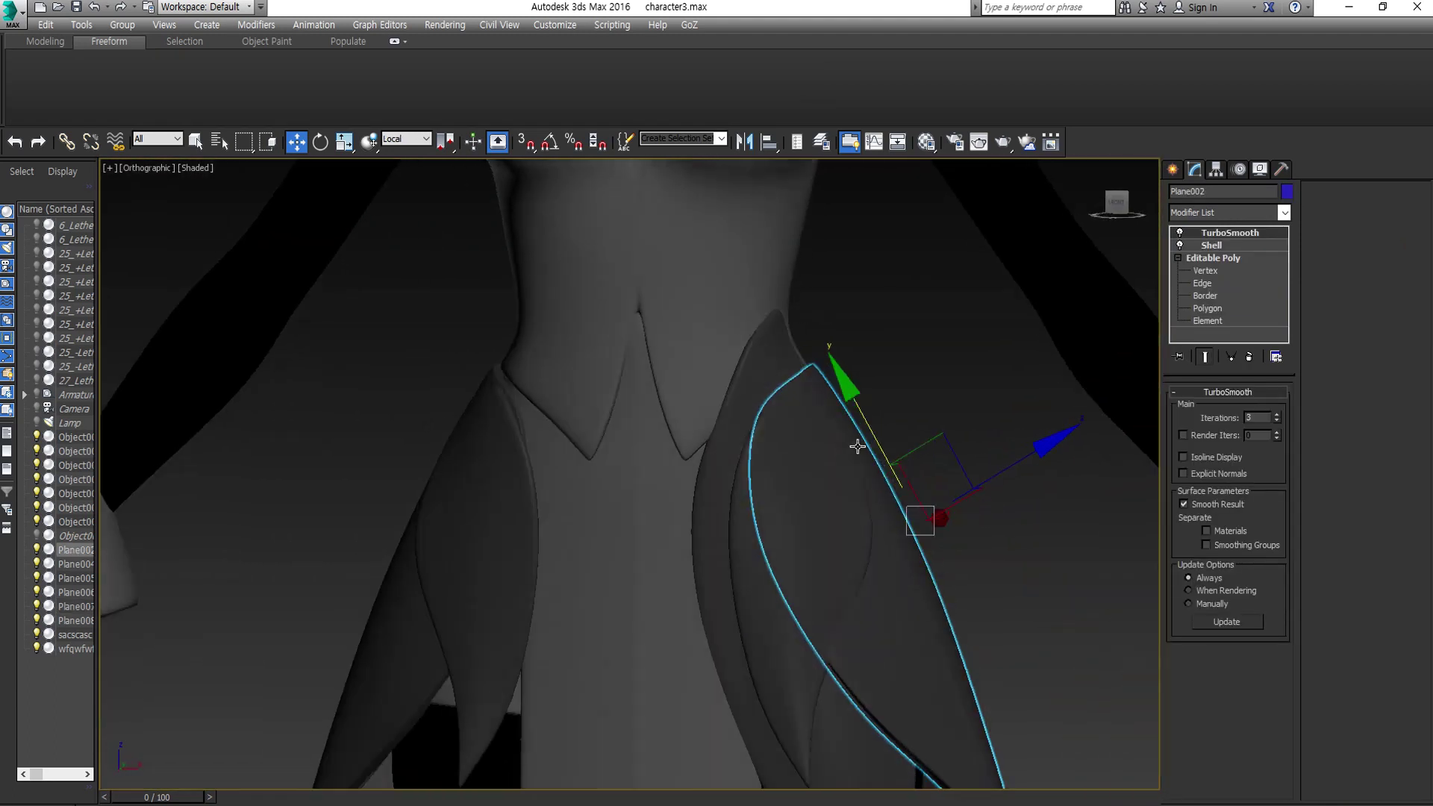
key("shift+z")
key("ctrl+z")
key("shift+z")
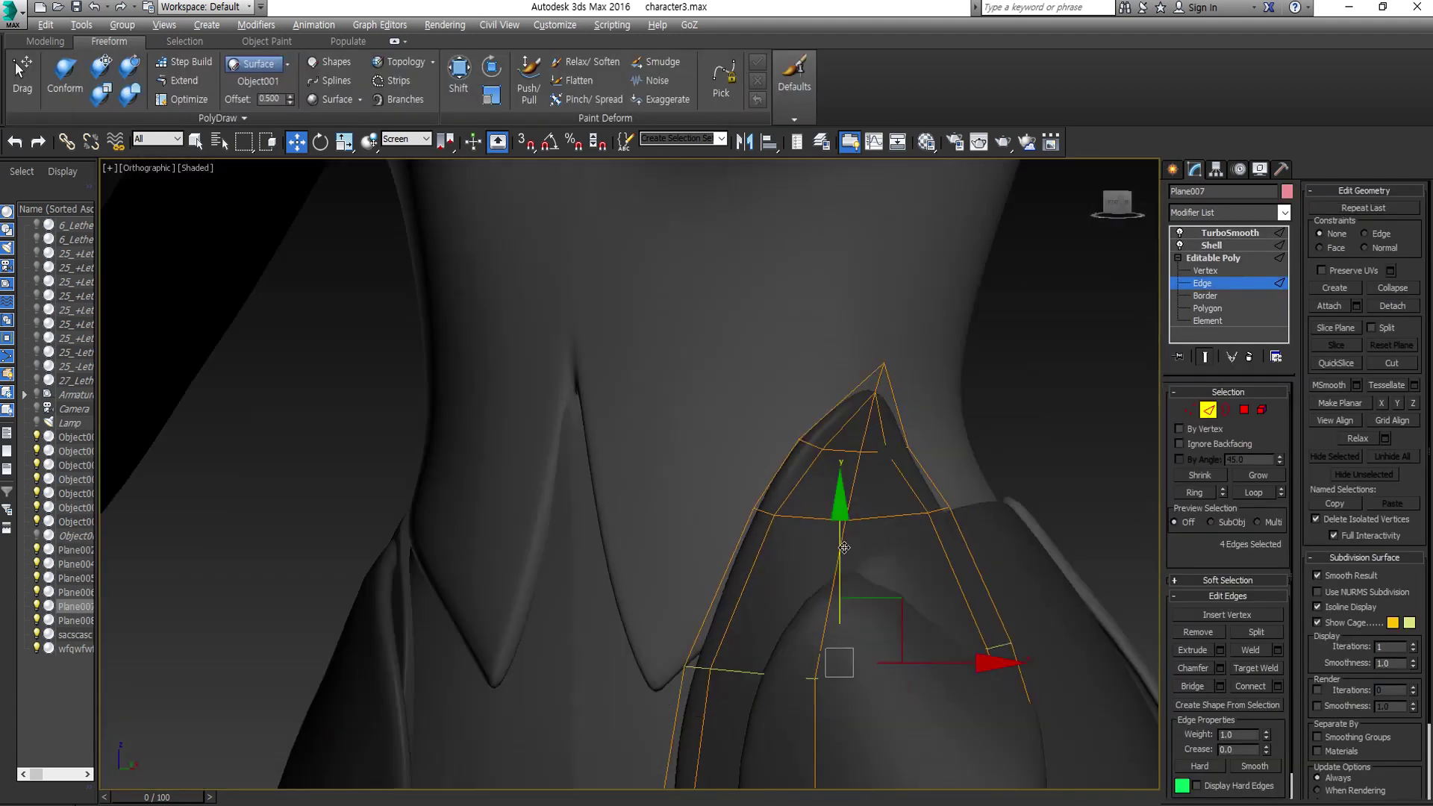
key("shift+z")
- Tweak Plane007's tip vertices in front view and deselect to check the smoothed petal
key("1")
mouse_move(915, 565)
middle_mouse_down("alt")
mouse_move(809, 589)
mouse_move(812, 482)
middle_mouse_up("alt")
key("shift+z")
key("shift+z")
key("shift+z")
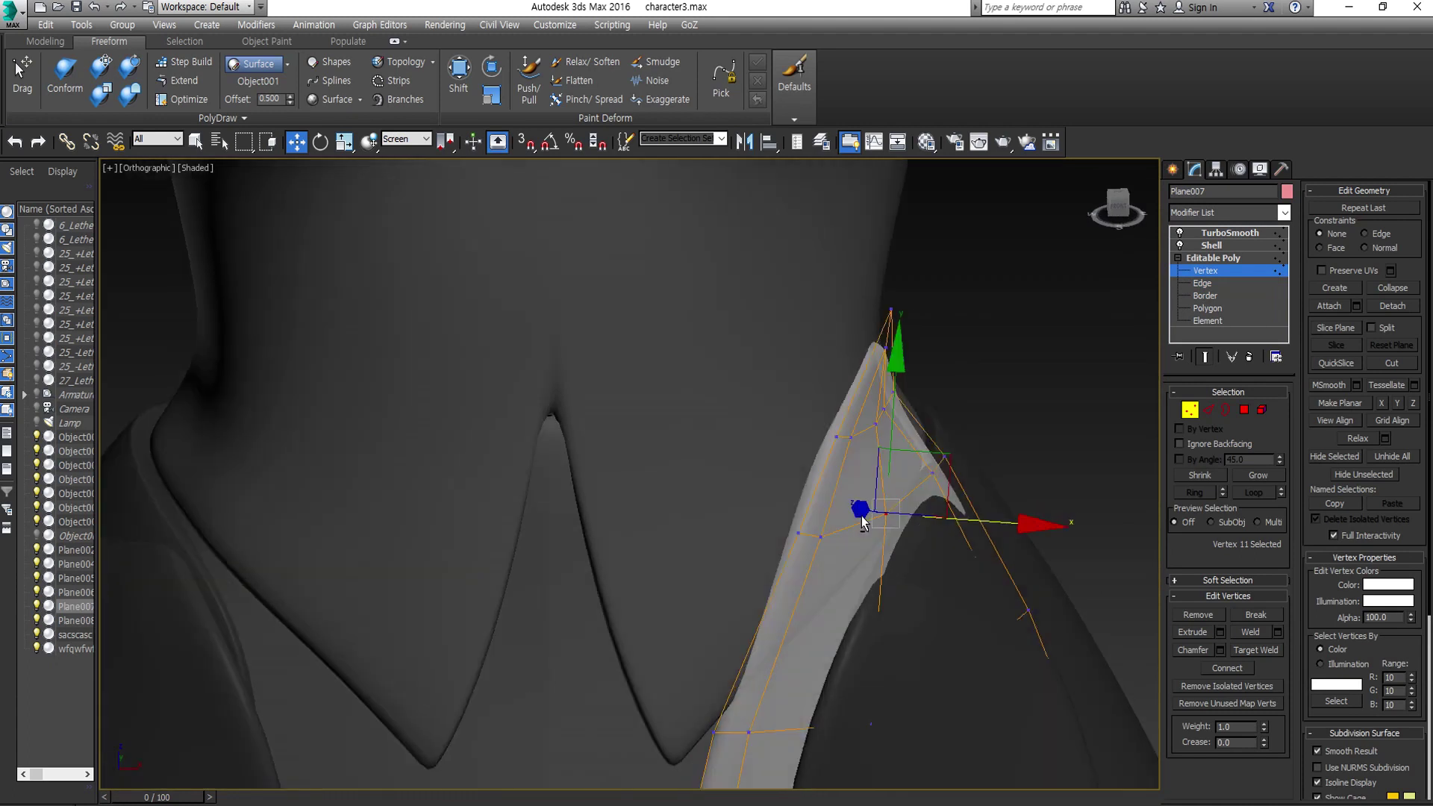
scroll(920, 323, "up", 5)
key("shift+z")
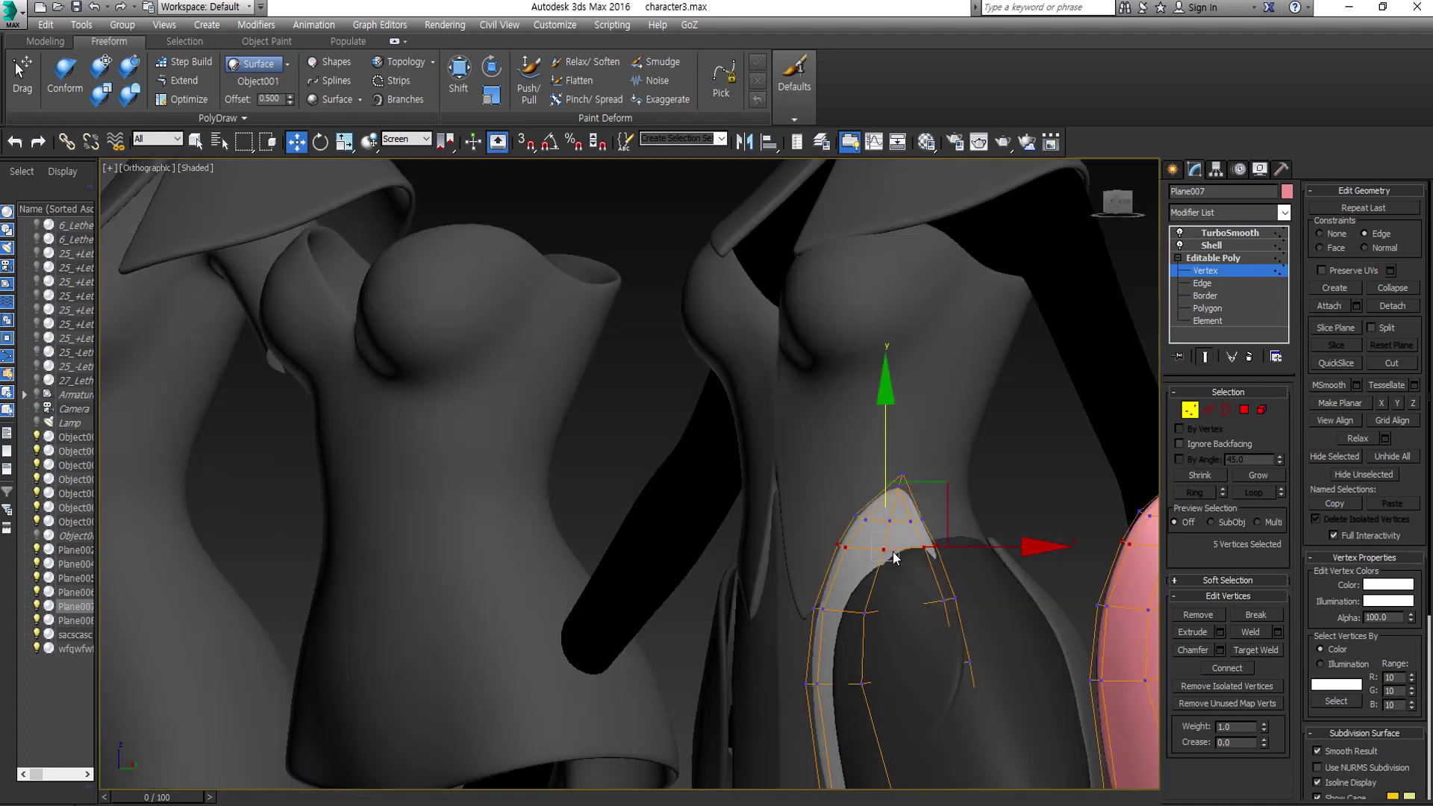
key("f")
left_click(1058, 444)
- Refine the vertices around the petal's upper point so it sits snugly against the bodice
key("shift+z")
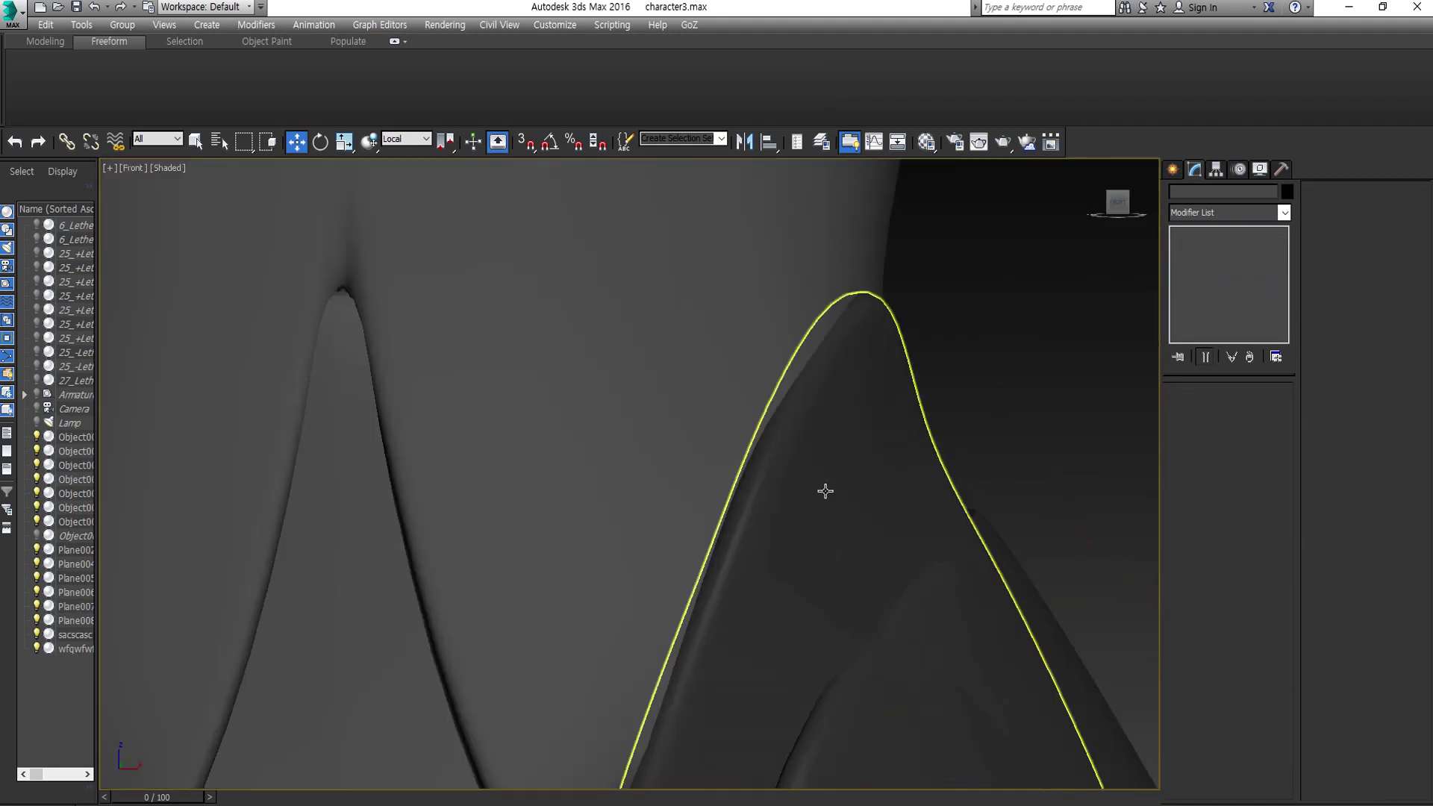
key("shift+z")
key("ctrl+z")
key("shift+z")
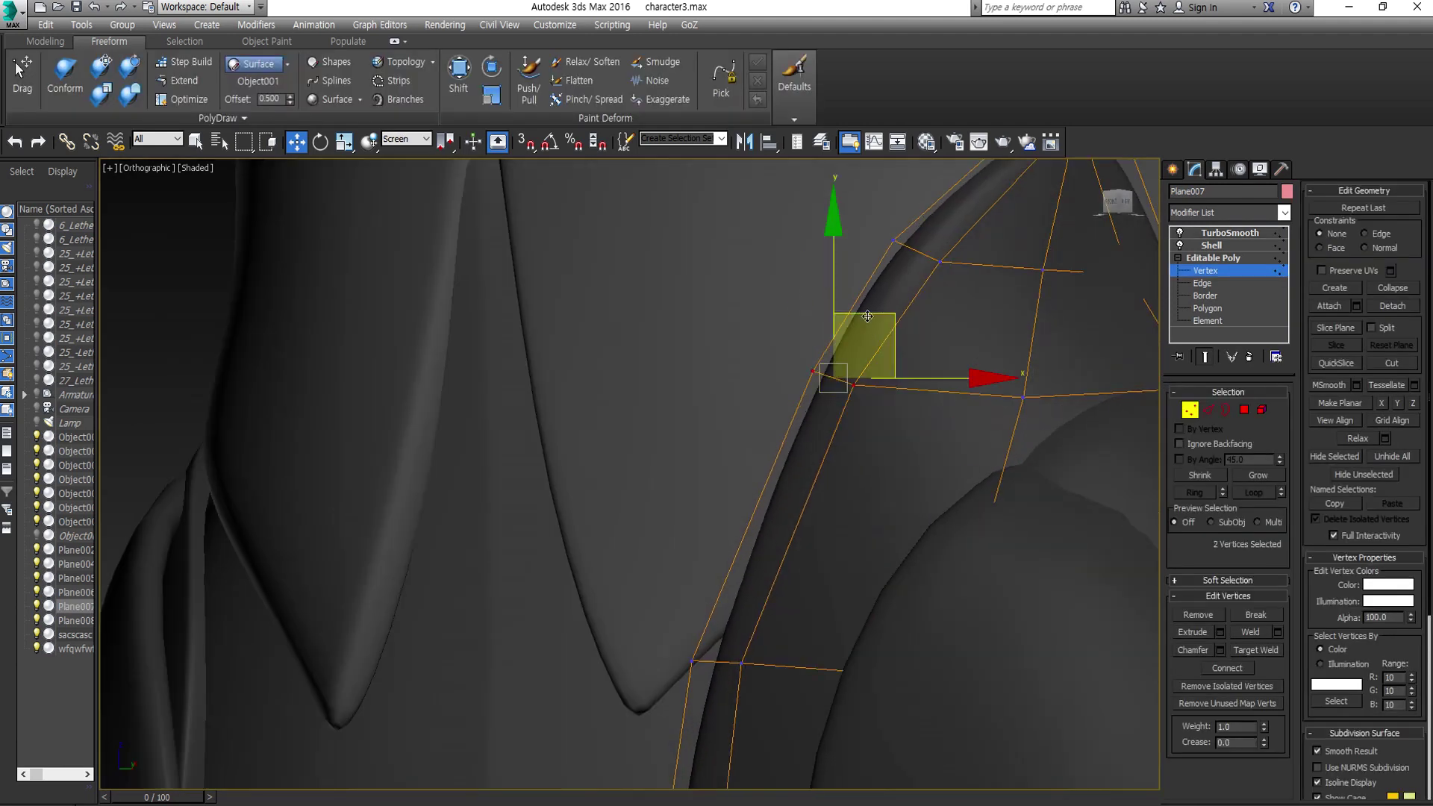
key("ctrl+z")
key("shift+z")
key("ctrl+z")
key("shift+z")
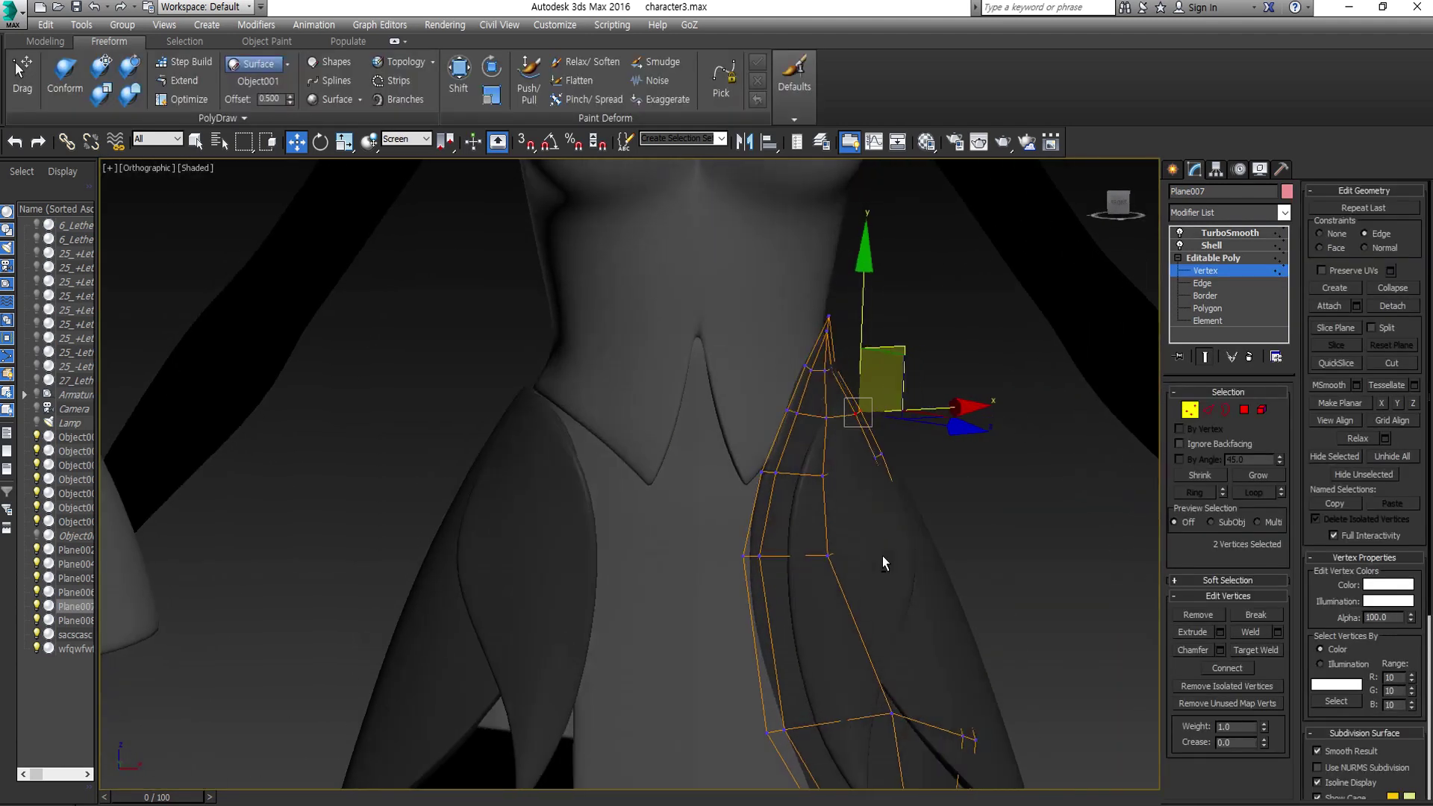
key("shift+z")
key("shift+z")
key("shift+z")
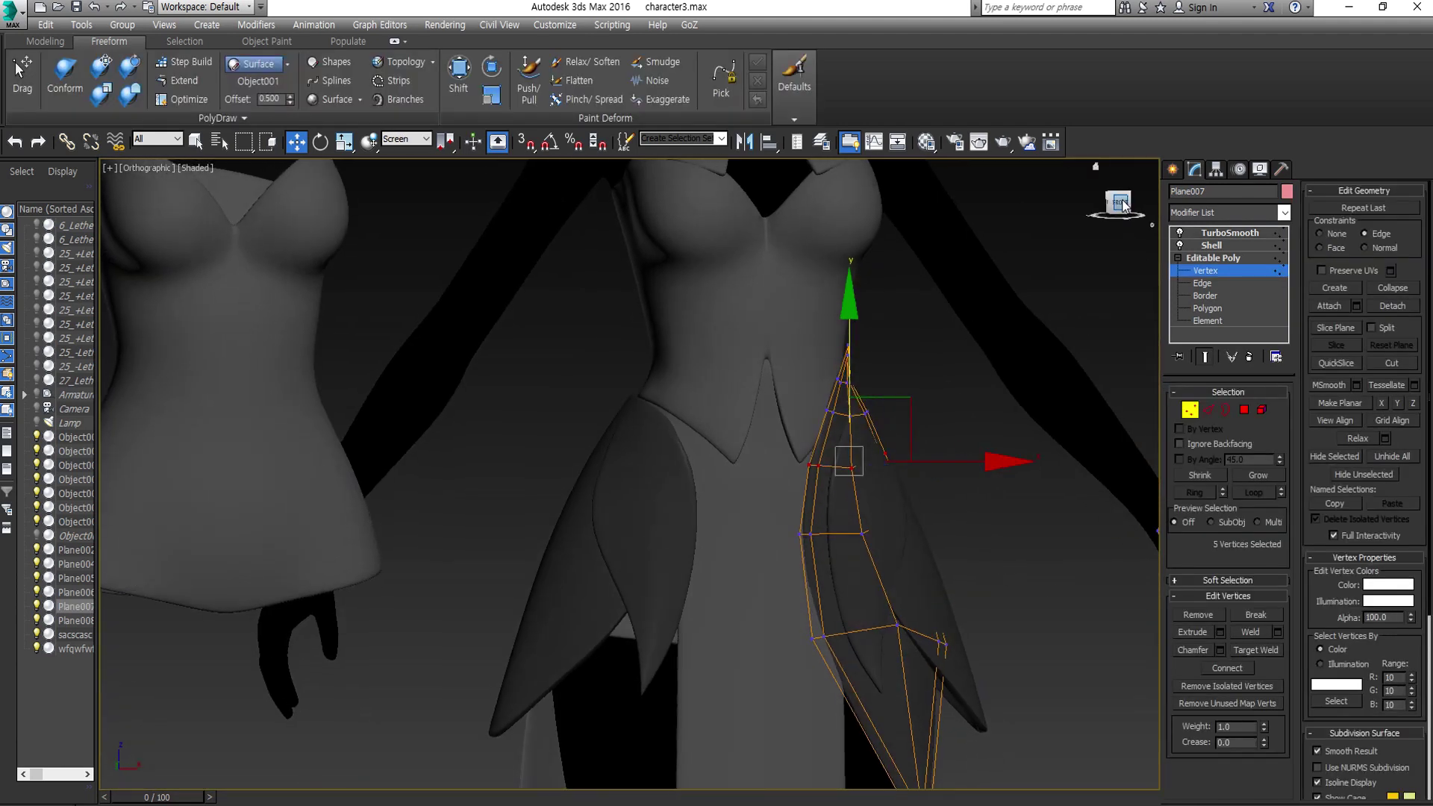
key("ctrl+z")
key("shift+z")
key("shift+z")
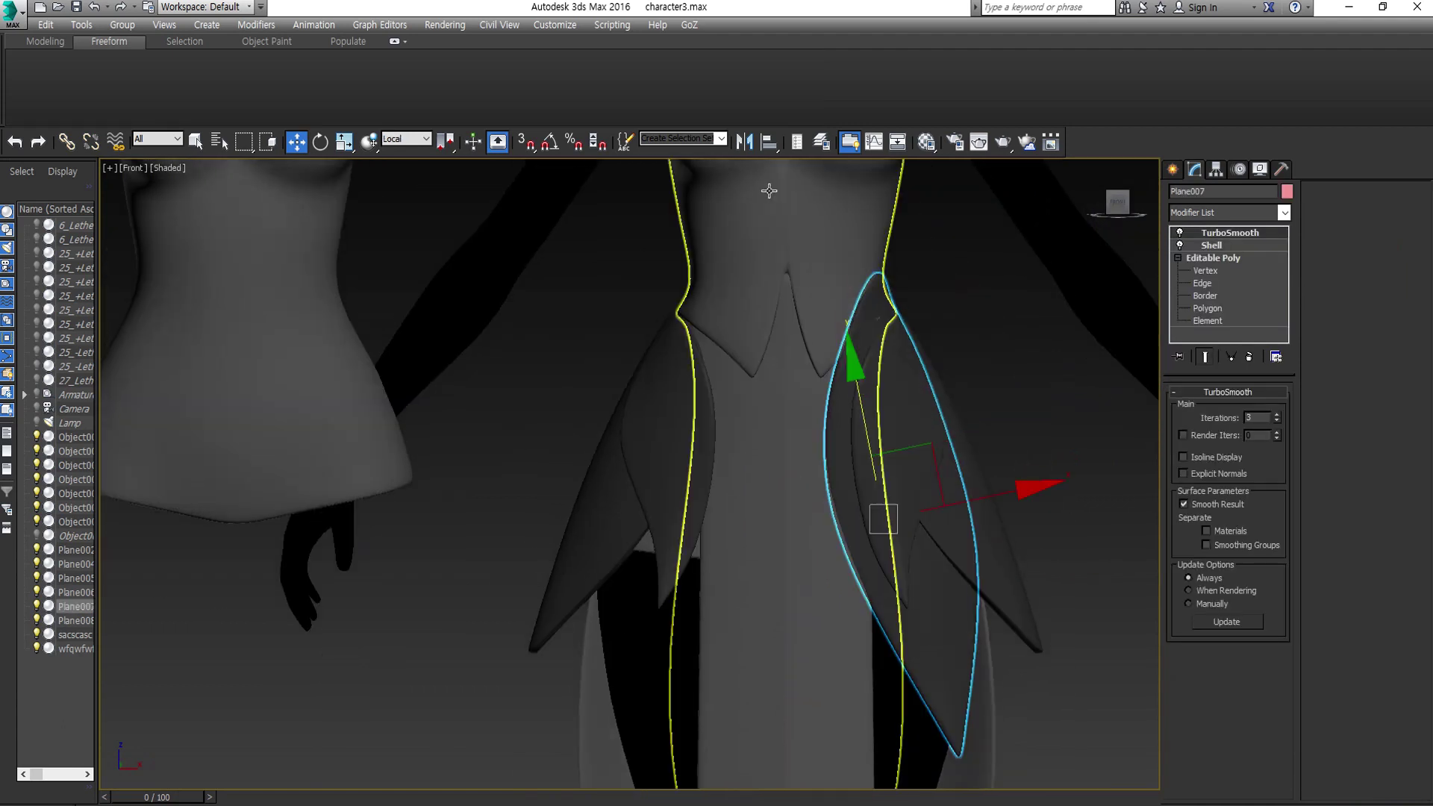
- Compare against petals Plane009 and Plane004, then select Plane002 in Vertex mode
key("shift+z")
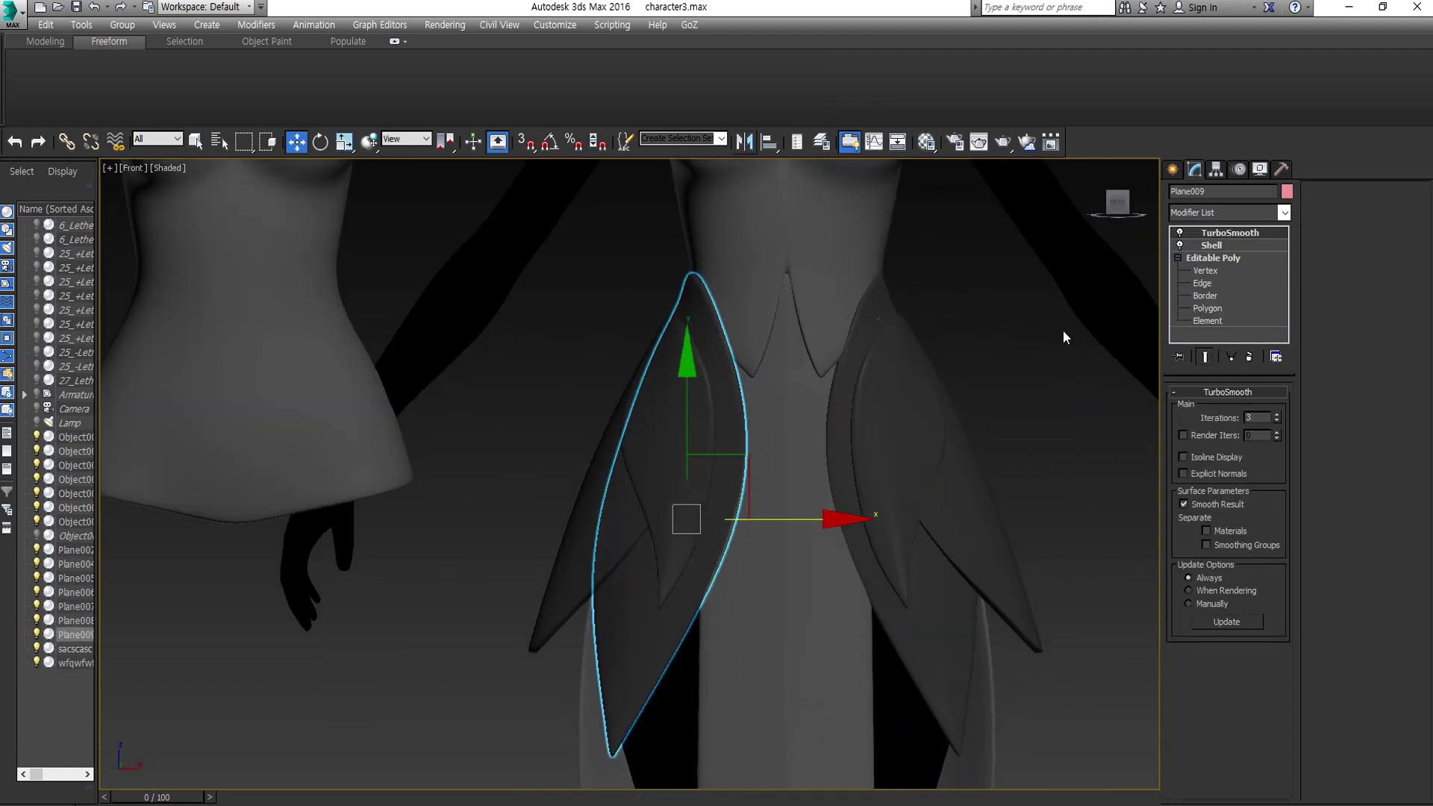
key("ctrl+z")
key("shift+z")
key("ctrl+z")
key("shift+z")
key("shift+z")
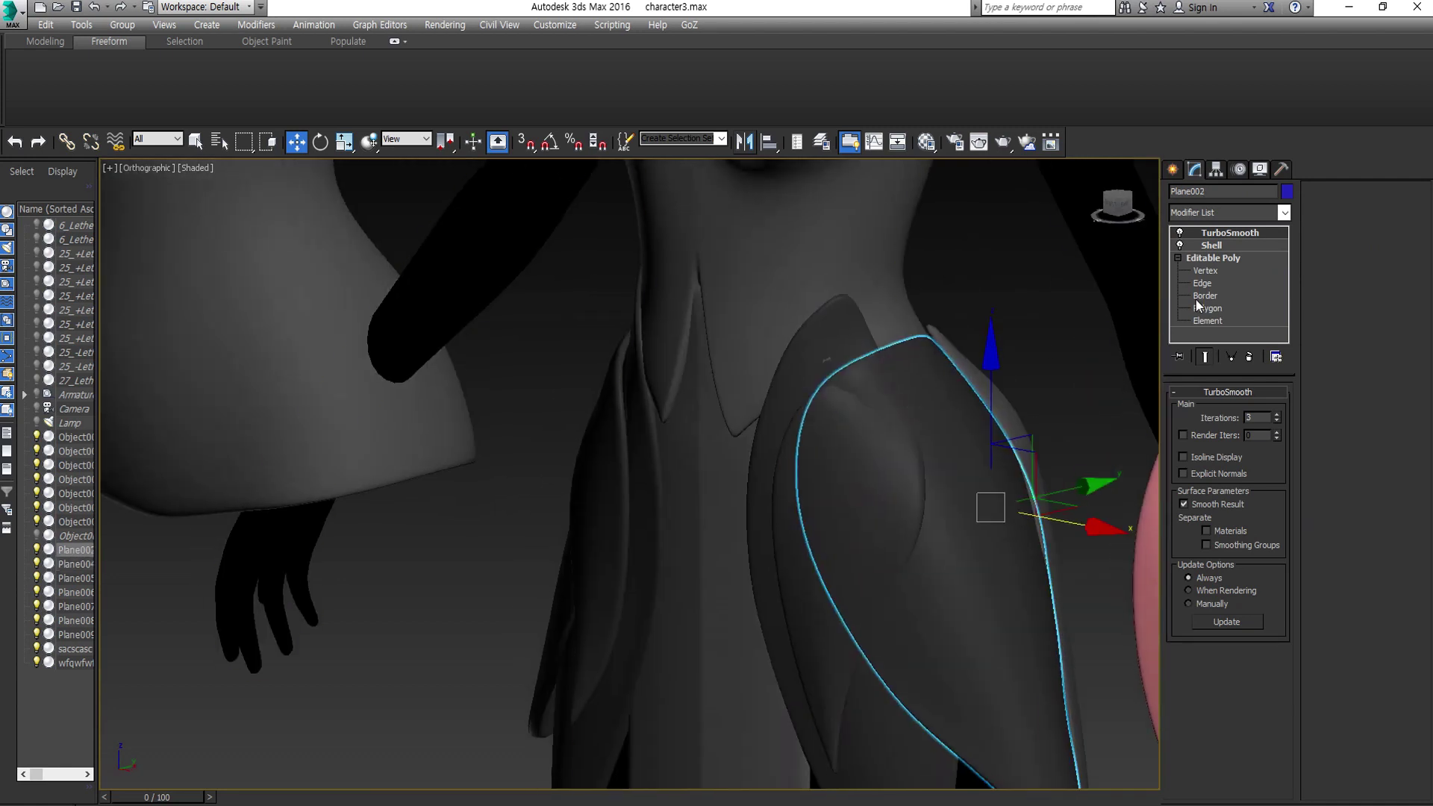
key("ctrl+z")
key("shift+z")
key("shift+z")
key("shift+z")
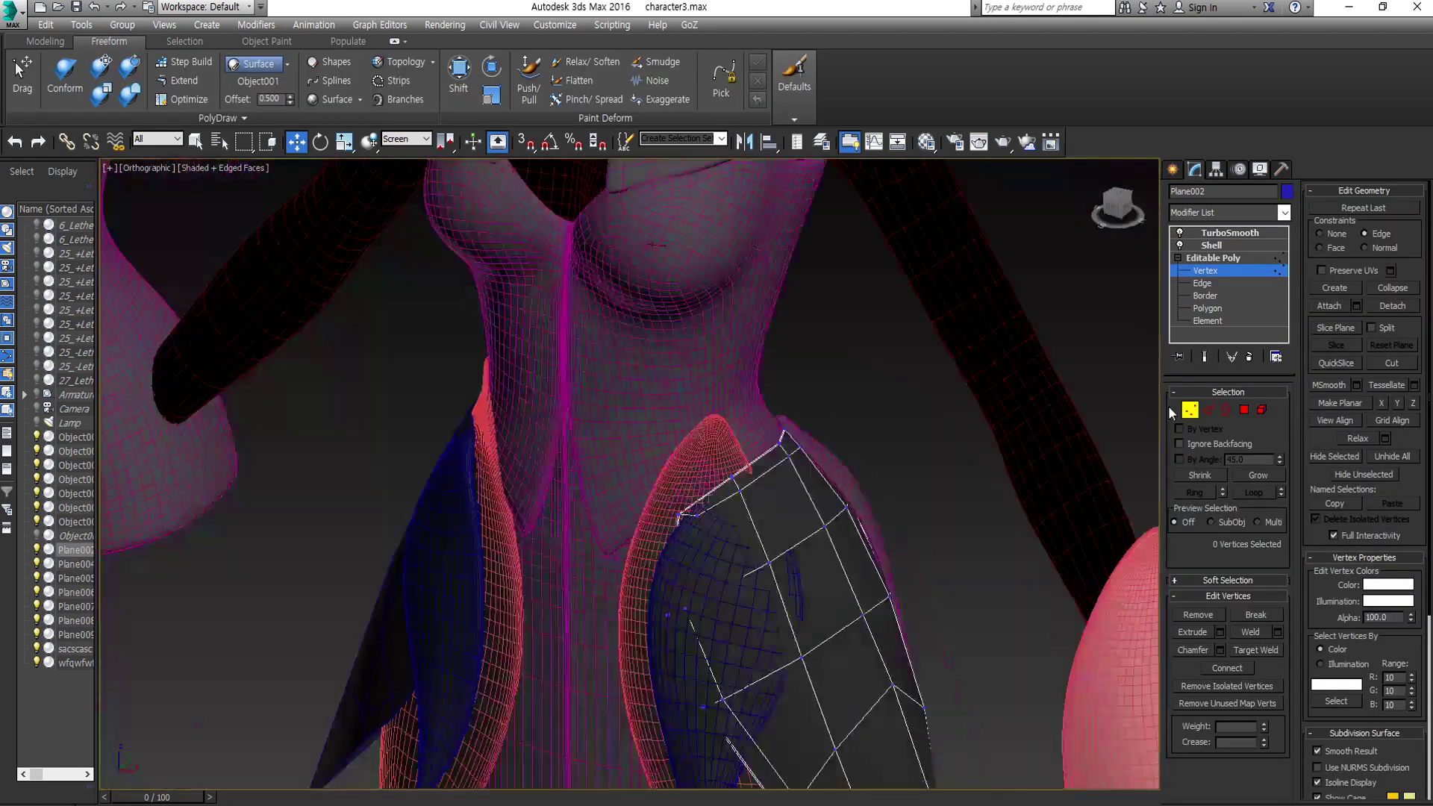
- Leave Plane002's vertex editing, check Plane010, then reselect Plane002 for edge editing
key("ctrl+z")
key("shift+z")
key("shift+z")
key("shift+z")
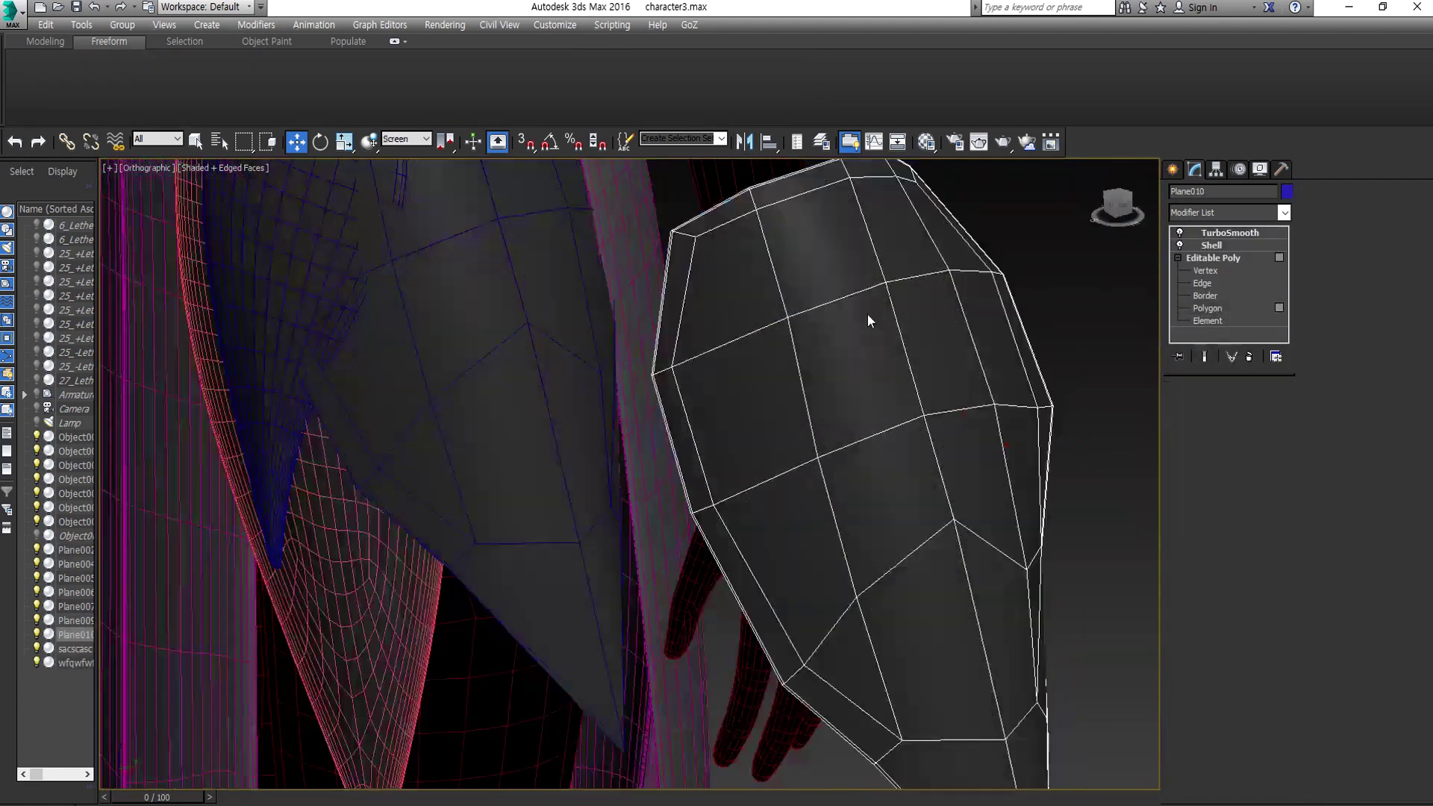
key("ctrl+z")
key("shift+z")
key("shift+z")
key("ctrl+z")
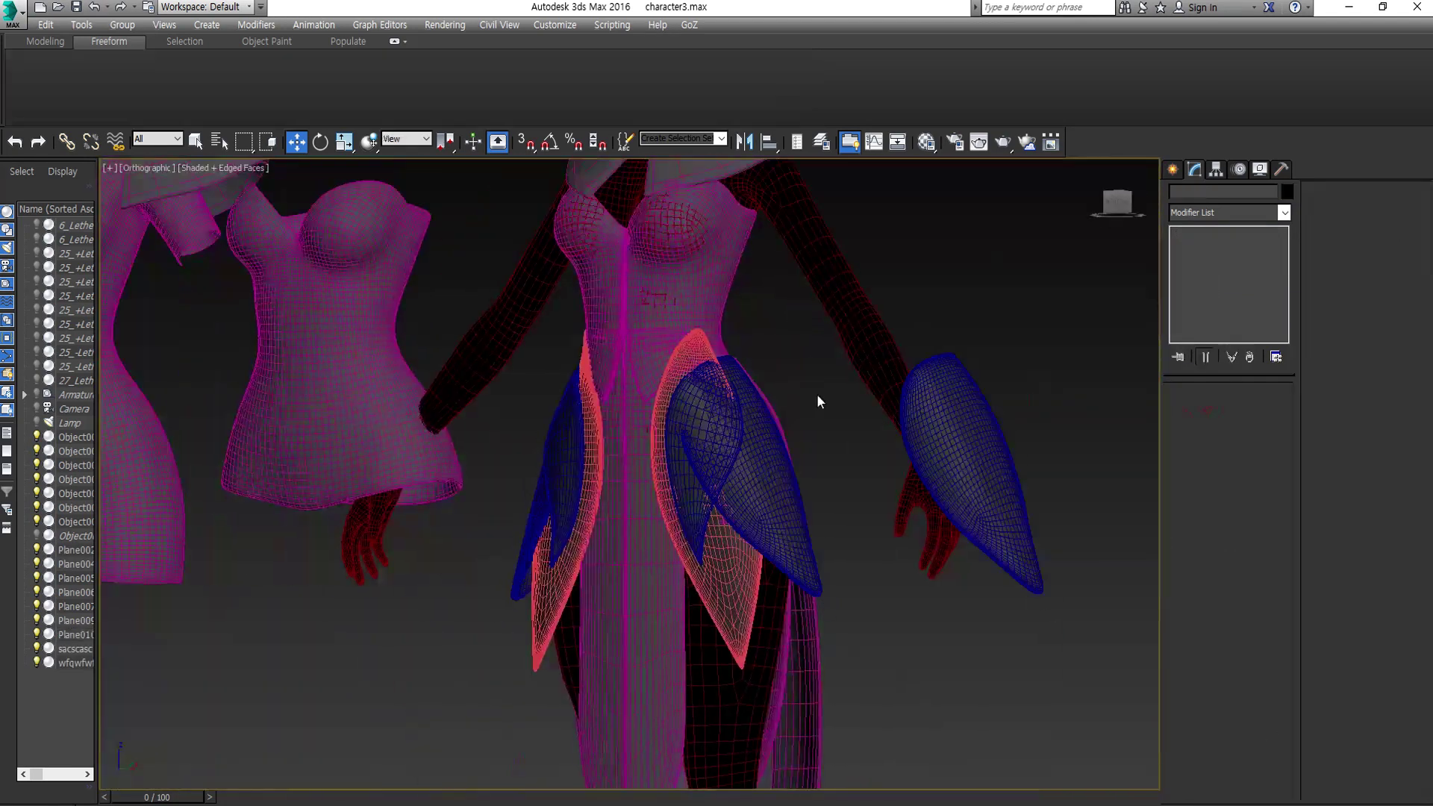
key("ctrl+z")
- Select and refine the border edges around the Plane002 skirt piece
key("ctrl+z")
key("shift+z")
key("shift+z")
key("ctrl+z")
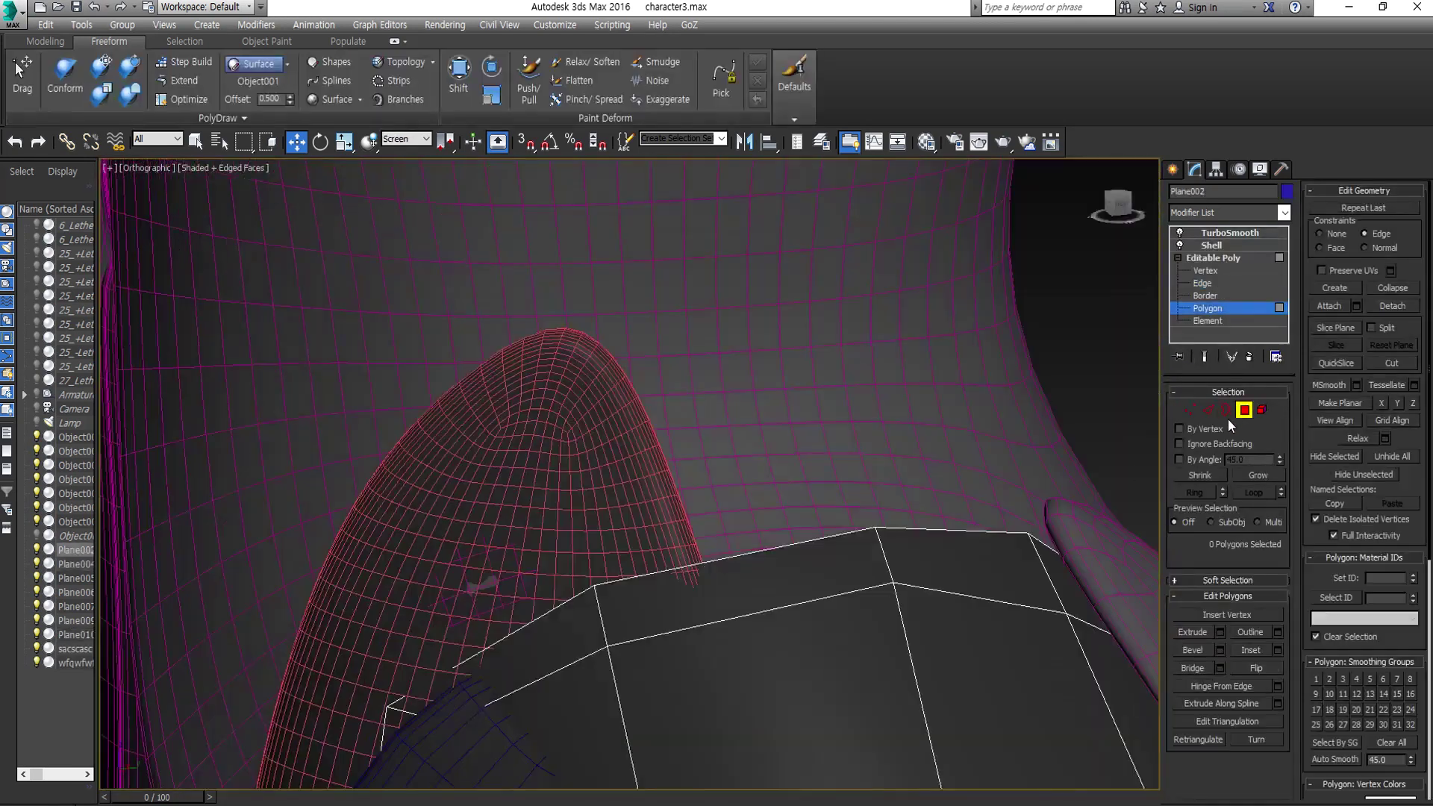
key("shift+z")
key("shift+z")
key("ctrl+z")
key("shift+z")
key("shift+z")
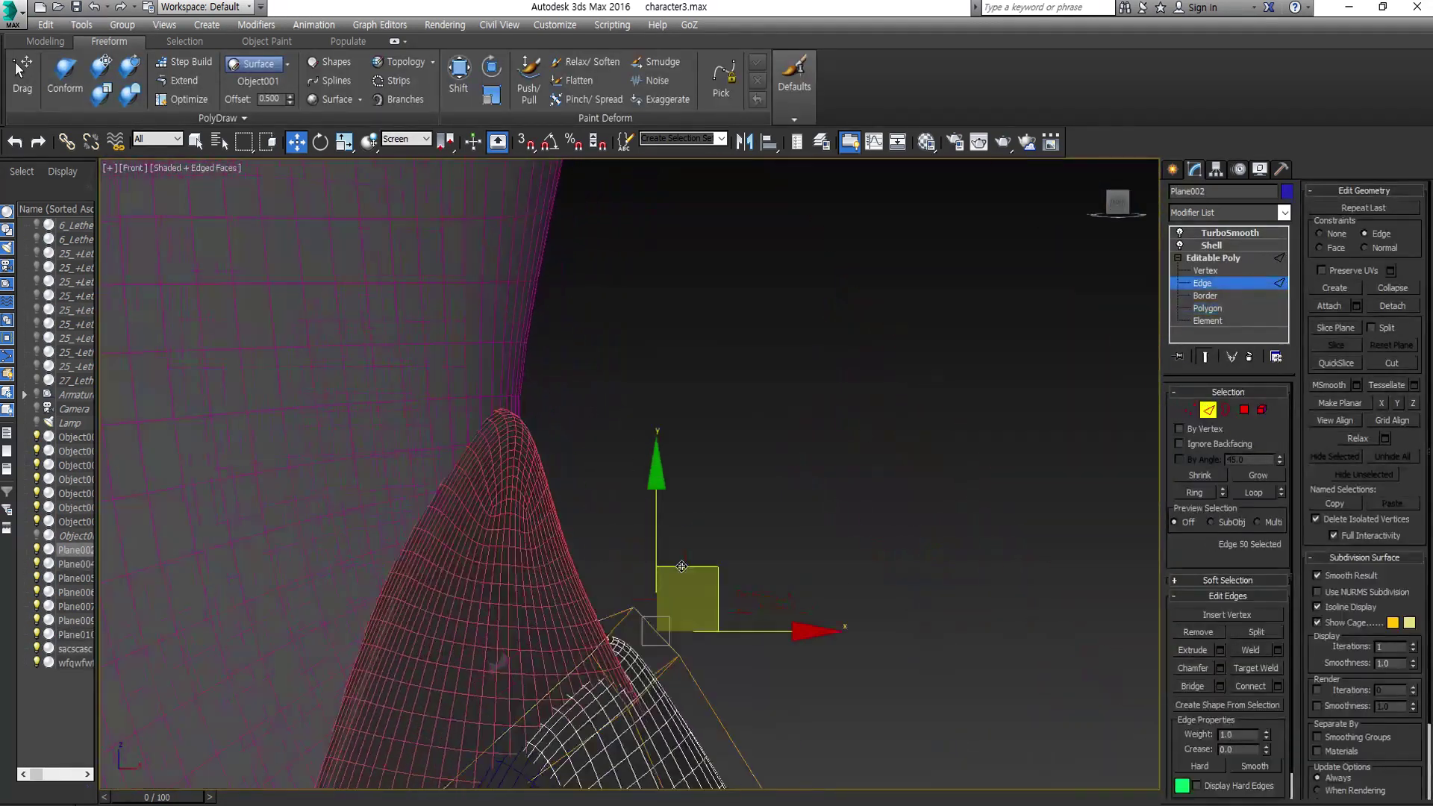
key("shift+z")
key("shift+z")
key("shift+z")
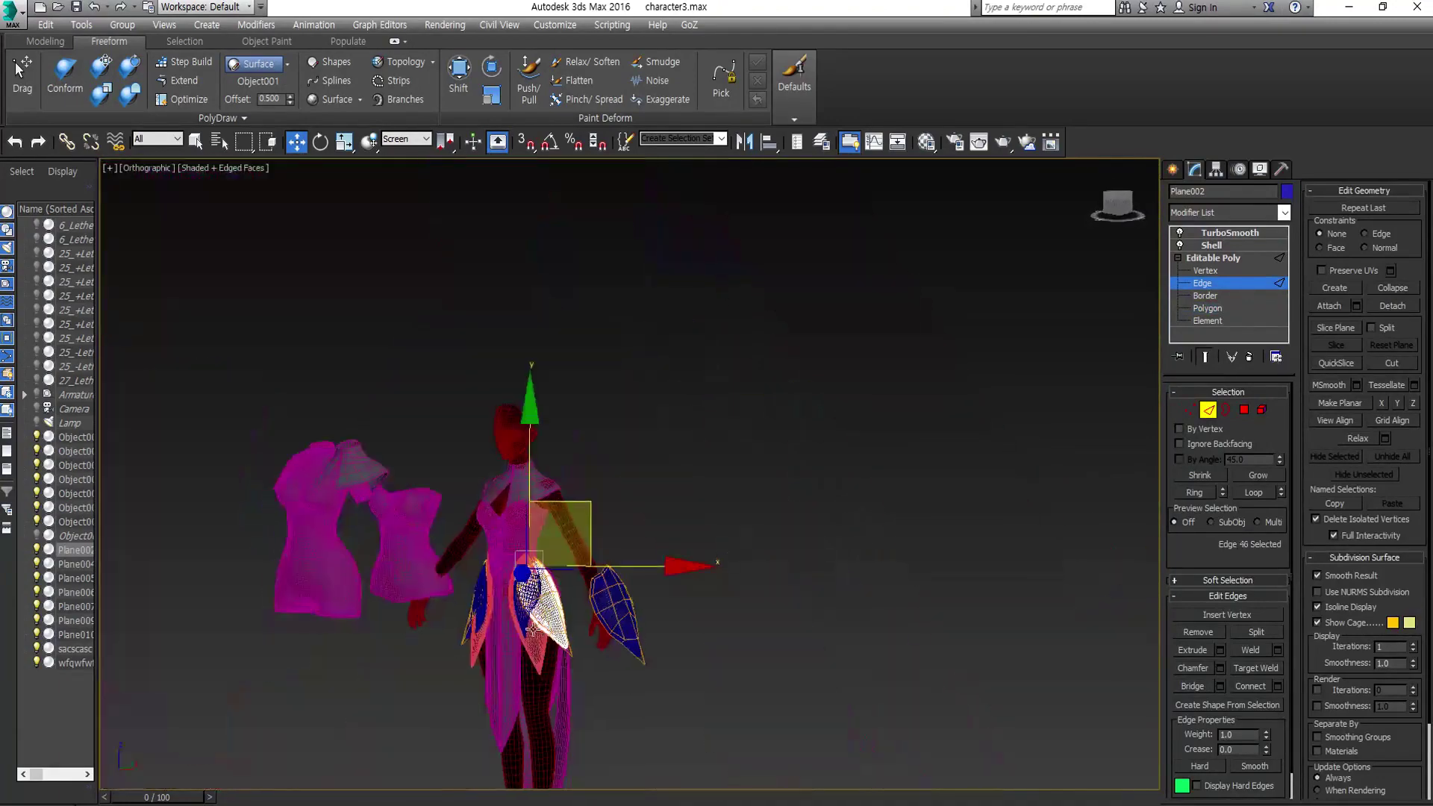
key("ctrl+z")
key("shift+z")
key("shift+z")
key("shift+z")
key("shift+z")
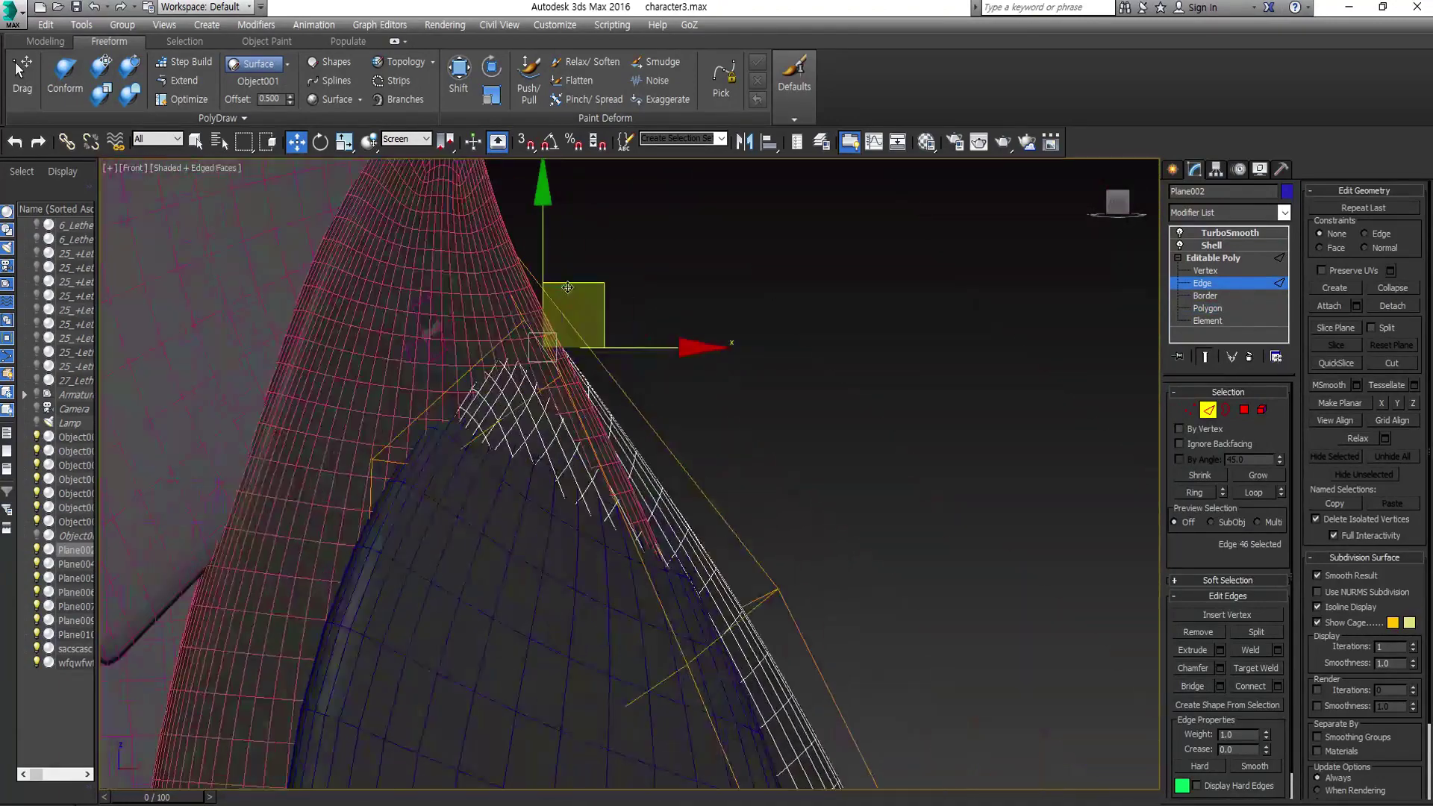
key("shift+z")
key("shift+z")
key("shift+z")
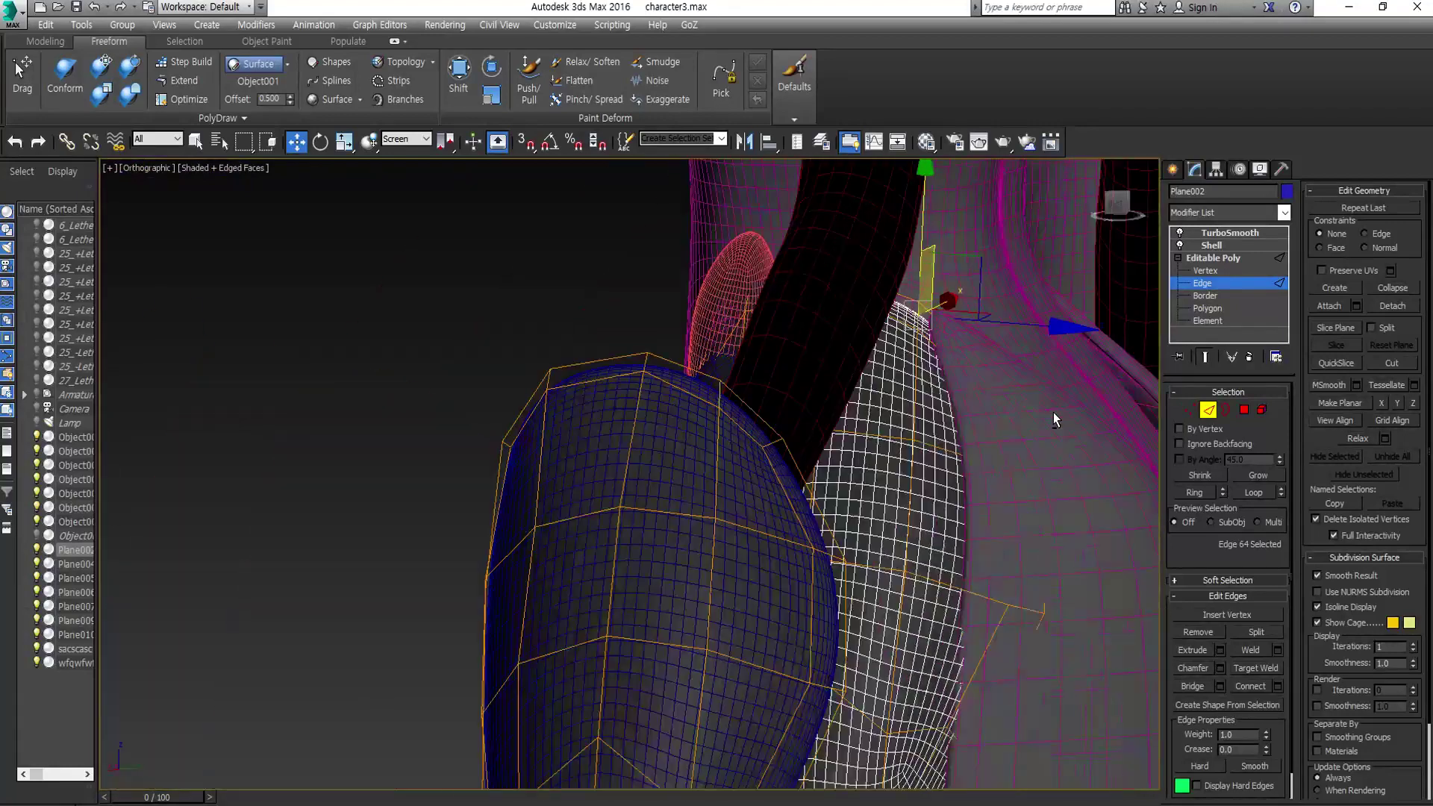
key("ctrl+z")
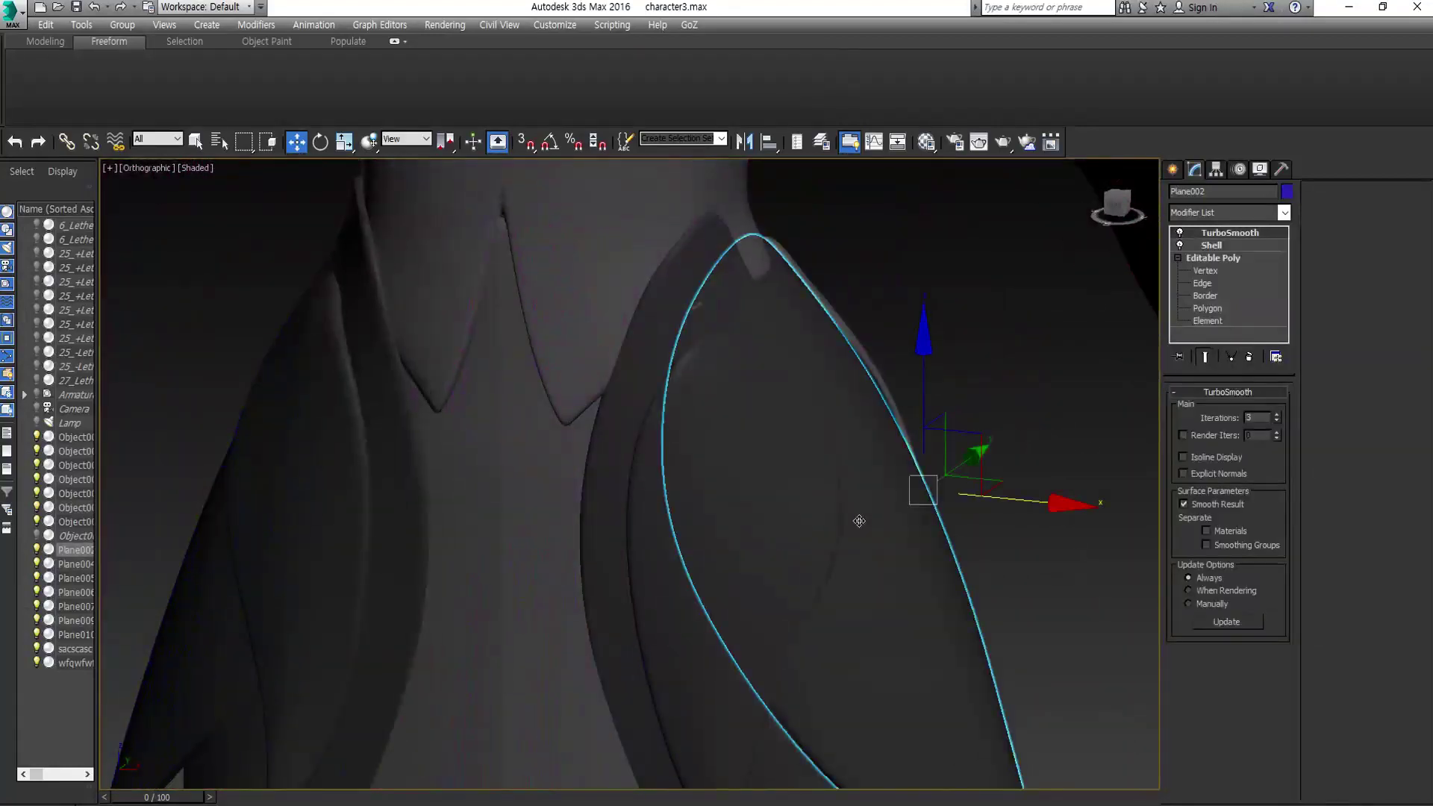
- At vertex level, select a tip vertex on the petal panel's edge and frame it
key("shift+z")
key("shift+z")
key("ctrl+z")
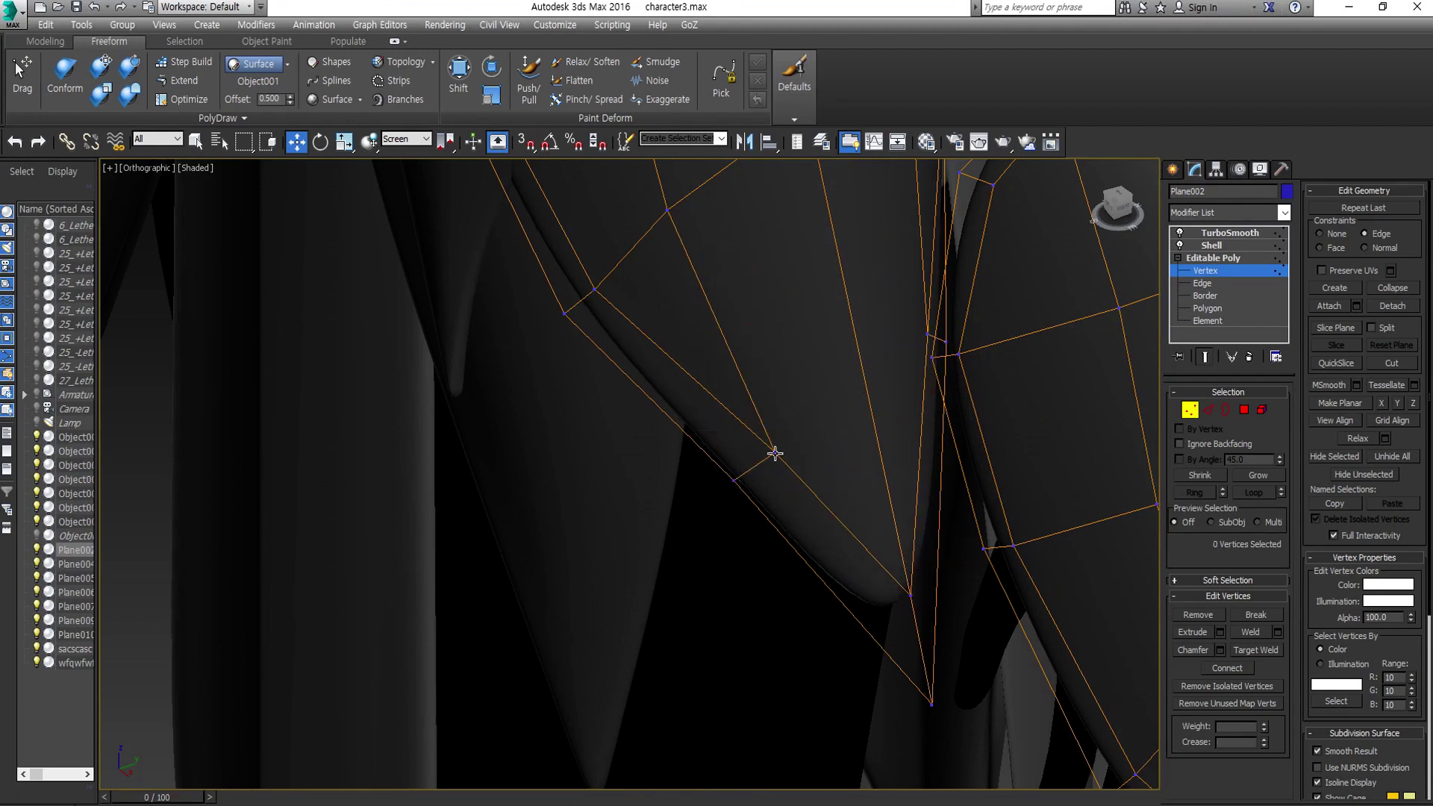
left_click(775, 453)
key("shift+z")
key("shift+z")
key("shift+z")
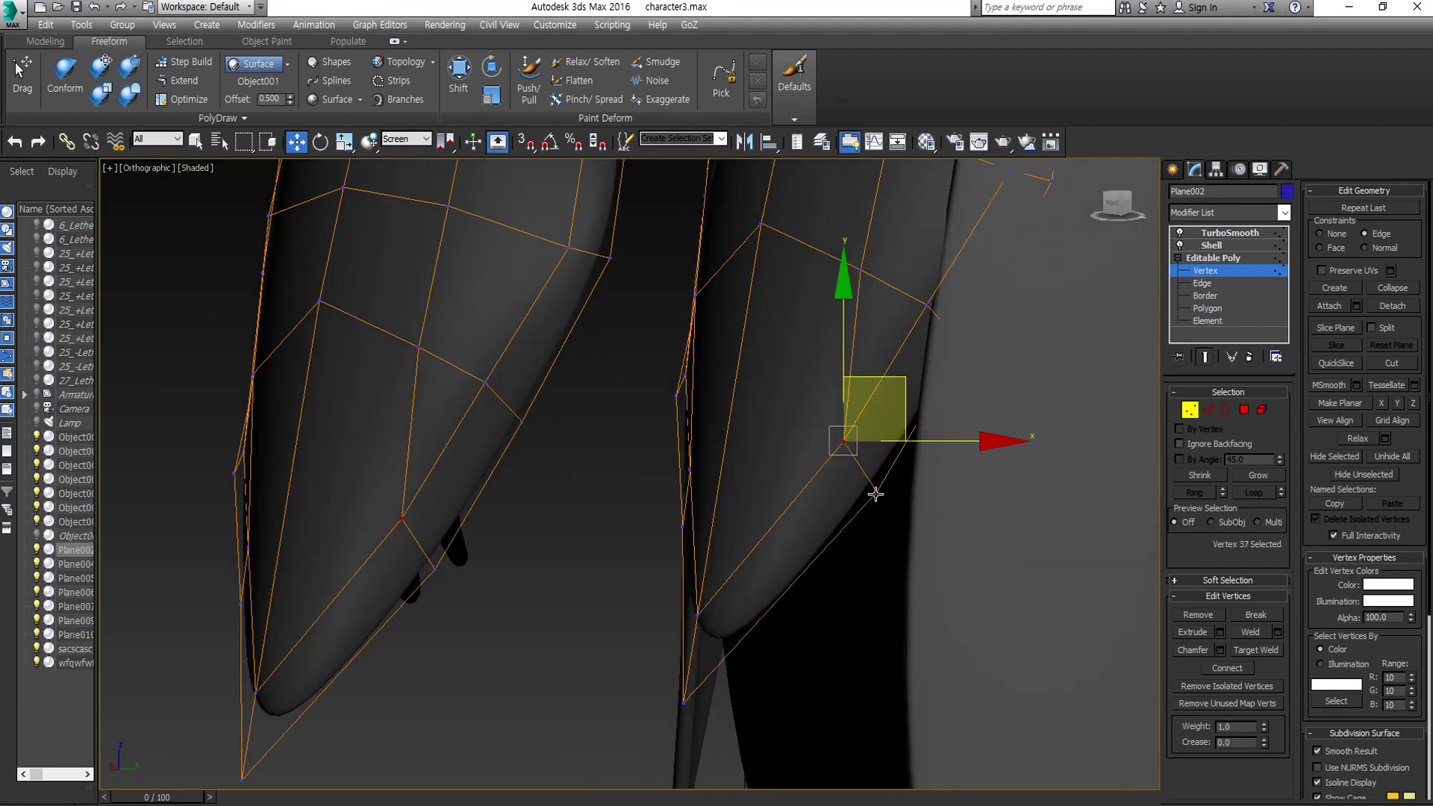
key("shift+z")
key("ctrl+z")
key("ctrl+z")
key("shift+z")
key("shift+z")
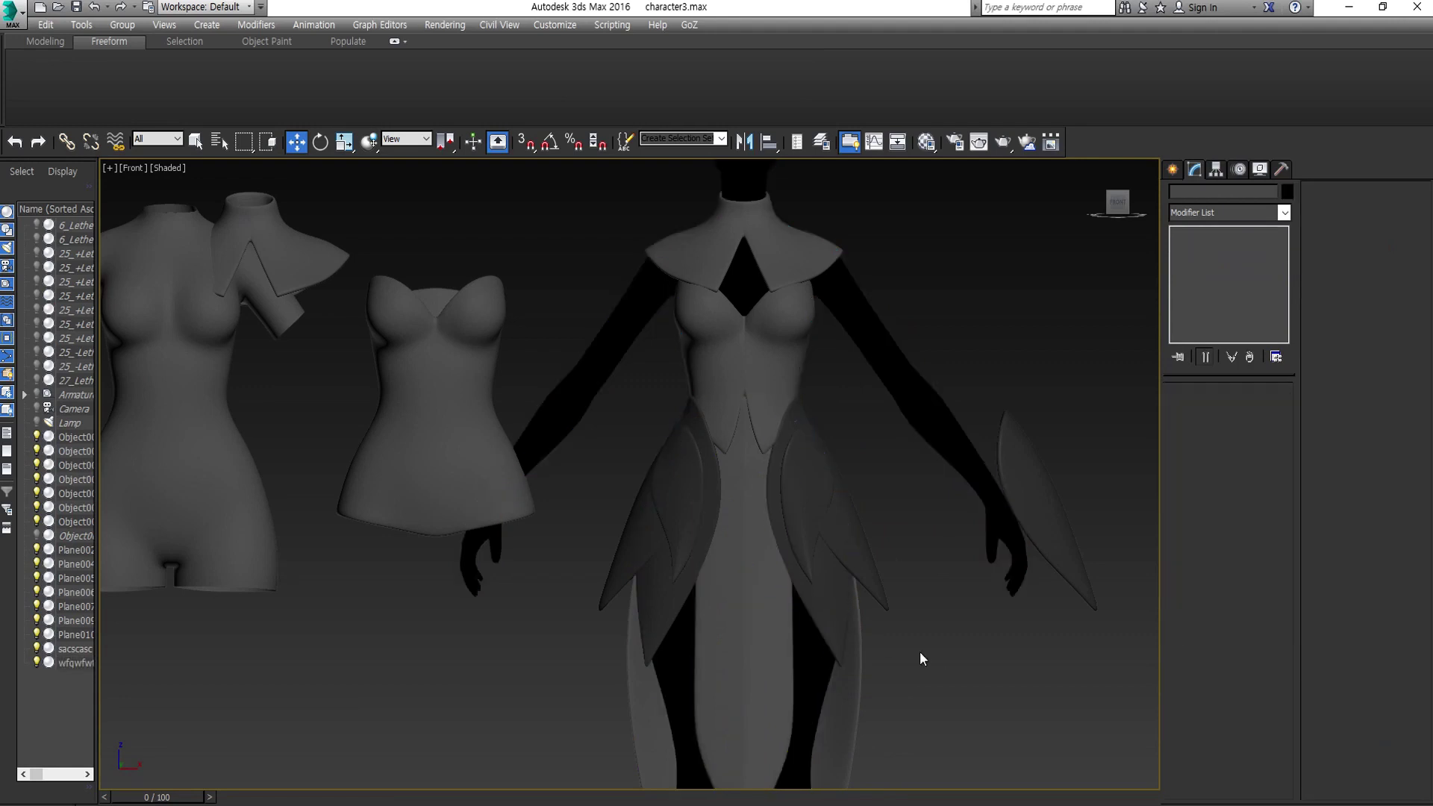
- Frame the Plane004 petal panel in a shaded orthographic front view
key("ctrl+z")
key("shift+z")
key("shift+z")
key("ctrl+z")
key("shift+z")
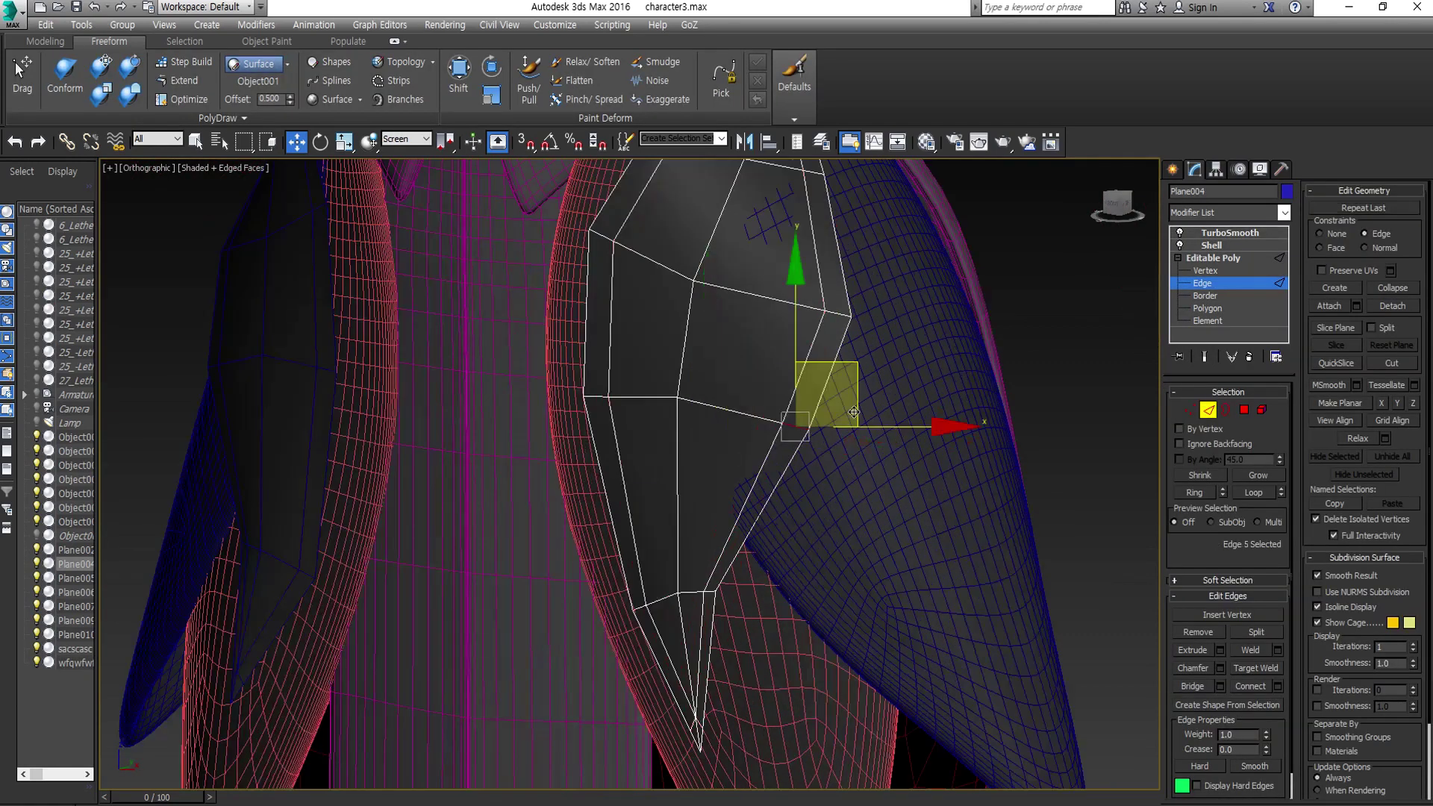
key("shift+z")
key("shift+z")
key("shift+z")
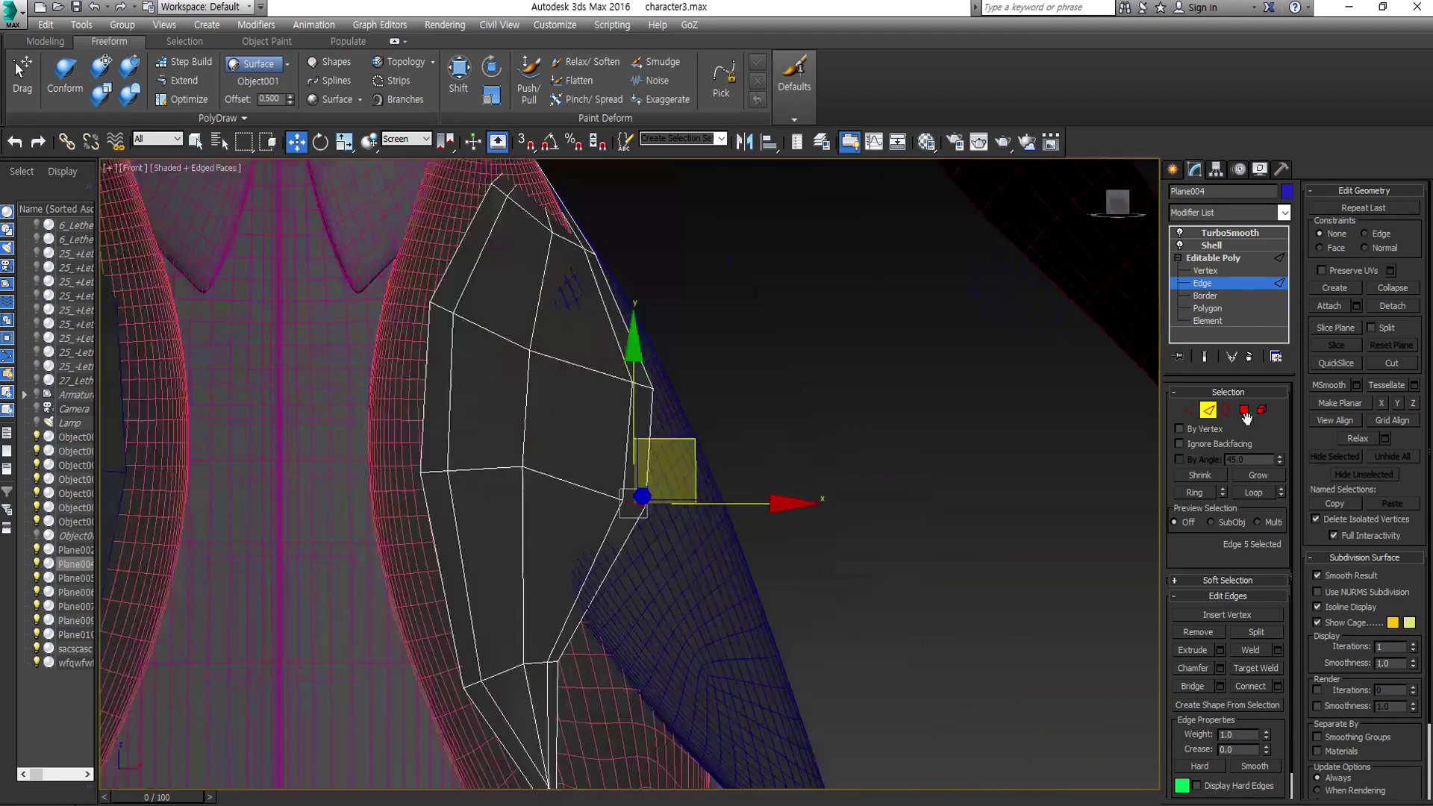
key("ctrl+z")
key("shift+z")
key("ctrl+z")
key("shift+z")
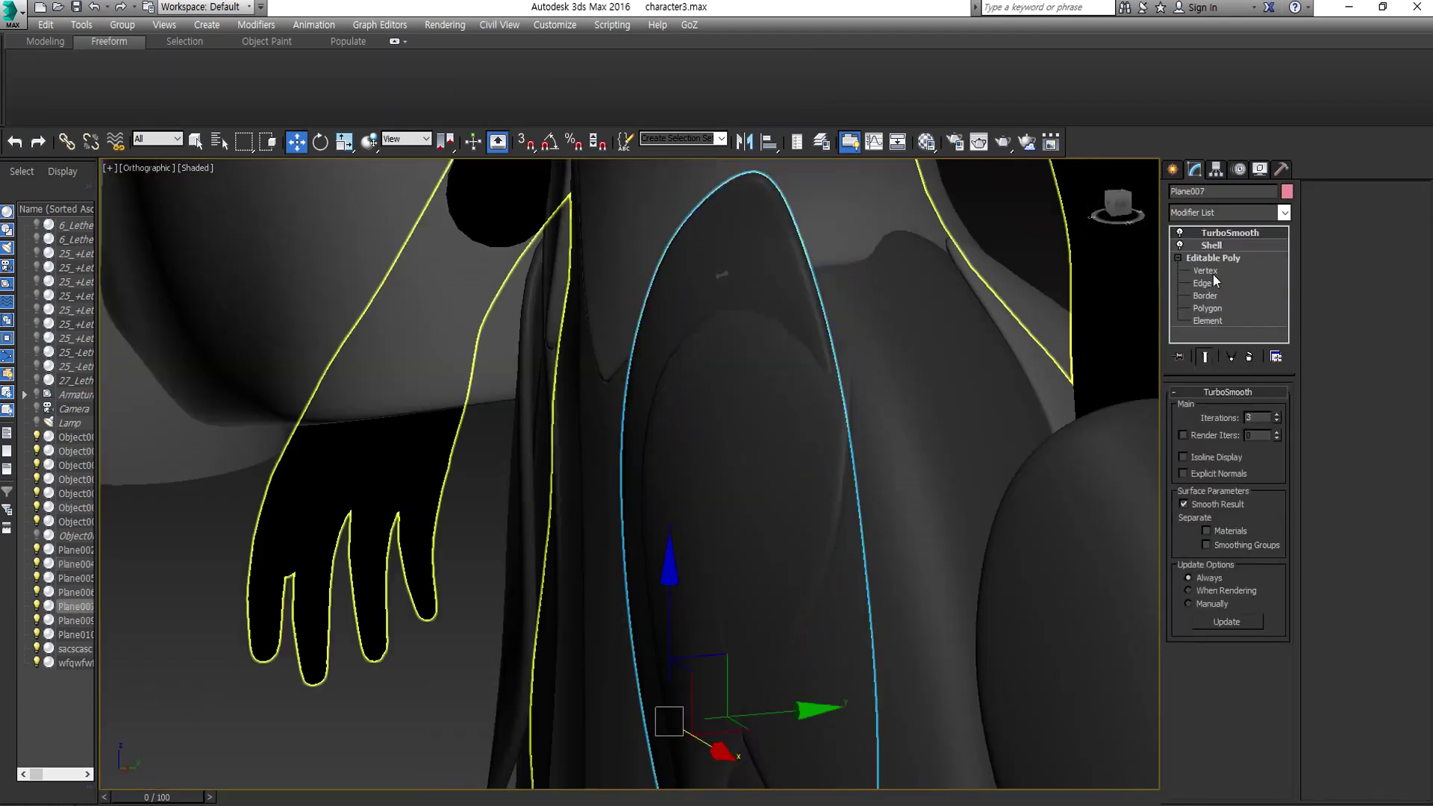
- Slide a vertex near Plane007's pointed tip using the Edge constraint, then turn the constraint off
left_click(1205, 271)
key("shift+x")
scroll(840, 324, "down", 4)
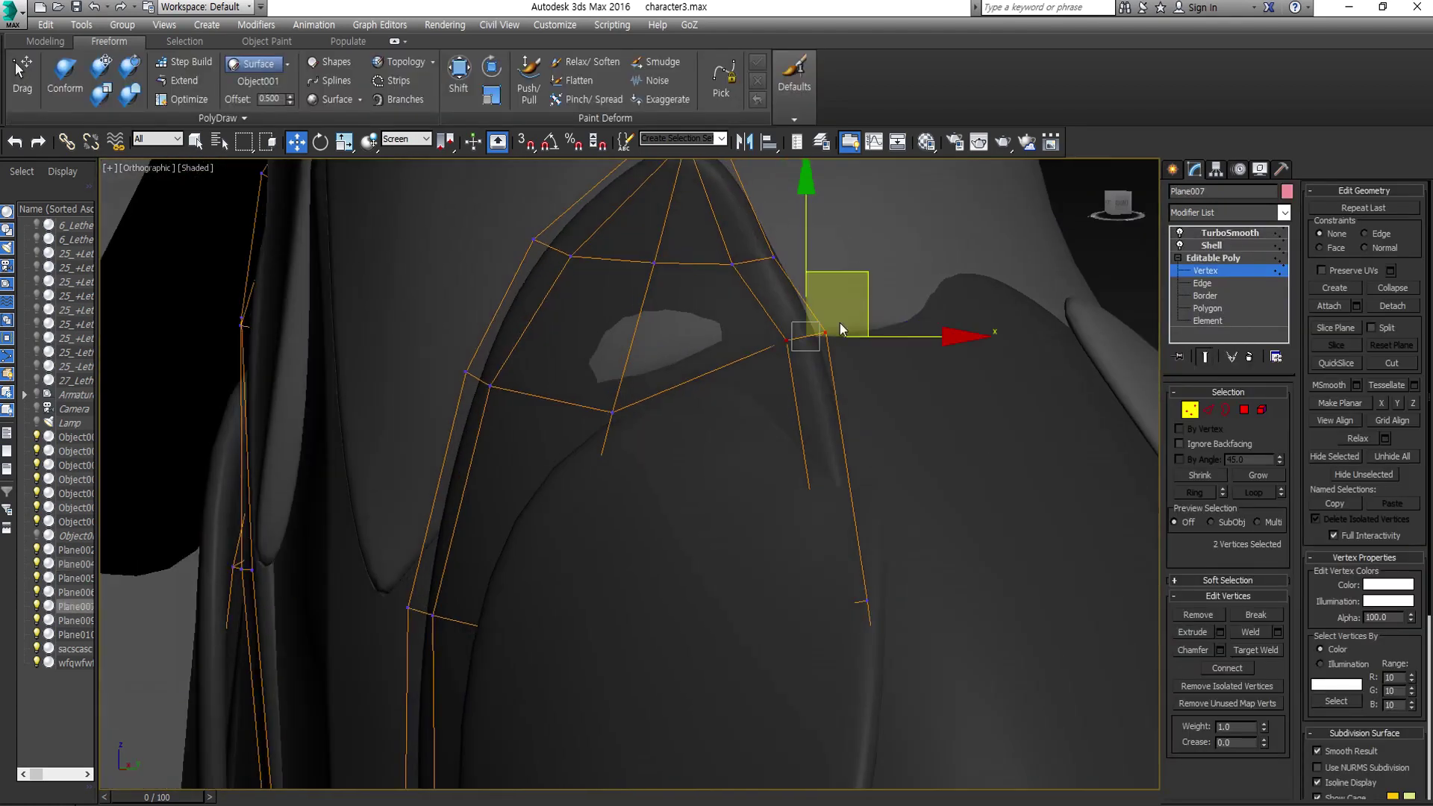
scroll(763, 316, "up", 2)
scroll(752, 196, "up", 1)
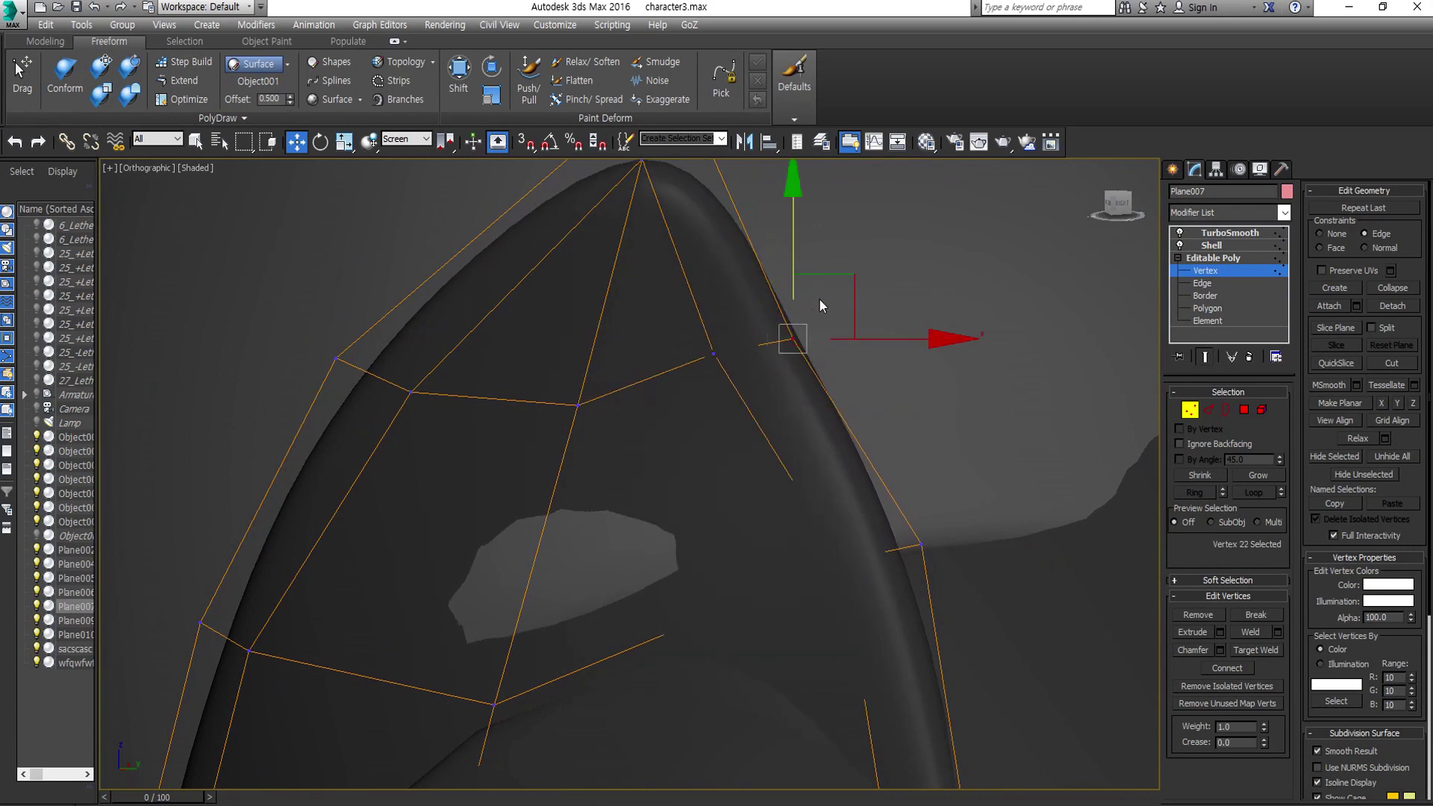
scroll(818, 297, "down", 2)
left_click(672, 463)
key("shift+x")
scroll(668, 373, "up", 3)
scroll(668, 338, "down", 3)
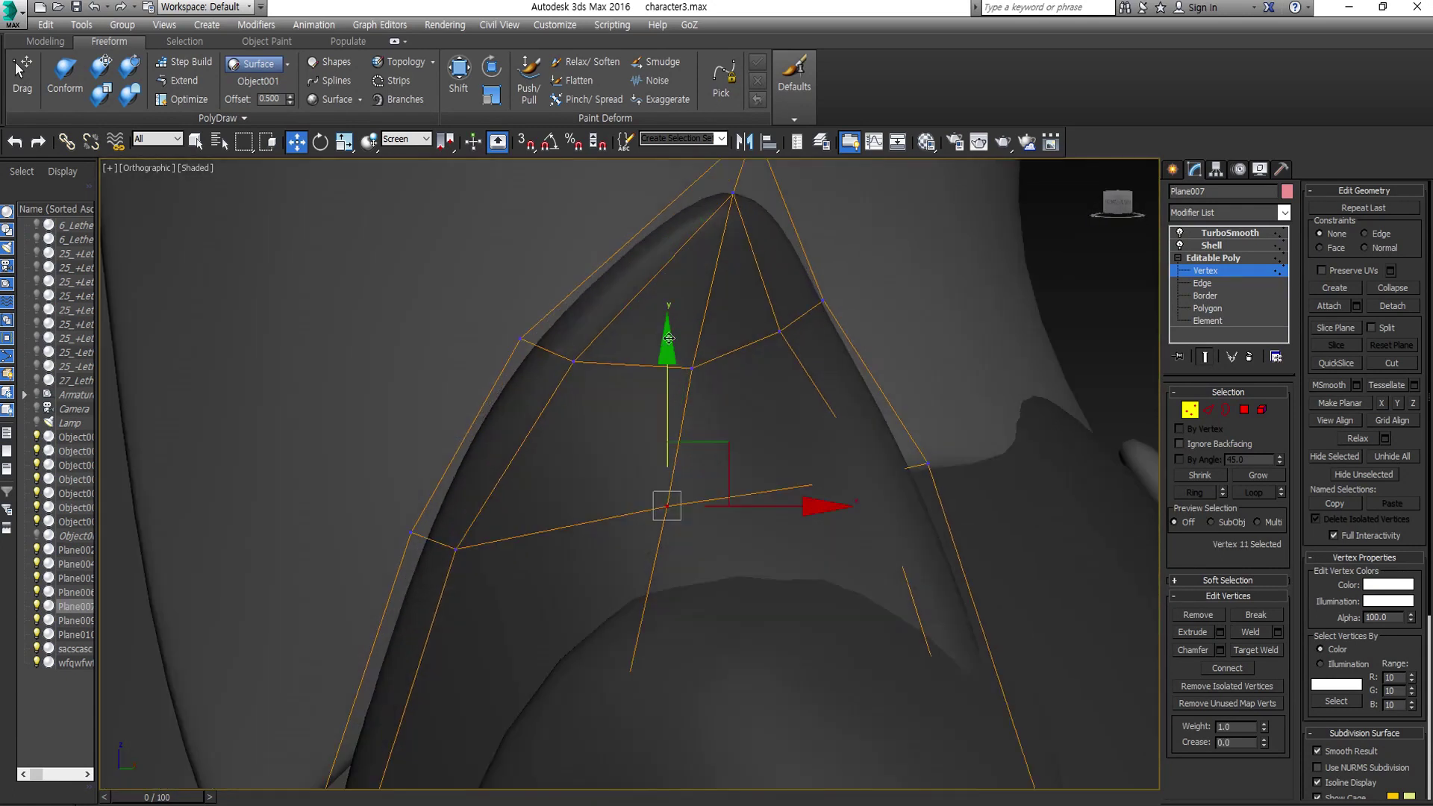
scroll(668, 338, "down", 3)
- Adjust vertices on the Plane004 panel and two vertices on the Plane002 panel
left_click(739, 608)
key("1")
scroll(929, 556, "up", 3)
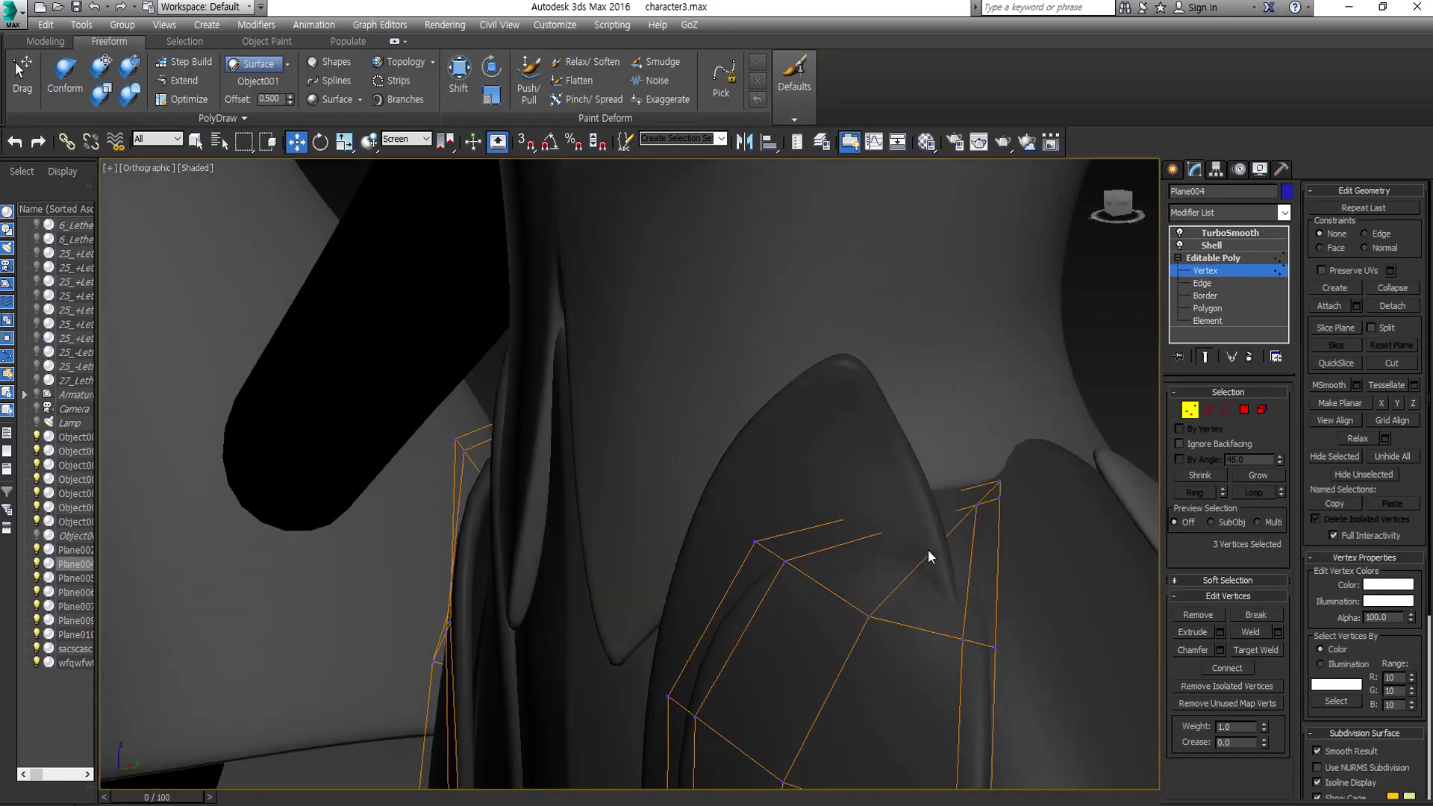
scroll(928, 556, "up", 4)
scroll(916, 448, "down", 3)
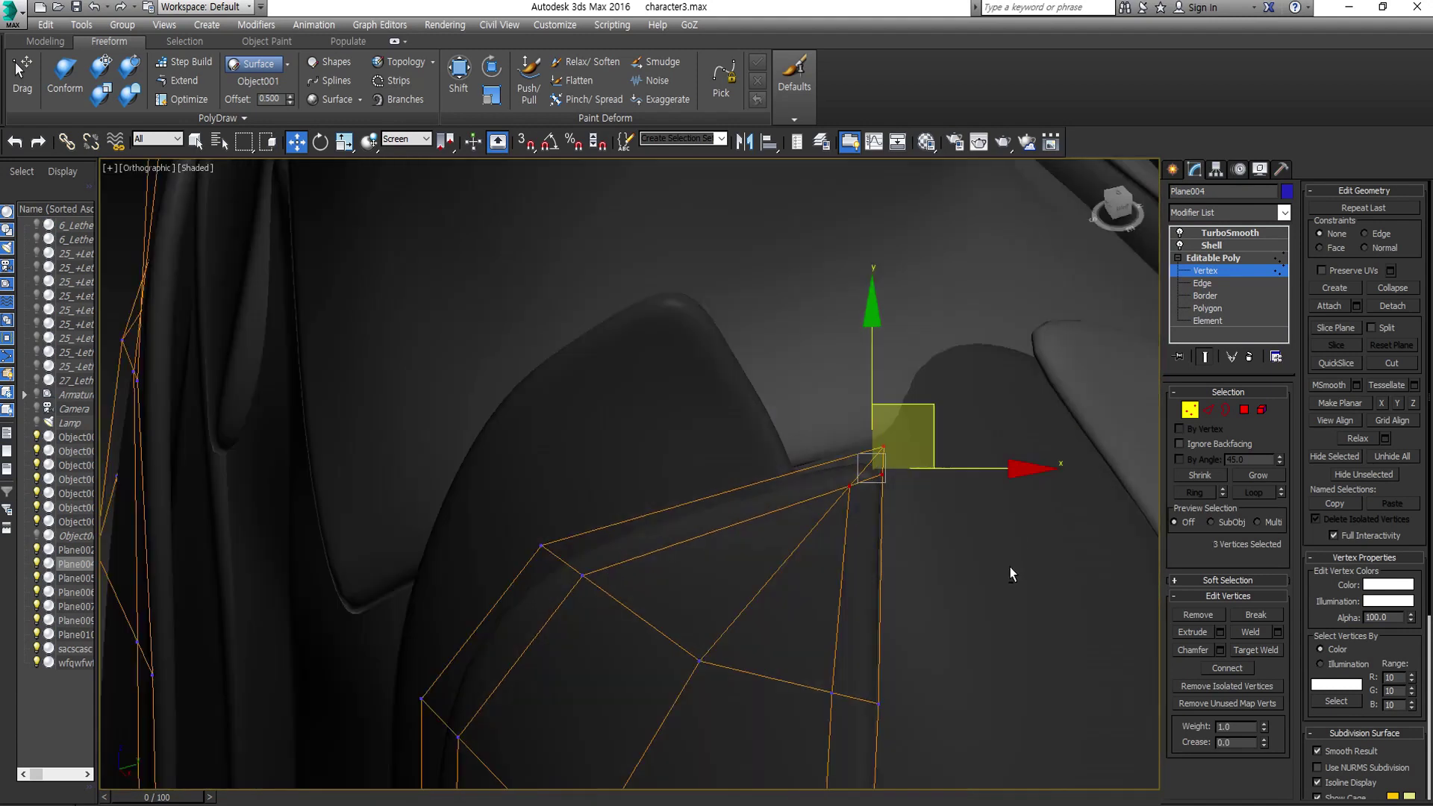
scroll(876, 469, "up", 2)
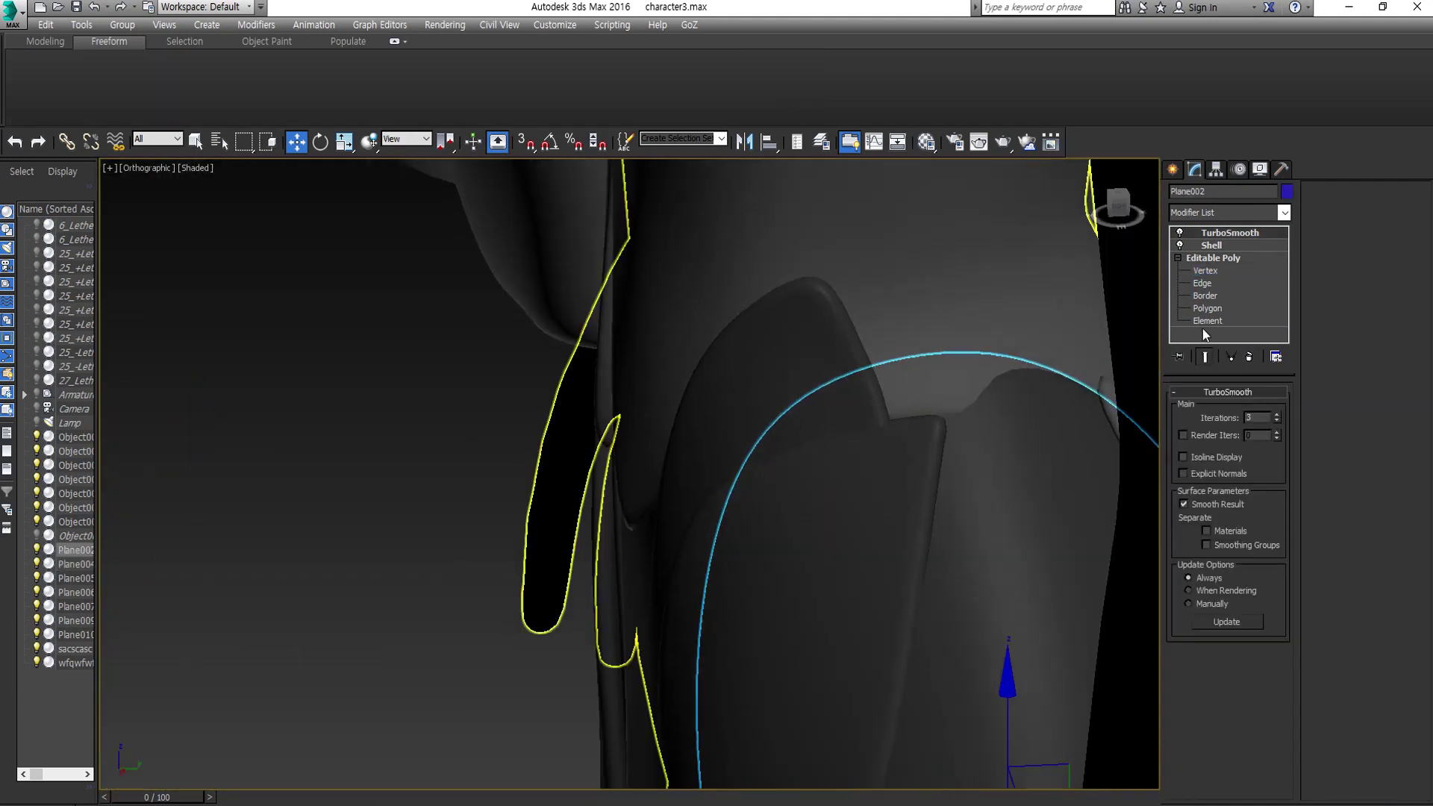
left_click(1205, 270)
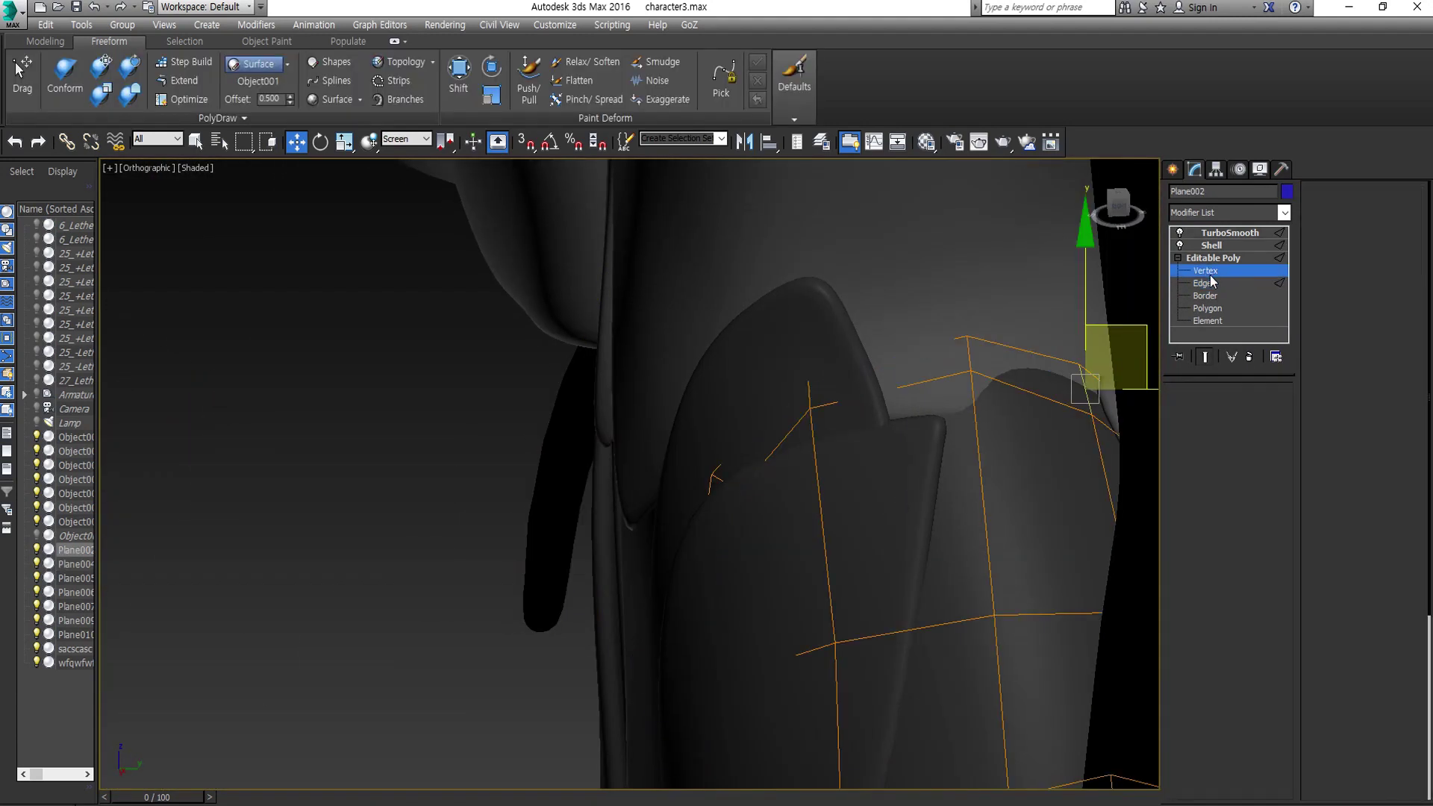
scroll(944, 446, "up", 3)
mouse_move(813, 434)
middle_mouse_down("alt")
mouse_move(862, 442)
mouse_move(945, 389)
middle_mouse_up("alt")
key("2")
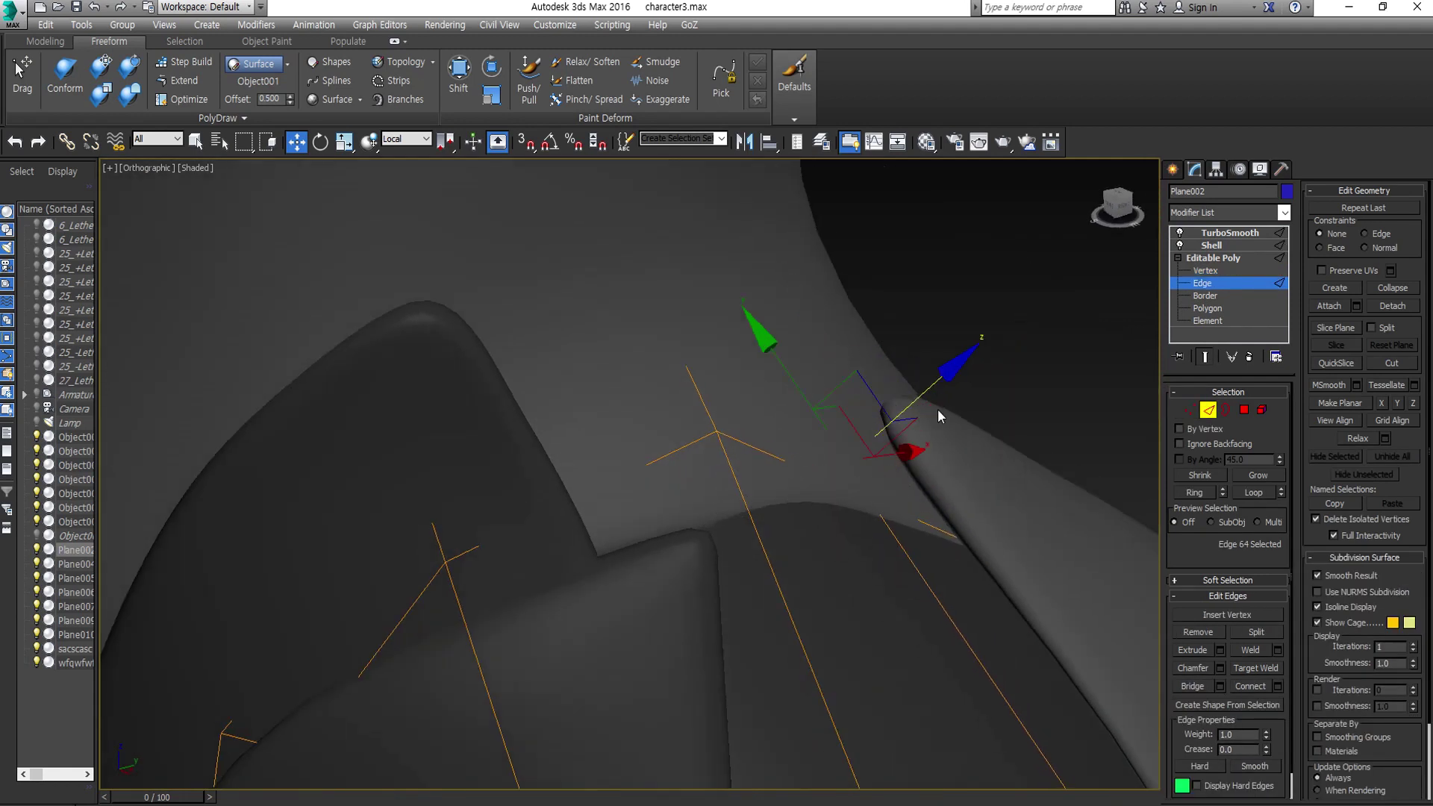
scroll(937, 409, "down", 3)
- Select an edge loop, a single edge and an edge ring across the Plane004 petal panel
left_click(949, 373)
left_click(719, 463)
scroll(737, 529, "up", 4)
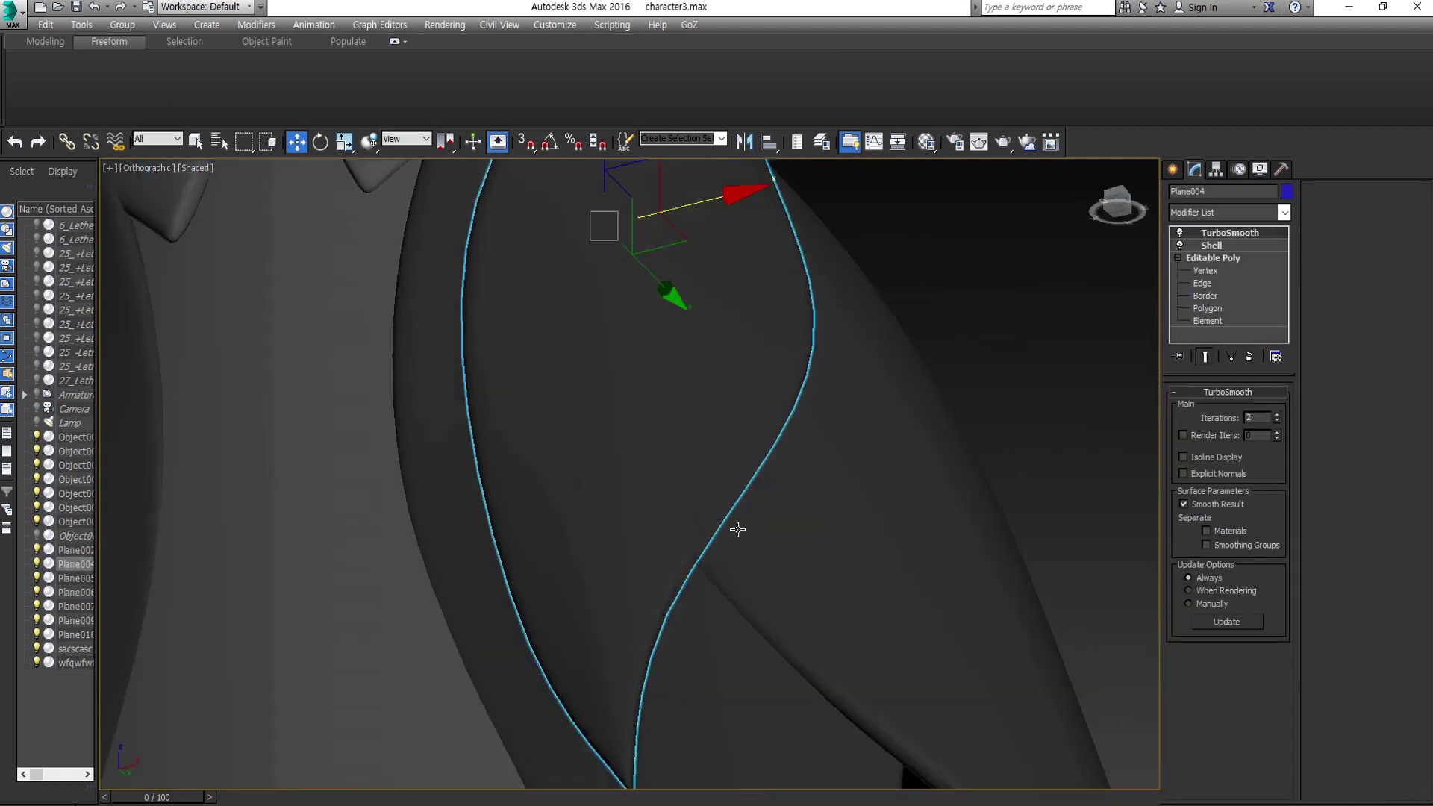
key("2")
left_click(699, 584)
scroll(716, 523, "up", 3)
scroll(748, 548, "up", 3)
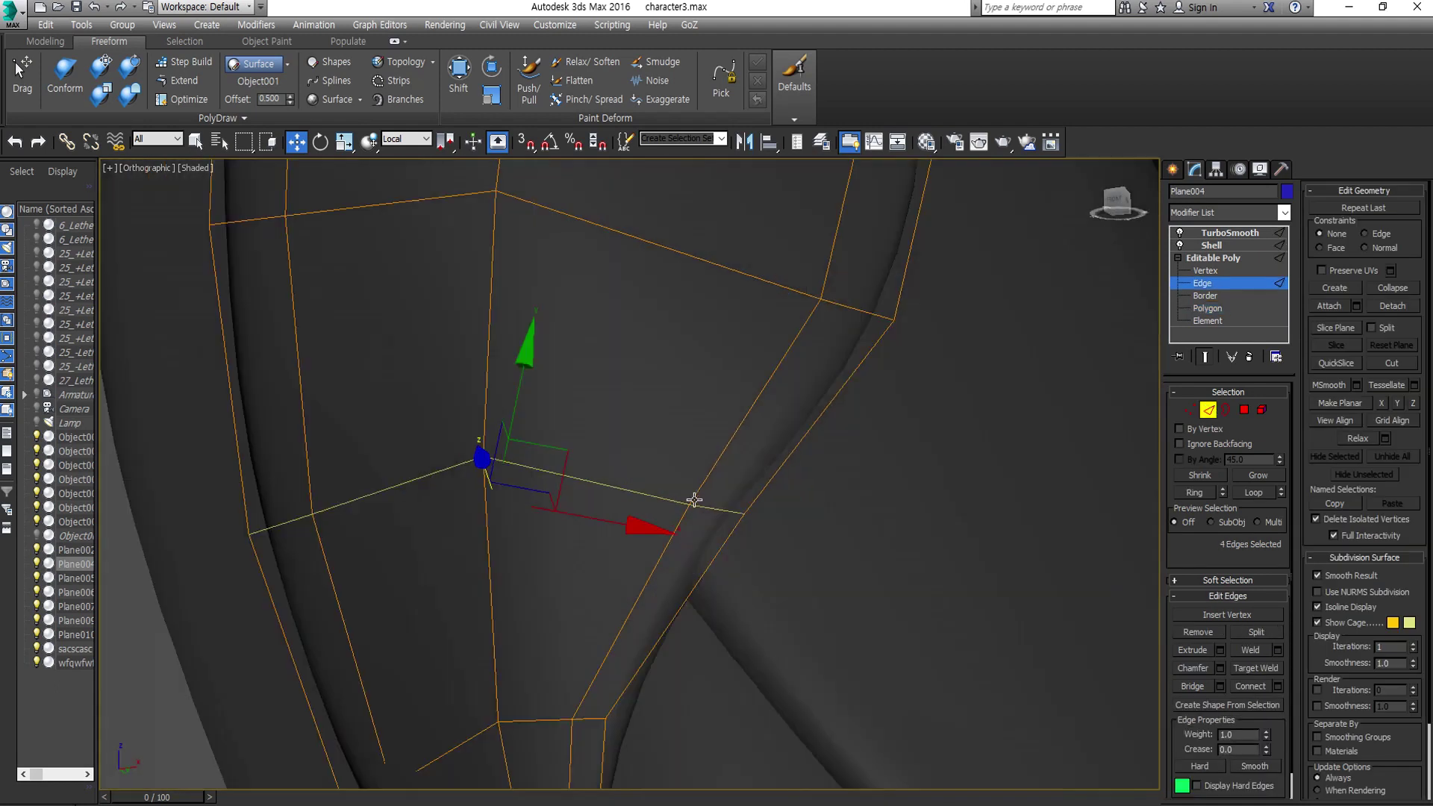
left_click(694, 499)
scroll(694, 499, "down", 3)
scroll(768, 637, "down", 2)
scroll(602, 379, "down", 3)
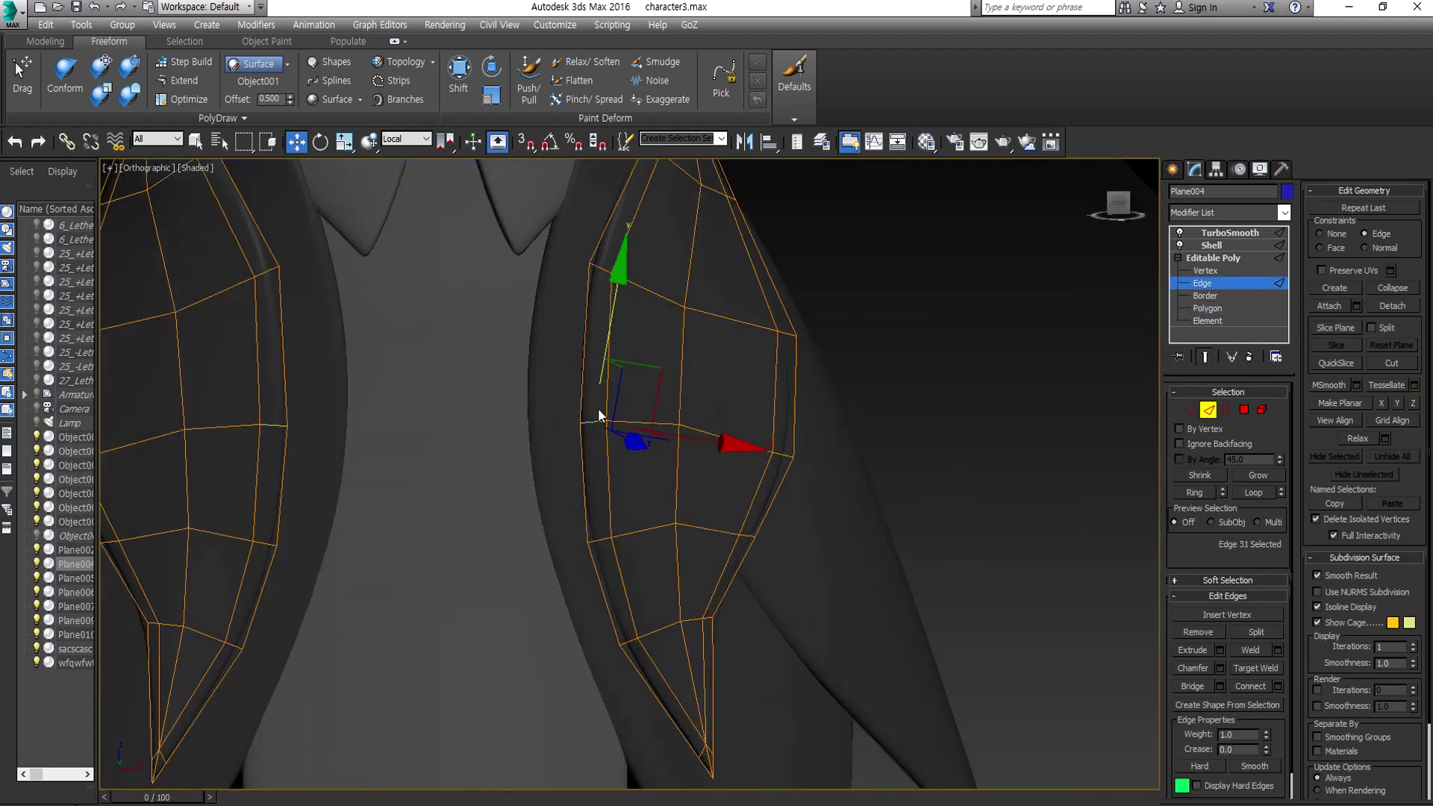
left_click(620, 428)
scroll(621, 428, "up", 3)
middle_click_drag(621, 428, 660, 381, "alt")
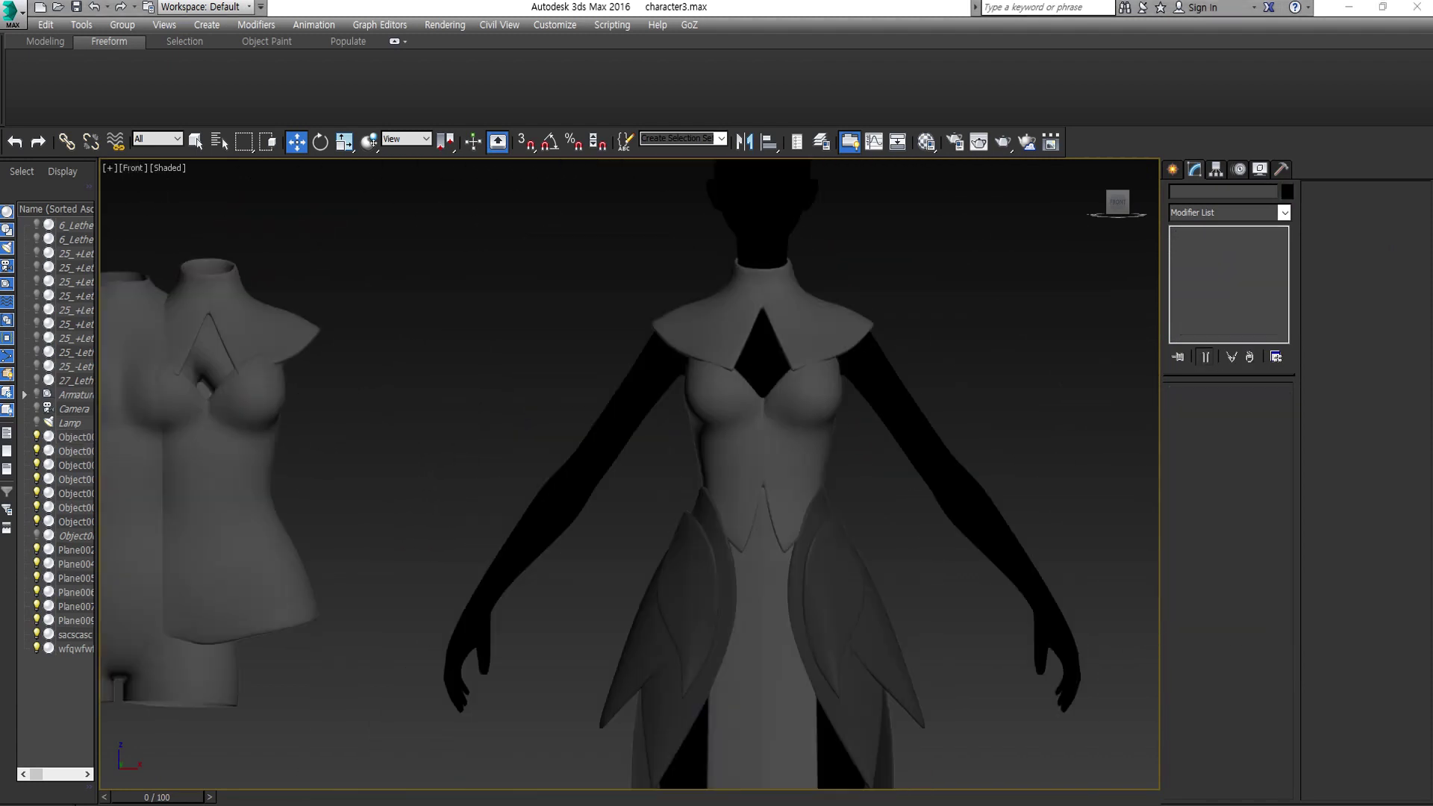
- Pan the front view to make room beside the dressed figure
middle_click_drag(1075, 674, 1047, 682)
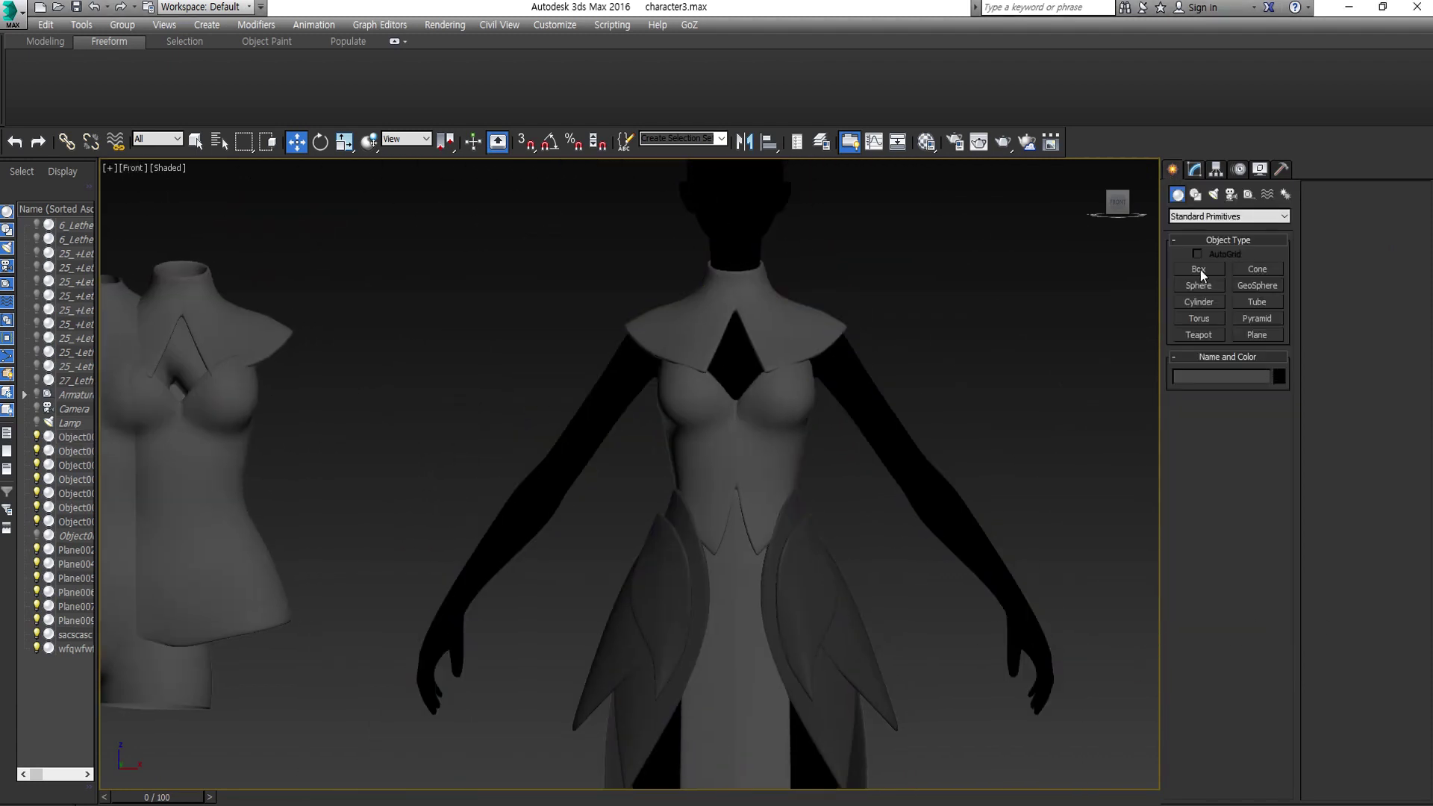
- Draw a small Box001 beside the figure and convert it to Editable Poly
left_click(1198, 270)
middle_click_drag(966, 274, 828, 275)
left_click_drag(828, 274, 944, 426)
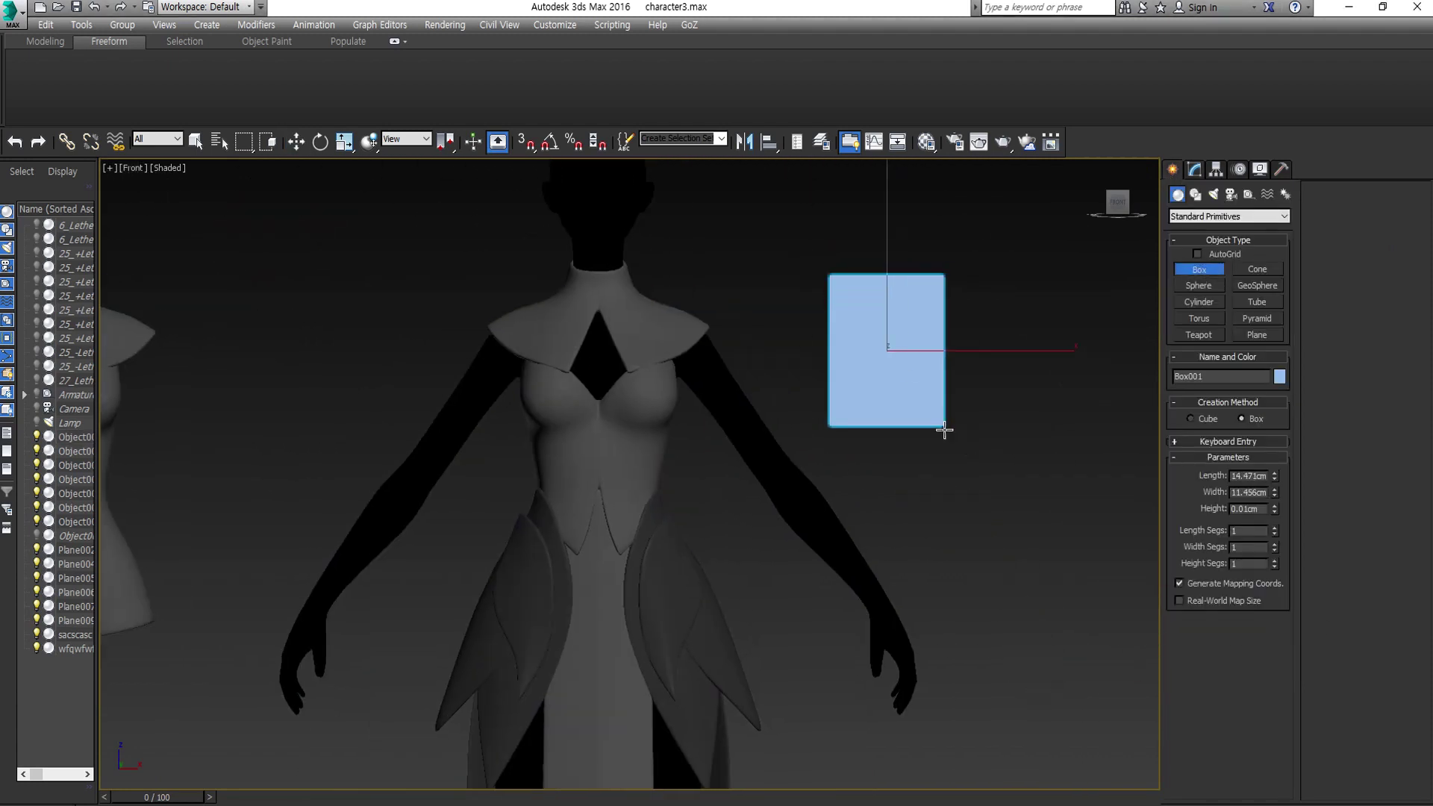
right_click(937, 328)
left_click_drag(797, 325, 857, 437)
right_click(872, 382)
left_click(963, 526)
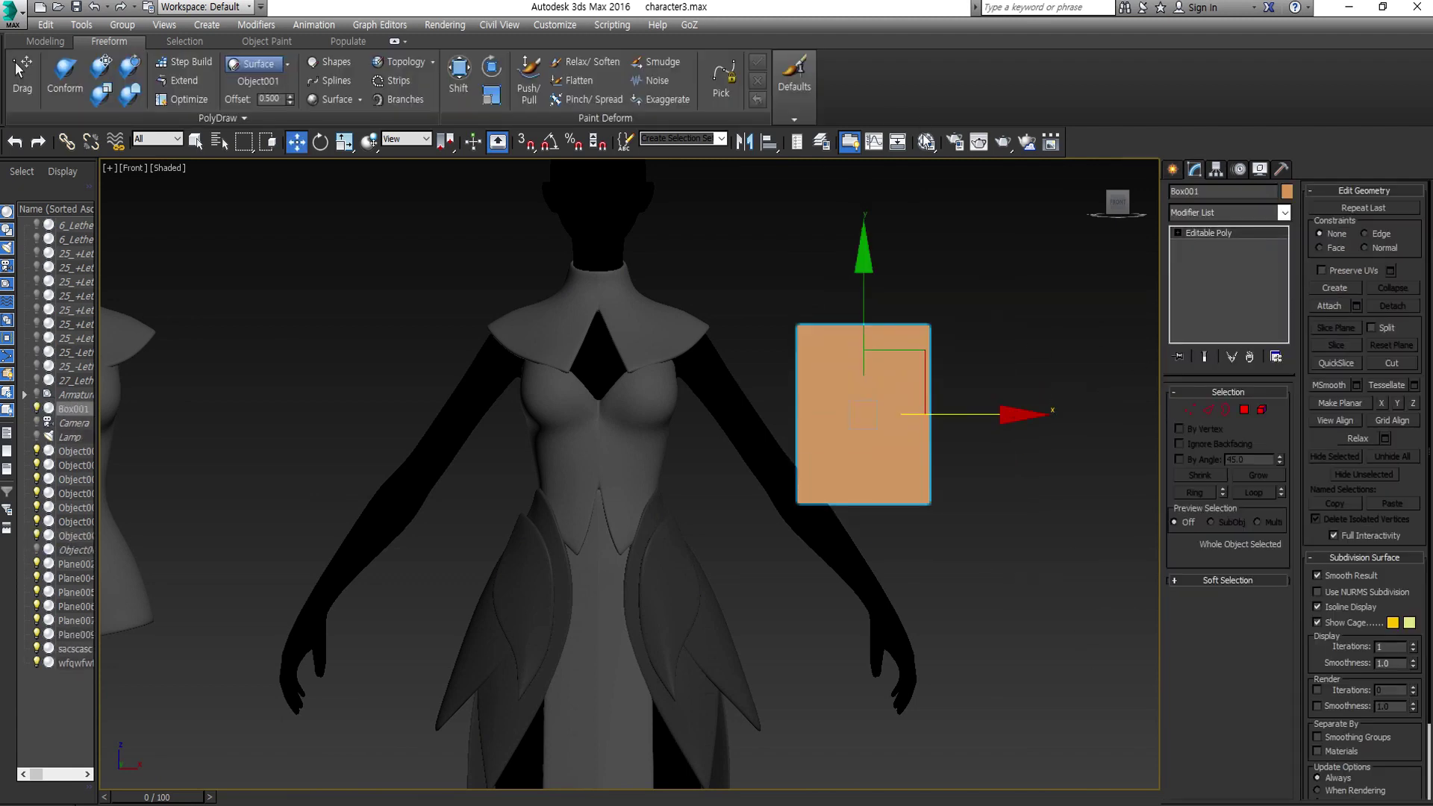
- Orbit around Box001 with edged faces shown and inspect its side faces
key("m")
key("m")
middle_click_drag(970, 597, 1120, 582, "alt")
key("F4")
middle_click_drag(970, 523, 902, 416, "alt")
key("4")
left_click(809, 361)
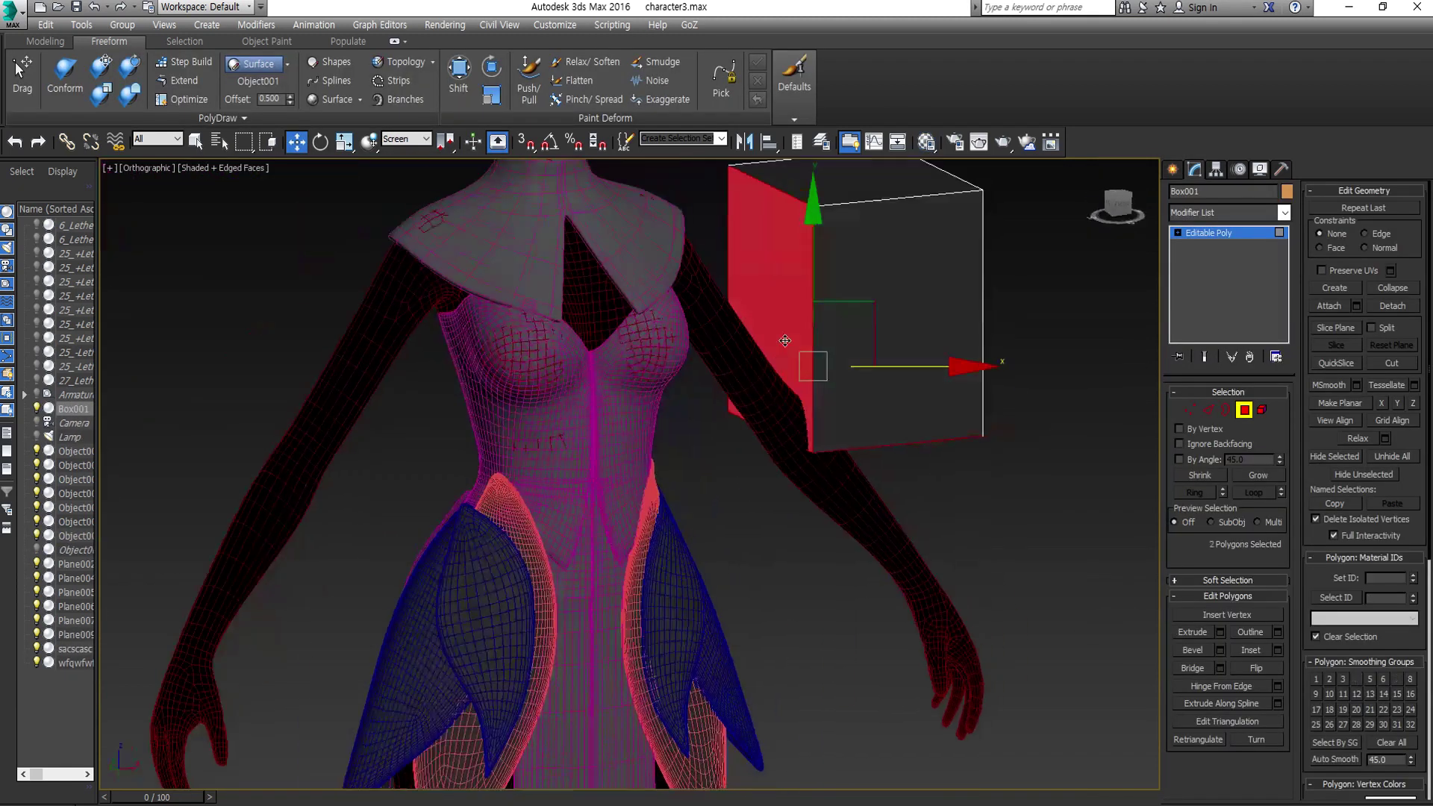
mouse_move(809, 361)
middle_mouse_down("alt")
mouse_move(943, 470)
mouse_move(646, 415)
middle_mouse_up("alt")
key("4")
key("r")
scroll(645, 415, "down", 2)
- Using Affect Pivot Only, reposition Box001 over the character's shoulder in the front view
left_click(1216, 169)
left_click(1228, 268)
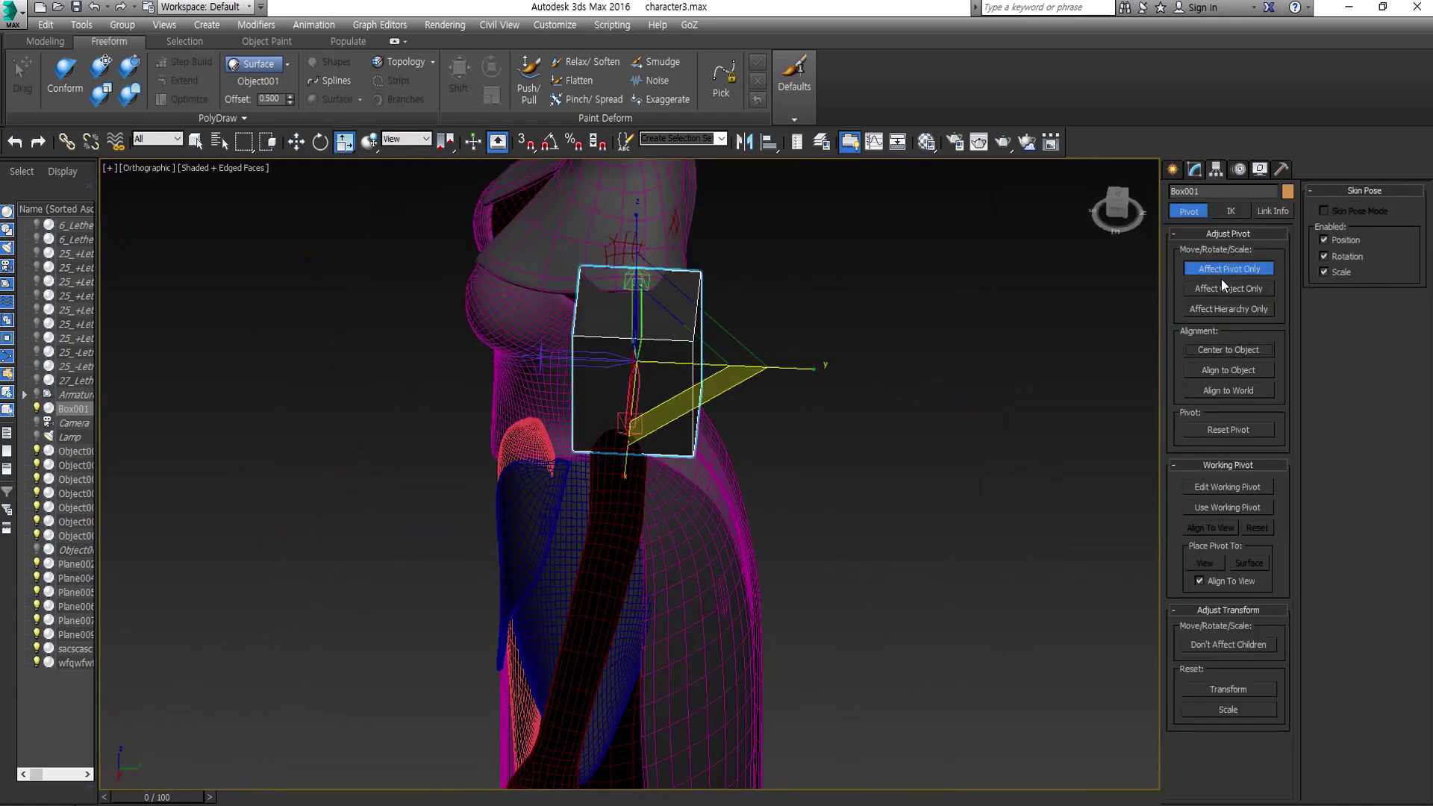
key("w")
middle_click_drag(567, 373, 481, 277, "alt")
scroll(480, 277, "up", 3)
key("f")
middle_click_drag(584, 294, 665, 353)
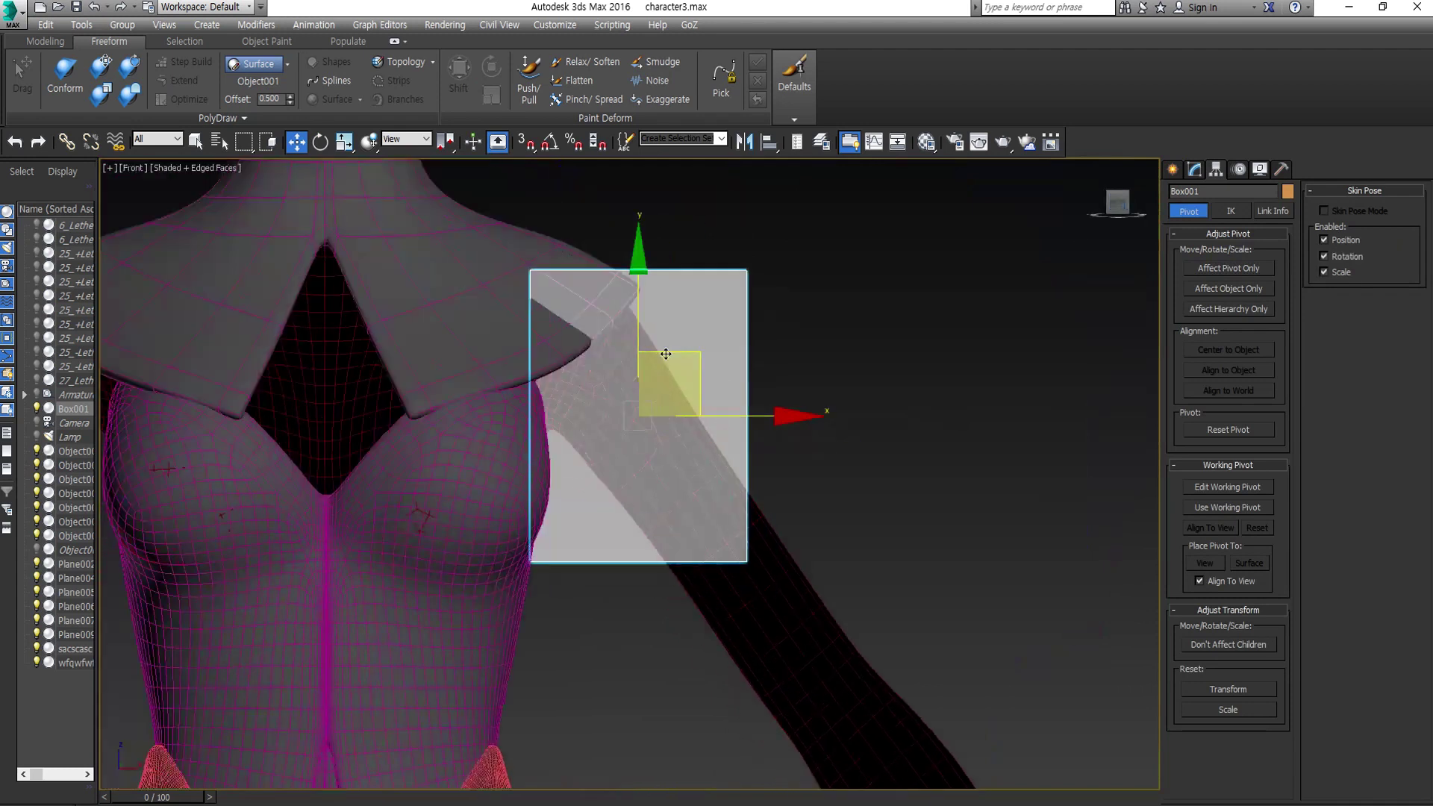
- Slant Box001's top vertices along the shoulder and scale its lower vertices outward into a flare
left_click(1194, 169)
key("1")
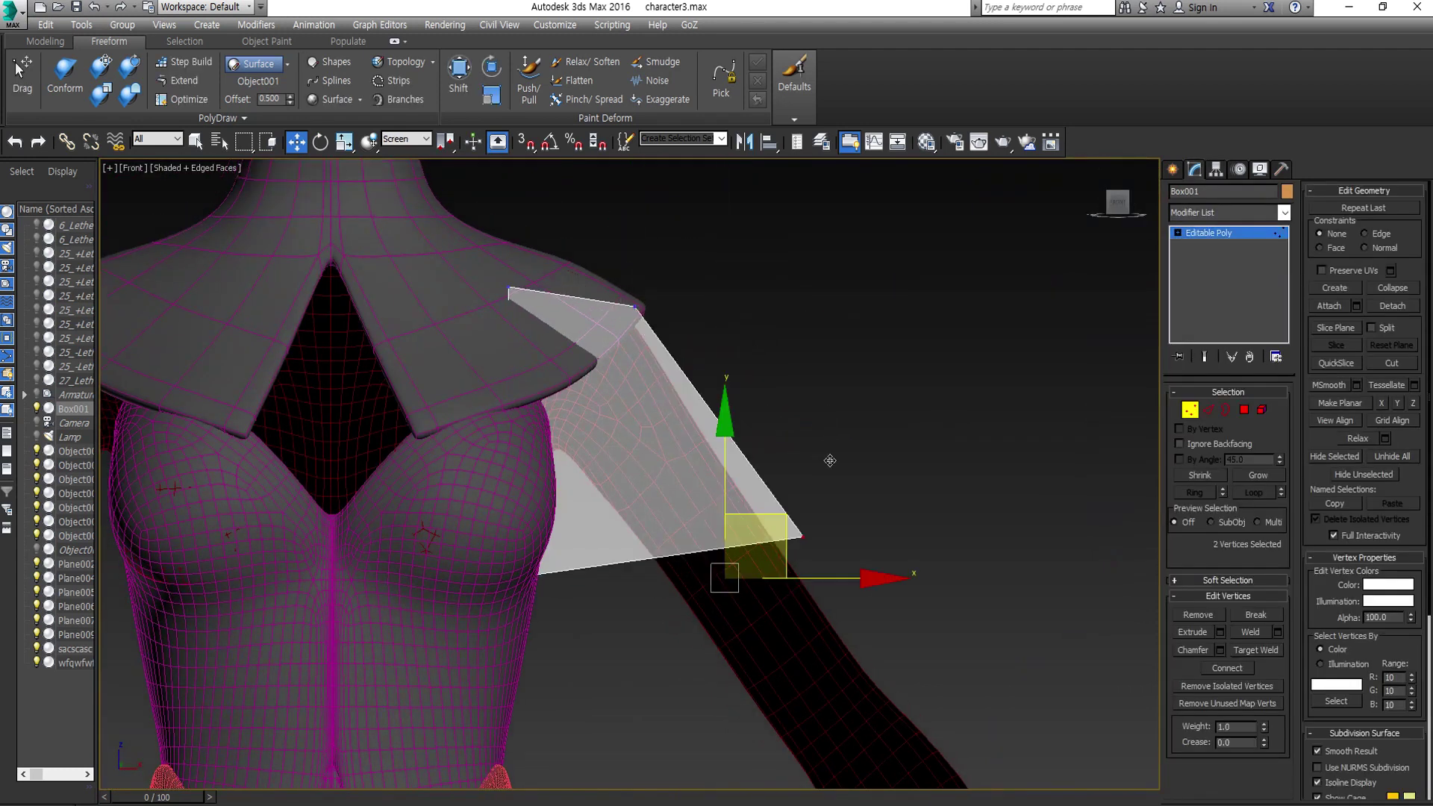
left_click_drag(830, 461, 581, 494)
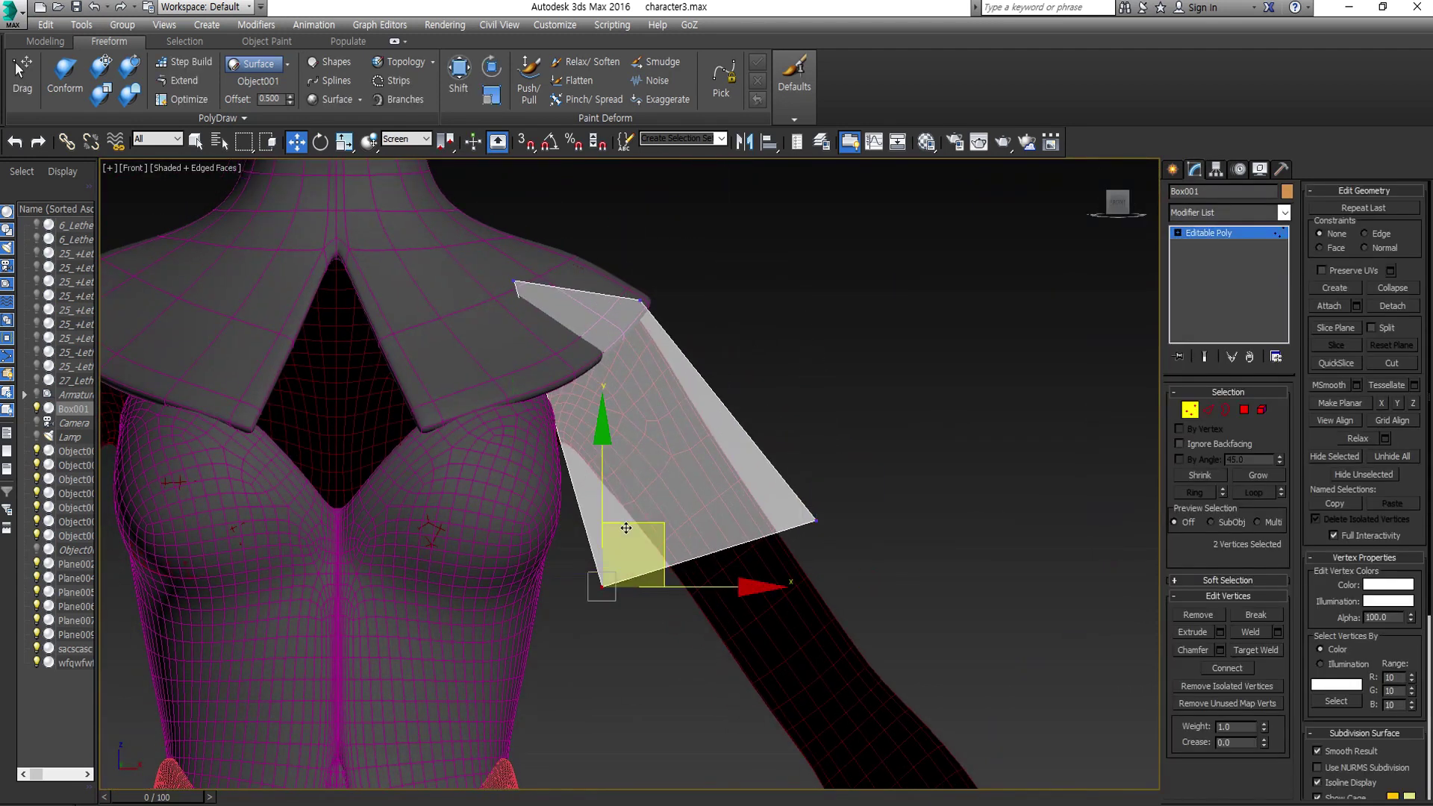
key("w")
middle_click_drag(597, 546, 577, 303, "alt")
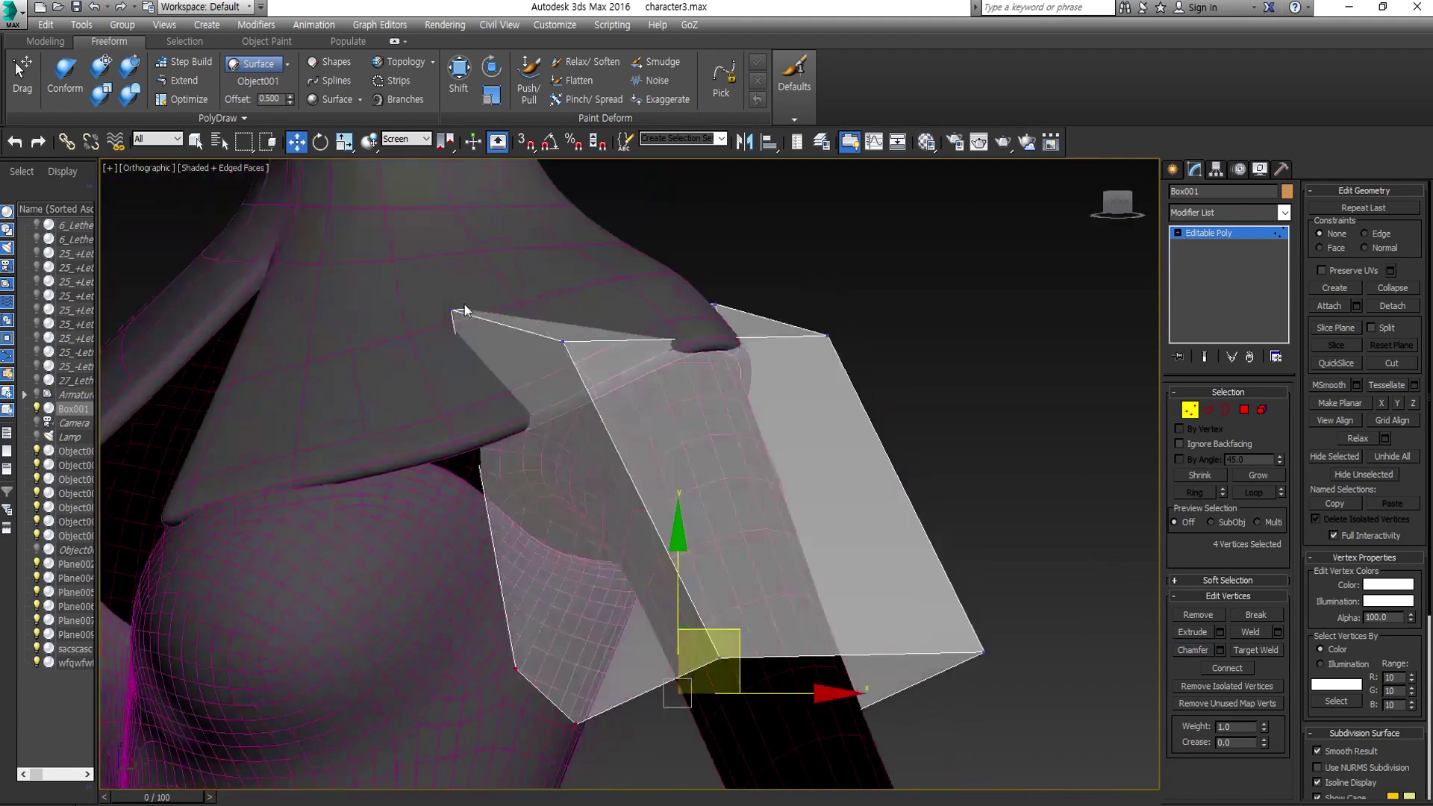
left_click_drag(577, 304, 687, 366)
key("r")
mouse_move(502, 425)
middle_mouse_down("alt")
mouse_move(777, 448)
mouse_move(644, 452)
mouse_move(768, 544)
mouse_move(749, 386)
mouse_move(573, 382)
mouse_move(826, 317)
mouse_move(760, 377)
mouse_move(791, 358)
mouse_move(804, 568)
mouse_move(847, 322)
middle_mouse_up("alt")
key("2")
key("1")
key("alt+c")
- Finish the new edge, then scale and move the cap's vertices around the shoulder
left_click(796, 600)
key("r")
scroll(929, 486, "down", 5)
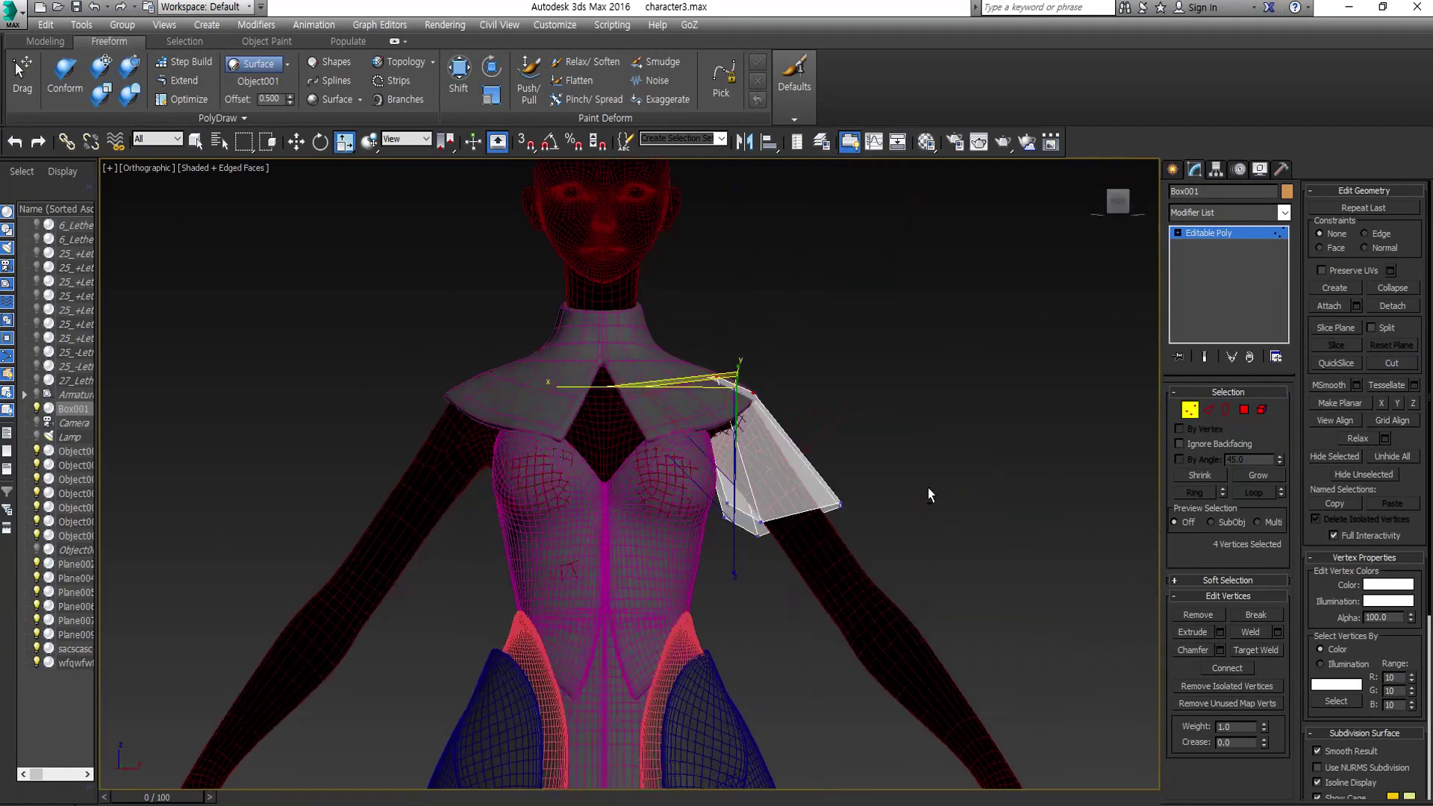
scroll(929, 486, "up", 5)
scroll(803, 630, "up", 3)
mouse_move(803, 630)
middle_mouse_down("alt")
mouse_move(803, 522)
mouse_move(964, 549)
mouse_move(950, 513)
mouse_move(825, 468)
mouse_move(1079, 409)
middle_mouse_up("alt")
key("2")
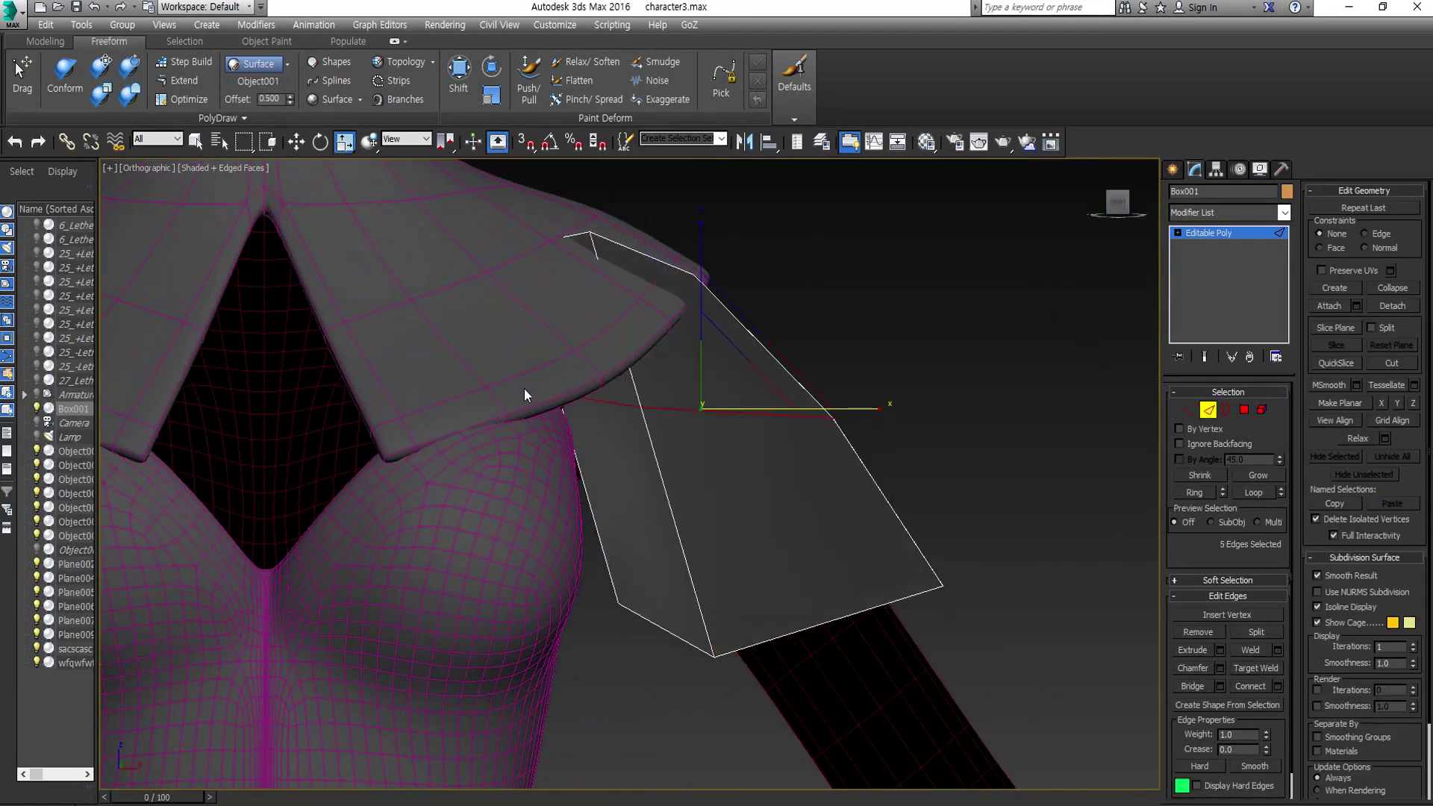
key("1")
key("w")
middle_click_drag(871, 355, 818, 406, "alt")
scroll(929, 531, "up", 2)
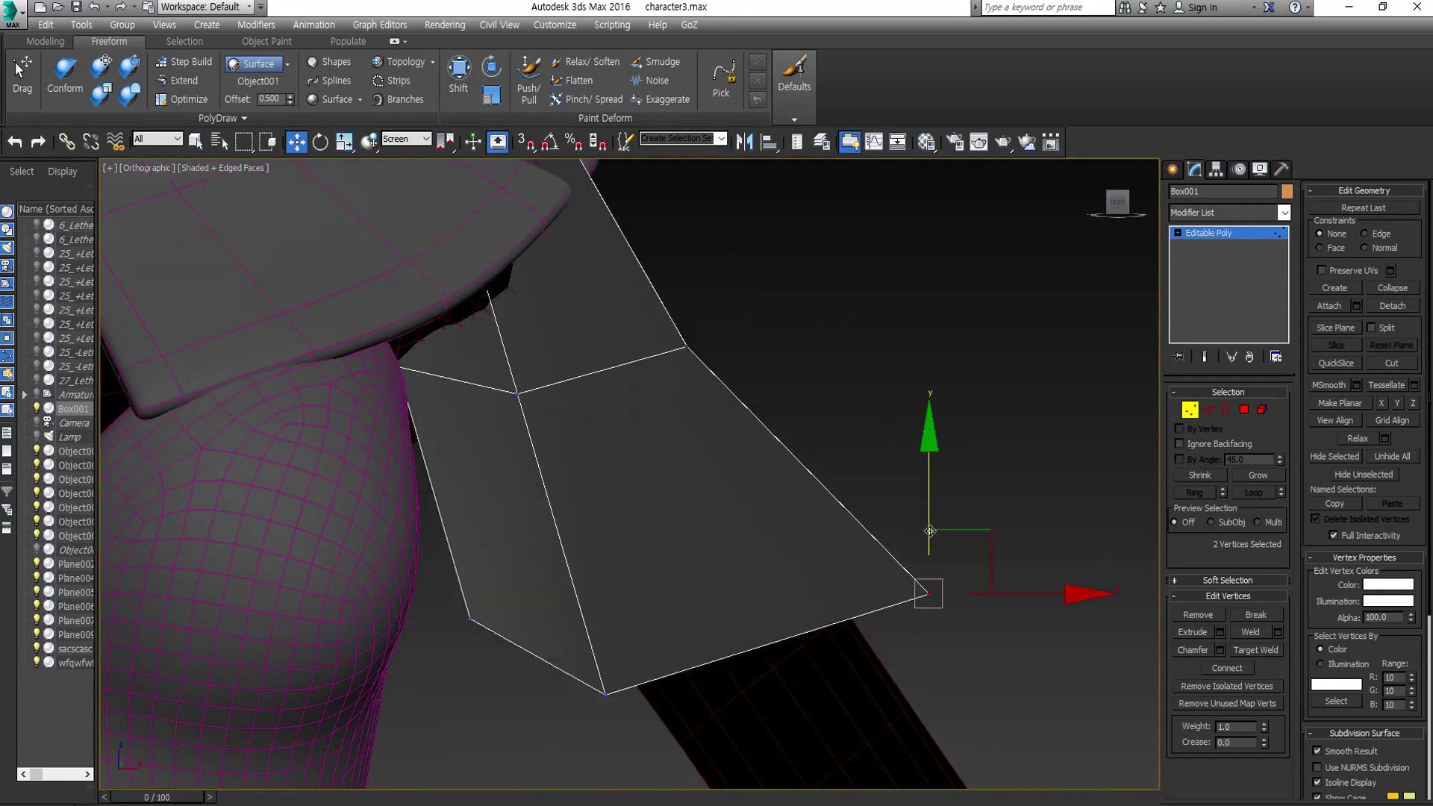
key("ctrl+z")
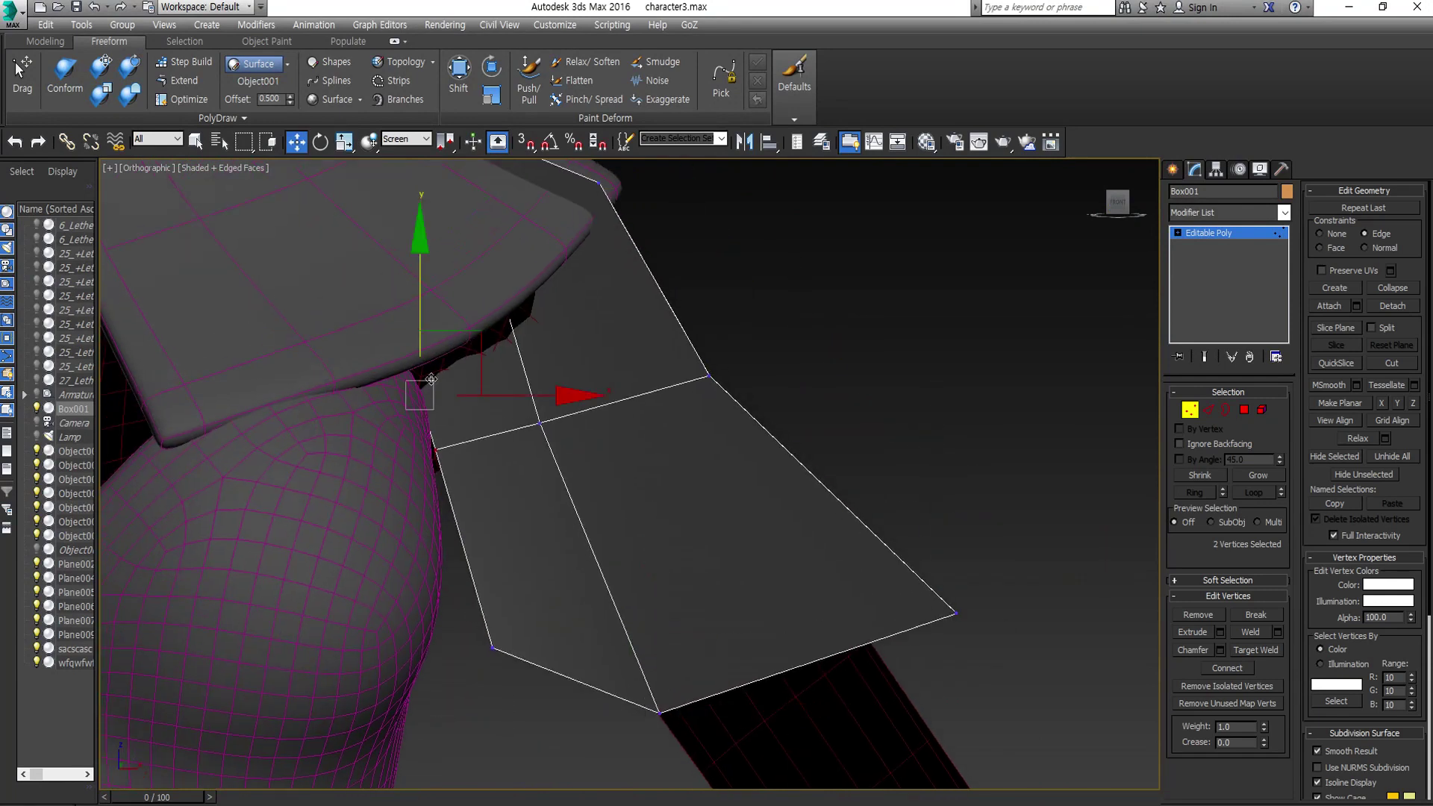
middle_click_drag(544, 451, 581, 564)
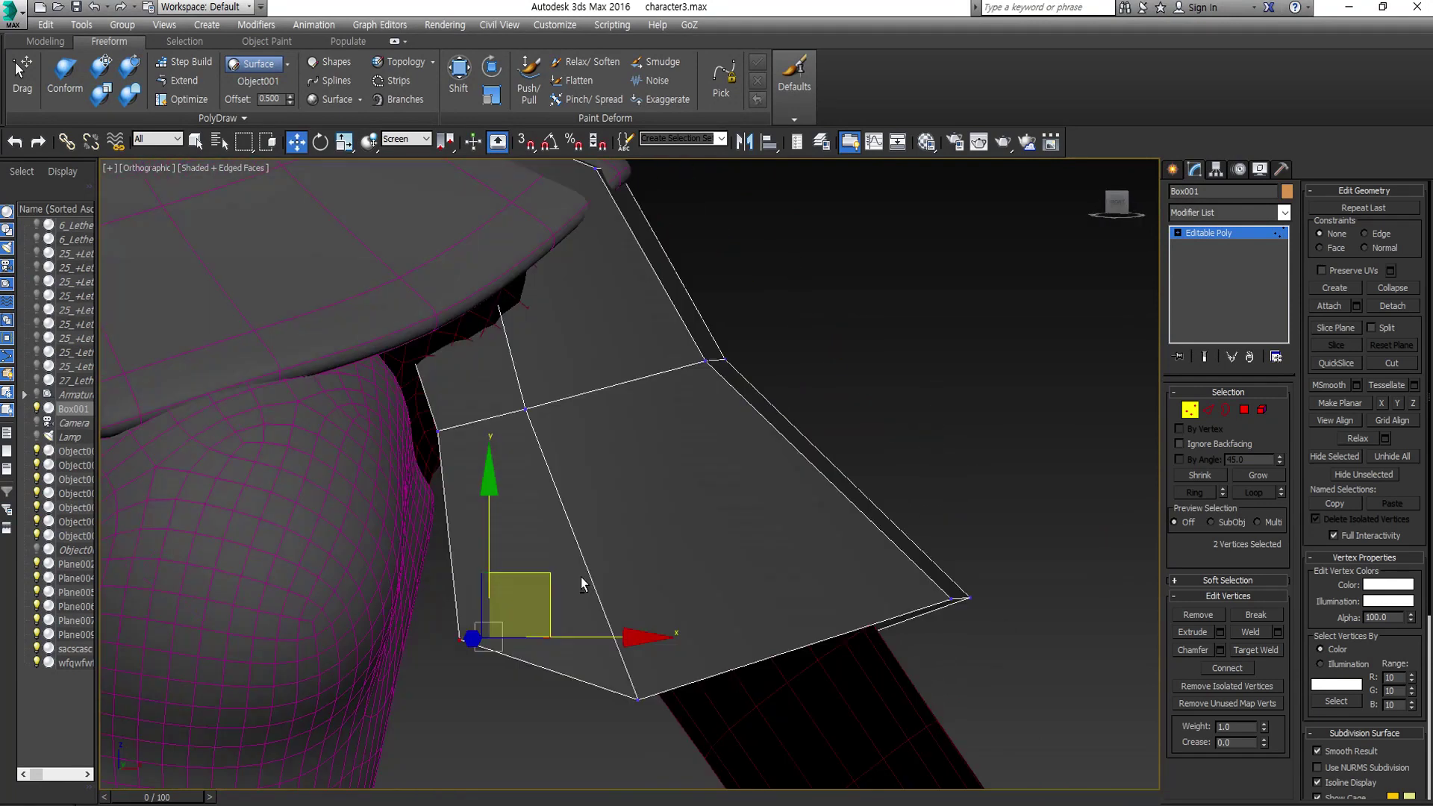
key("f")
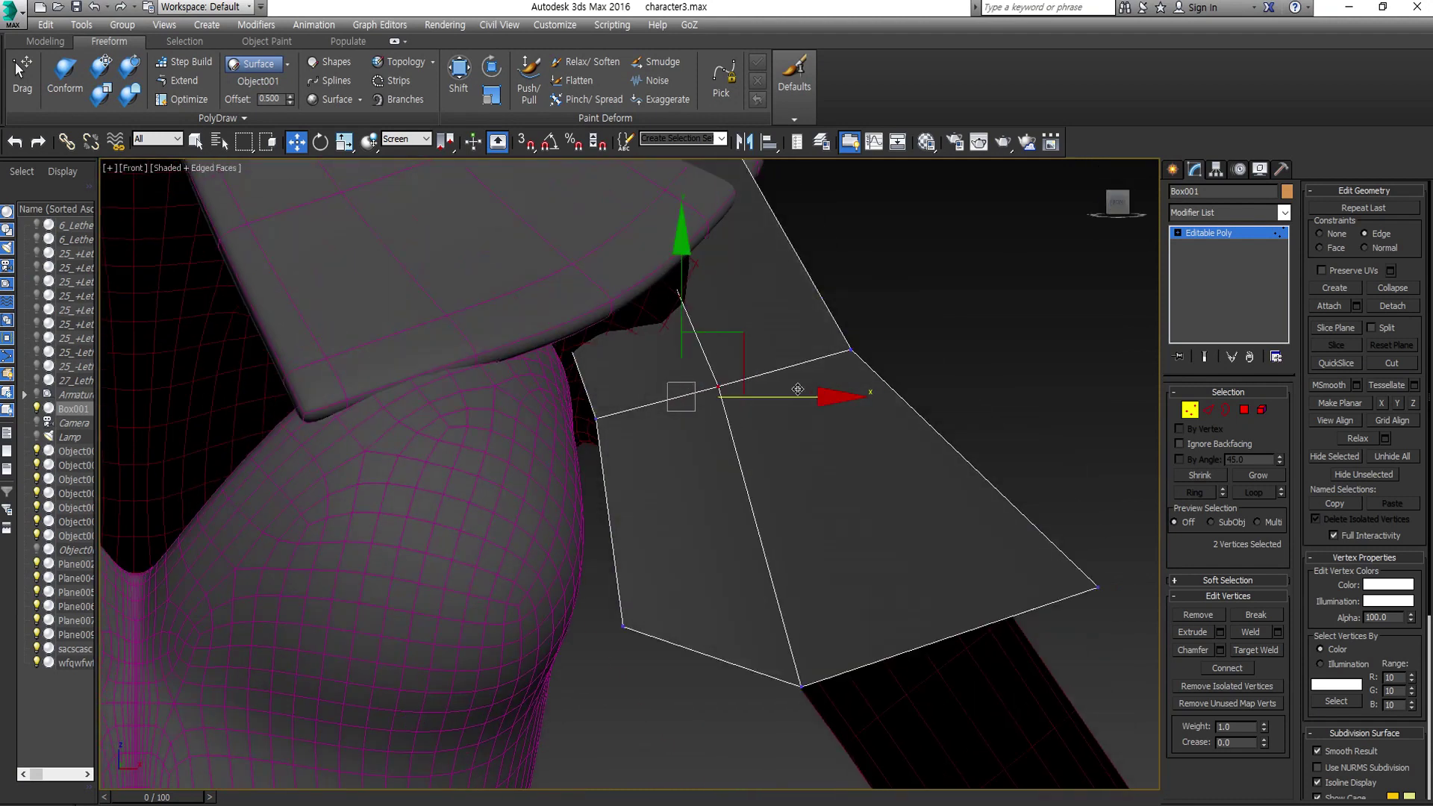
- Scale a selected sleeve-piece edge and move vertices to refine the cap's shape
key("2")
left_click(837, 564)
middle_click_drag(837, 563, 749, 573, "alt")
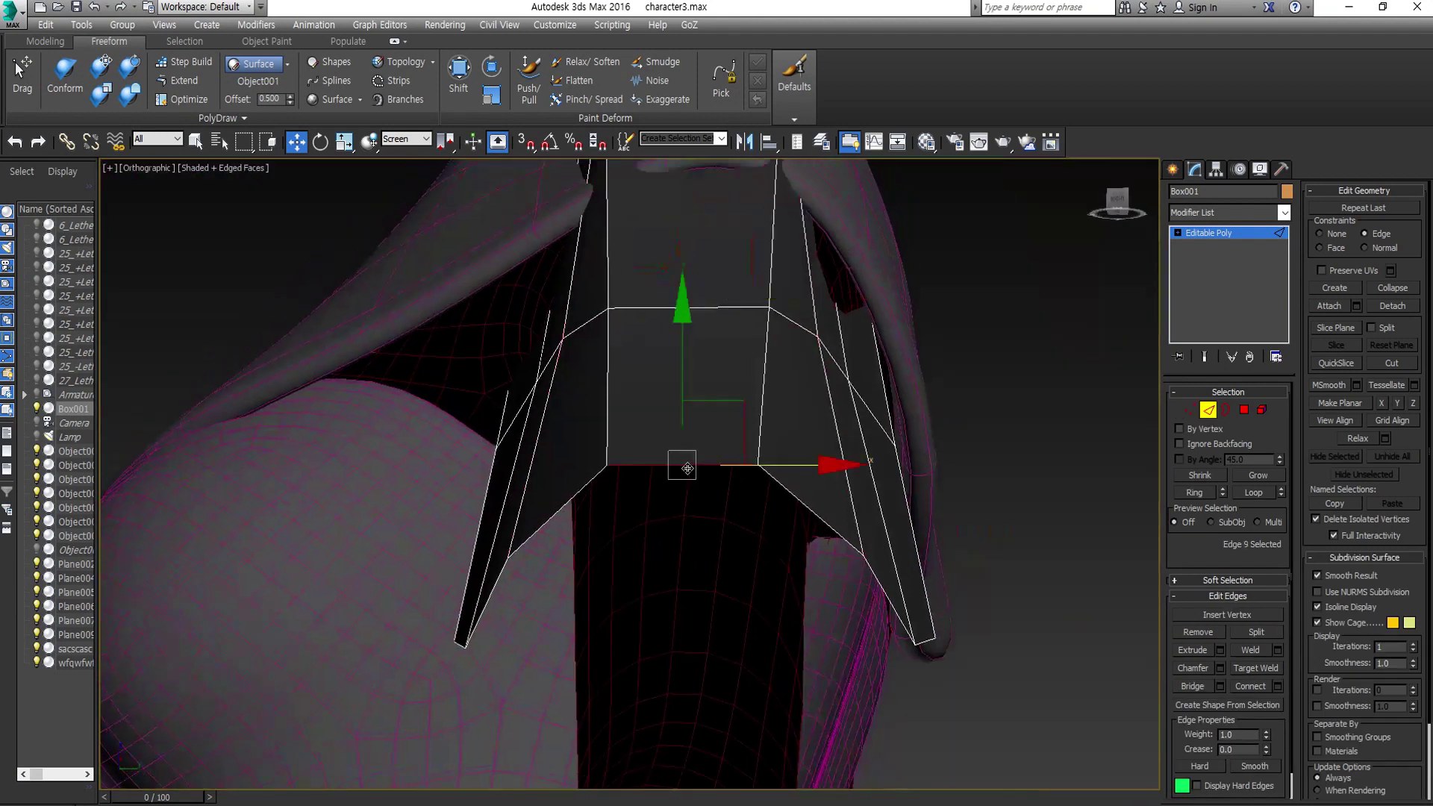
key("r")
mouse_move(803, 652)
middle_mouse_down("alt")
mouse_move(753, 435)
mouse_move(865, 498)
mouse_move(976, 447)
mouse_move(812, 449)
middle_mouse_up("alt")
key("F3")
key("1")
key("F3")
key("w")
scroll(906, 391, "up", 5)
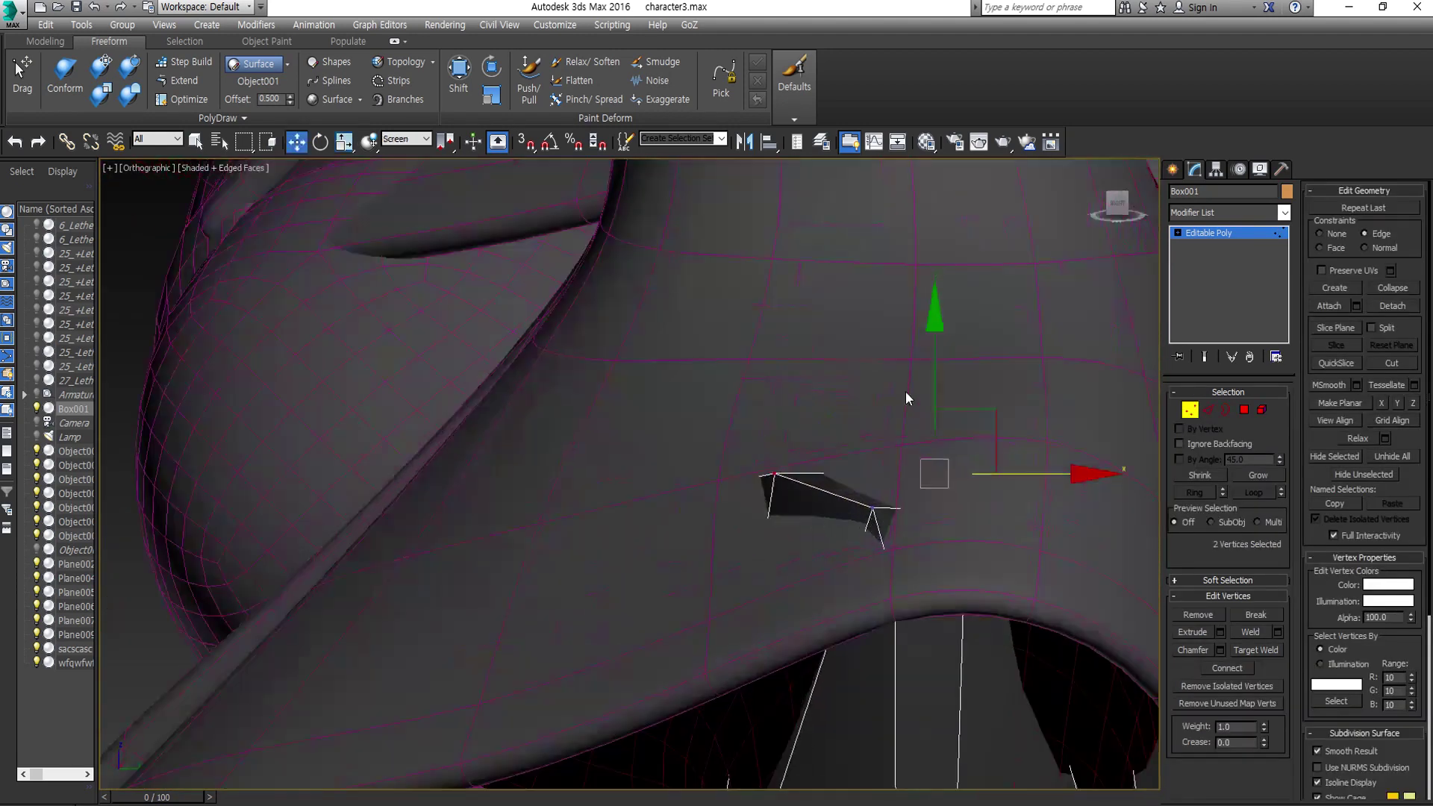
scroll(916, 424, "down", 5)
mouse_move(916, 424)
middle_mouse_down("alt")
mouse_move(884, 523)
mouse_move(884, 643)
middle_mouse_up("alt")
key("1")
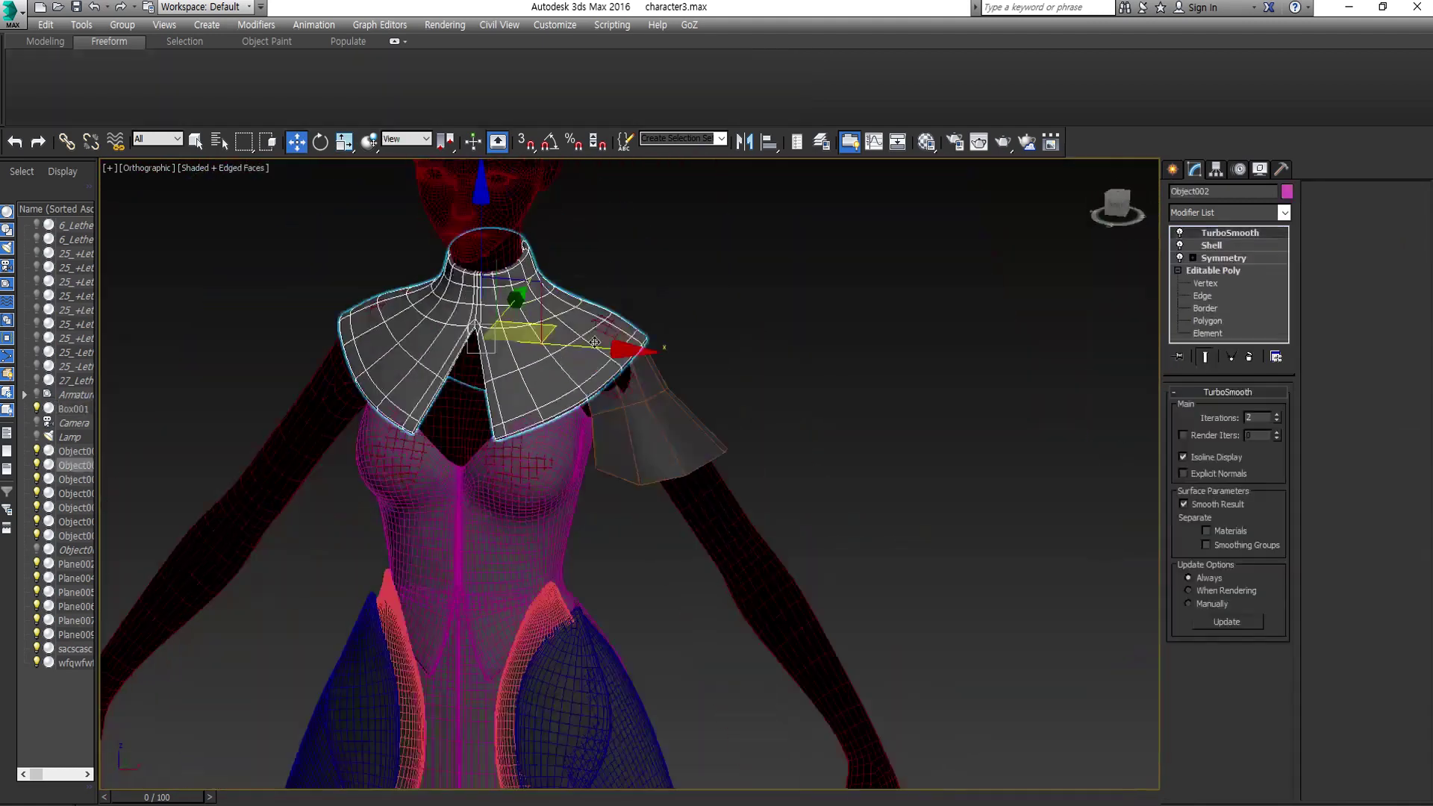
scroll(608, 444, "up", 5)
middle_click_drag(608, 444, 698, 352, "alt")
key("f")
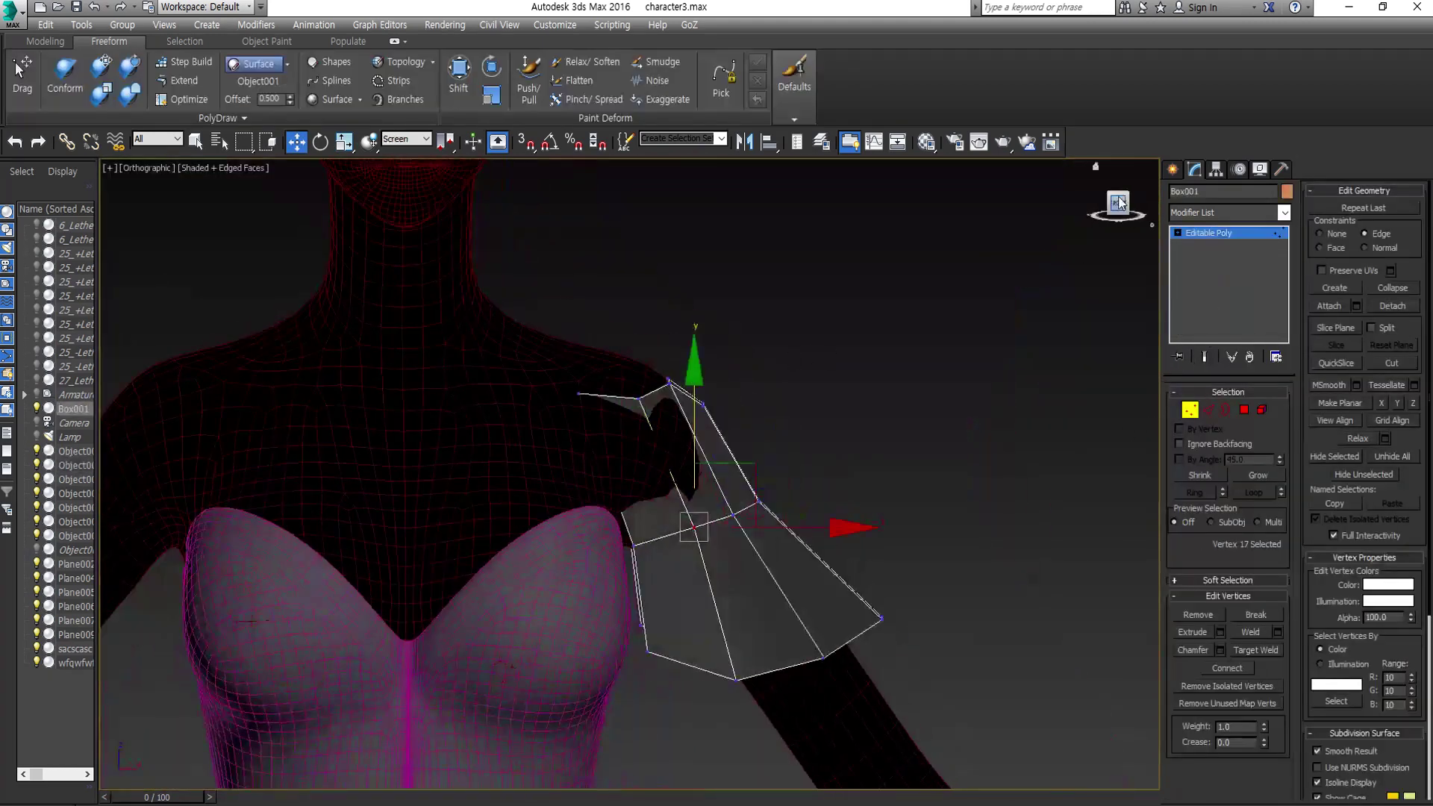
scroll(610, 382, "up", 5)
key("1")
mouse_move(629, 296)
middle_mouse_down("alt")
mouse_move(606, 356)
mouse_move(606, 456)
middle_mouse_up("alt")
- Select the edge loop around the piece's neck opening for scaling
key("2")
left_click(605, 355)
key("r")
double_click(606, 447)
scroll(602, 544, "down", 3)
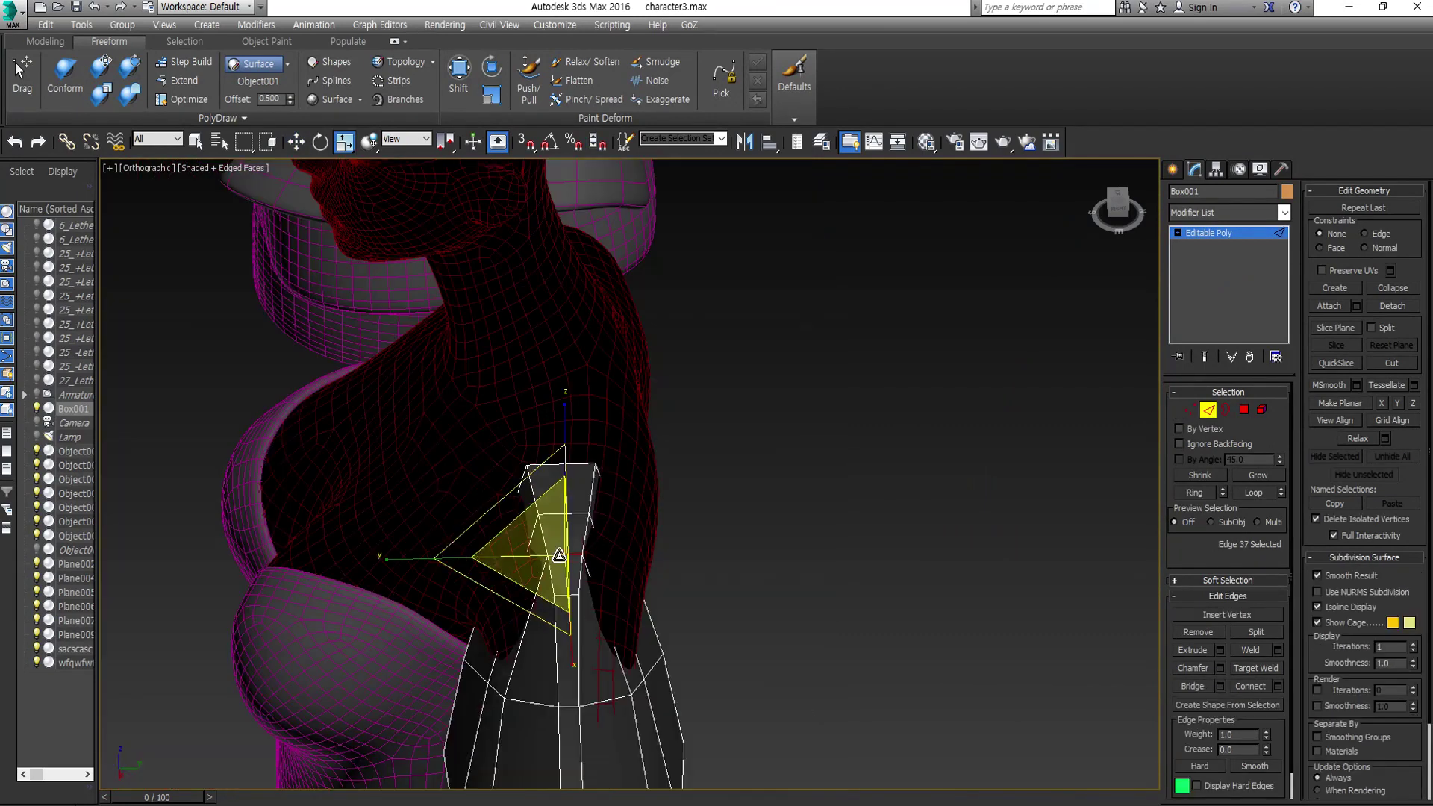
mouse_move(601, 544)
middle_mouse_down("alt")
mouse_move(739, 631)
mouse_move(678, 507)
middle_mouse_up("alt")
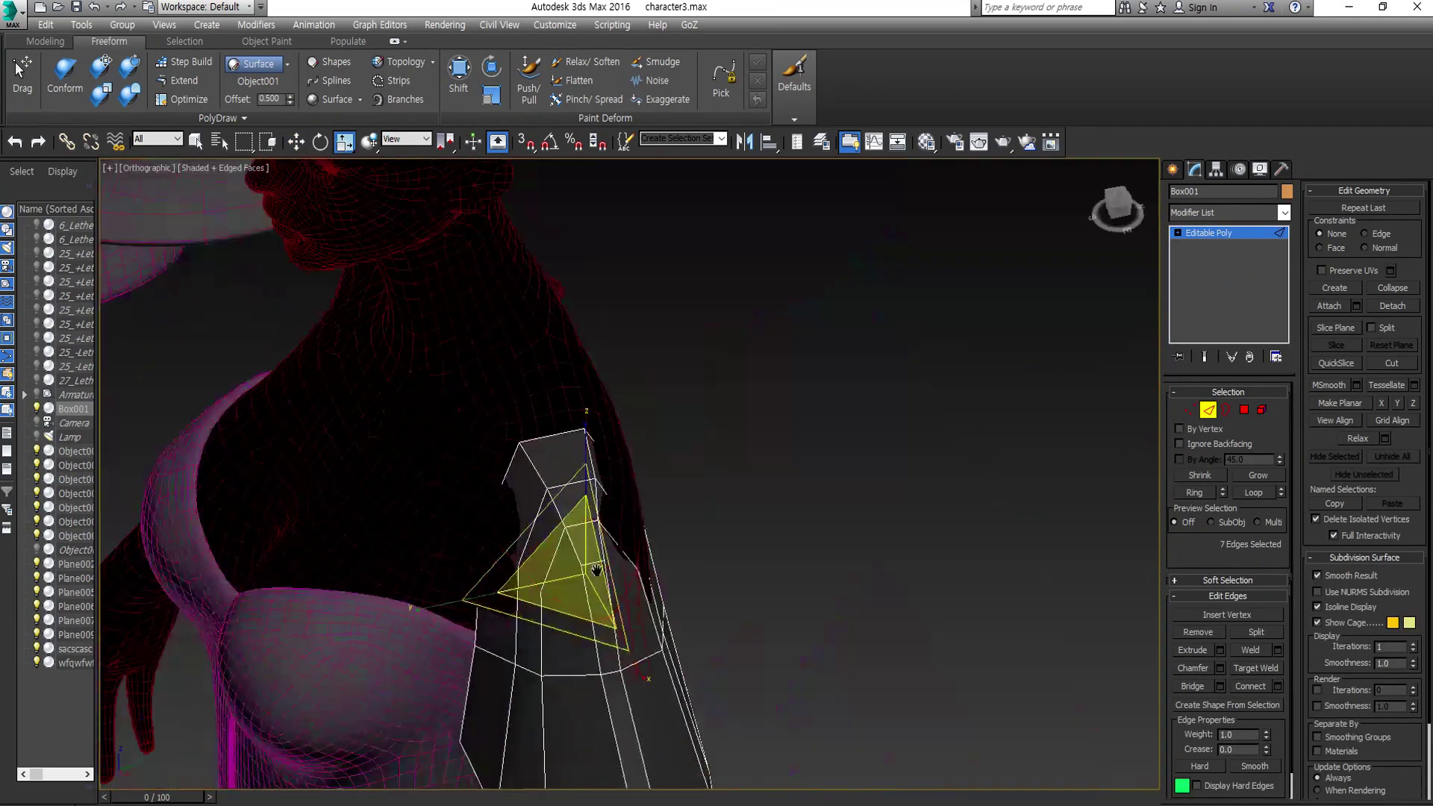
scroll(677, 486, "up", 3)
- Conform the piece to the body and adjust the selected edges with move and scale
left_click(105, 67)
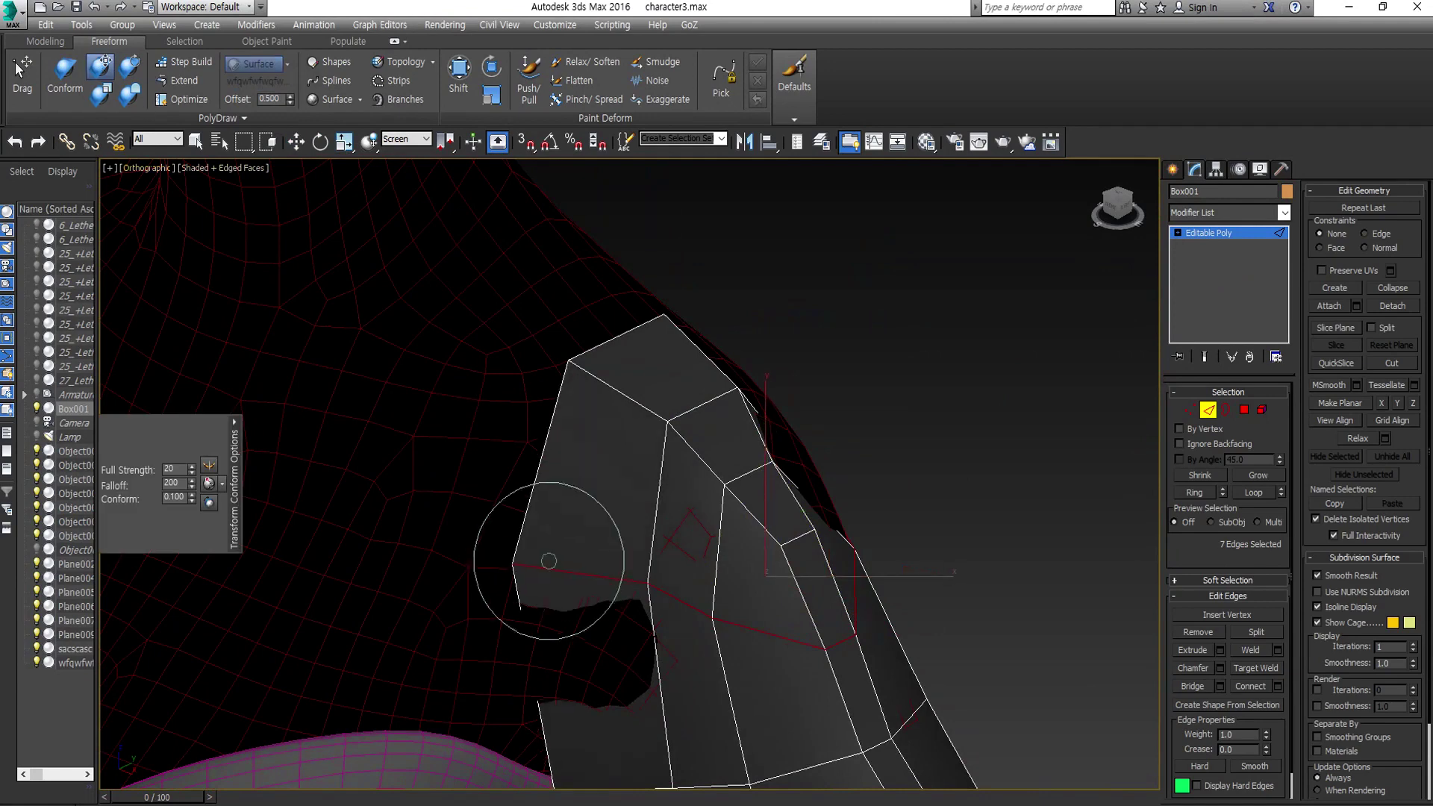
middle_click_drag(697, 609, 774, 523, "alt")
mouse_move(633, 589)
middle_mouse_down("alt")
mouse_move(624, 448)
mouse_move(672, 433)
middle_mouse_up("alt")
scroll(601, 480, "up", 2)
scroll(522, 515, "up", 4)
scroll(672, 488, "down", 3)
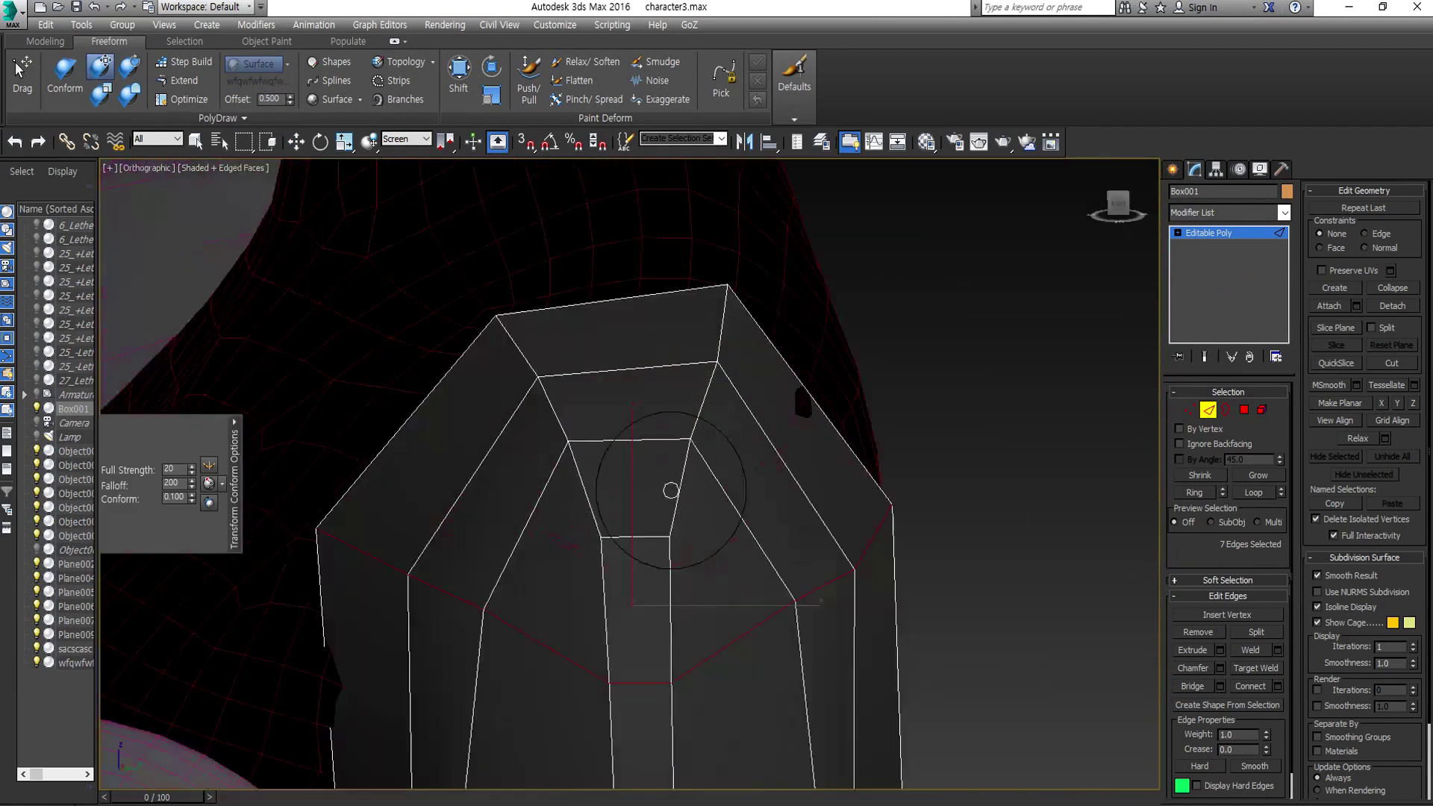
key("w")
scroll(605, 527, "down", 2)
scroll(608, 473, "up", 2)
scroll(639, 358, "up", 3)
middle_click_drag(639, 359, 650, 314, "alt")
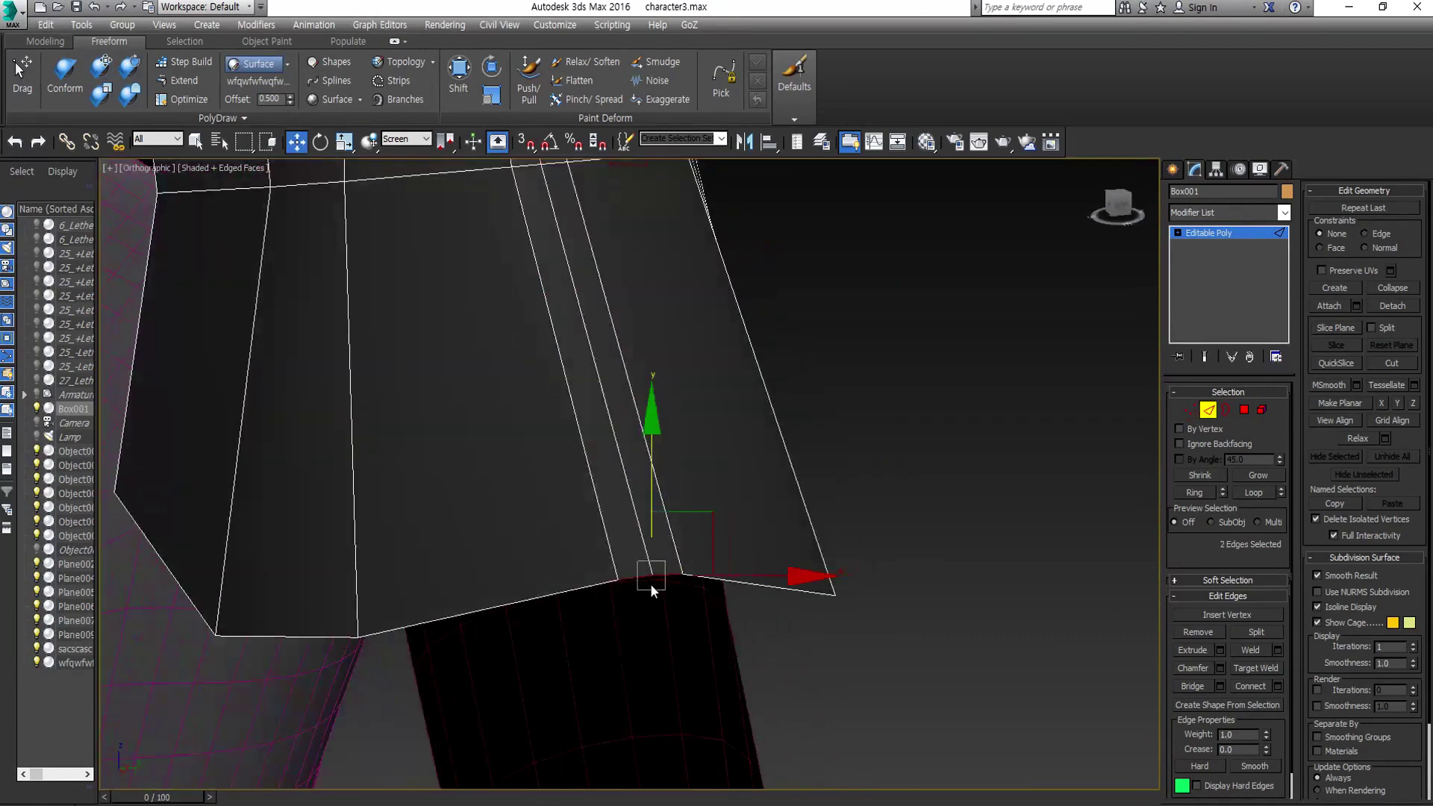
key("r")
scroll(650, 313, "down", 2)
scroll(635, 377, "up", 3)
middle_click_drag(635, 376, 674, 448, "alt")
scroll(597, 279, "down", 5)
key("f")
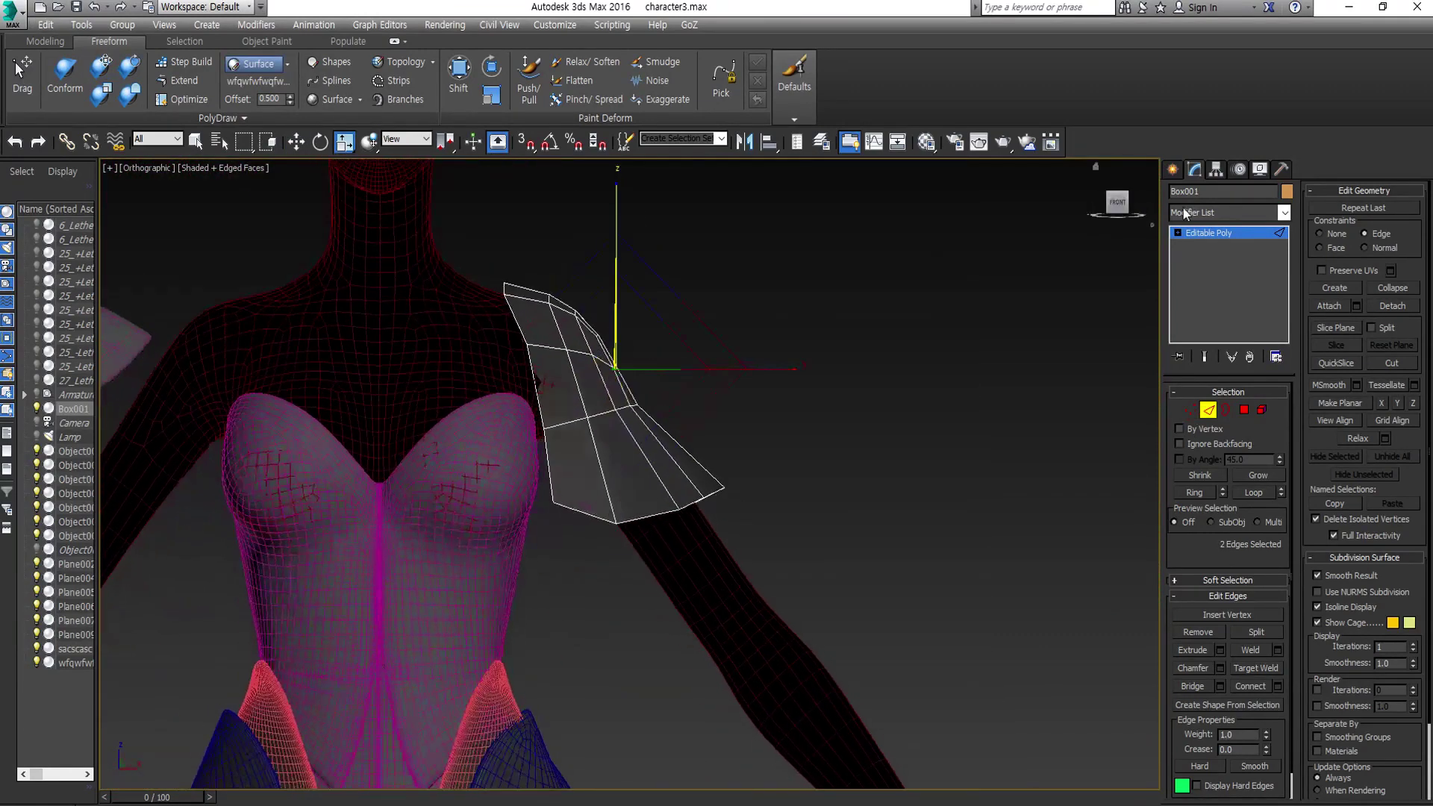
- Add TurboSmooth and Shell modifiers to the shoulder piece
left_click(1206, 215)
key("t")
key("Return")
type("shell")
key("Return")
- Apply Shell and go to the base mesh's Vertex level with the end result shown
key("F4")
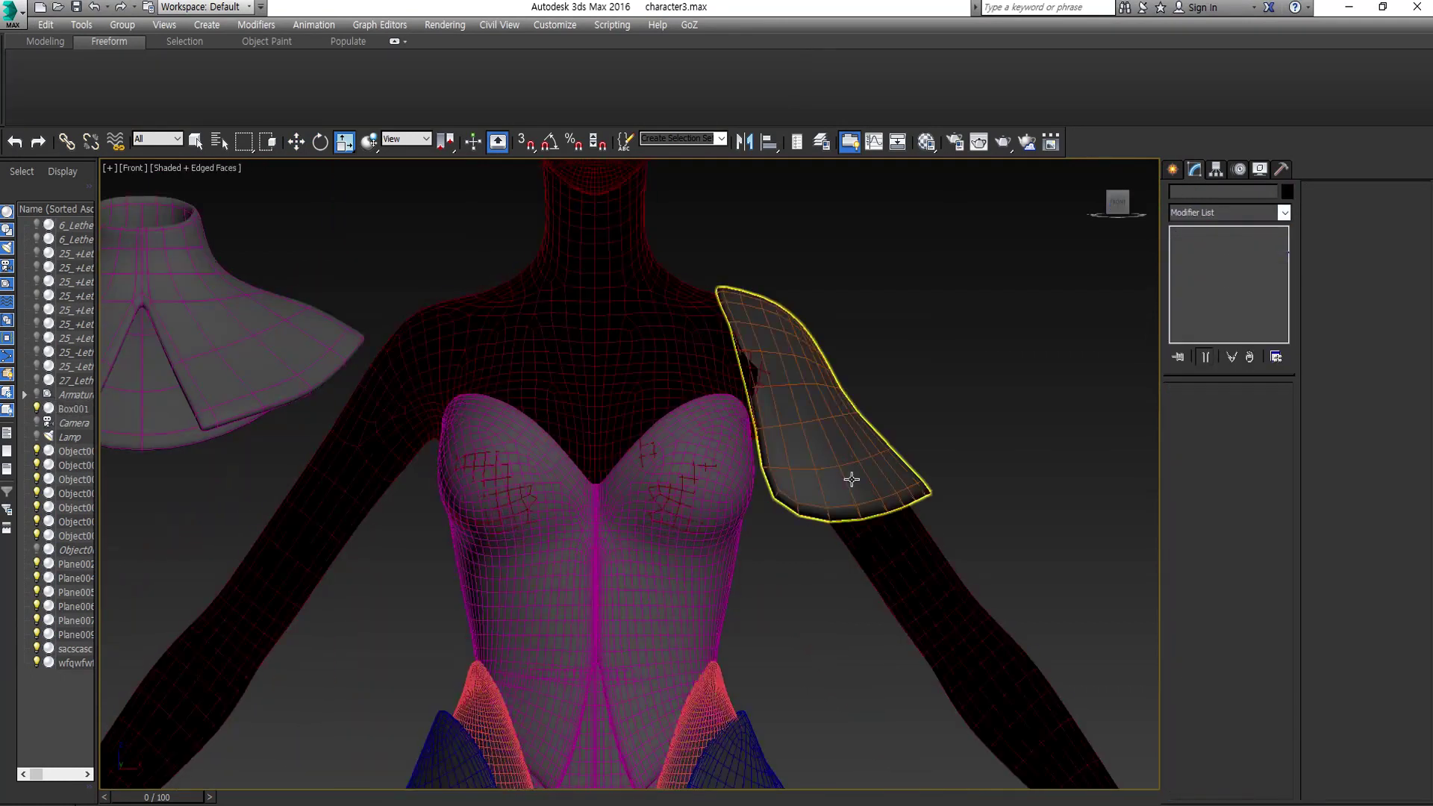
key("shift+z")
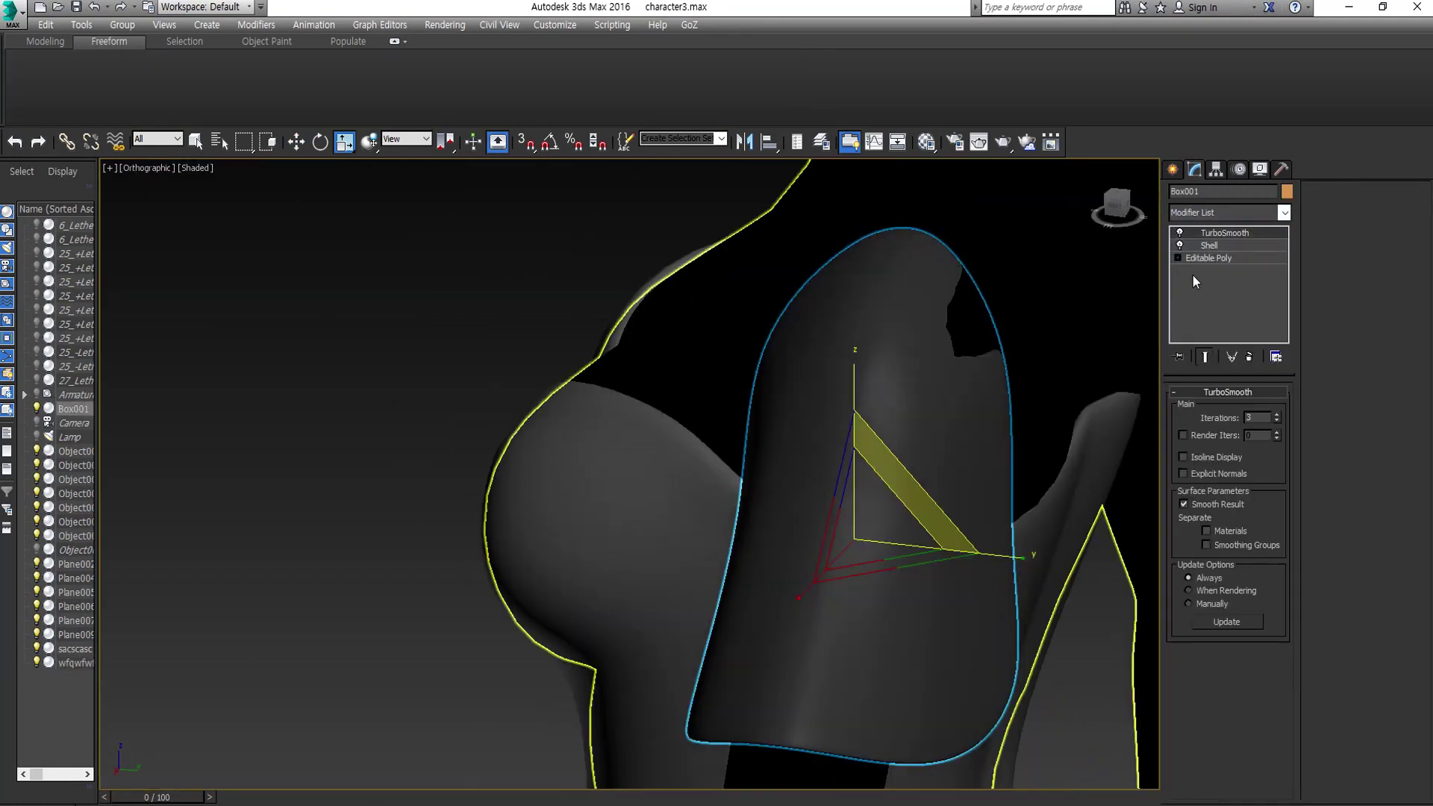
left_click(1209, 257)
key("1")
- Move vertices on the cap's left and right edges to wrap it over the shoulder
middle_click_drag(924, 373, 671, 321, "alt")
left_click(660, 311)
key("w")
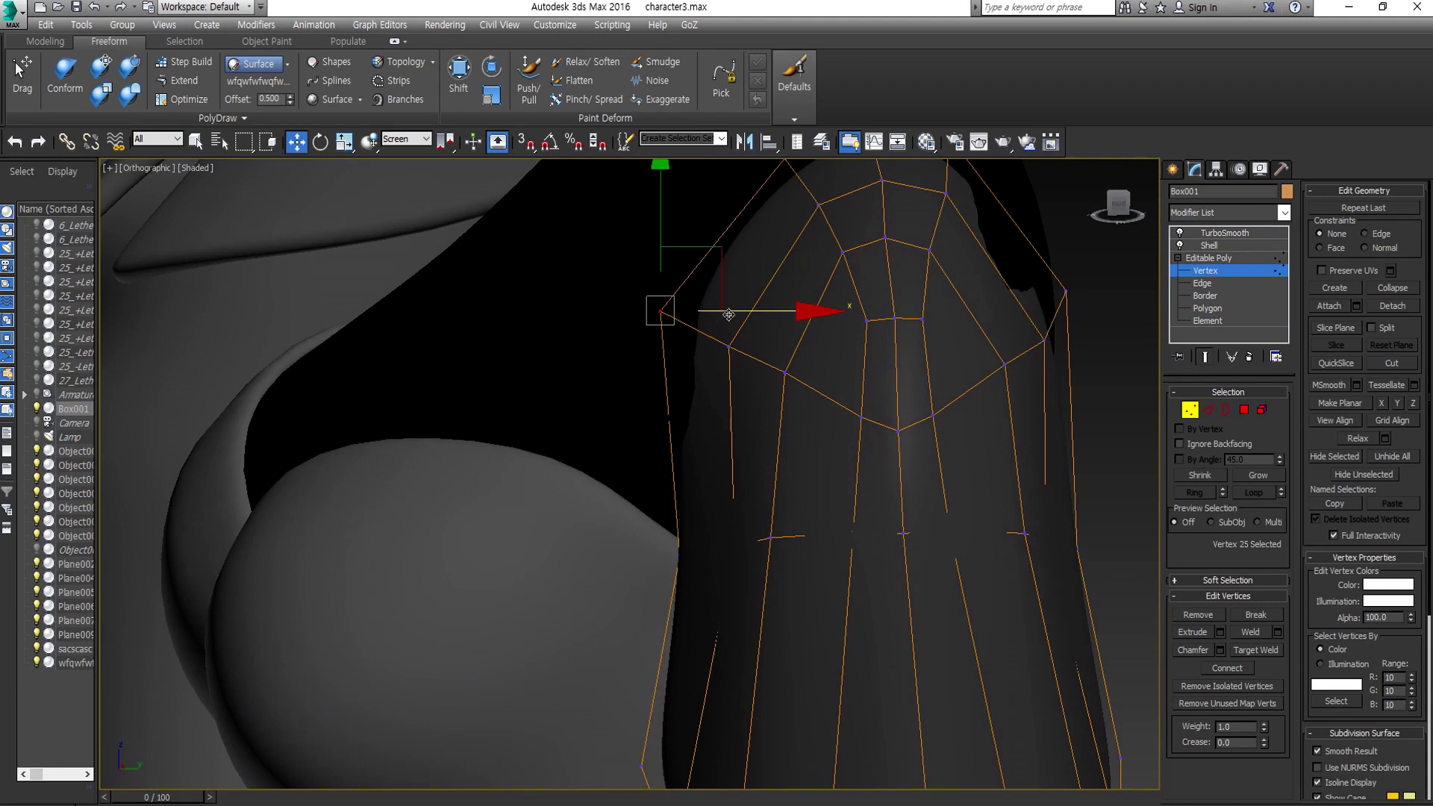
left_click(961, 366)
mouse_move(861, 373)
middle_mouse_down("alt")
mouse_move(962, 370)
mouse_move(746, 269)
middle_mouse_up("alt")
left_click(744, 258)
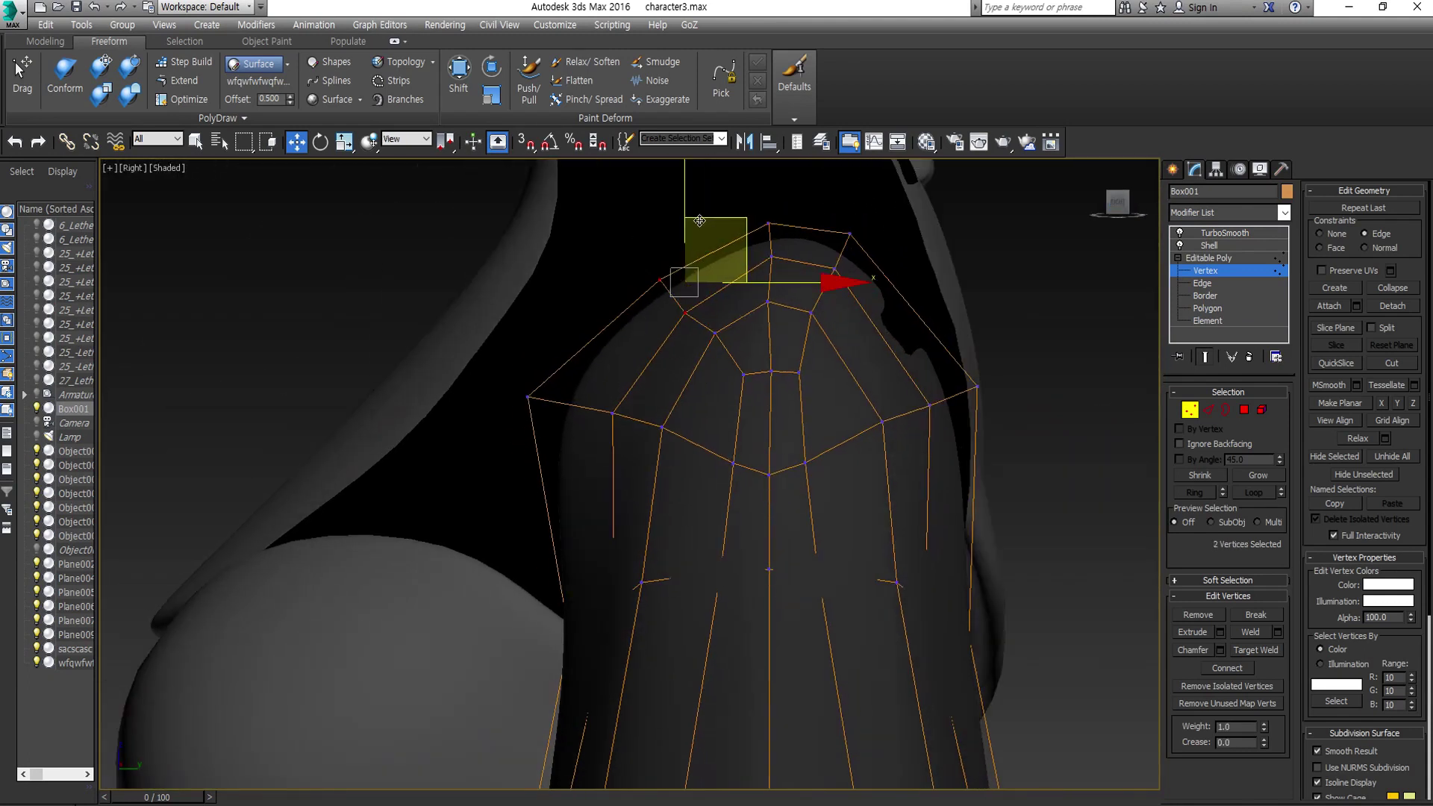
scroll(853, 343, "up", 2)
left_click(836, 273, "ctrl")
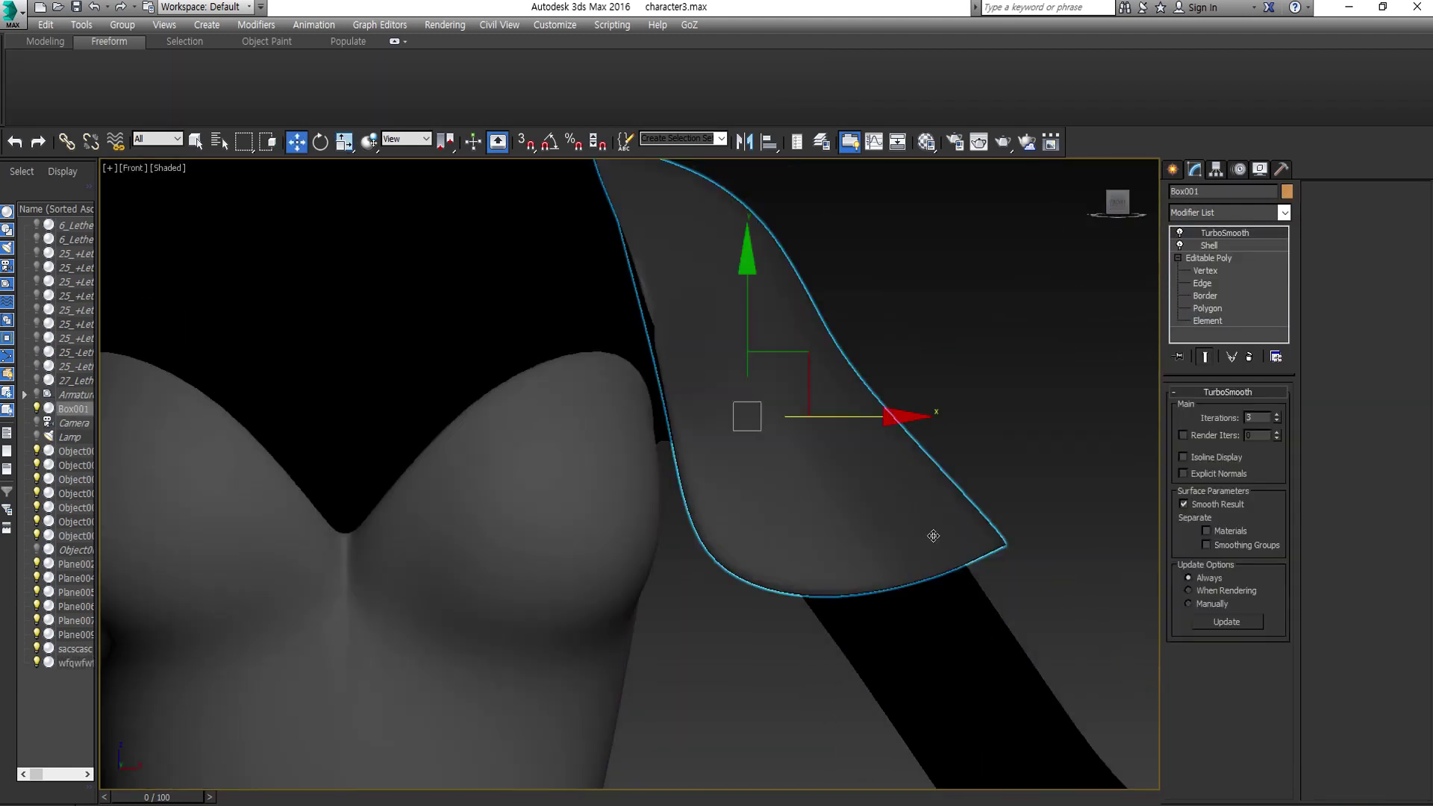
scroll(670, 532, "up", 3)
key("1")
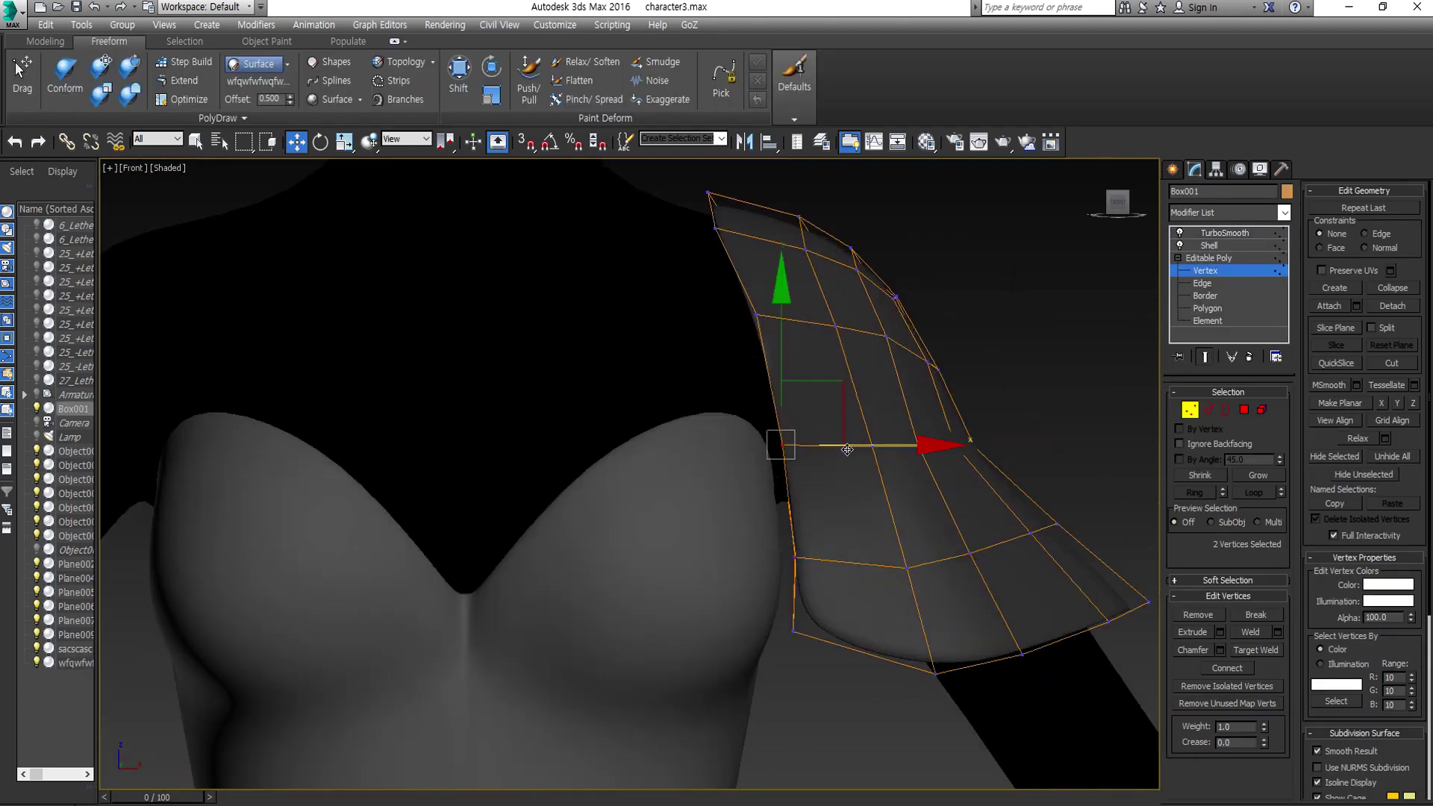
middle_click_drag(559, 359, 539, 565, "alt")
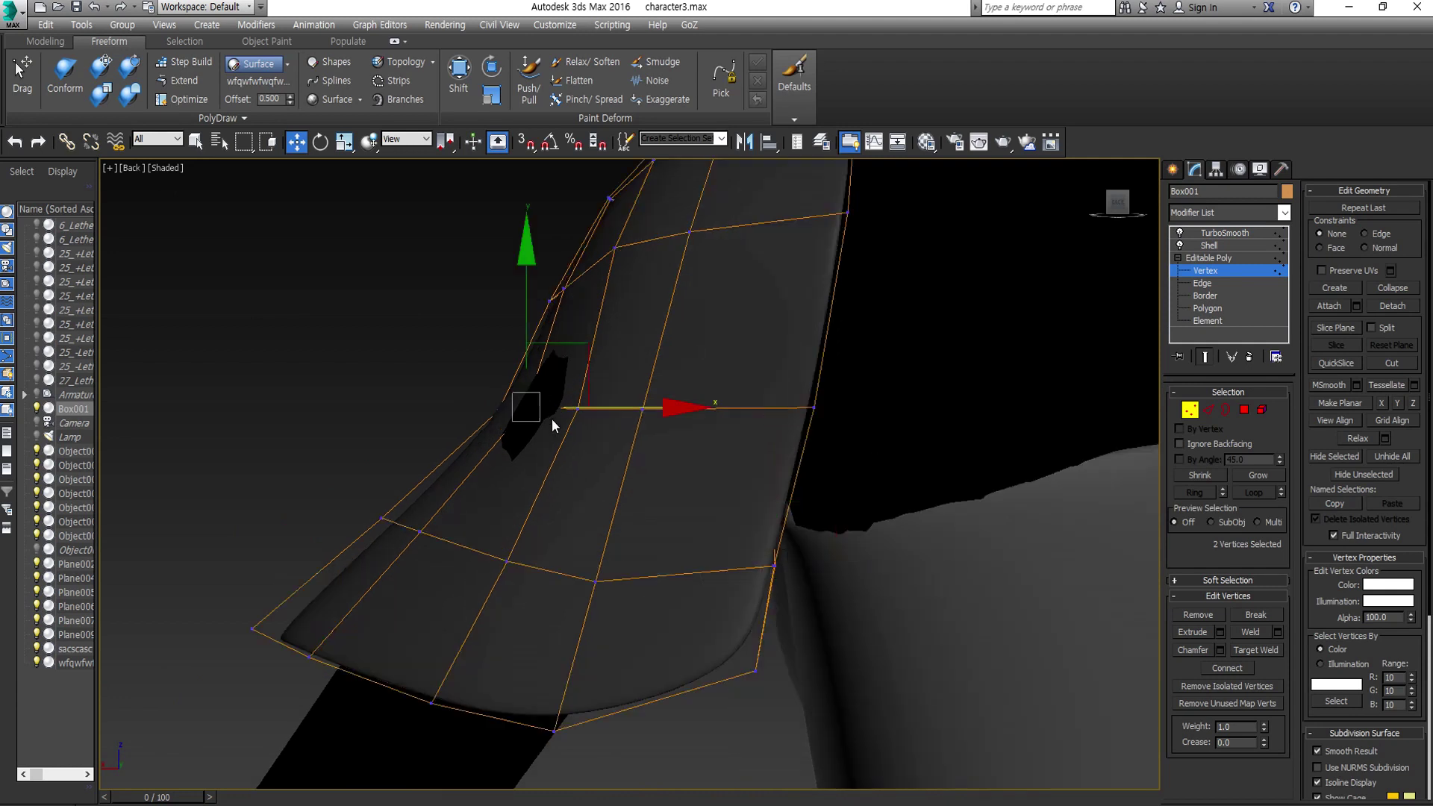
left_click(1209, 245)
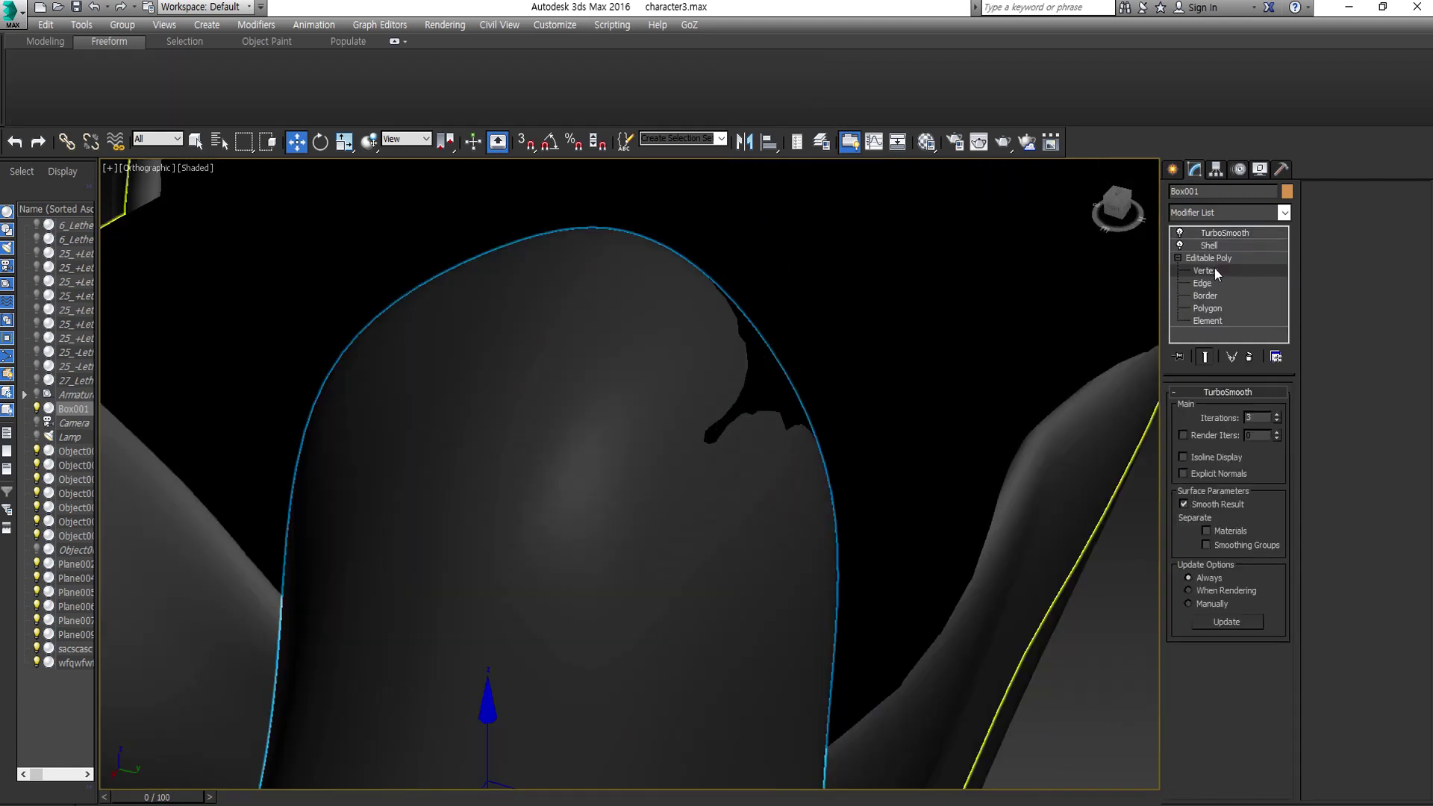
- Select and reposition individual vertices at the top of the cap
left_click(1205, 270)
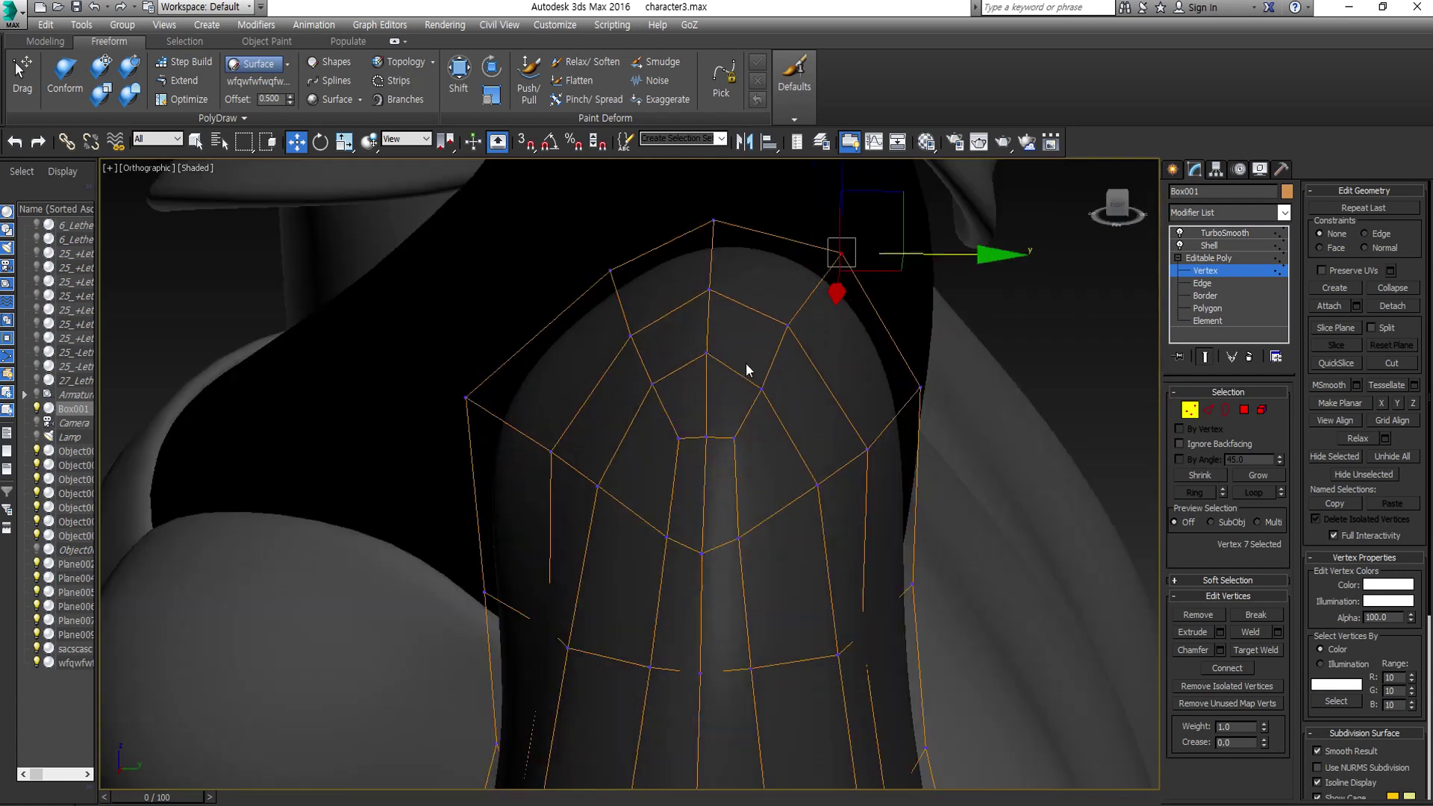
left_click_drag(670, 389, 670, 390)
scroll(672, 433, "up", 2)
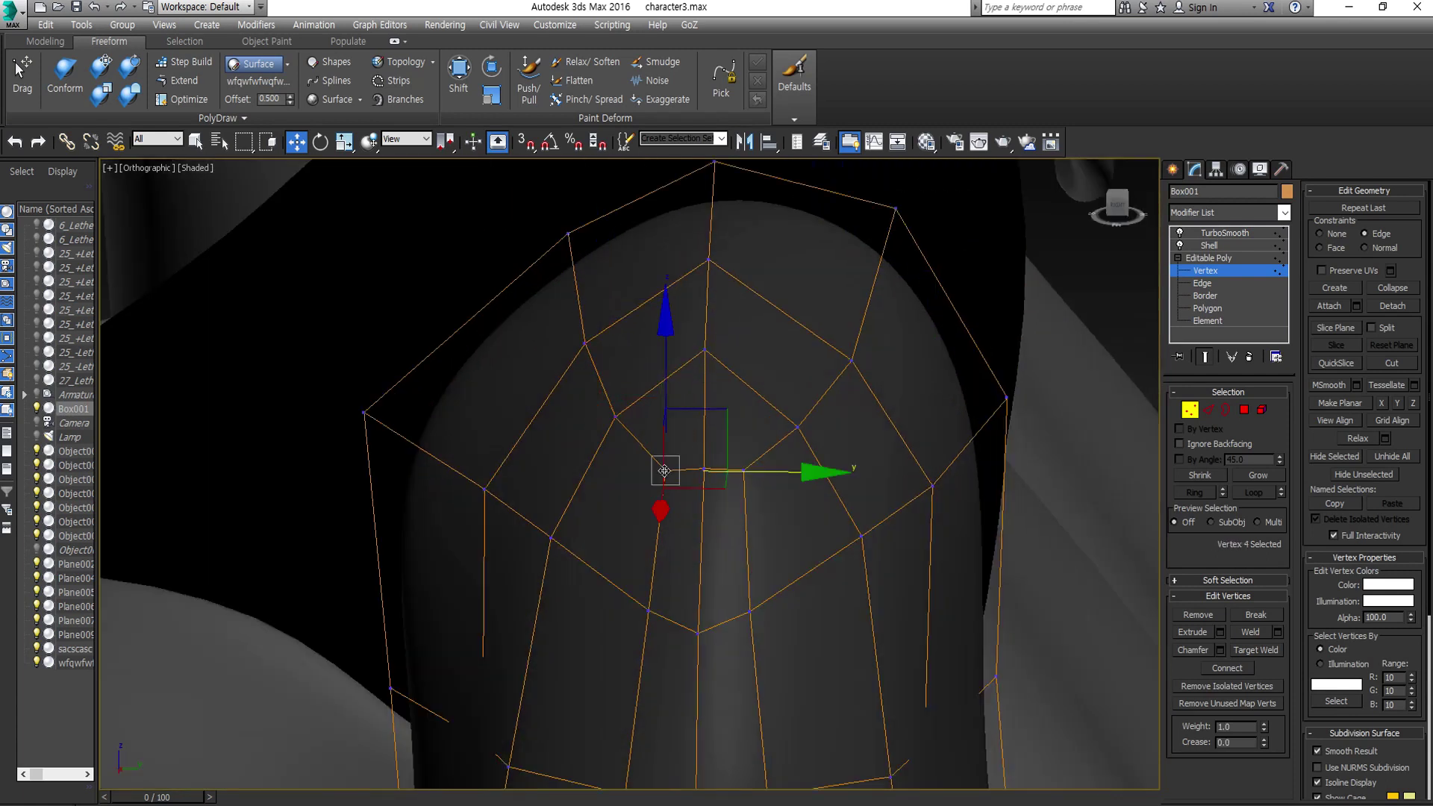
key("f")
scroll(688, 587, "up", 5)
left_click(688, 586)
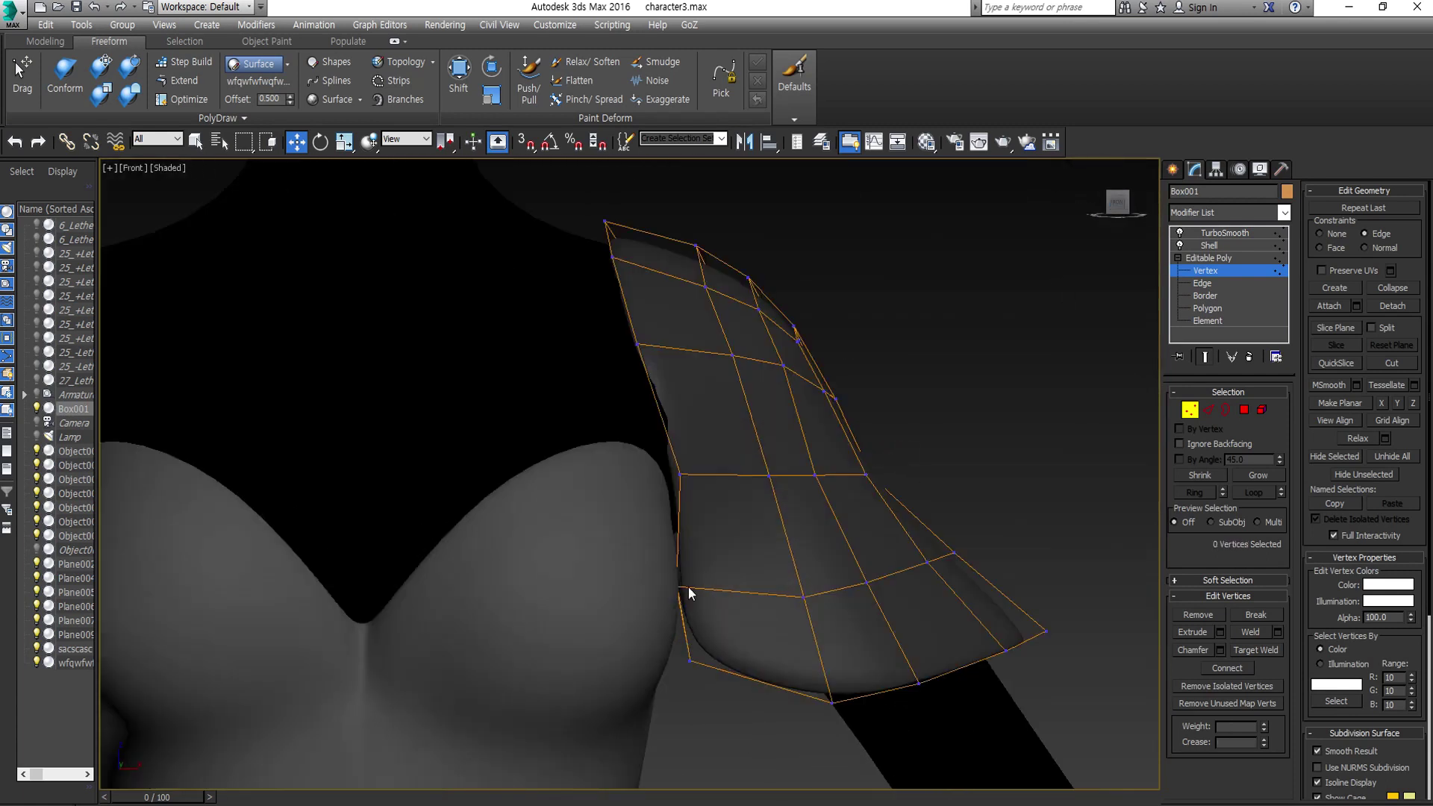
scroll(690, 481, "up", 2)
left_click(691, 488)
mouse_move(720, 499)
middle_mouse_down("alt")
mouse_move(697, 423)
mouse_move(991, 236)
middle_mouse_up("alt")
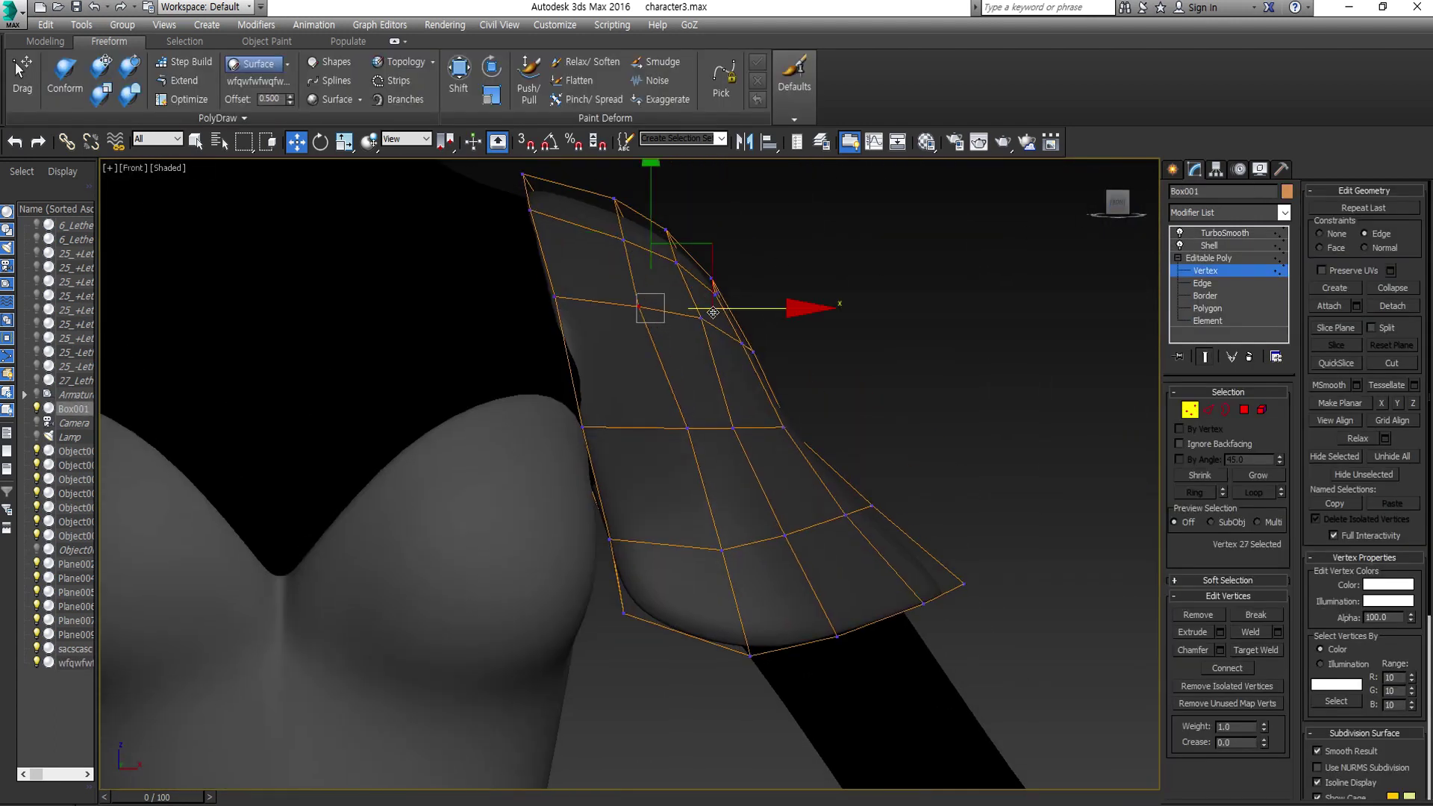
scroll(721, 551, "down", 3)
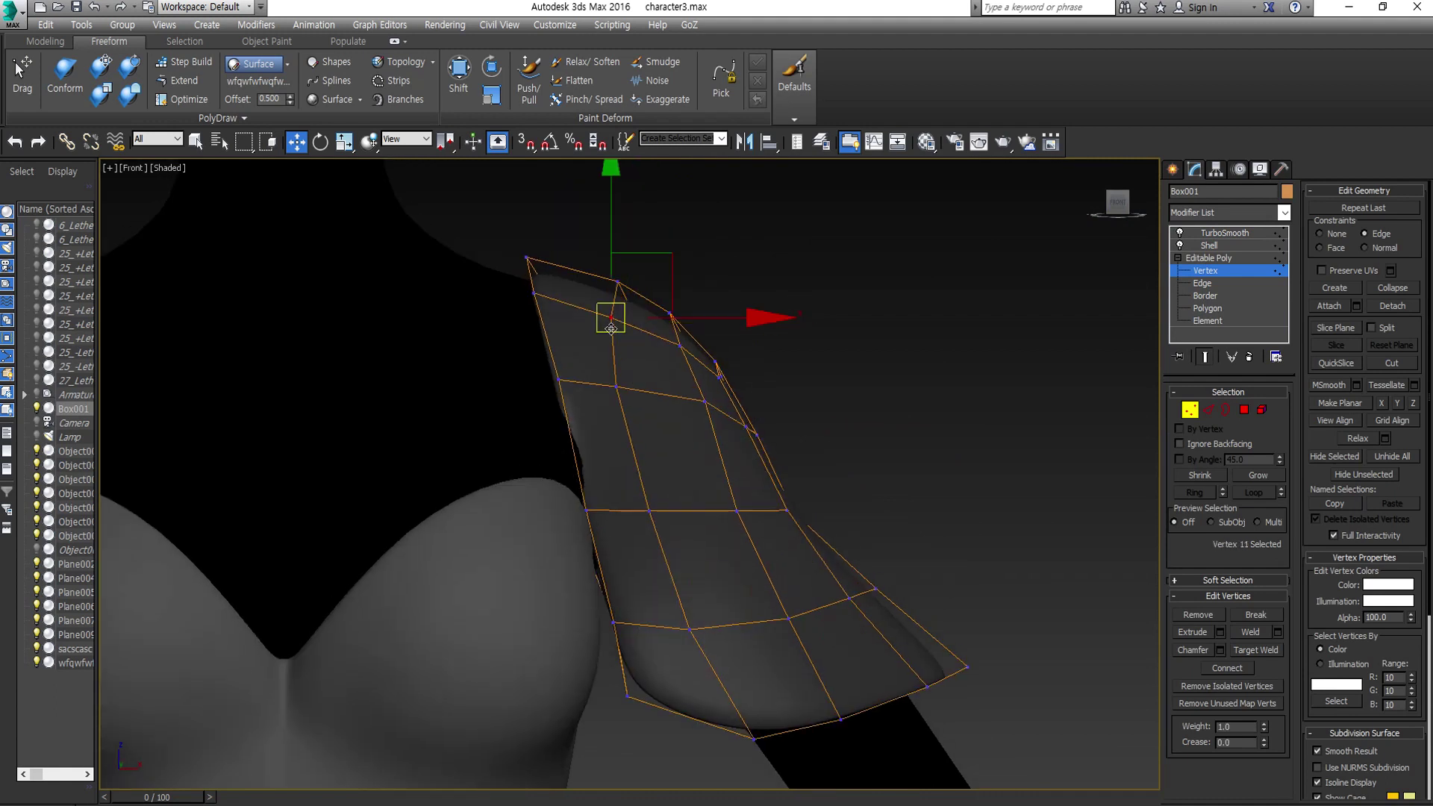
scroll(561, 407, "down", 3)
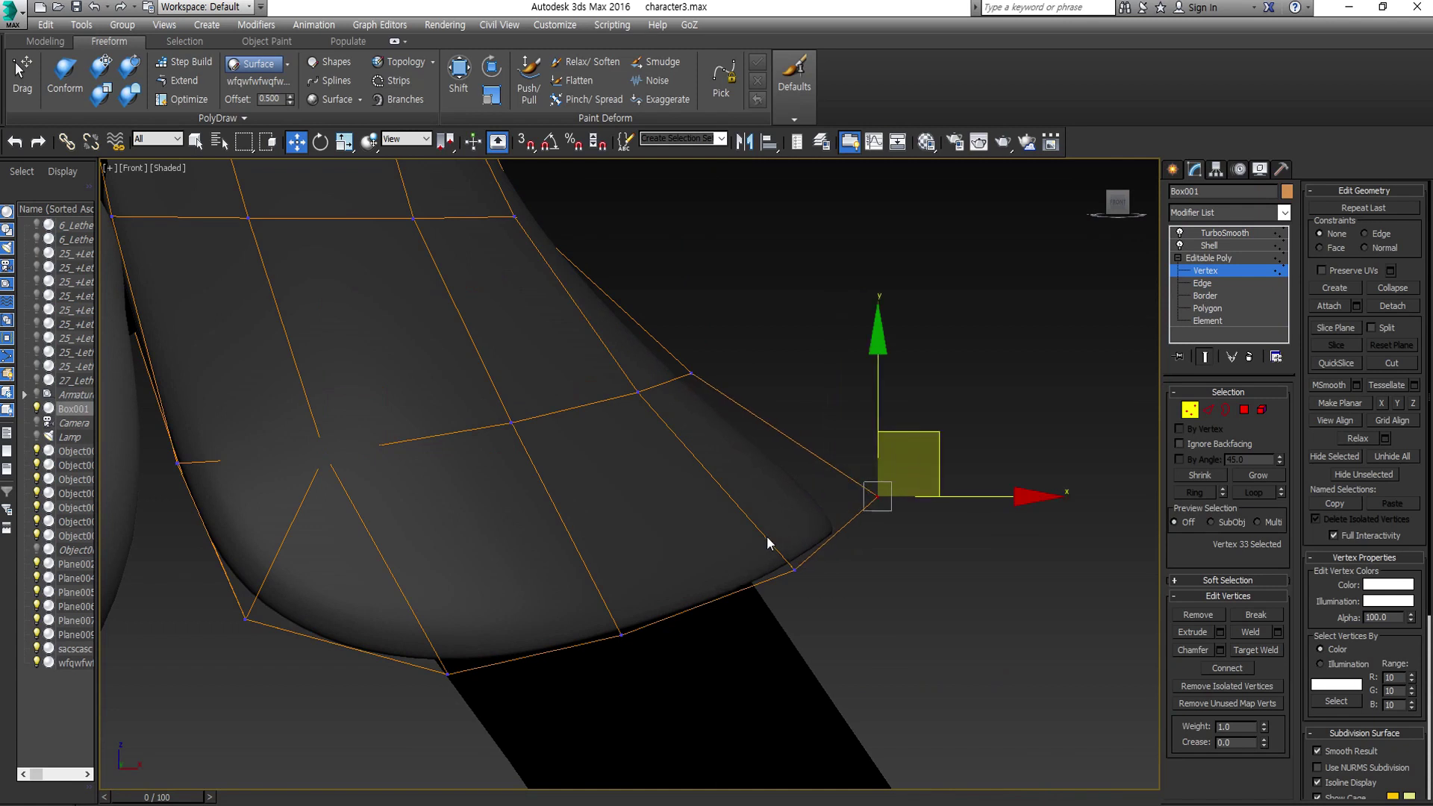
key("w")
mouse_move(650, 575)
middle_mouse_down("alt")
mouse_move(883, 505)
mouse_move(614, 550)
middle_mouse_up("alt")
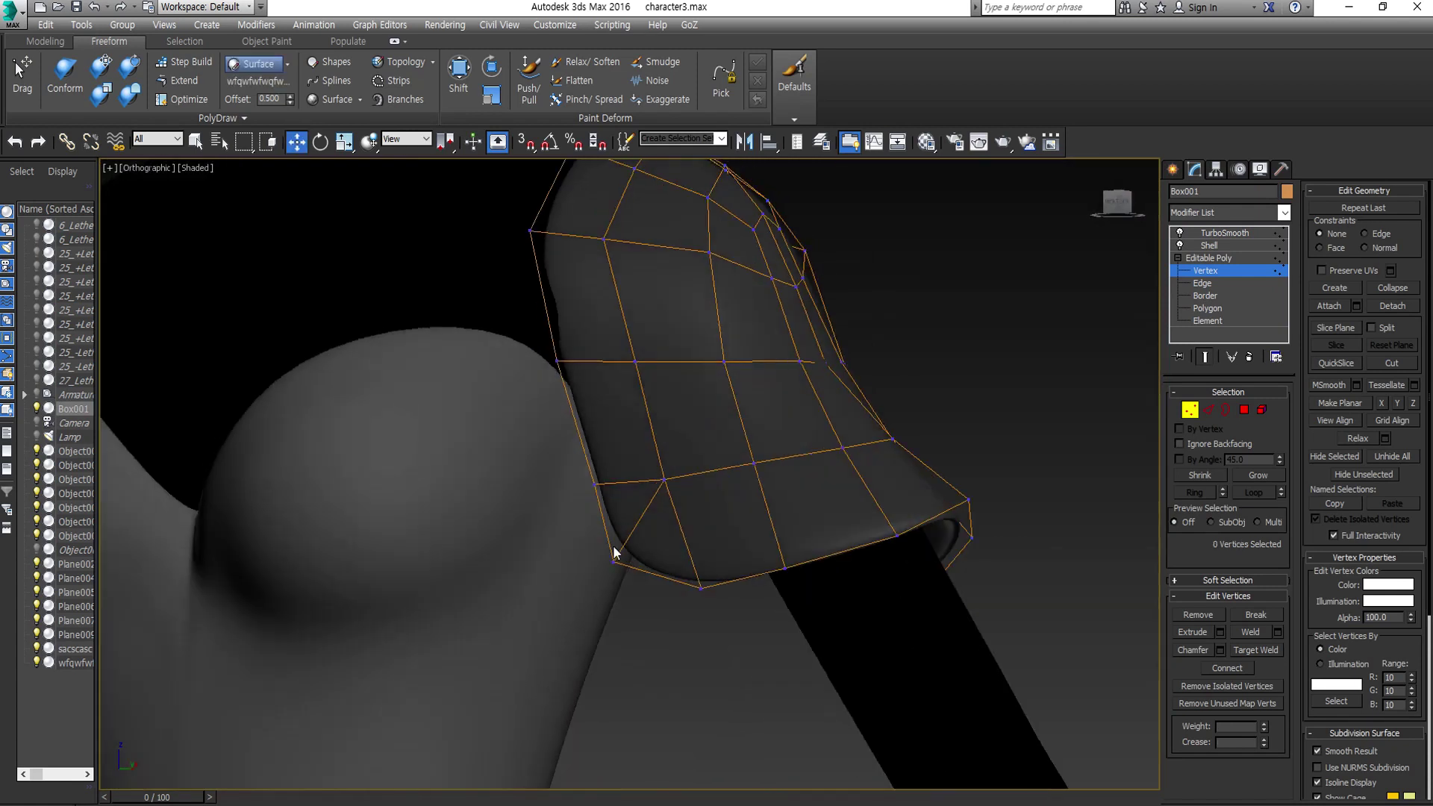
- Insert an edge loop near the cap's hem
key("2")
scroll(625, 539, "up", 3)
key("shift+alt+w")
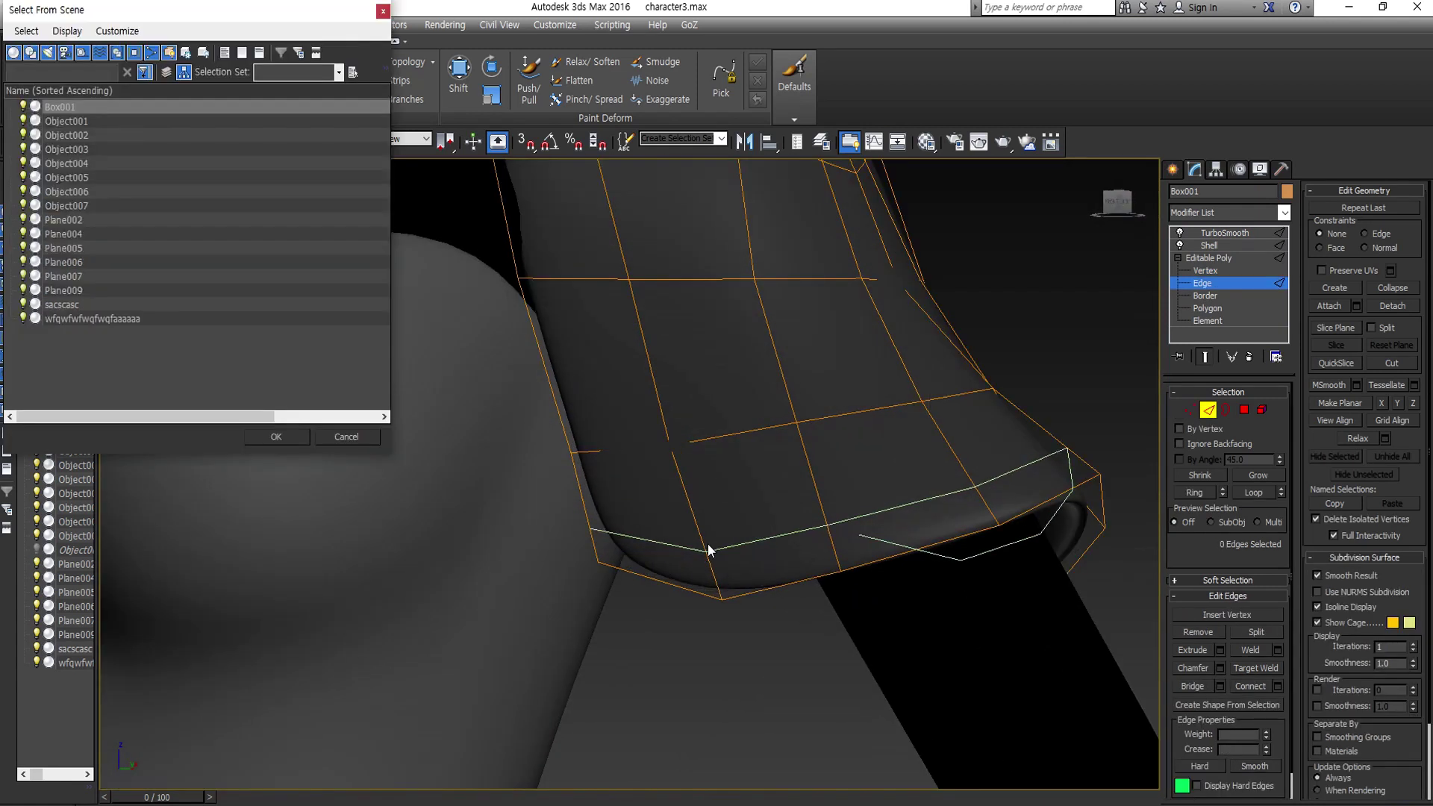
left_click(673, 426)
key("w")
middle_click_drag(704, 560, 592, 457, "alt")
scroll(629, 574, "up", 4)
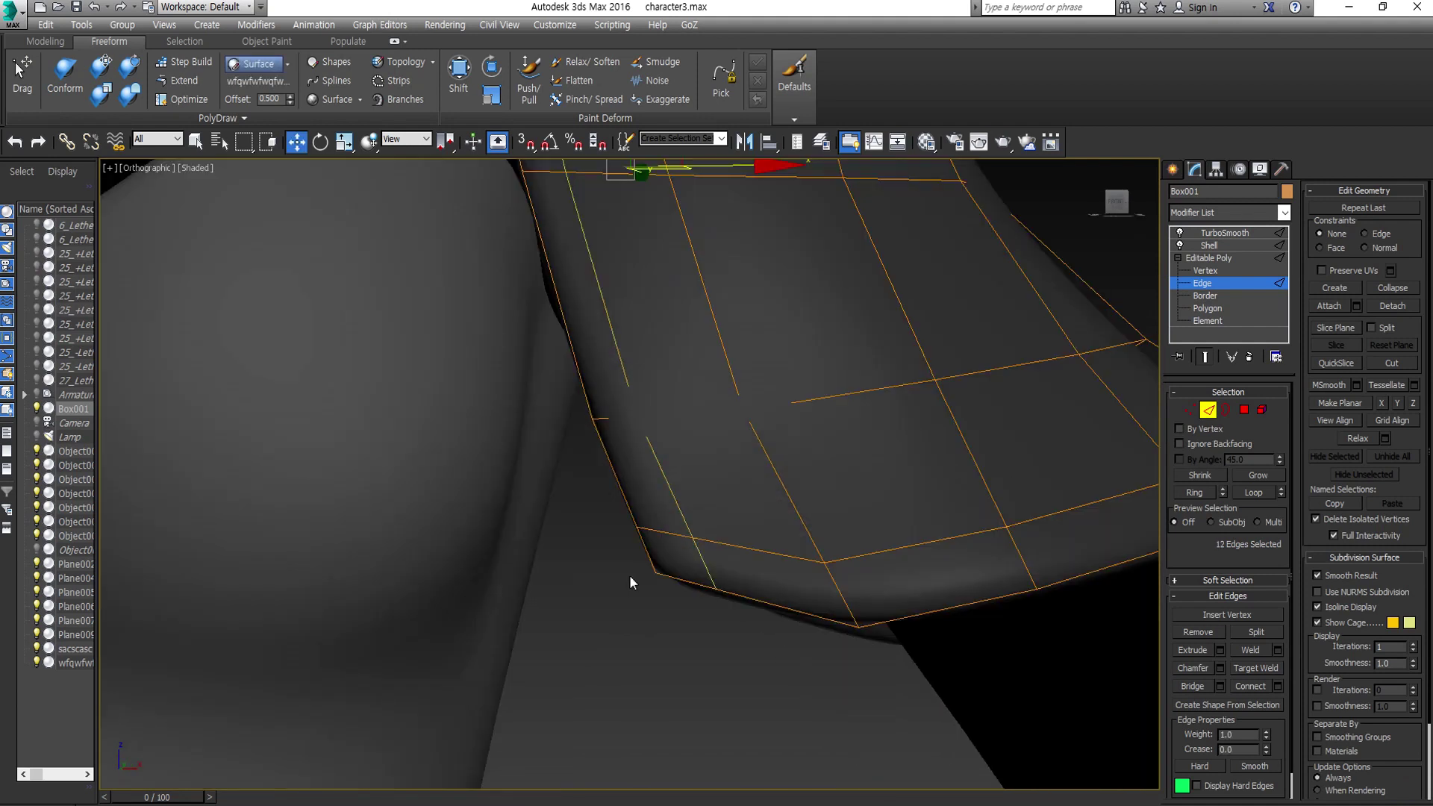
scroll(659, 597, "down", 5)
scroll(660, 597, "down", 5)
mouse_move(659, 597)
middle_mouse_down("alt")
mouse_move(776, 383)
mouse_move(560, 485)
mouse_move(1138, 231)
middle_mouse_up("alt")
- Select the lower corner vertices of Box001 at Vertex level
left_click(776, 384)
scroll(985, 652, "up", 5)
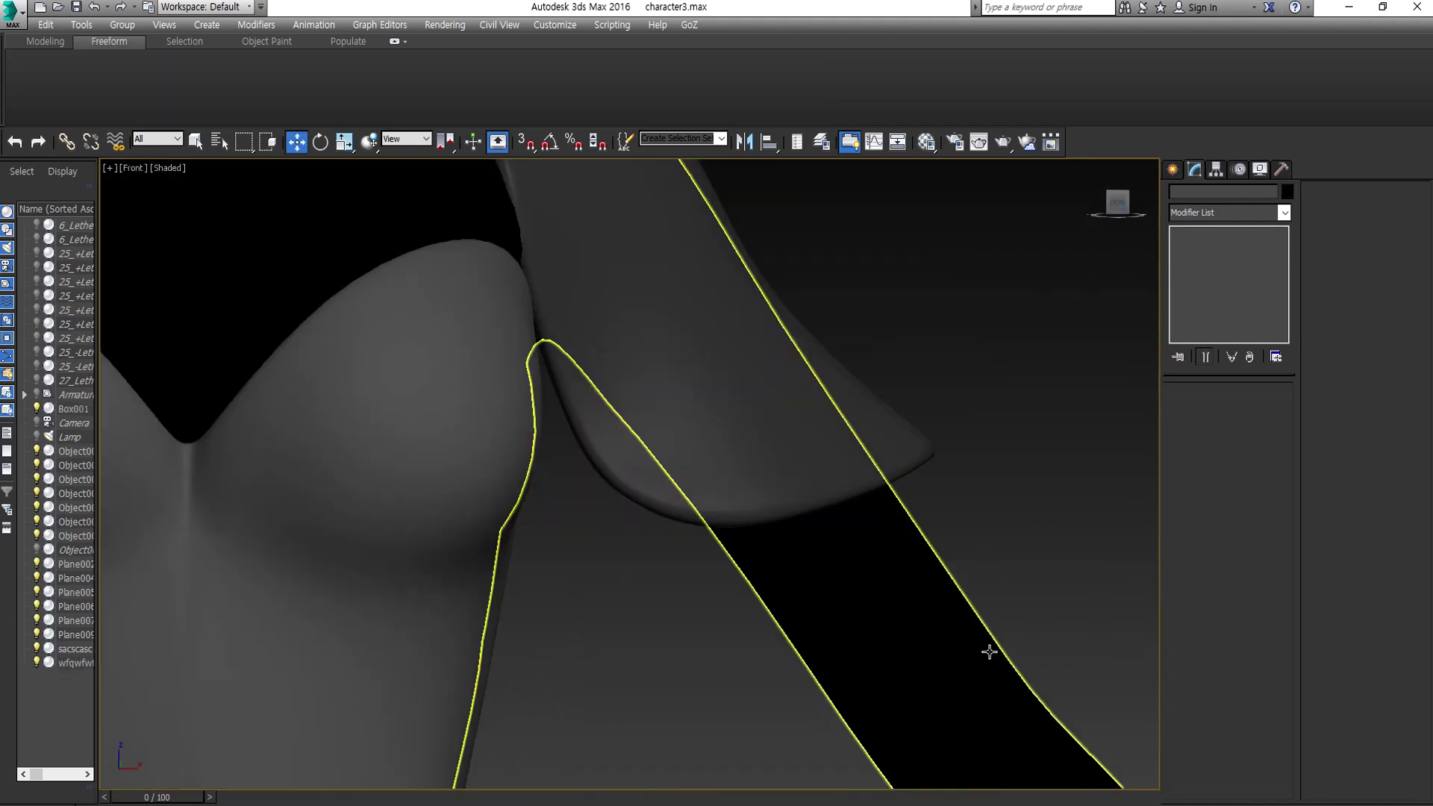
scroll(1151, 357, "up", 3)
left_click(1206, 270)
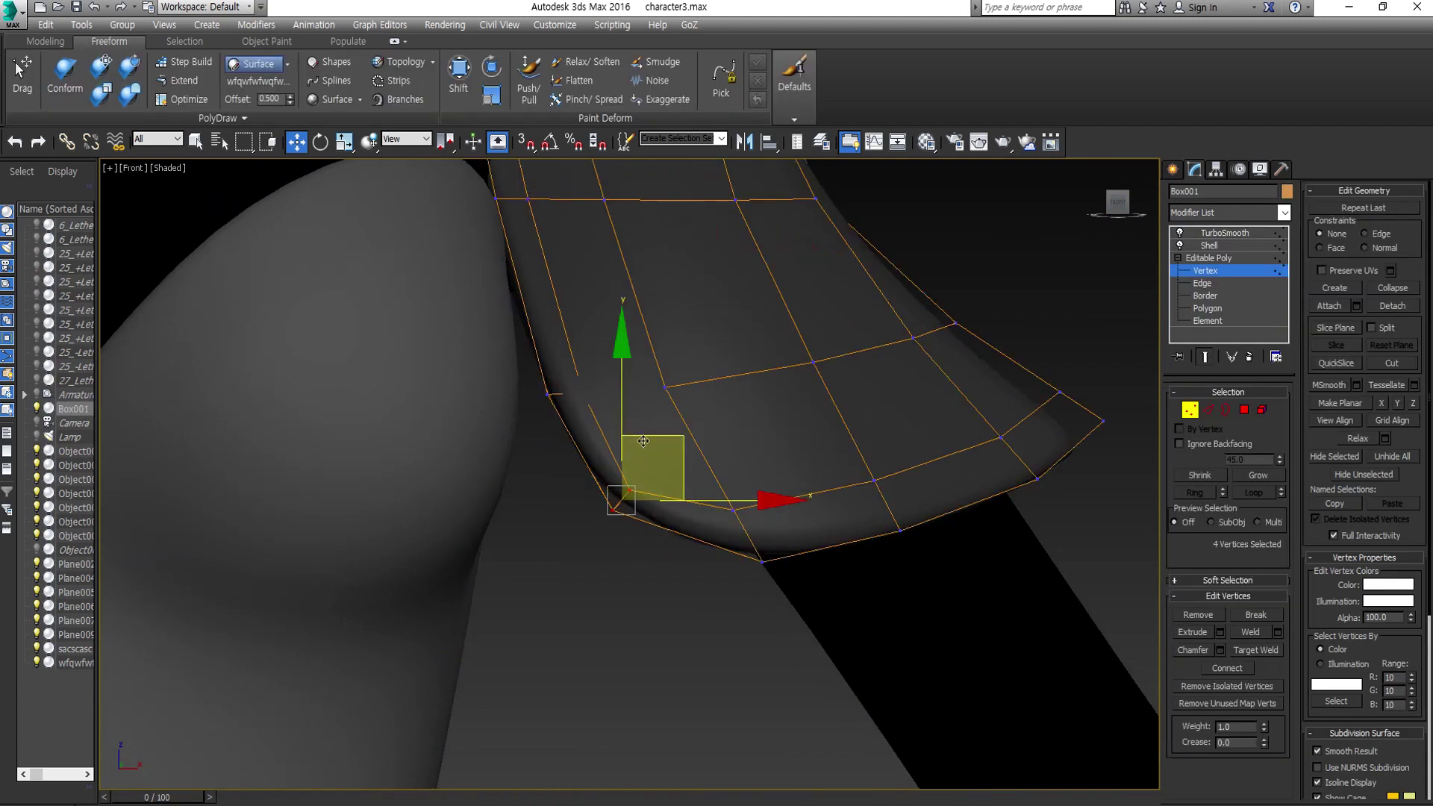
scroll(821, 597, "up", 2)
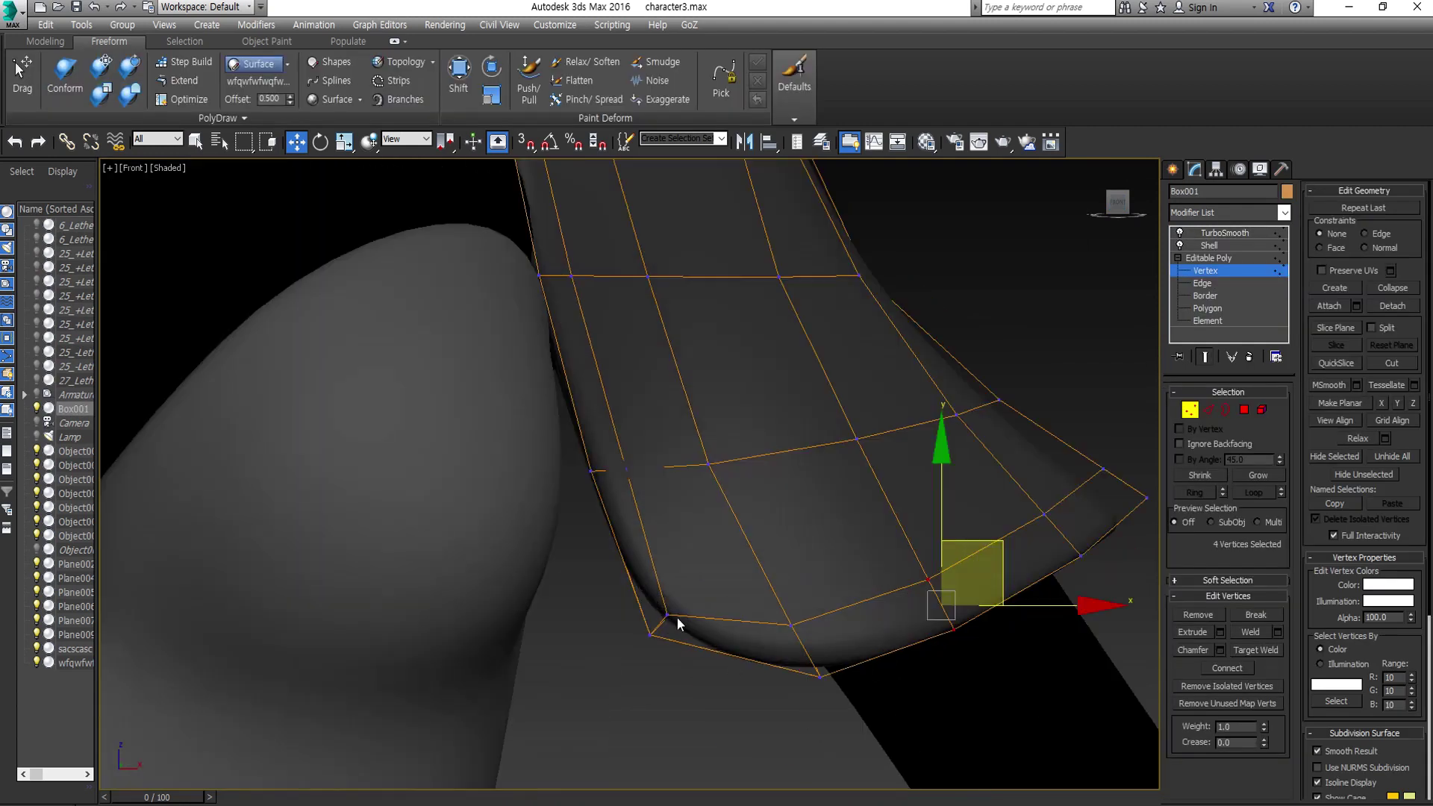
left_click(672, 621)
scroll(671, 621, "up", 2)
scroll(821, 612, "down", 3)
- Mirror the sleeve cap on X as an instance onto the left shoulder
left_click(884, 651)
scroll(970, 582, "down", 6)
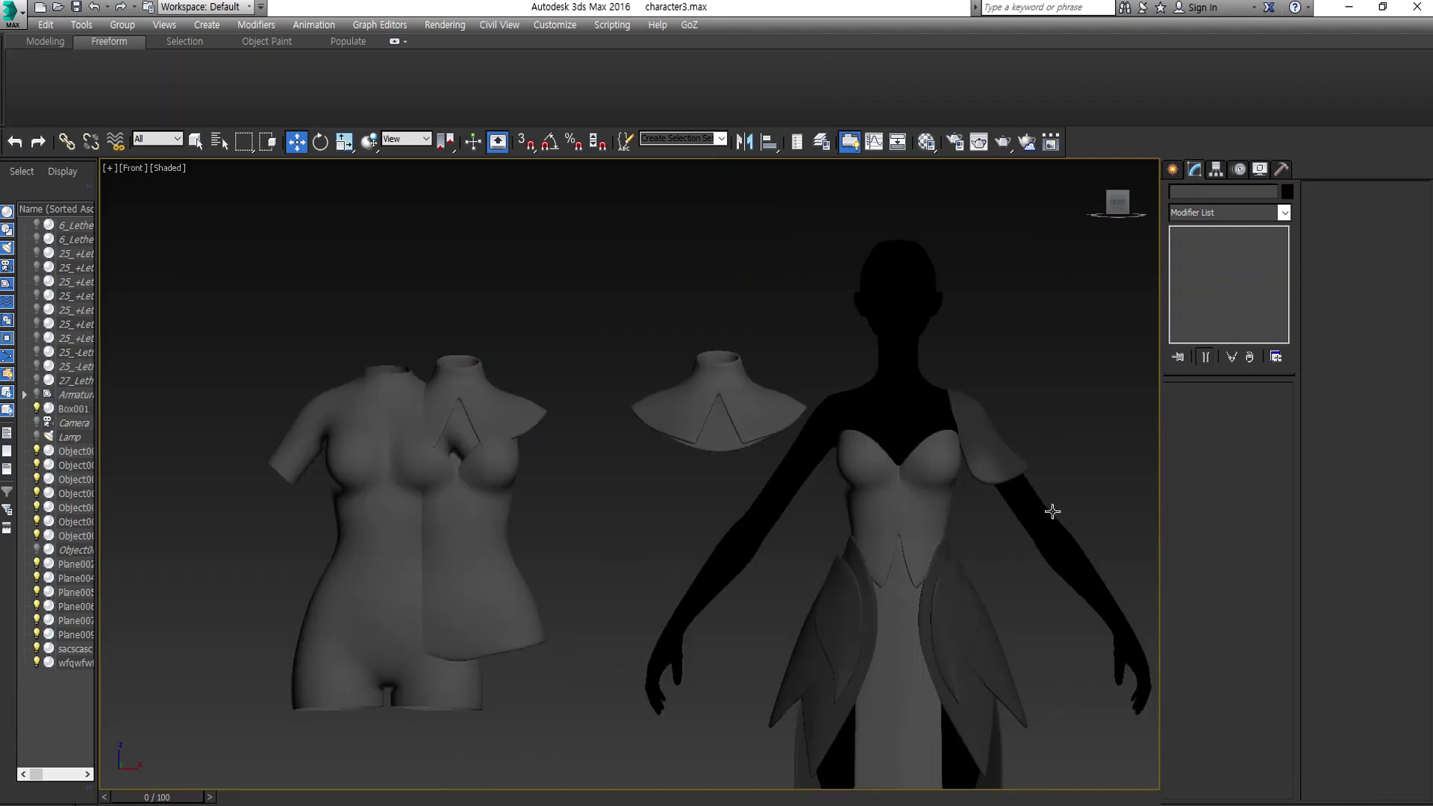
left_click(746, 141)
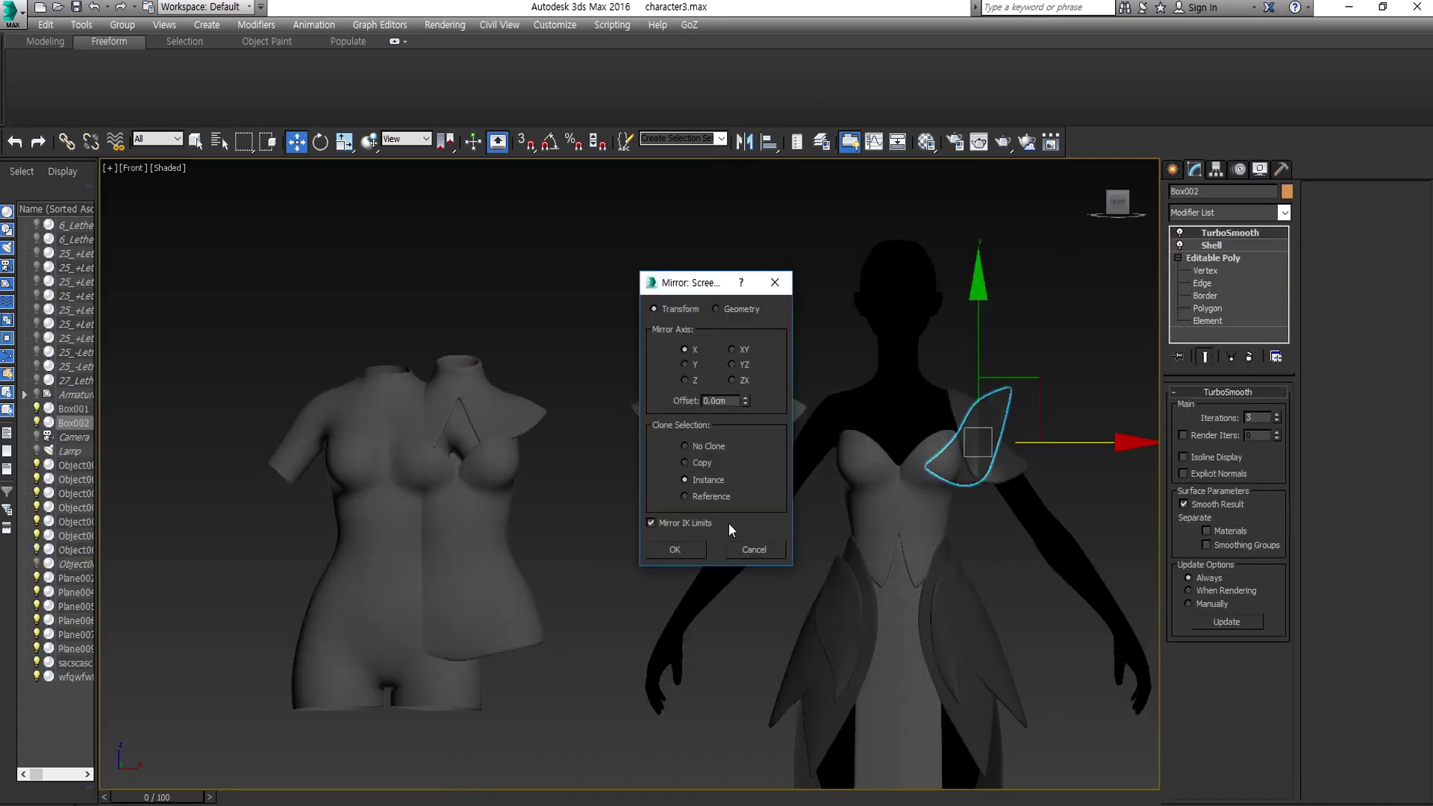
left_click(675, 547)
scroll(974, 439, "up", 2)
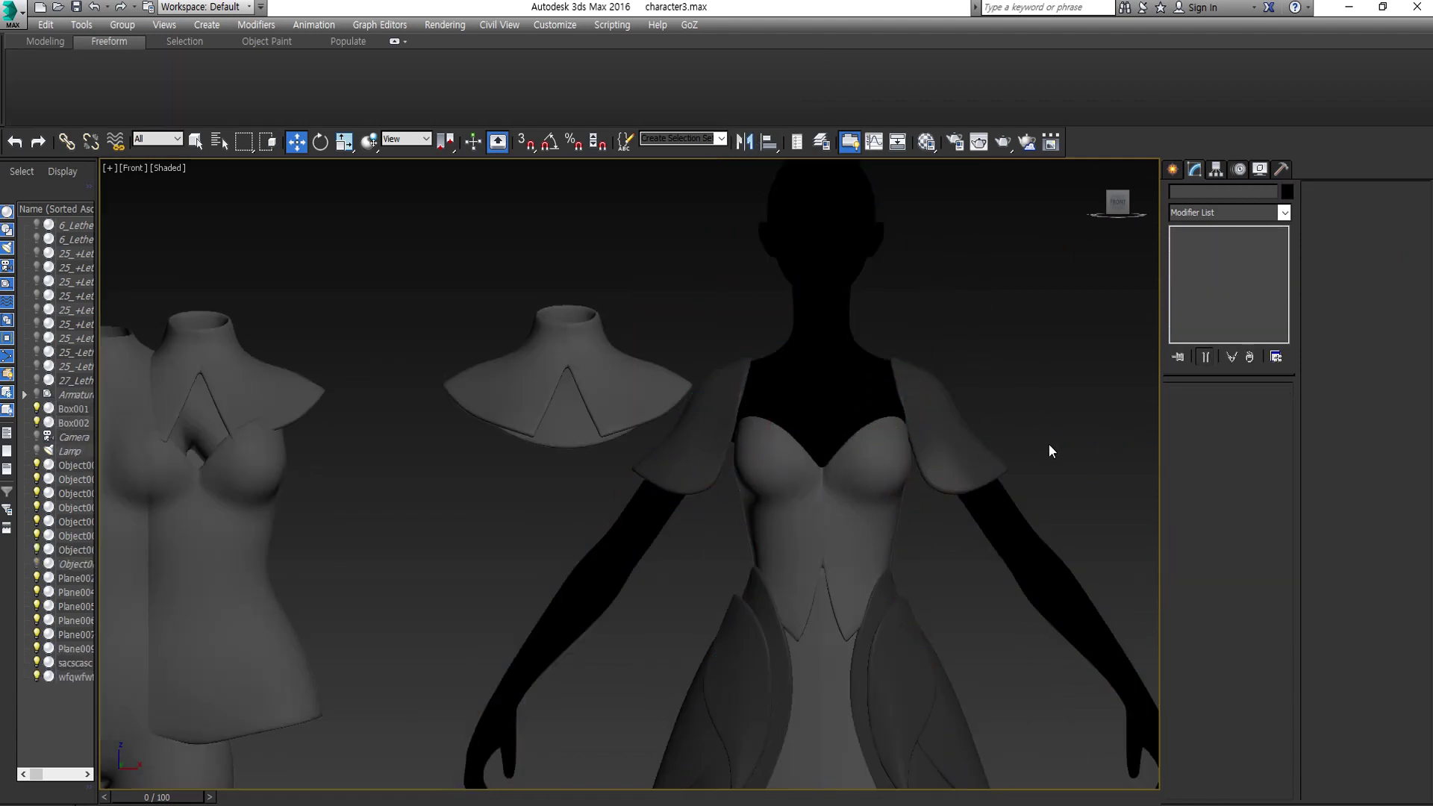
scroll(971, 455, "up", 5)
- Box-select the cap's outer-edge vertices and adjust them with Edge constraint on
left_click(905, 473)
left_click(1205, 270)
left_click_drag(1042, 501, 974, 453)
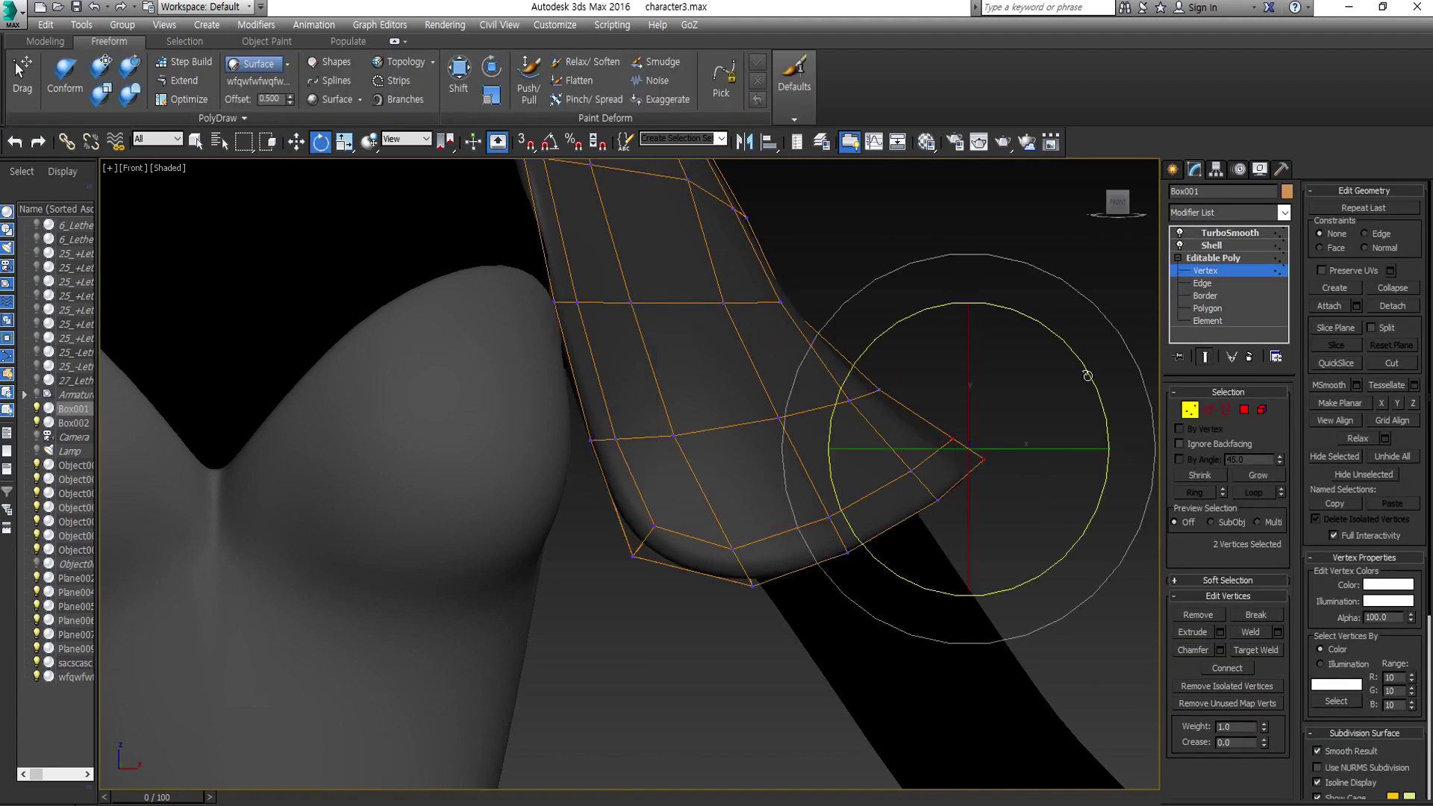
key("shift+x")
scroll(897, 466, "up", 3)
scroll(866, 418, "down", 2)
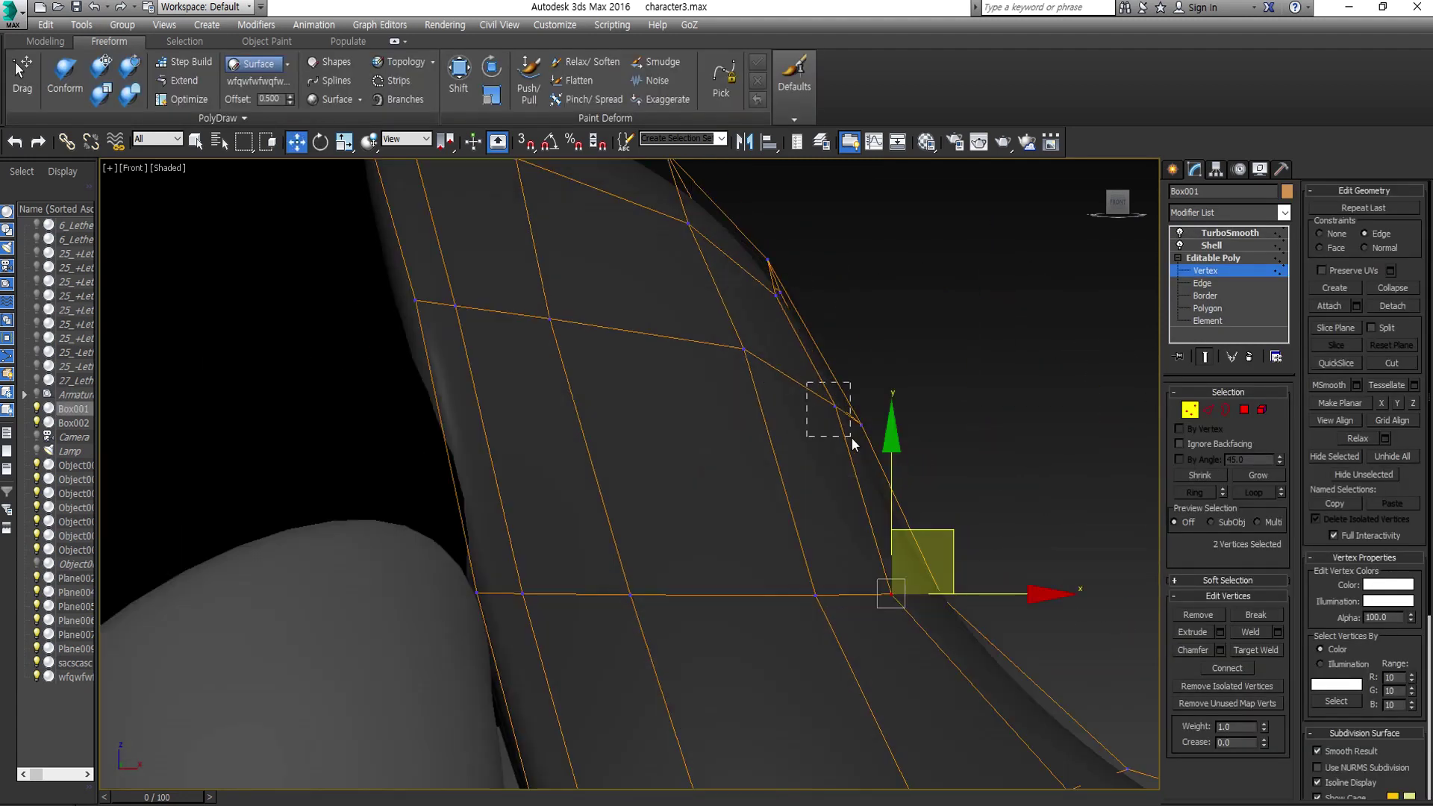
scroll(851, 436, "down", 2)
left_click(912, 504)
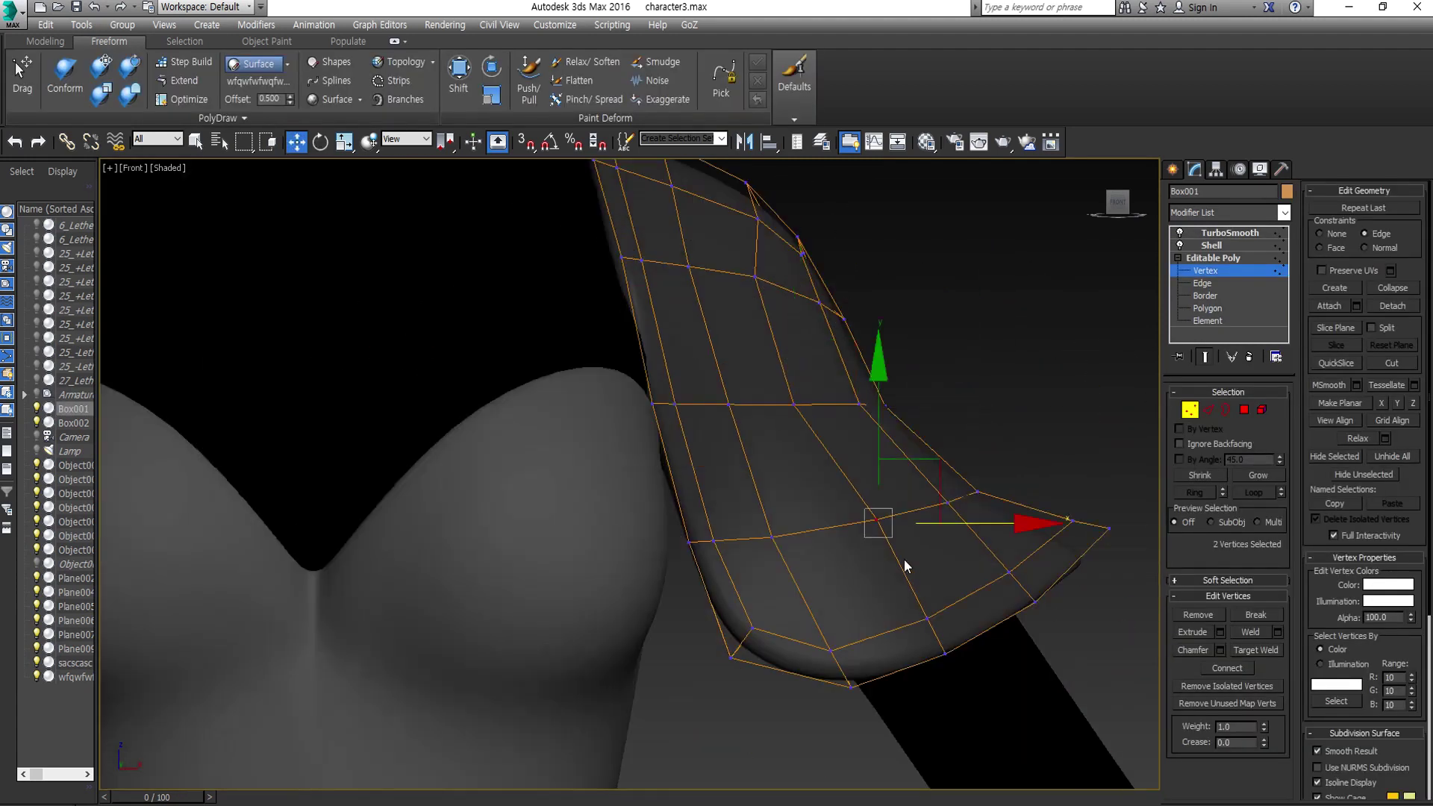
scroll(903, 558, "up", 4)
scroll(755, 510, "down", 5)
scroll(717, 523, "down", 2)
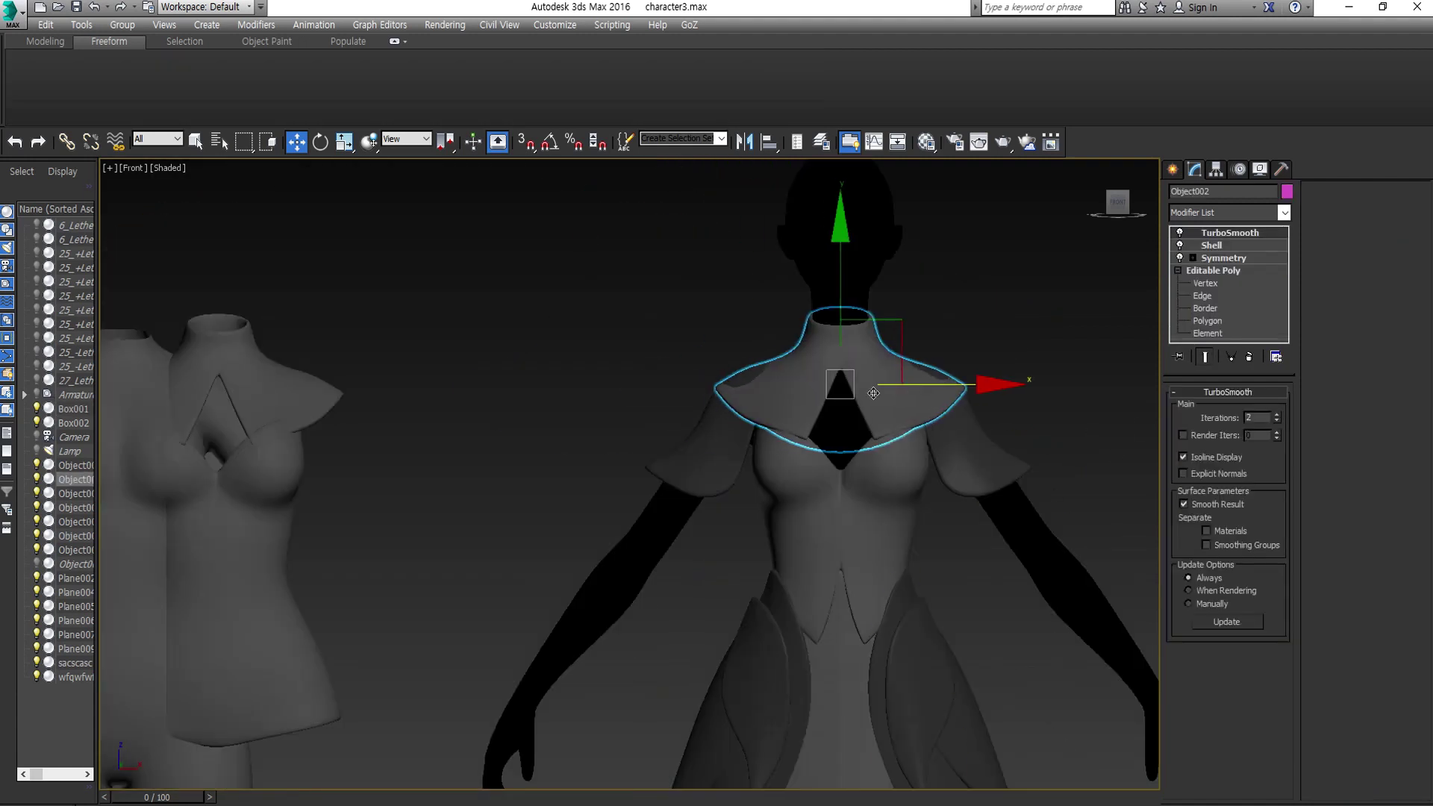
- Enter Vertex level on the collar, Object002, to review its vertices
scroll(1045, 359, "up", 3)
left_click(1205, 284)
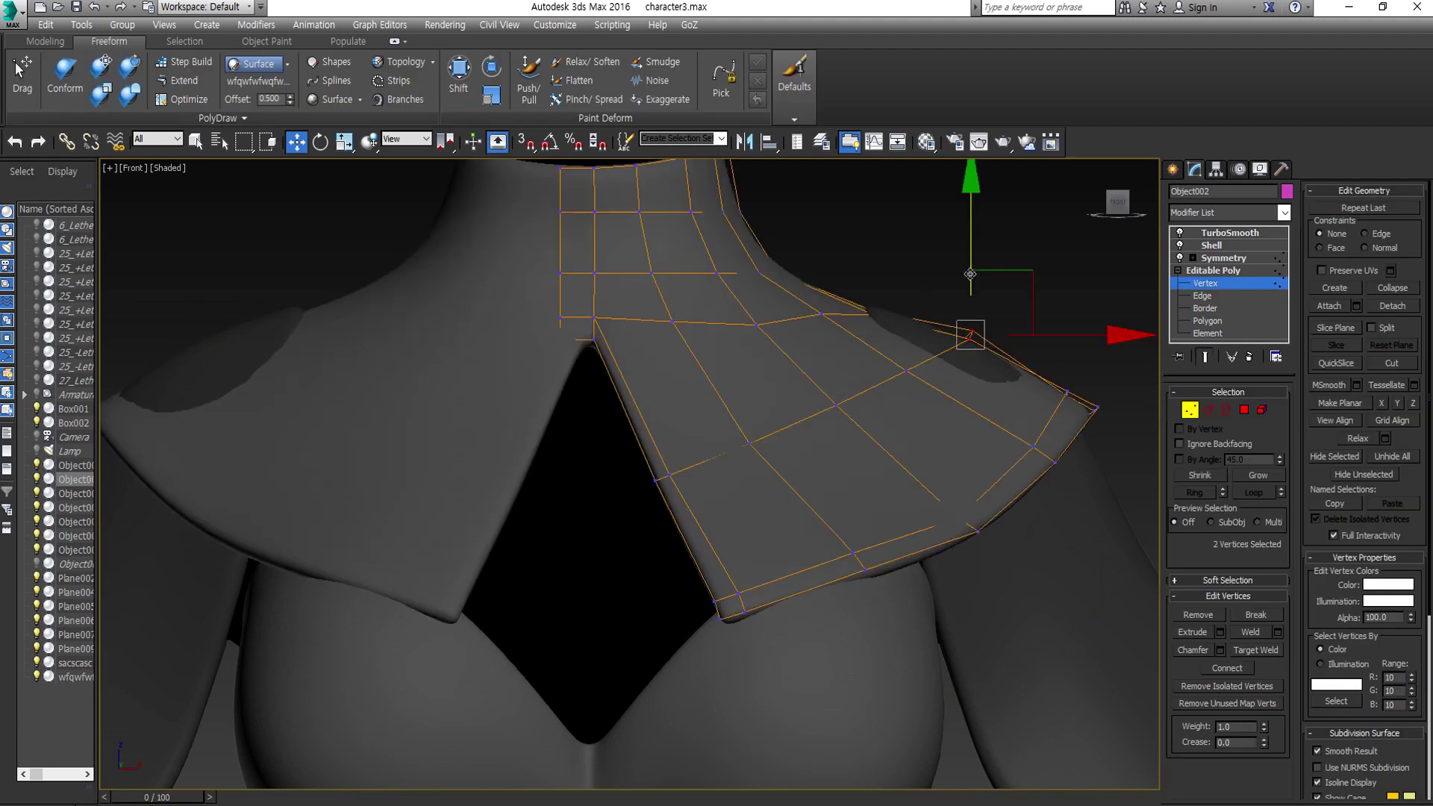
scroll(866, 284, "up", 2)
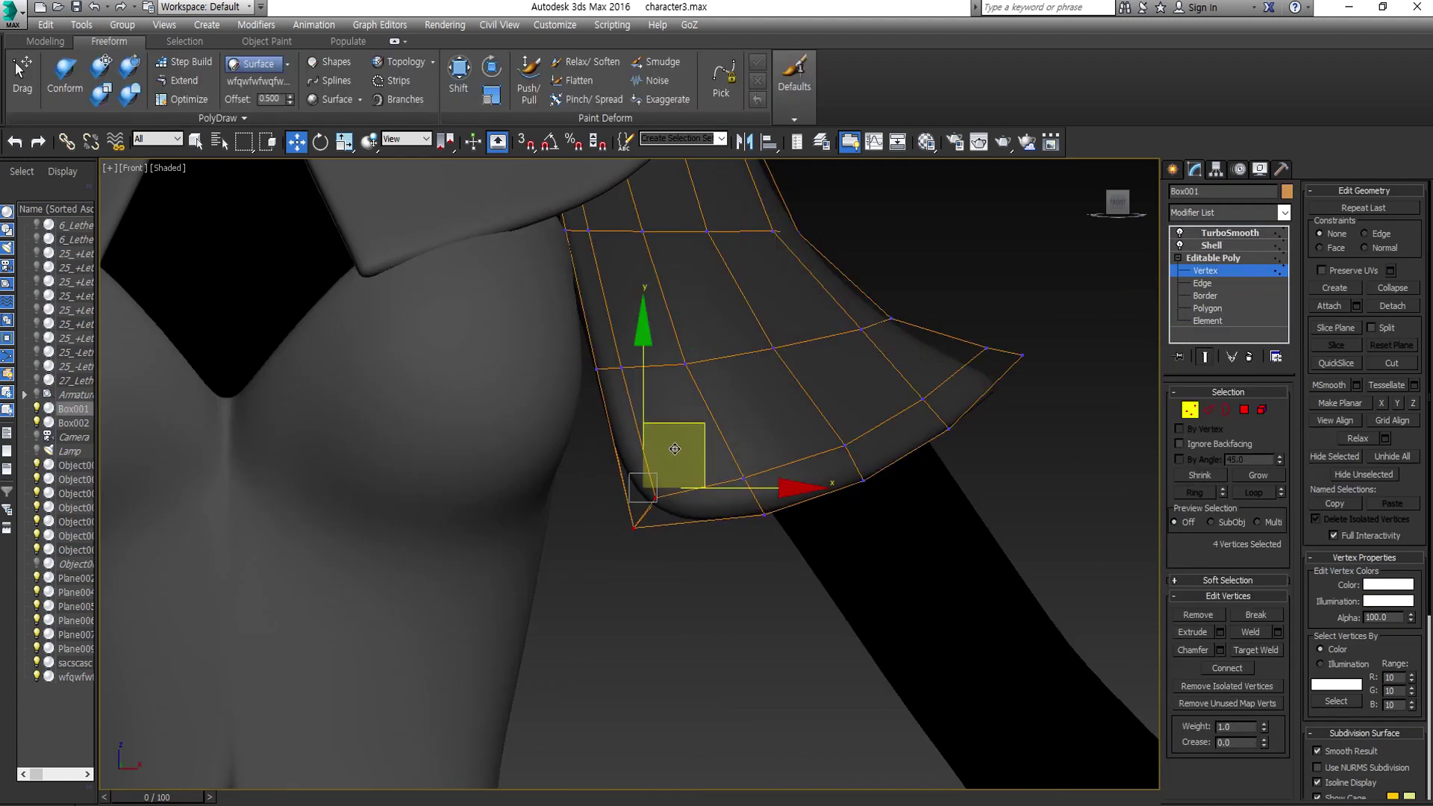
scroll(623, 435, "up", 2)
scroll(635, 515, "up", 1)
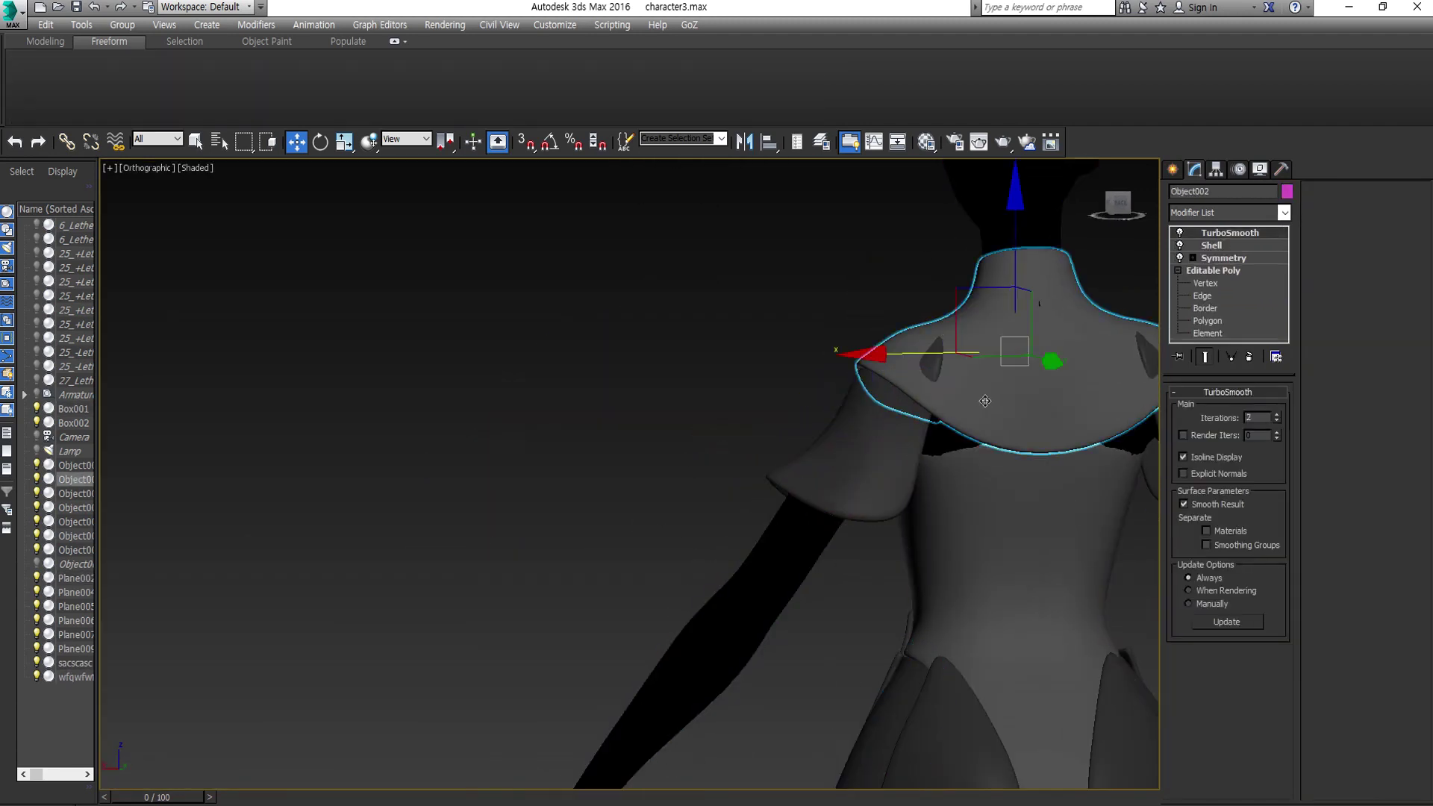
- Select a vertex on Box001's shoulder edge and inspect the cap from several angles
left_click(1207, 271)
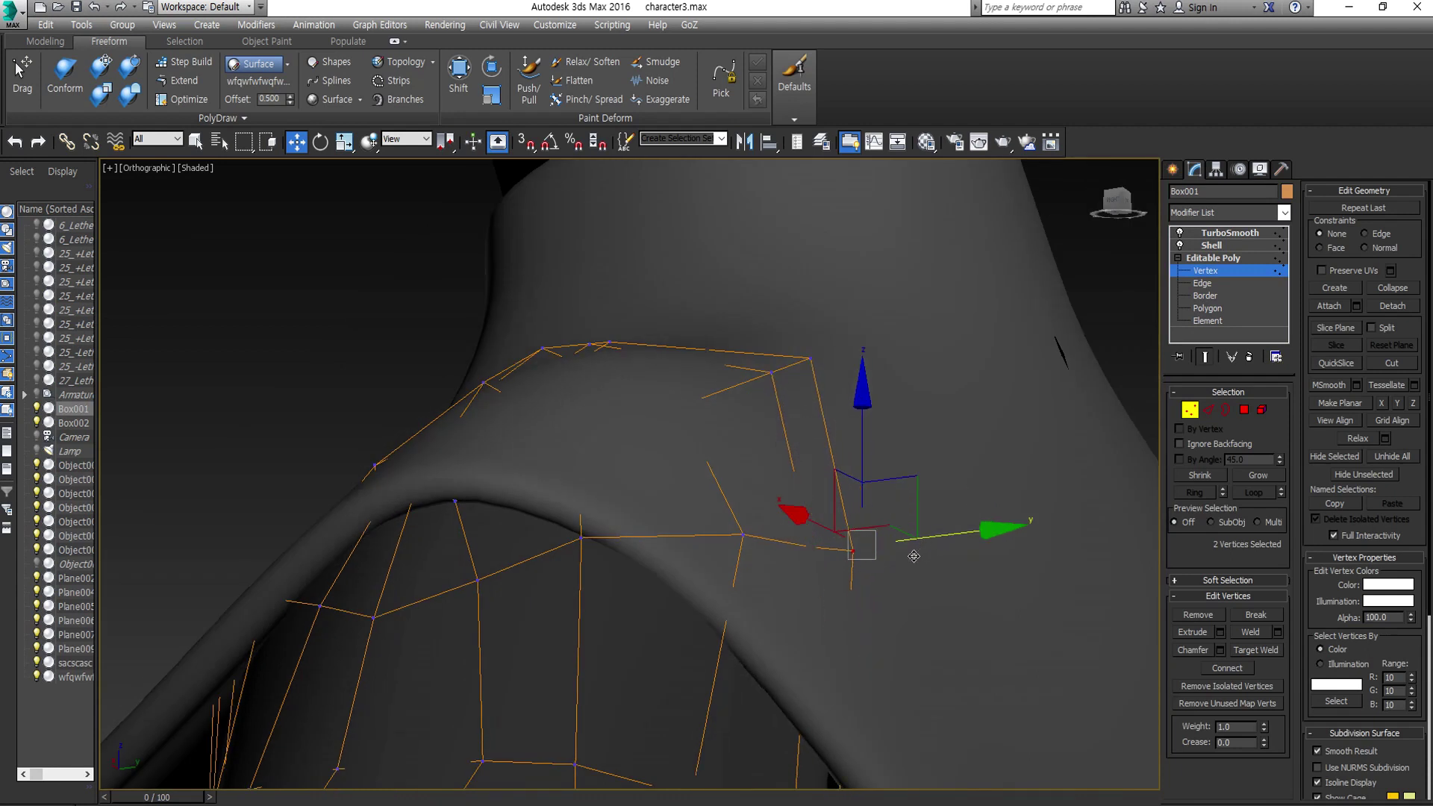
left_click(852, 550)
middle_click_drag(849, 529, 733, 578, "alt")
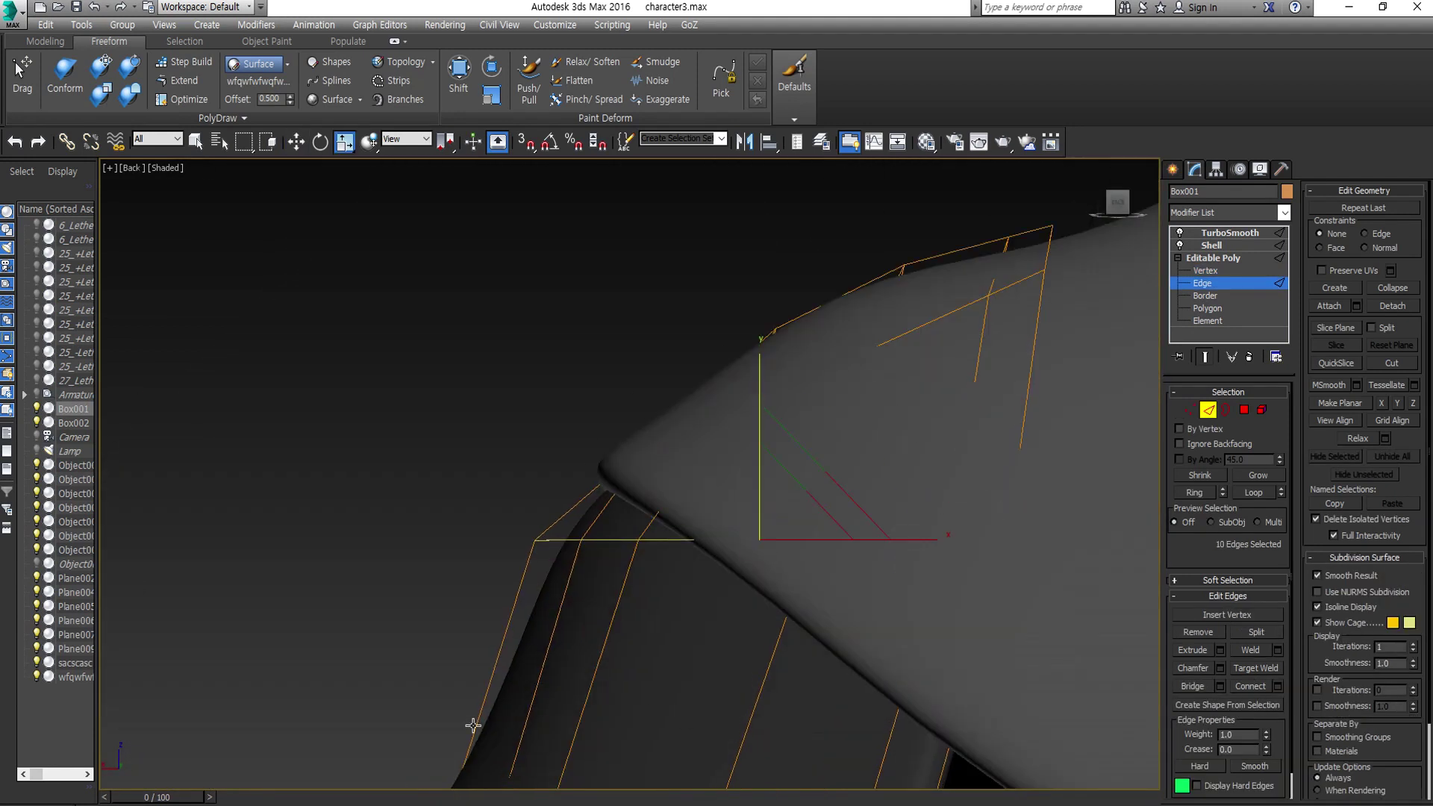
middle_click_drag(473, 726, 761, 365, "alt")
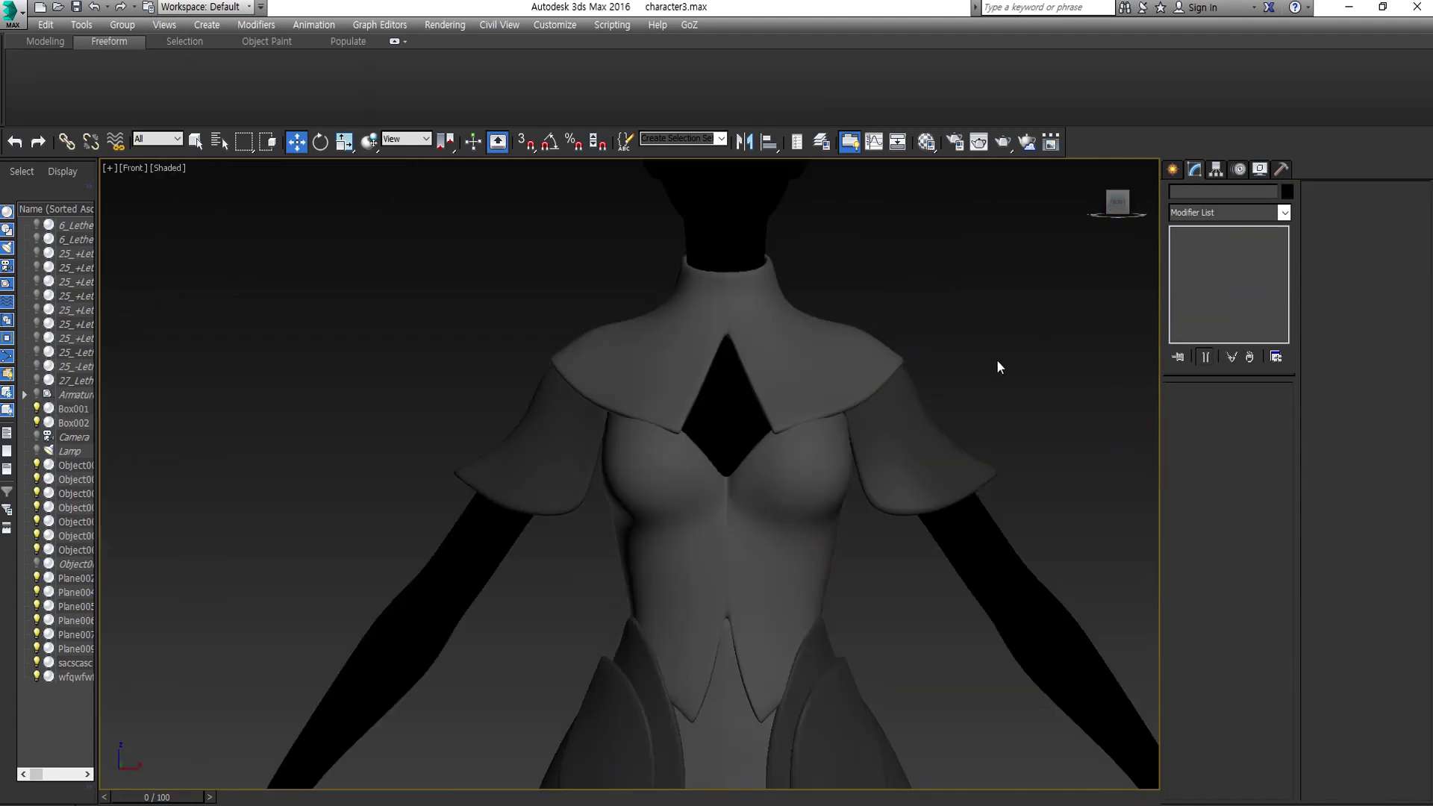
- Select the right shoulder cap and switch it to vertex level
left_click(960, 472)
scroll(889, 432, "up", 5)
scroll(889, 463, "up", 1)
scroll(903, 397, "down", 2)
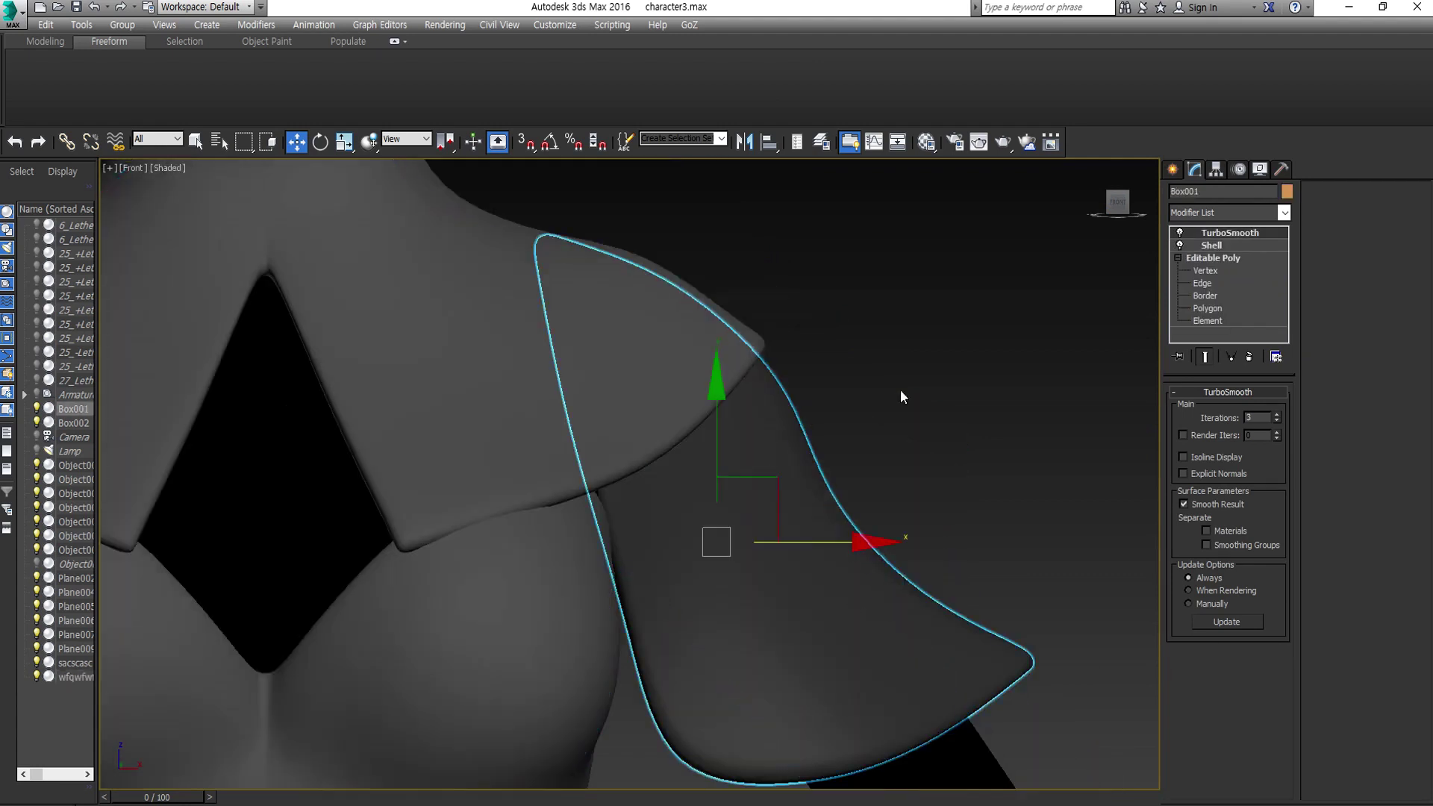
key("1")
scroll(908, 473, "down", 5)
scroll(908, 473, "up", 5)
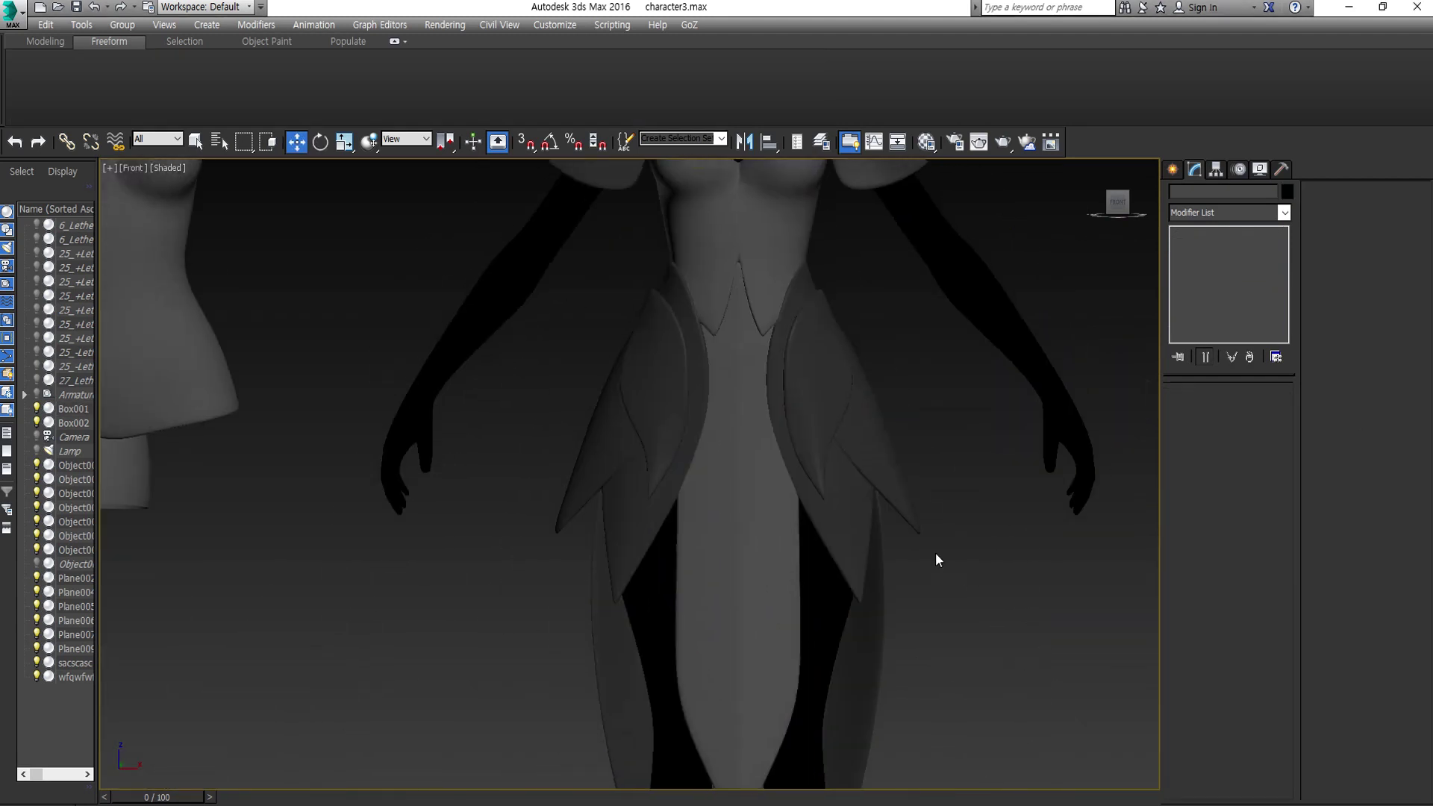
- Deselect everything and frame the skirt, legs and upper torso
left_click(934, 576)
scroll(950, 624, "down", 5)
scroll(879, 668, "down", 2)
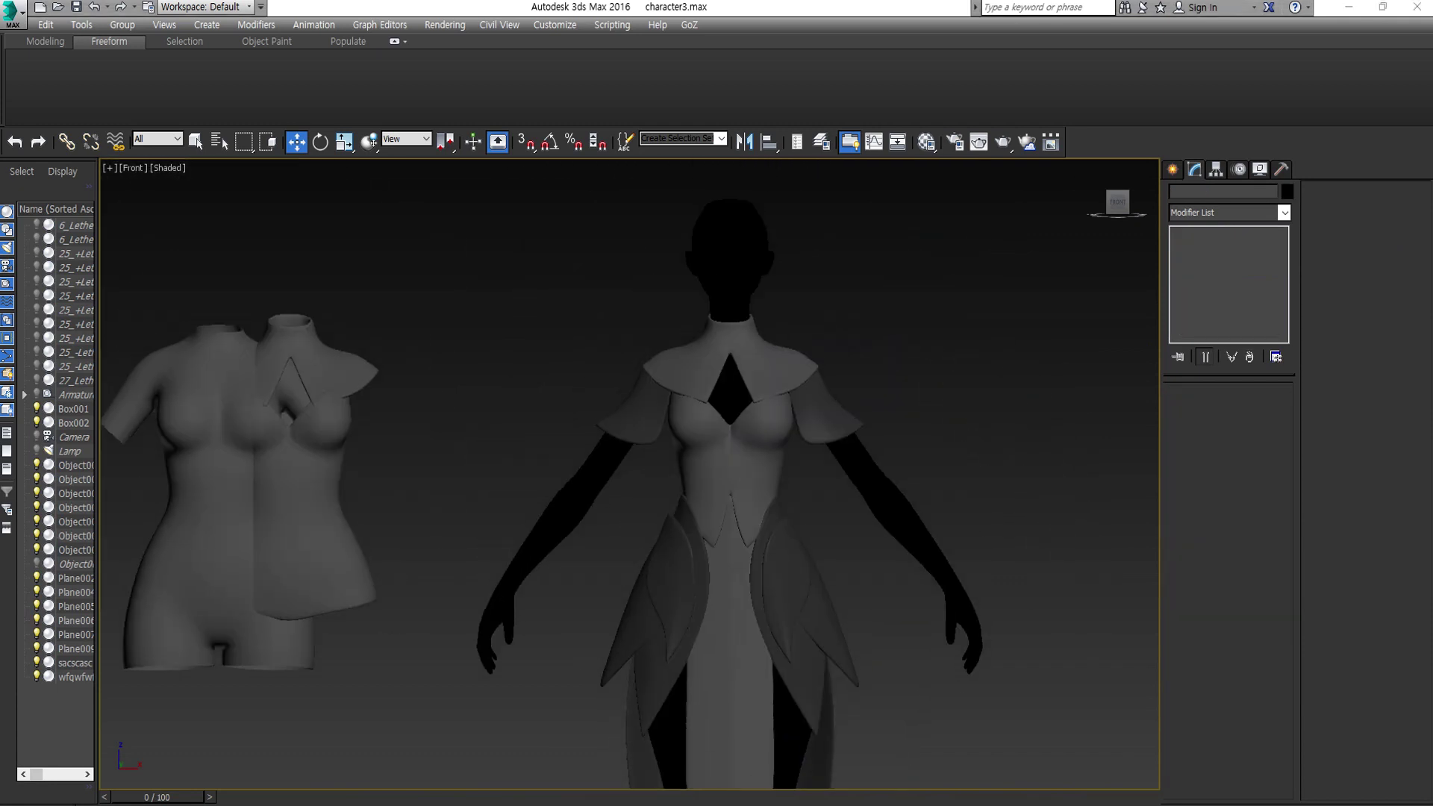
mouse_move(730, 677)
middle_mouse_down()
mouse_move(898, 595)
mouse_move(871, 444)
middle_mouse_up()
scroll(899, 594, "up", 3)
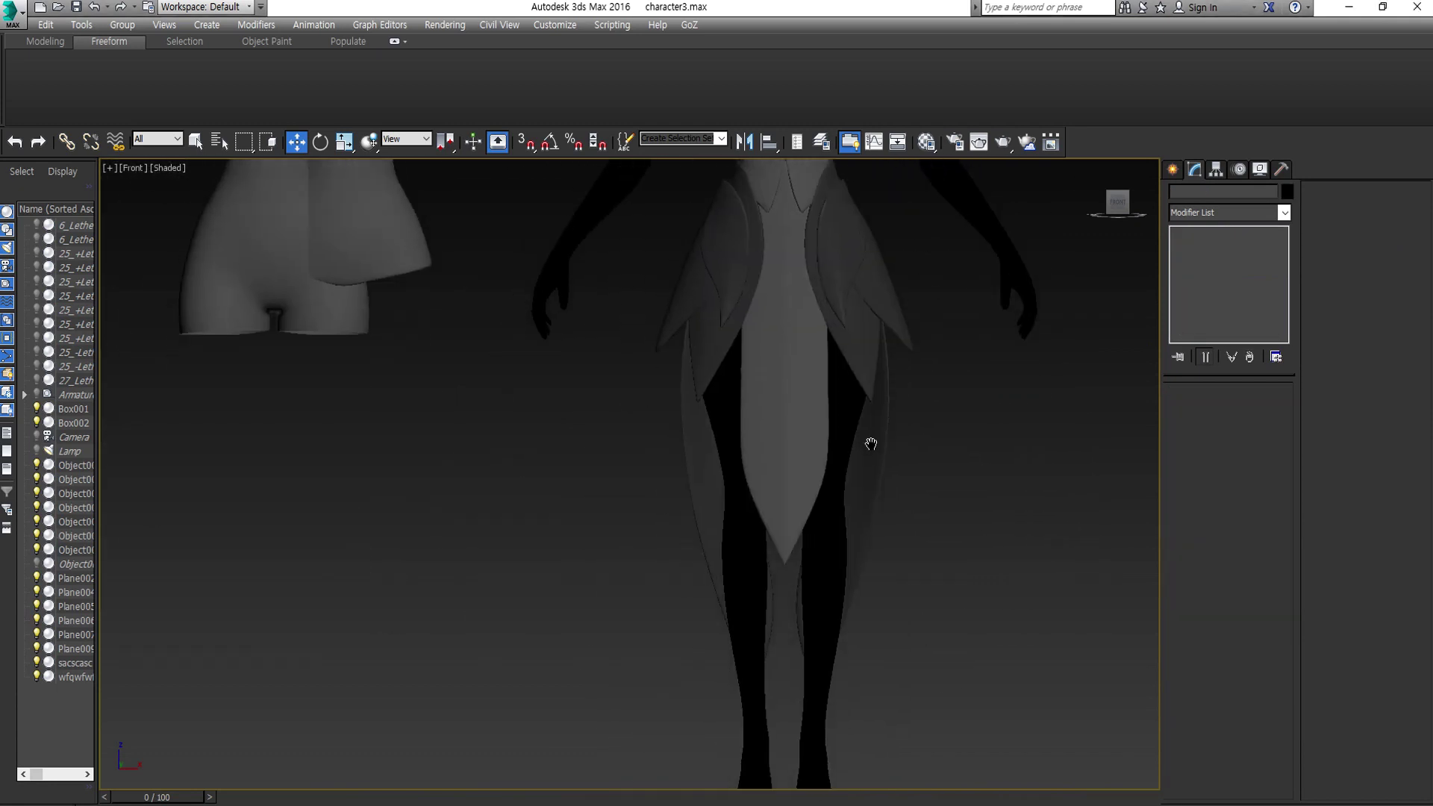
middle_click_drag(766, 399, 781, 705)
scroll(784, 614, "up", 3)
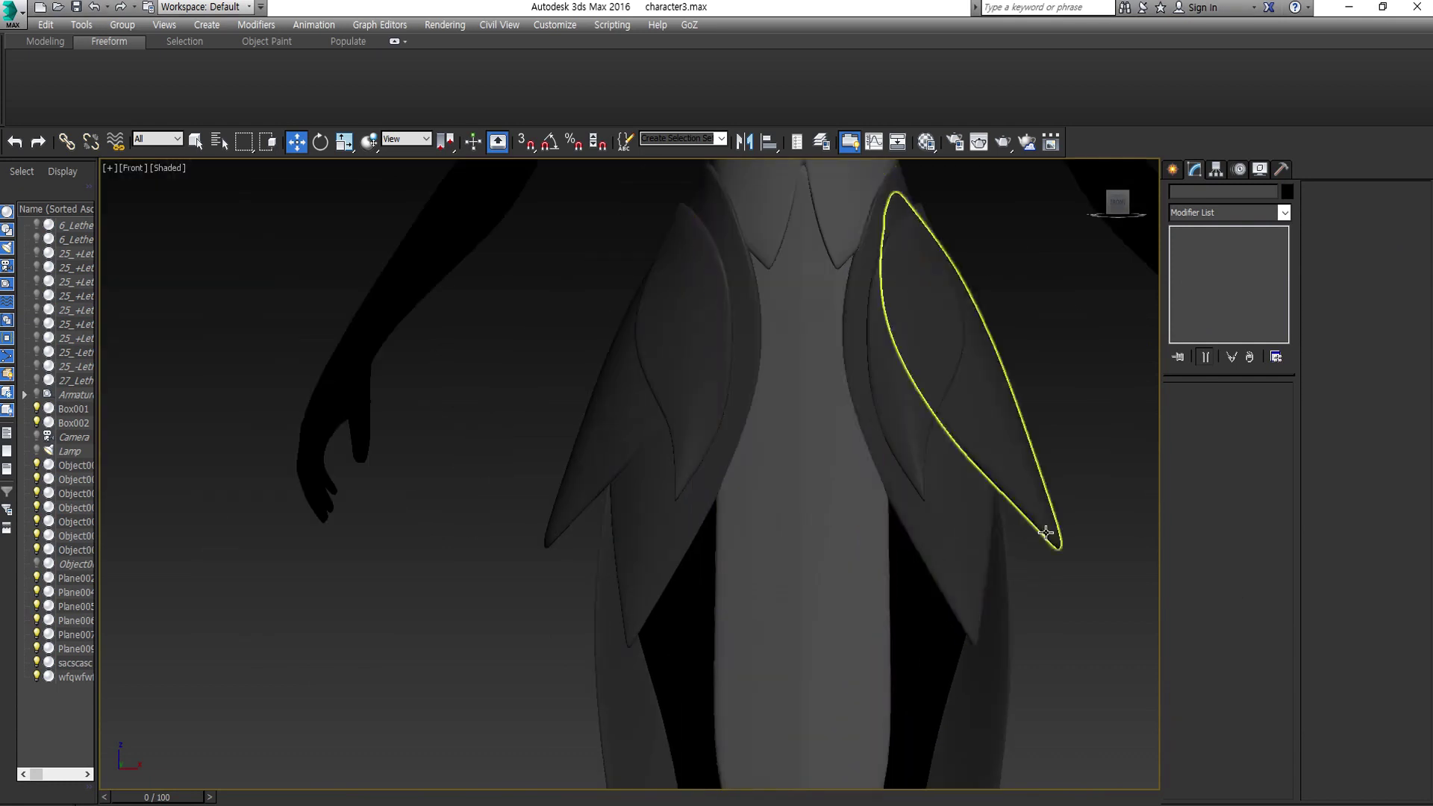
scroll(956, 523, "up", 2)
- Inspect Plane007's trim strips from the side at edge and polygon levels
key("2")
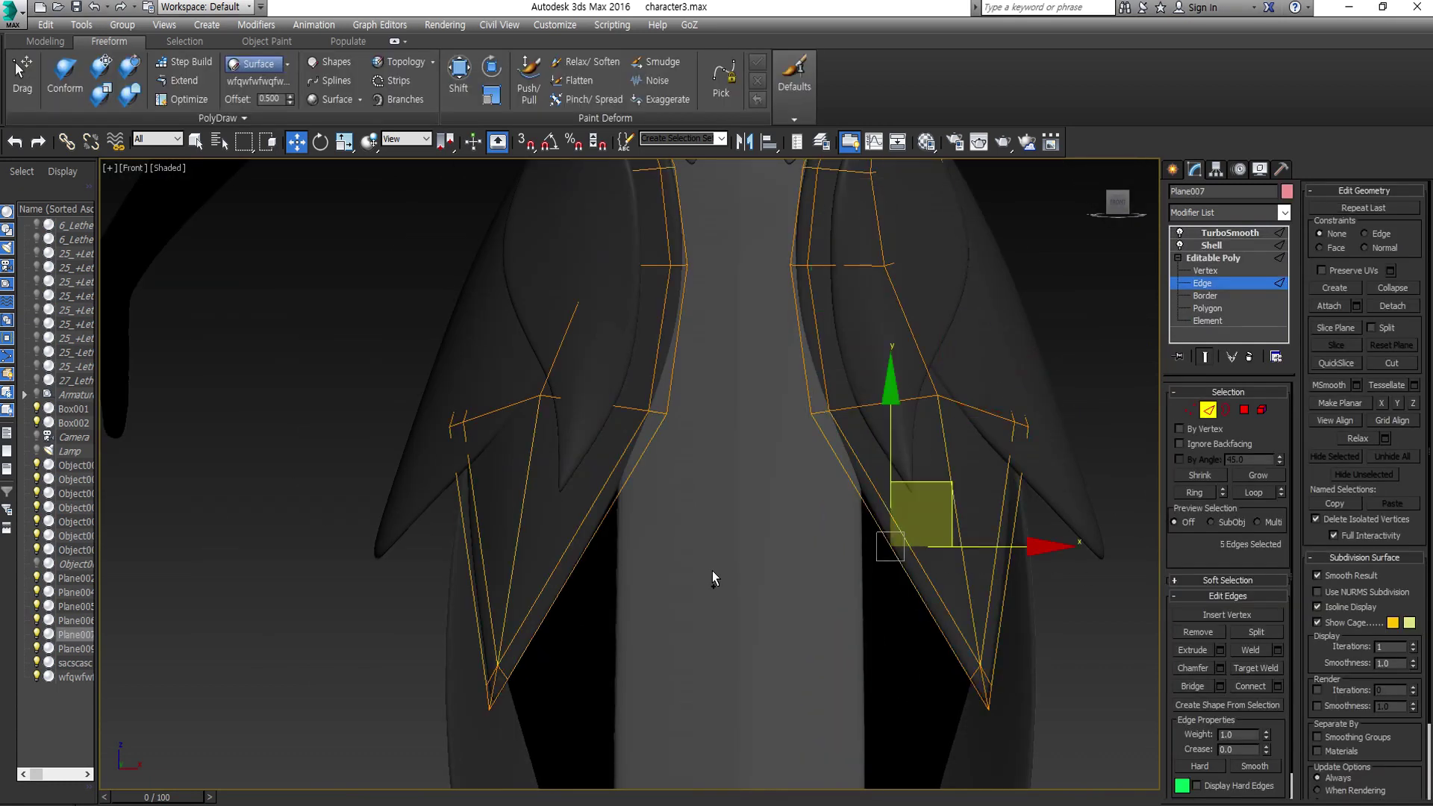
middle_click_drag(714, 578, 698, 587)
key("ctrl+d")
middle_click_drag(821, 523, 747, 373, "alt")
left_click(821, 298)
key("4")
middle_click_drag(820, 299, 738, 338)
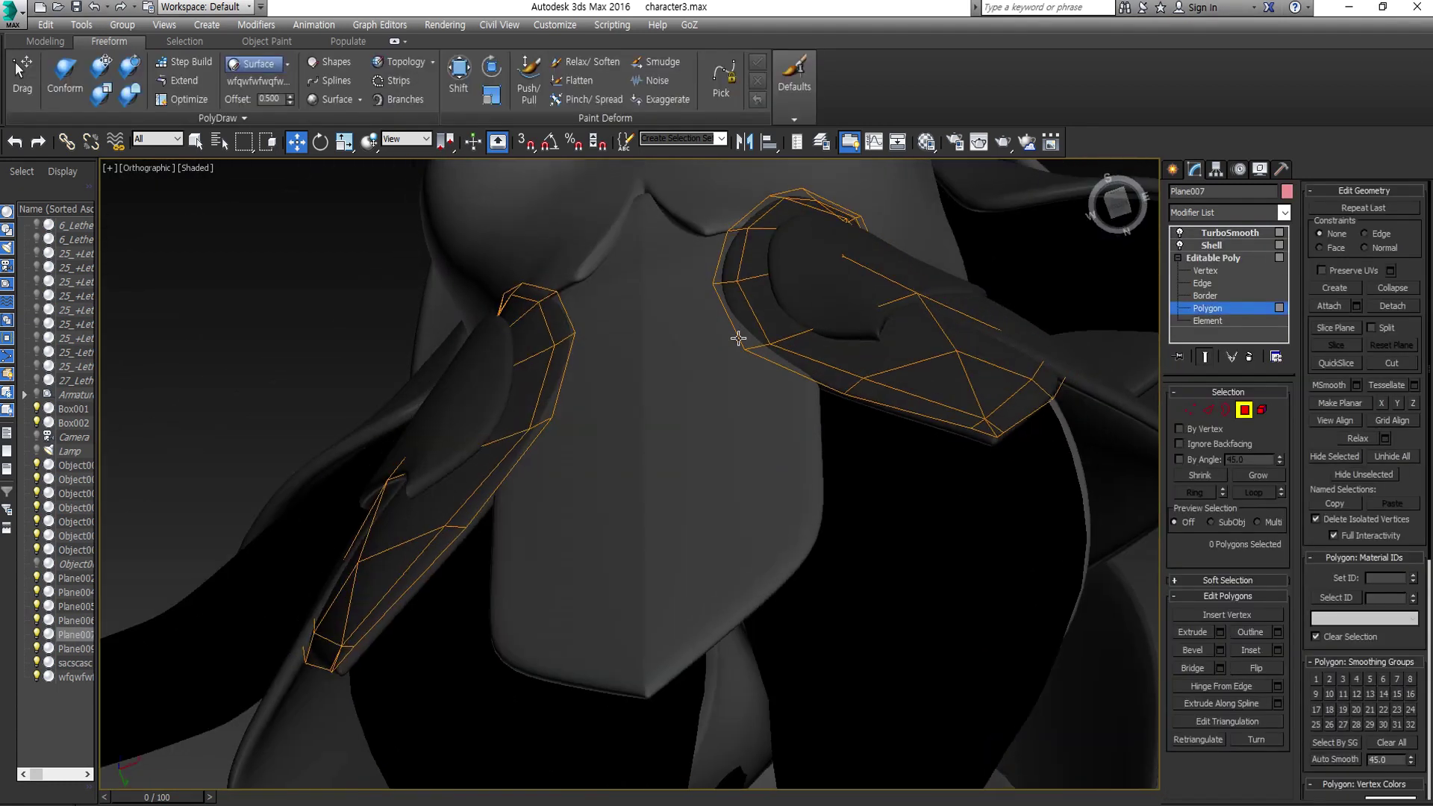
scroll(738, 338, "up", 2)
- Select more trim-strip edges, then return to a front view at vertex level
key("2")
mouse_move(785, 410)
middle_mouse_down("alt")
mouse_move(825, 391)
mouse_move(736, 400)
mouse_move(613, 442)
mouse_move(752, 262)
mouse_move(672, 373)
middle_mouse_up("alt")
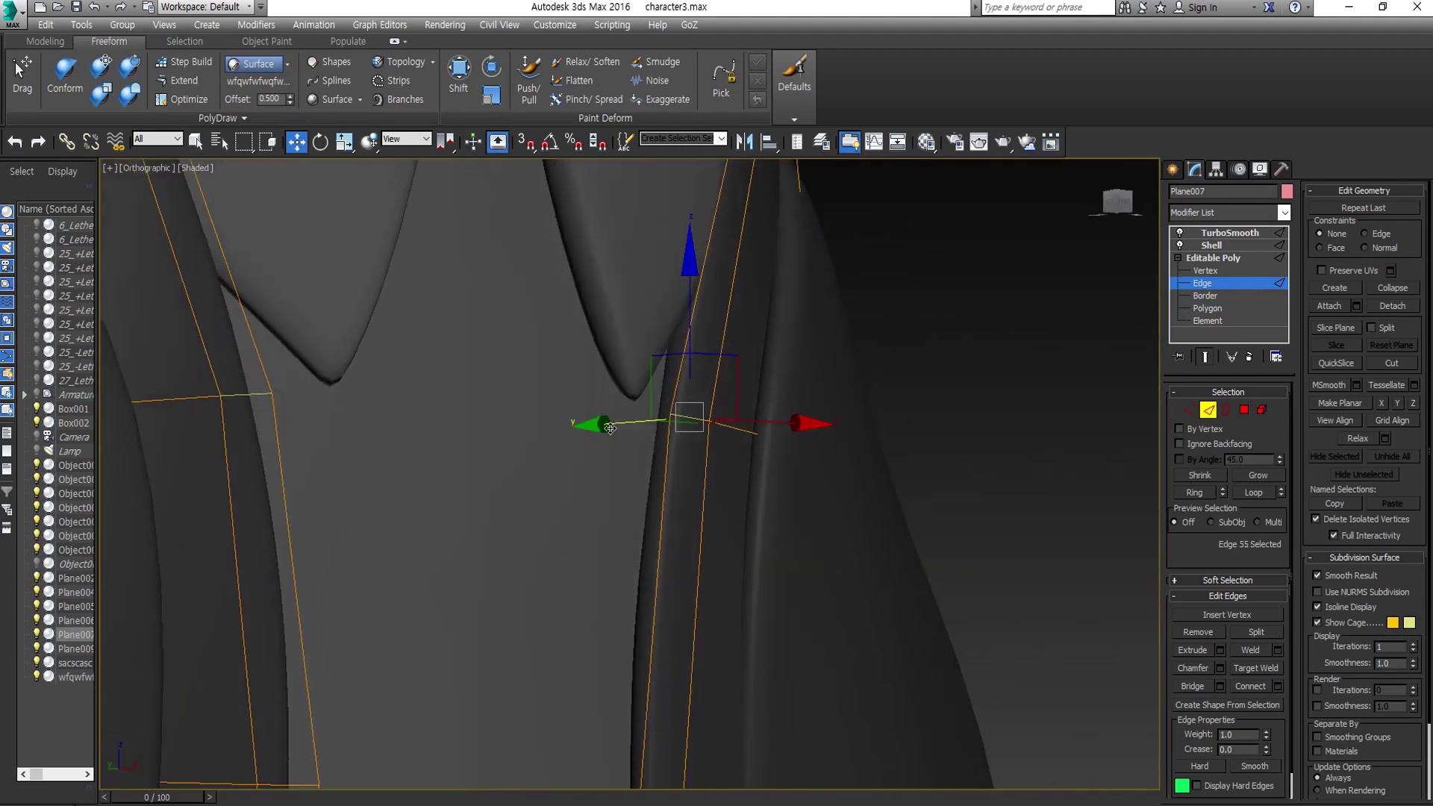
scroll(558, 448, "down", 3)
middle_click_drag(558, 448, 567, 441, "alt")
left_click(1103, 215)
key("1")
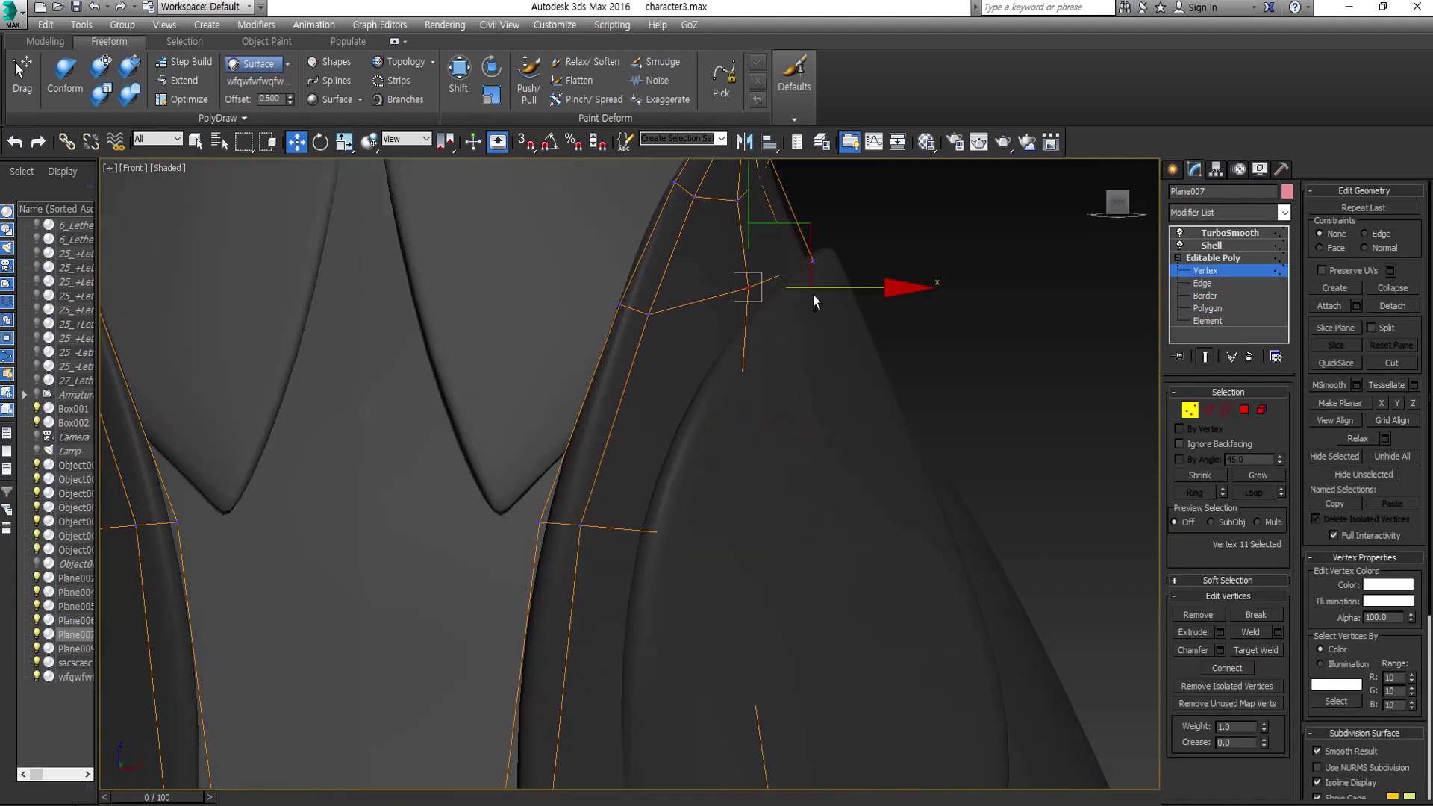
scroll(1104, 415, "down", 5)
- Put the right skirt petal in vertex mode and inspect its cage from several angles
left_click(1058, 492)
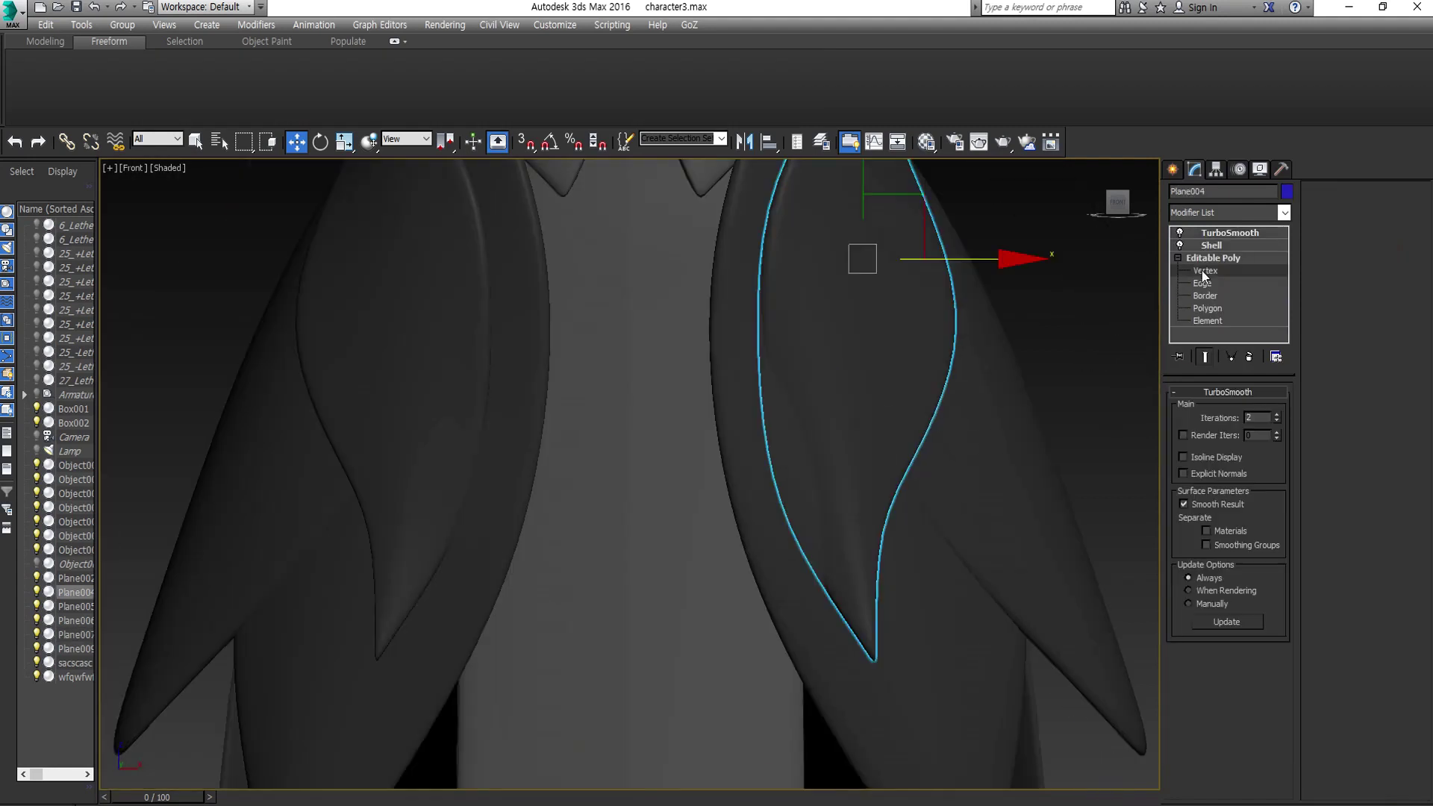
left_click(1205, 271)
middle_click_drag(858, 463, 795, 495, "alt")
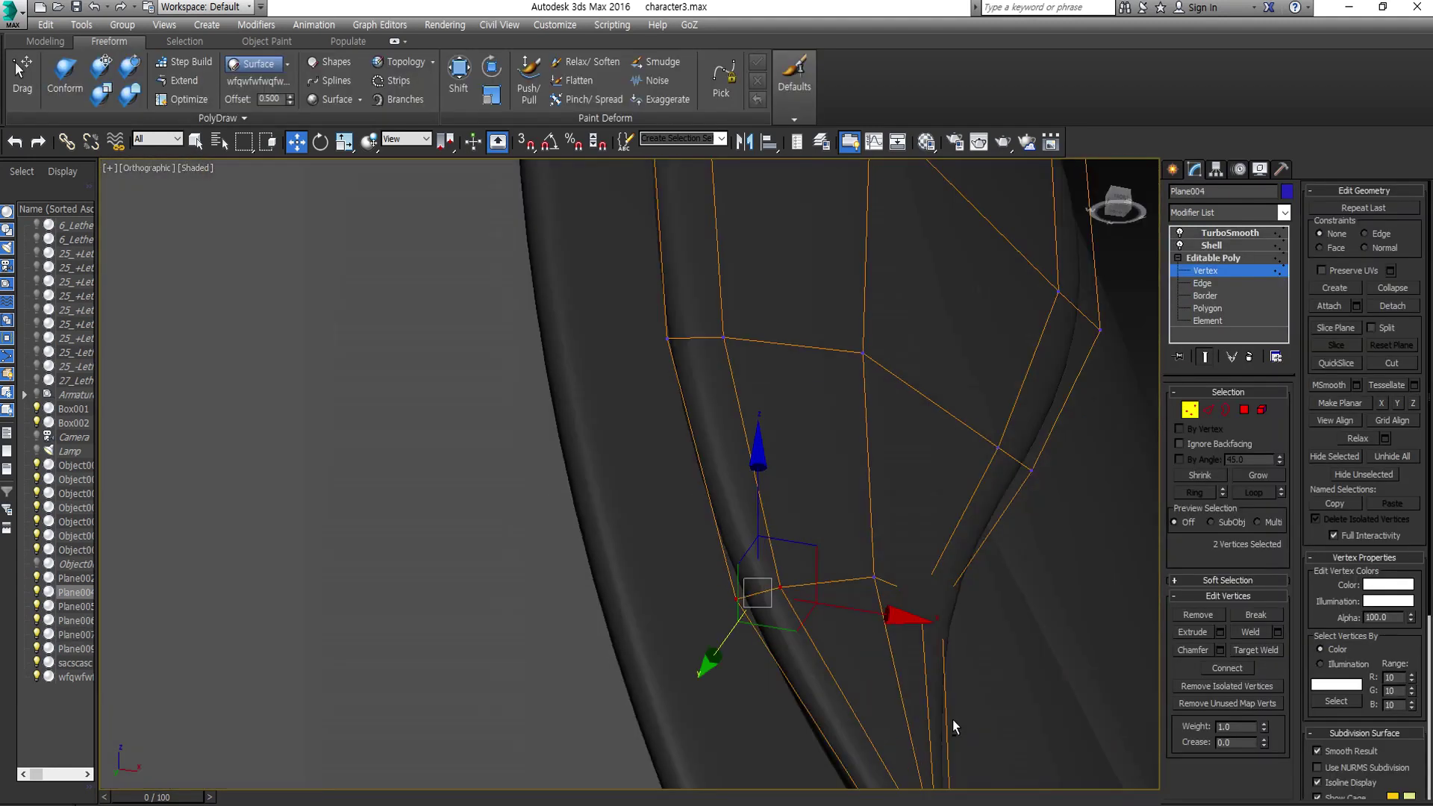
middle_click_drag(793, 495, 607, 666, "alt")
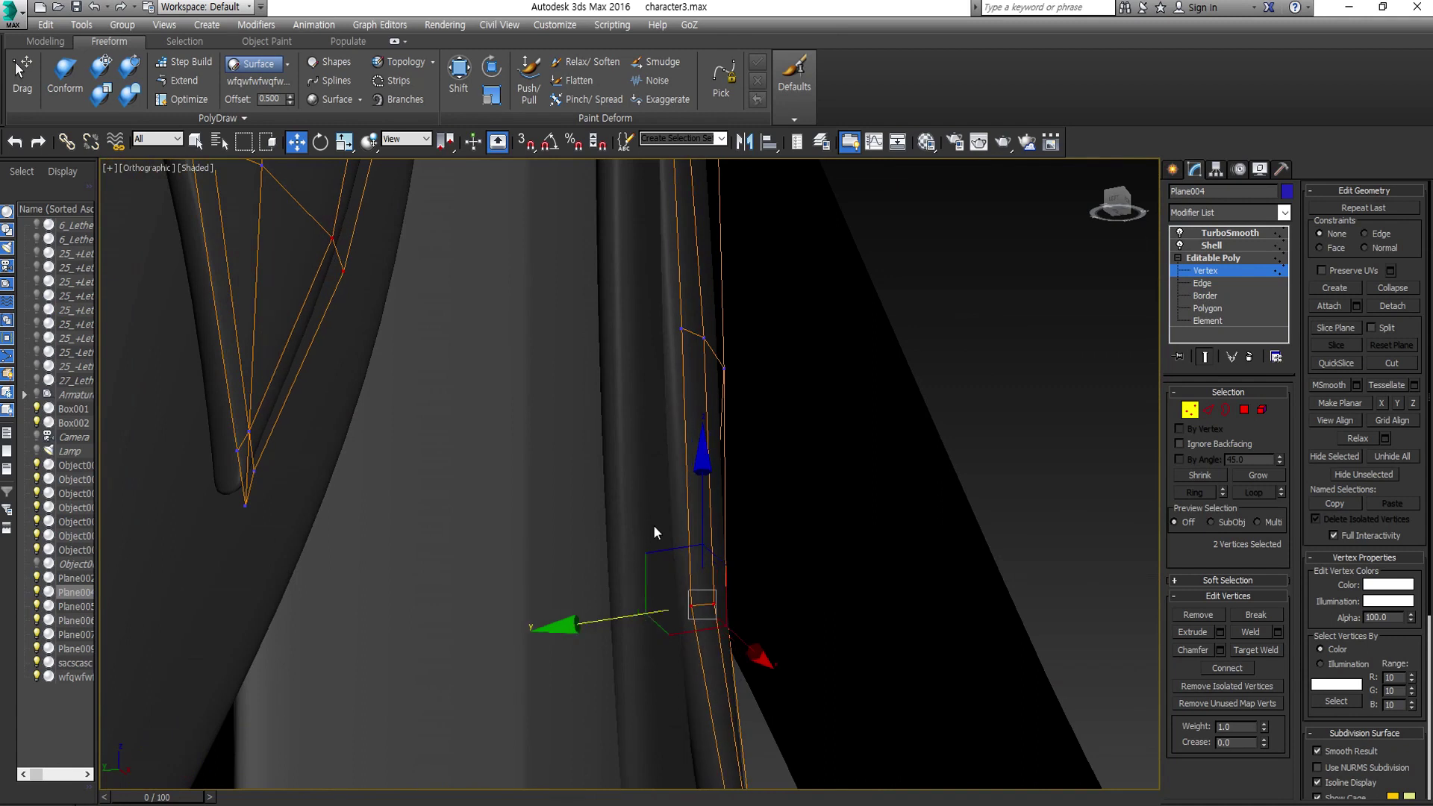
middle_click_drag(653, 531, 626, 438, "alt")
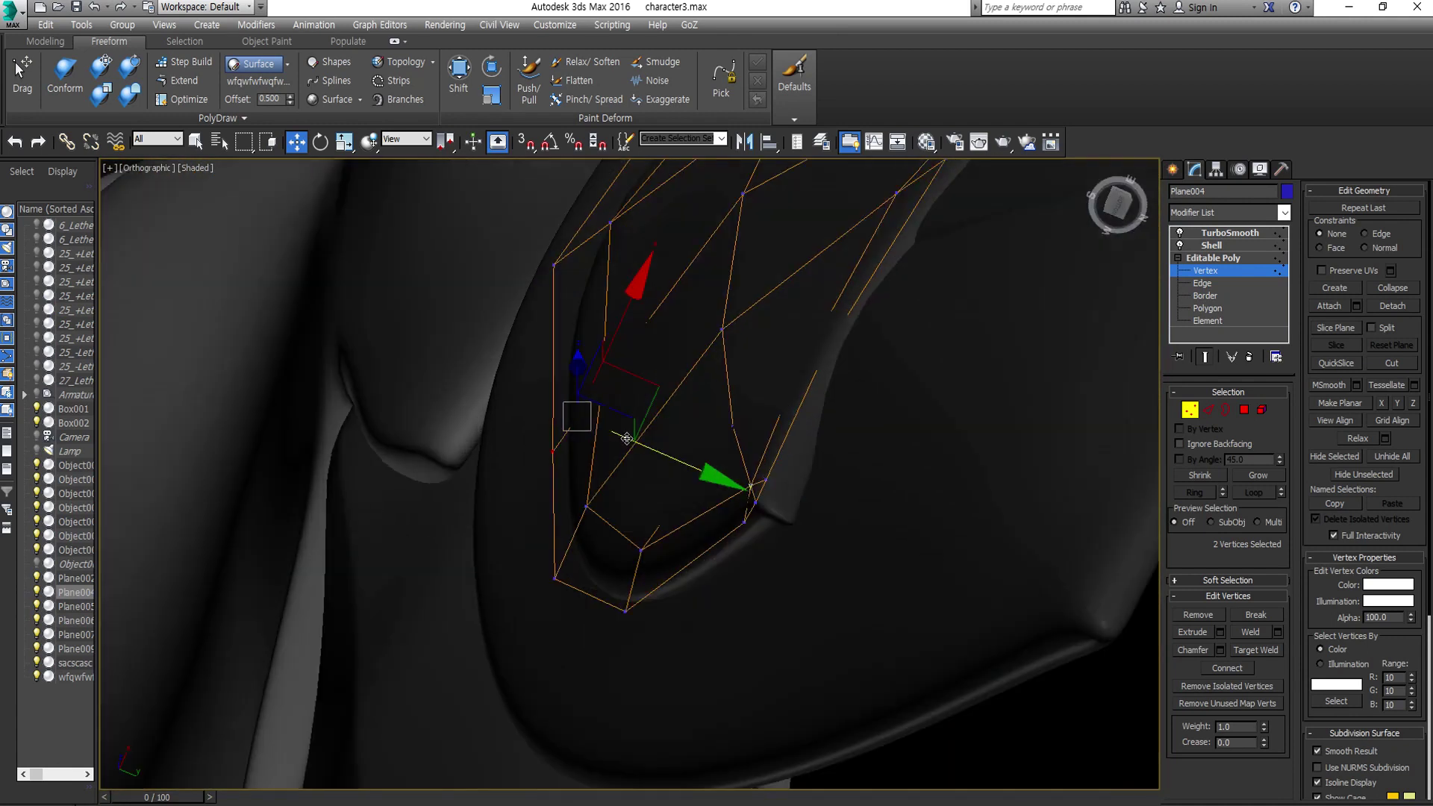
middle_click_drag(713, 564, 696, 468, "alt")
scroll(696, 468, "up", 5)
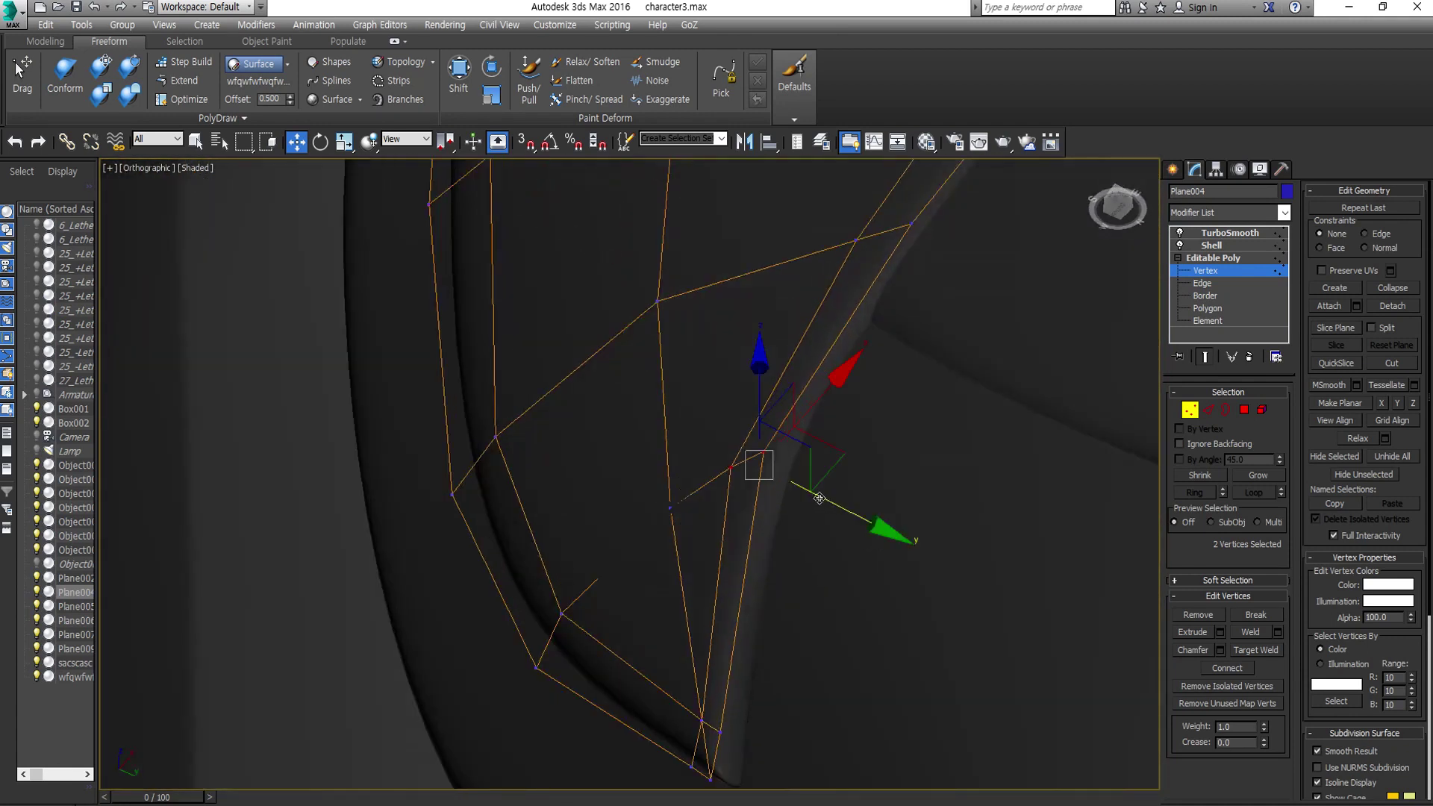
middle_click_drag(820, 497, 909, 407, "alt")
mouse_move(972, 491)
middle_mouse_down("alt")
mouse_move(933, 381)
mouse_move(1048, 365)
mouse_move(1095, 416)
middle_mouse_up("alt")
scroll(986, 543, "down", 3)
scroll(986, 543, "up", 5)
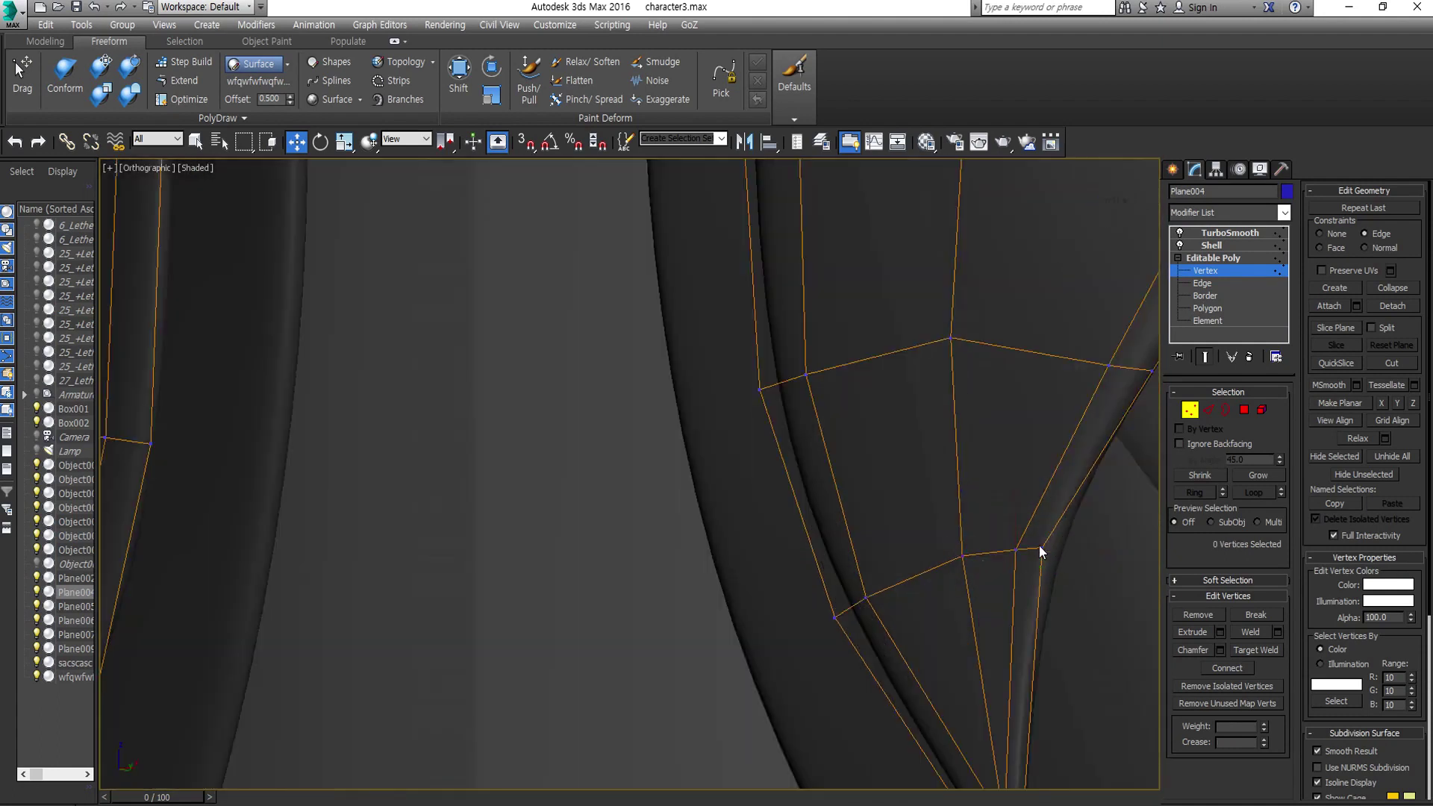
- Pick and reposition several vertices on the right panel's cage
left_click(935, 569)
mouse_move(972, 408)
middle_mouse_down("alt")
mouse_move(883, 416)
mouse_move(963, 338)
mouse_move(963, 314)
mouse_move(911, 492)
mouse_move(971, 306)
middle_mouse_up("alt")
left_click(893, 406)
left_click(928, 374)
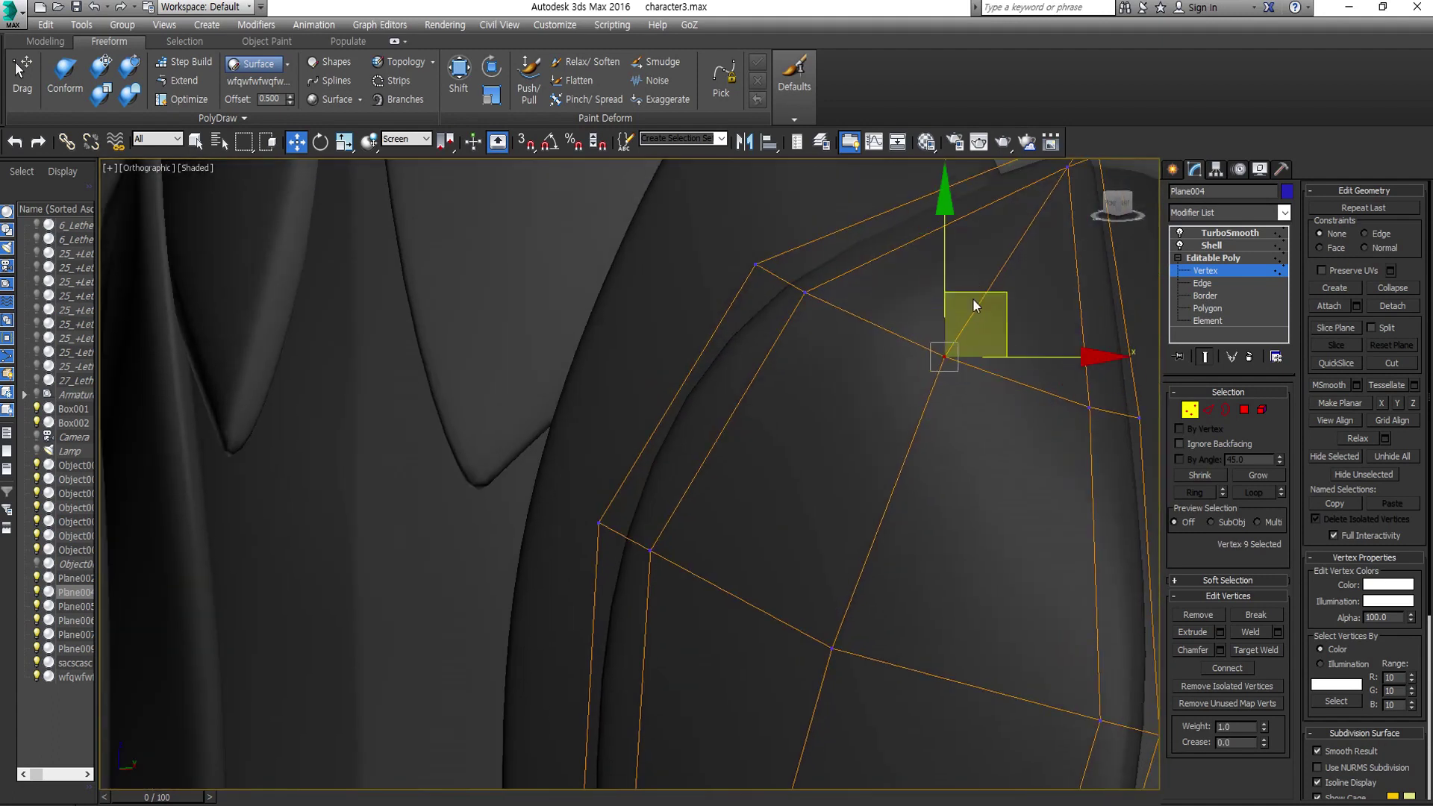
scroll(948, 388, "down", 5)
- Return to Front view, deselect, then reselect the right petal panel Plane004
key("f")
left_click(1116, 357)
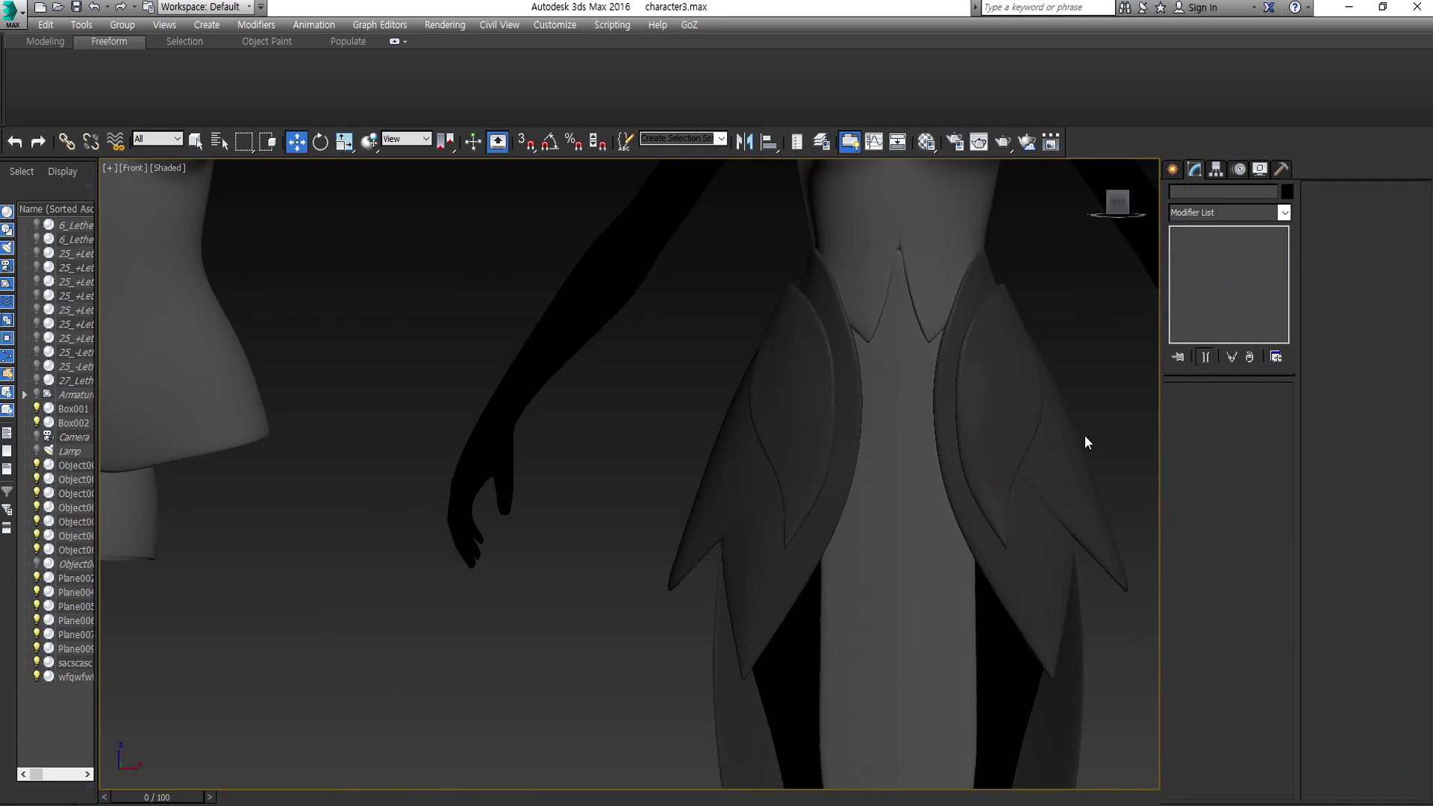
scroll(1086, 441, "up", 3)
left_click(921, 525)
scroll(867, 453, "up", 3)
scroll(929, 424, "down", 2)
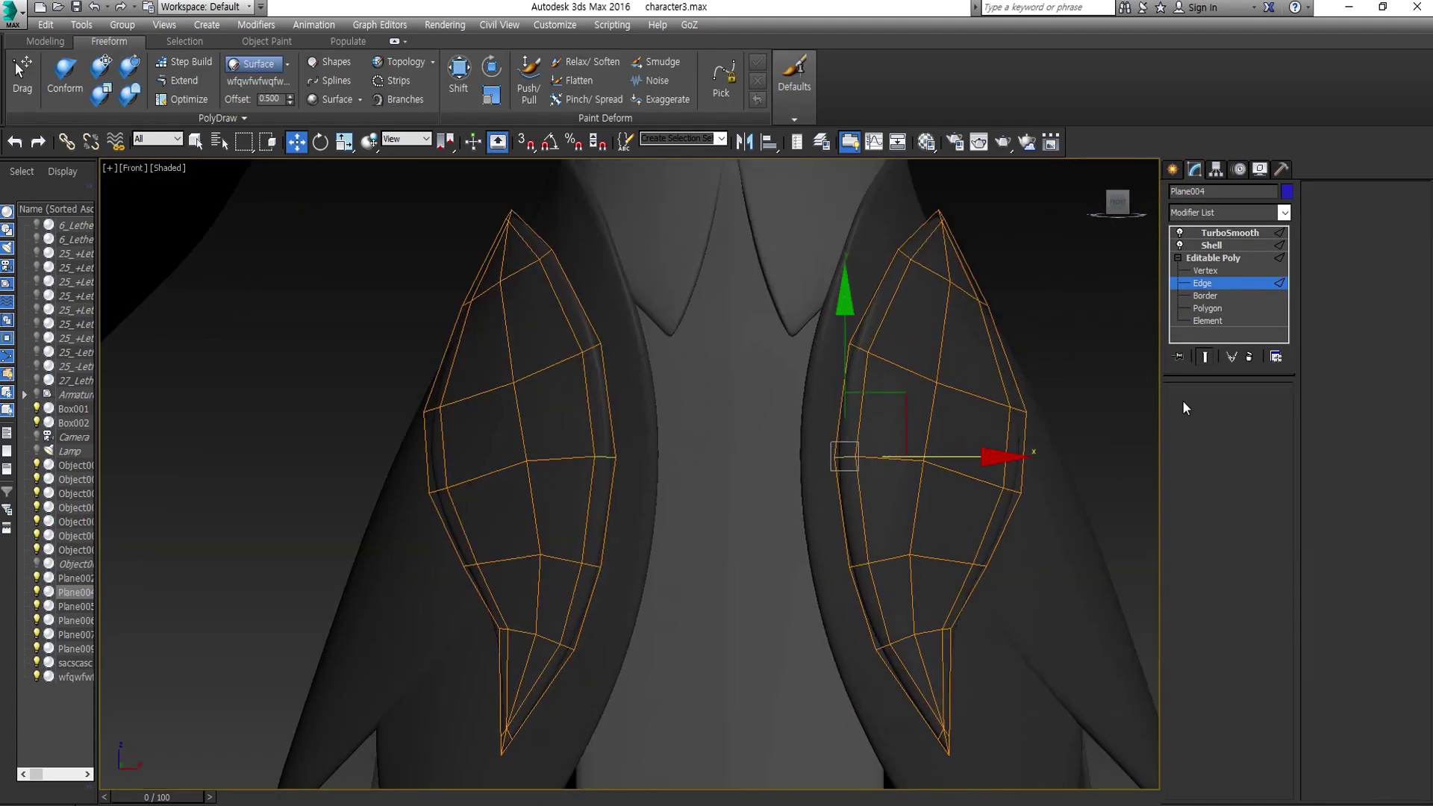
scroll(983, 409, "down", 3)
- Select and frame Plane002 at vertex level, then deselect it
left_click(988, 404)
key("z")
left_click(1205, 270)
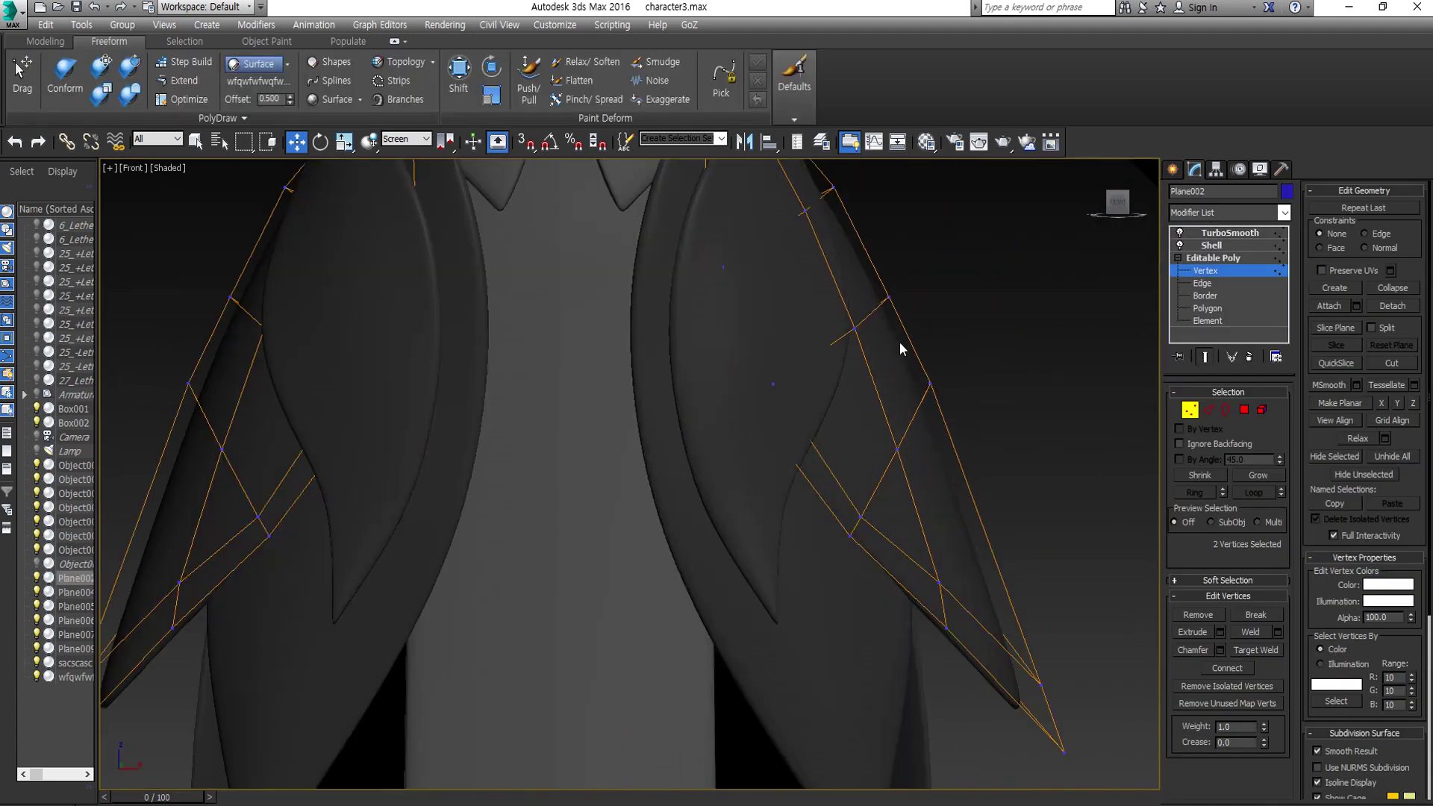
scroll(853, 324, "up", 2)
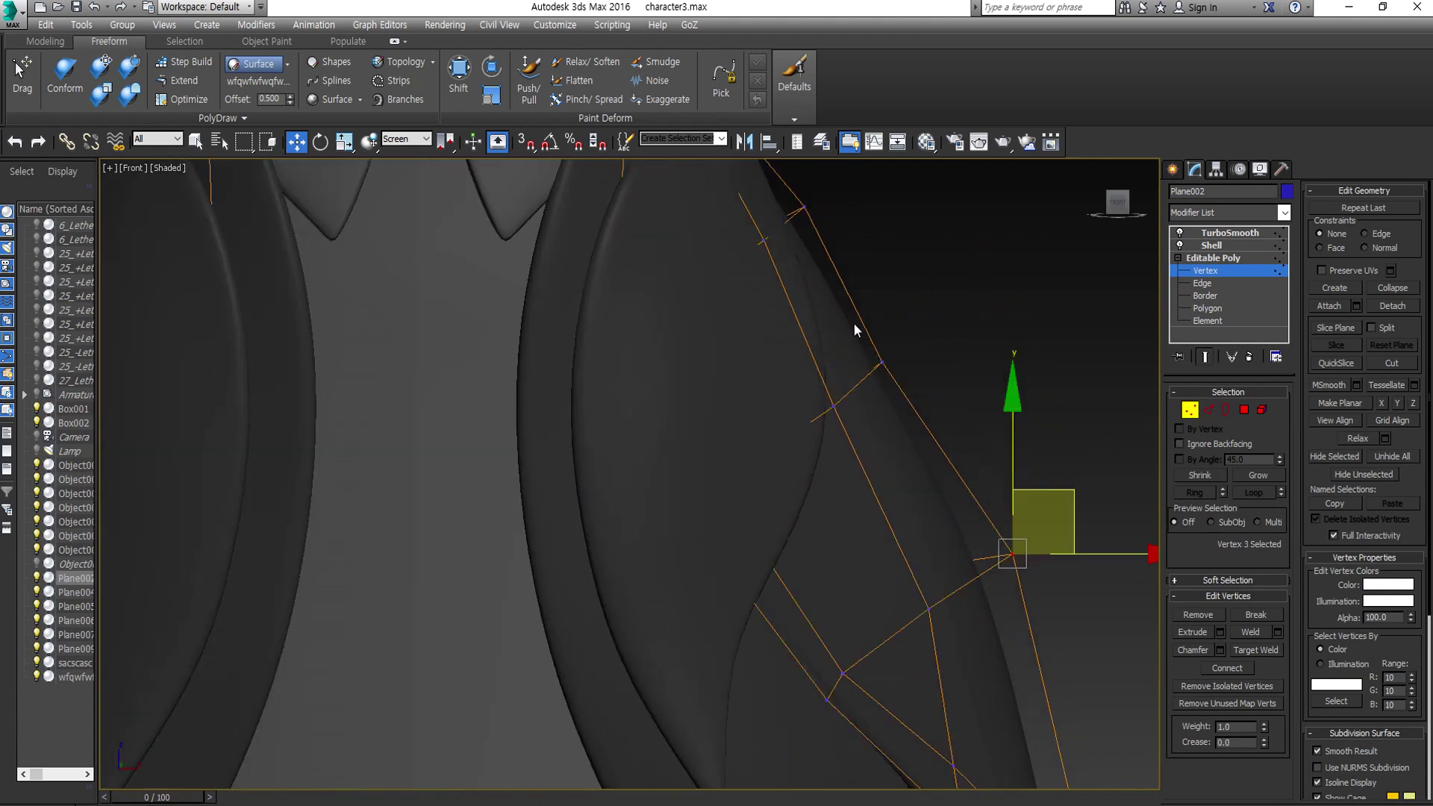
scroll(970, 482, "down", 3)
scroll(1053, 475, "down", 3)
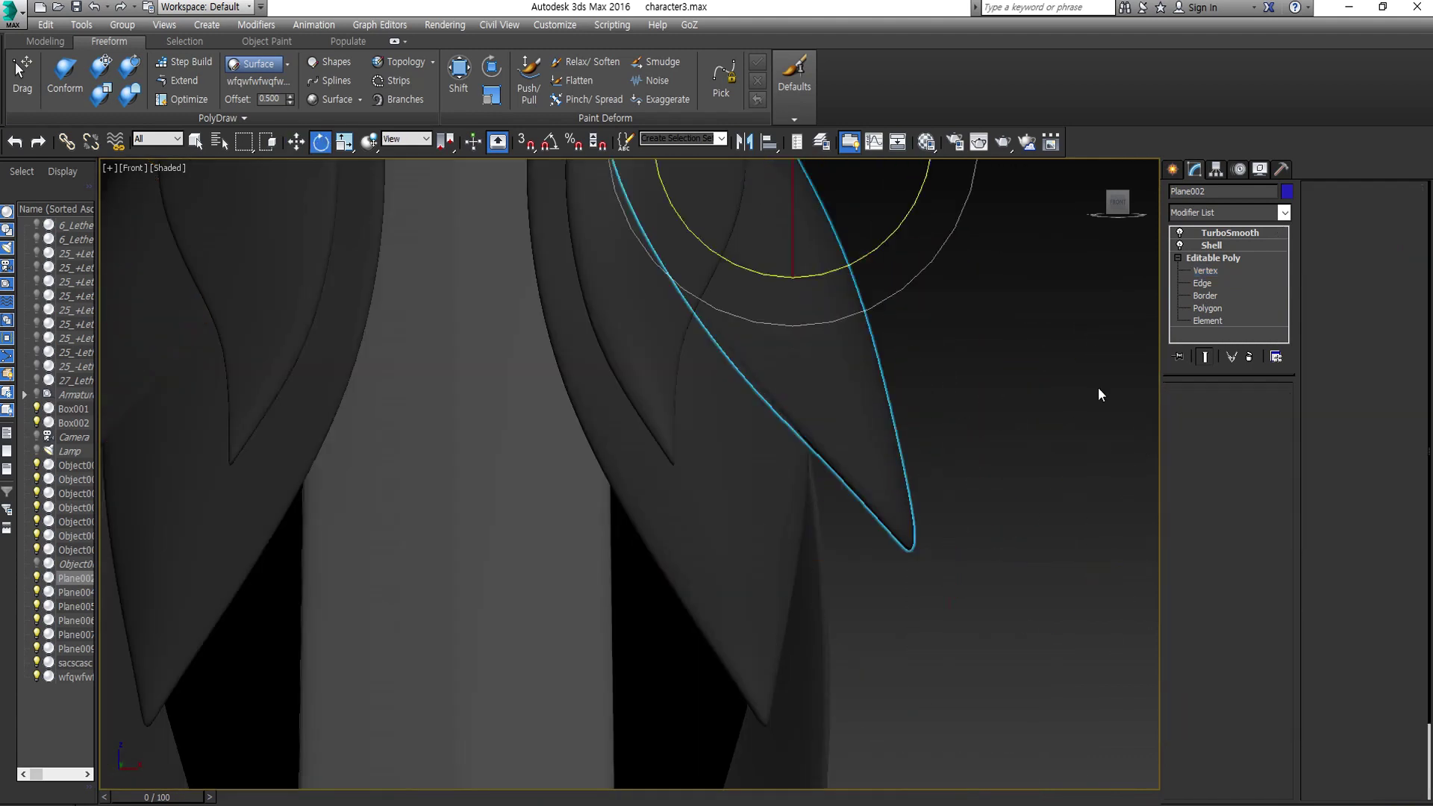
left_click(1099, 387)
scroll(1098, 387, "down", 4)
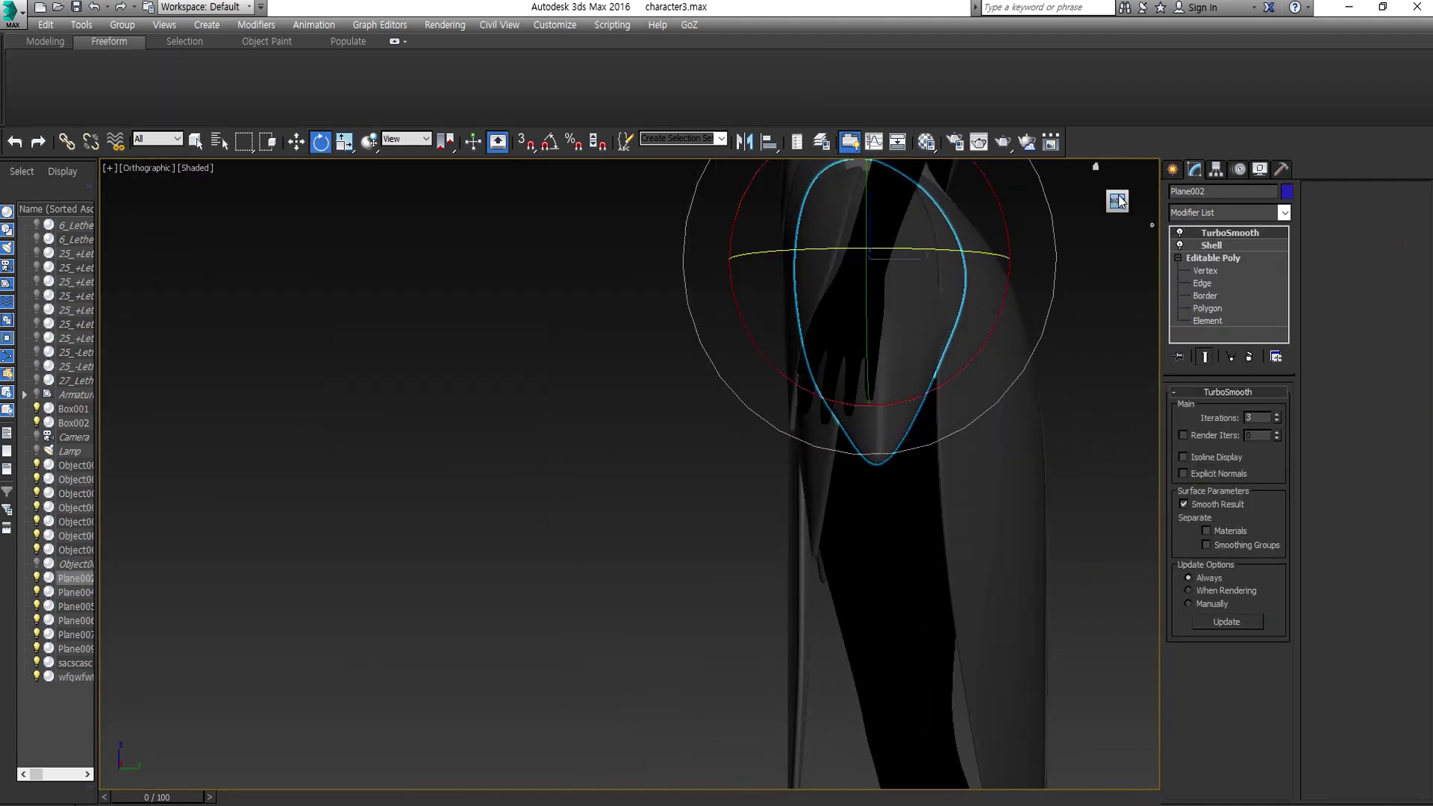
scroll(812, 580, "down", 2)
- Nudge a Plane002 vertex and select the tip vertex pair for moving and rotating
middle_click_drag(1007, 201, 977, 407)
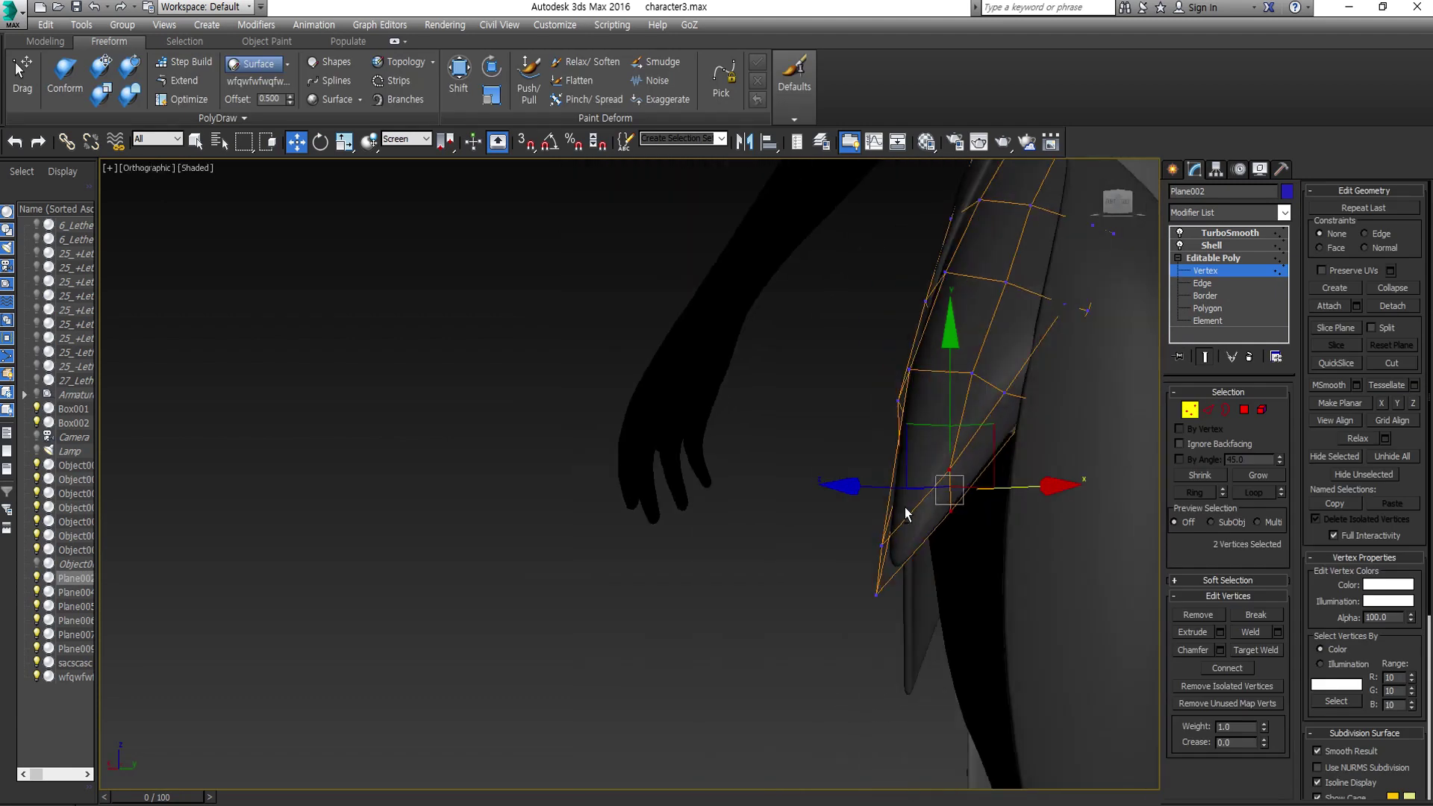
middle_click_drag(963, 338, 1086, 254, "alt")
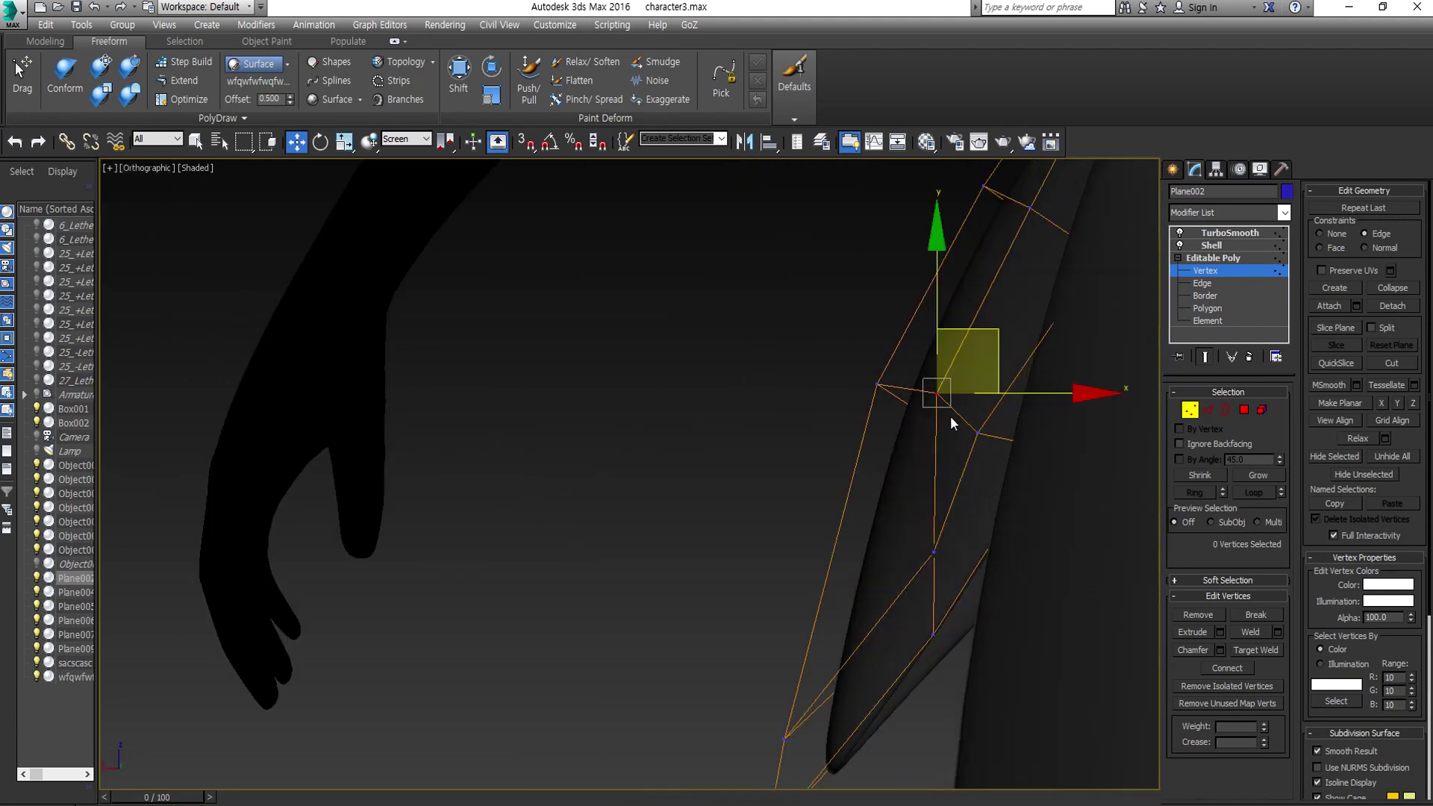
left_click_drag(985, 392, 1011, 402)
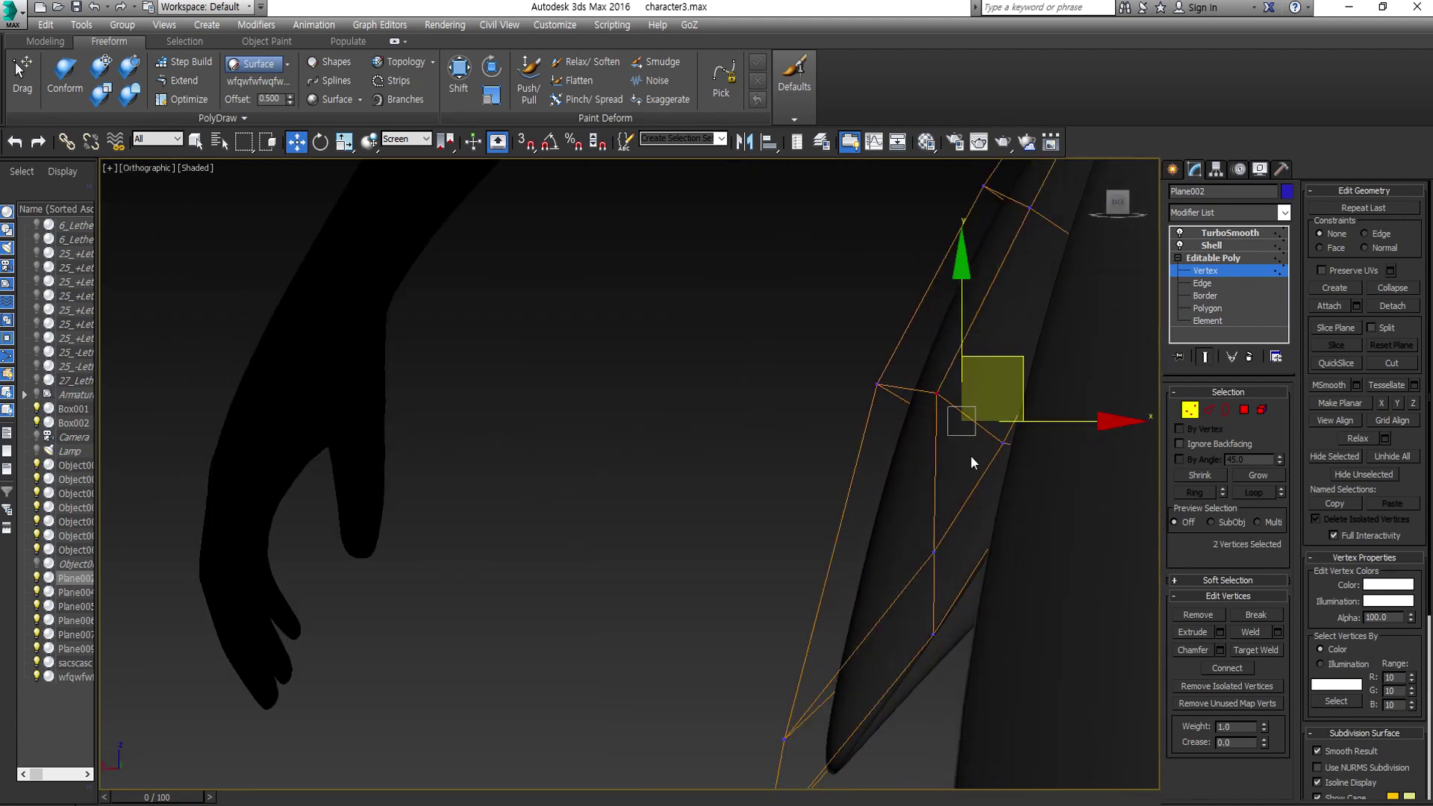
key("w")
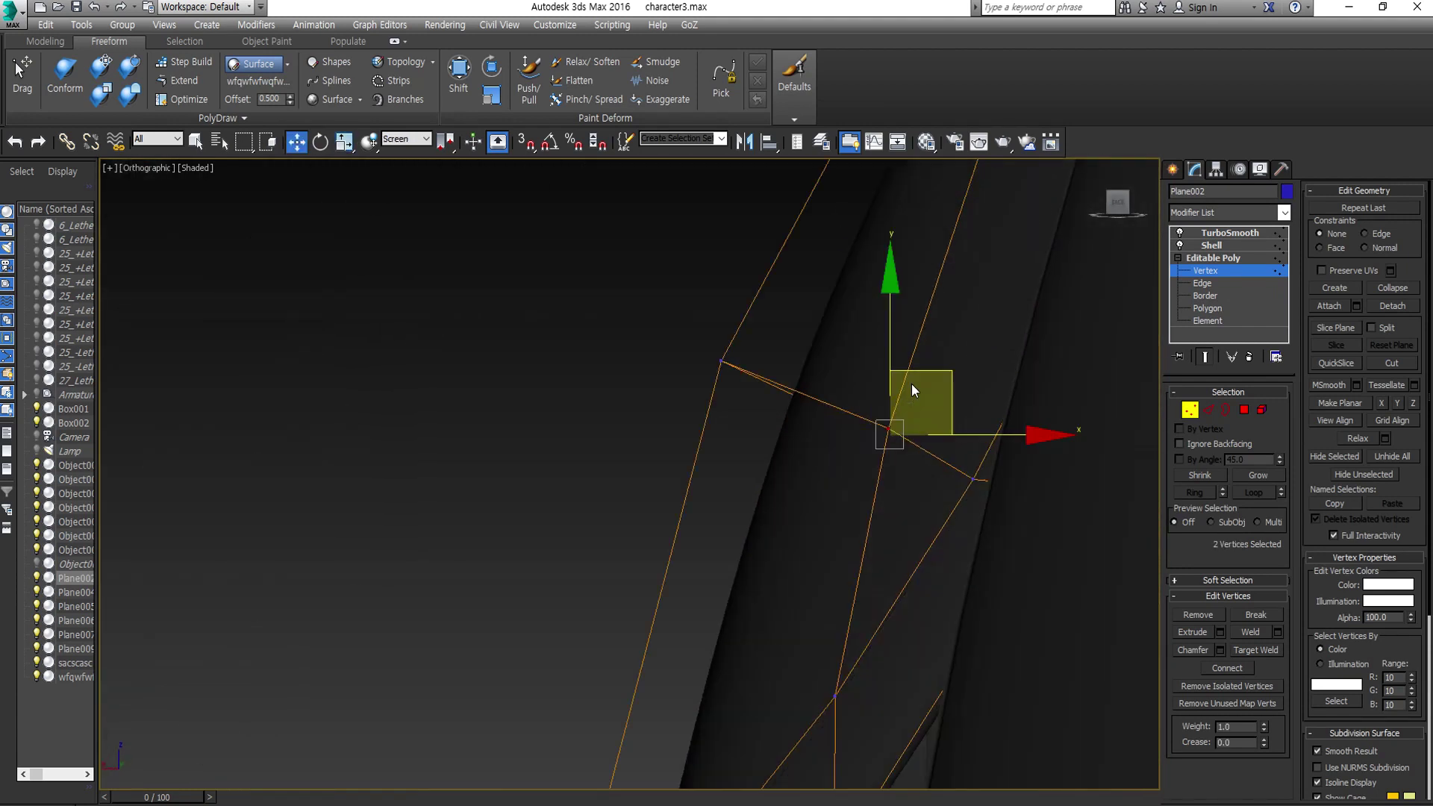
mouse_move(912, 384)
middle_mouse_down()
mouse_move(805, 382)
mouse_move(835, 358)
mouse_move(718, 616)
middle_mouse_up()
left_click(804, 381)
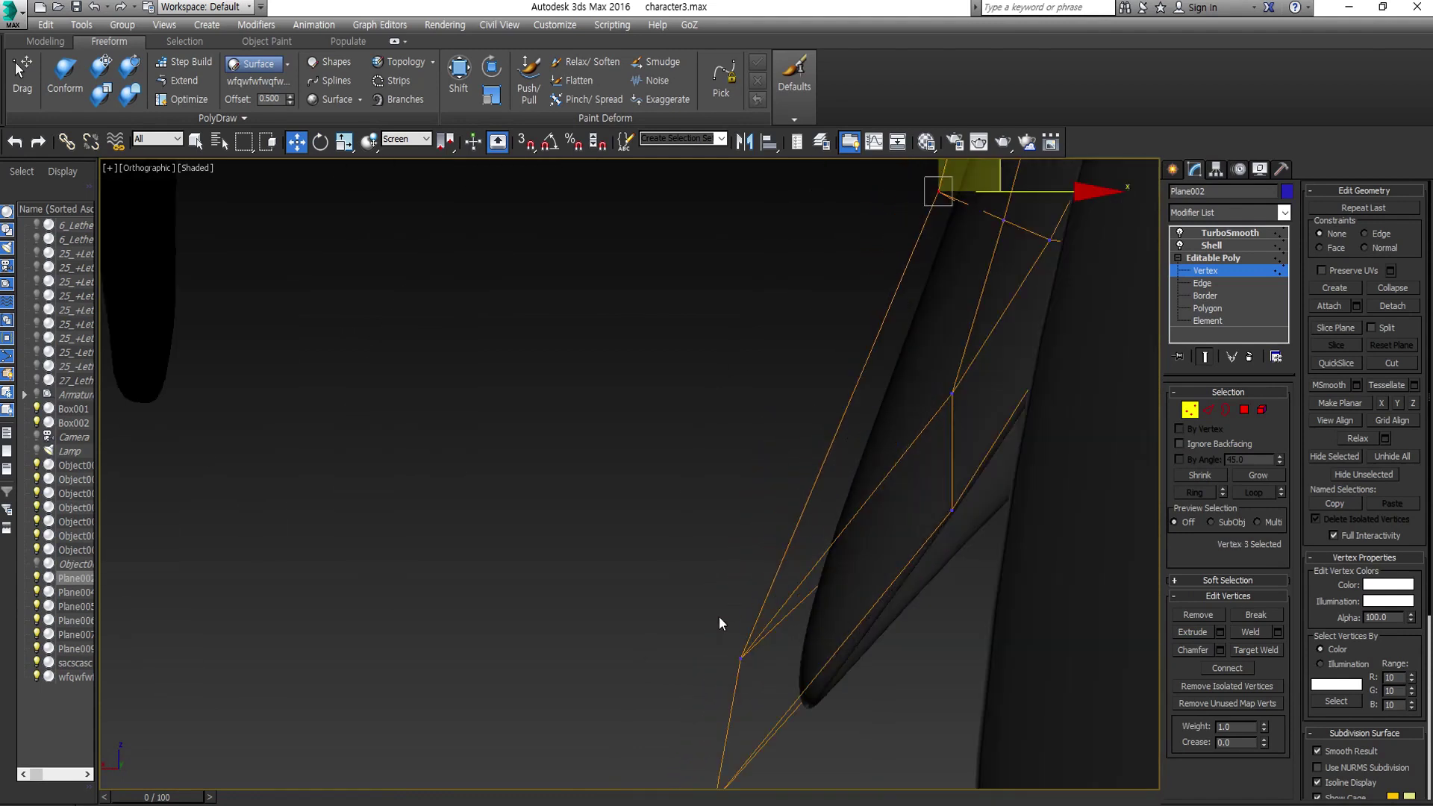
left_click_drag(702, 597, 735, 634)
key("e")
scroll(849, 455, "down", 3)
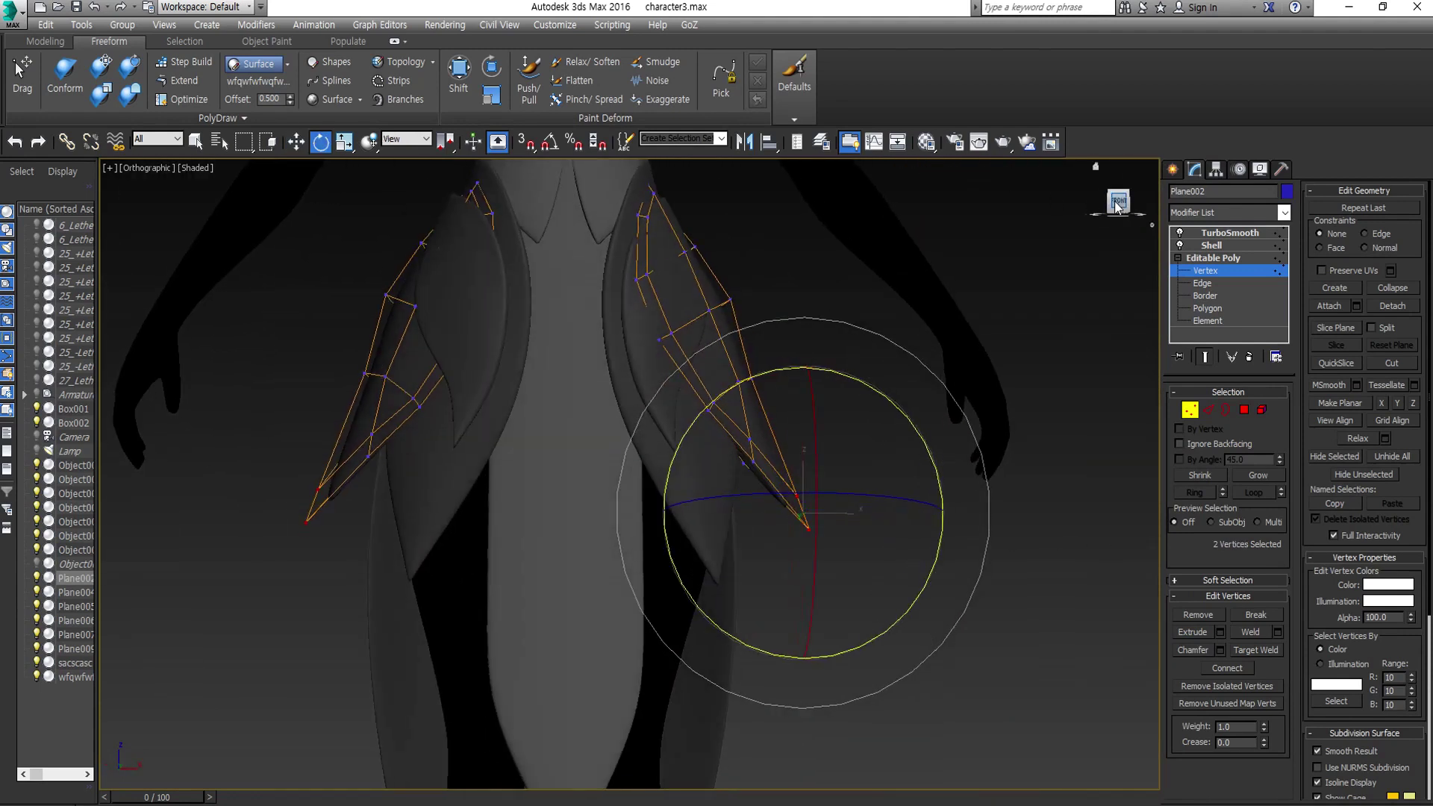
- In Front view, adjust vertices near the petal tip, then deselect to check smoothing
key("f")
scroll(749, 348, "up", 5)
left_click(660, 323)
scroll(728, 451, "down", 3)
left_click_drag(691, 391, 728, 451)
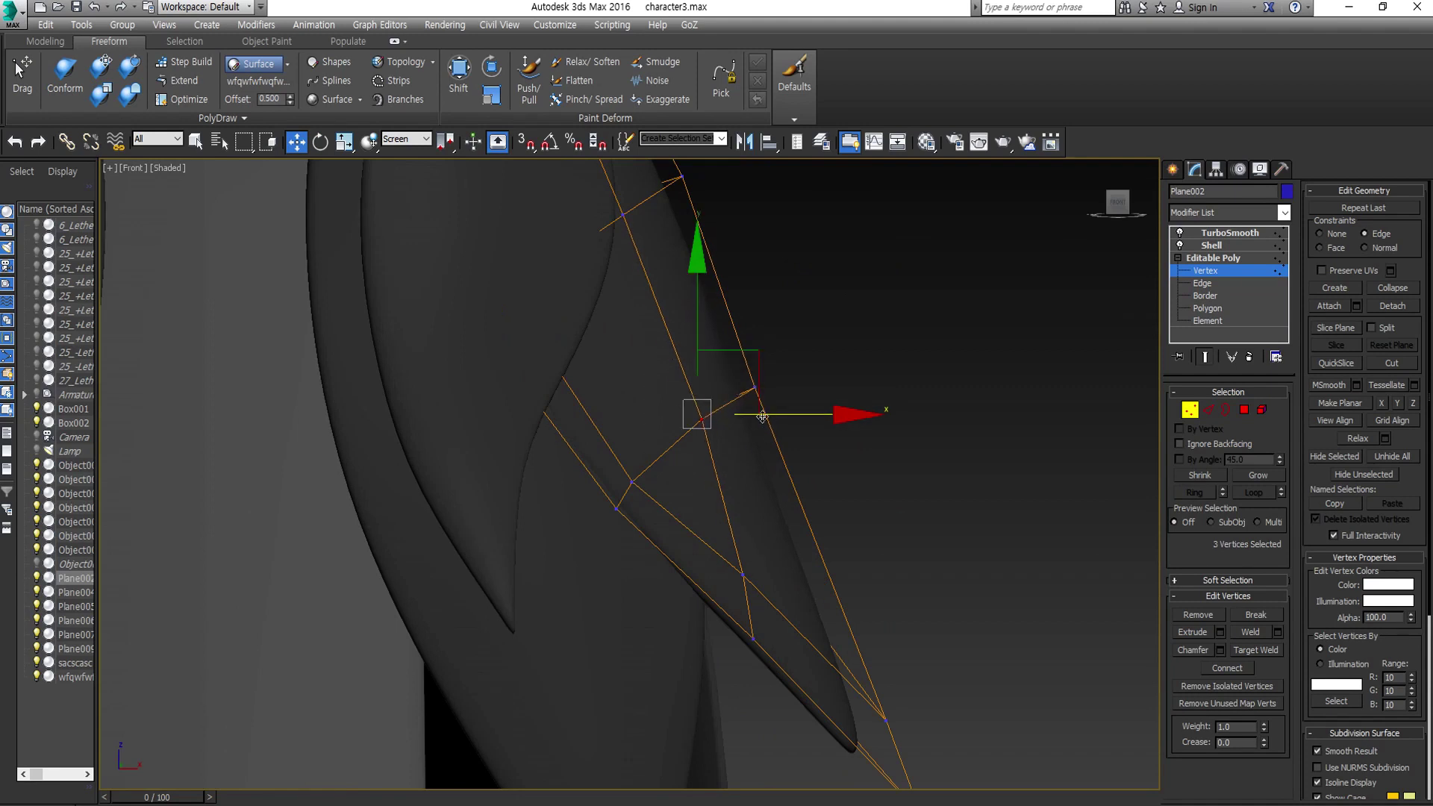
scroll(751, 477, "down", 2)
scroll(750, 376, "down", 2)
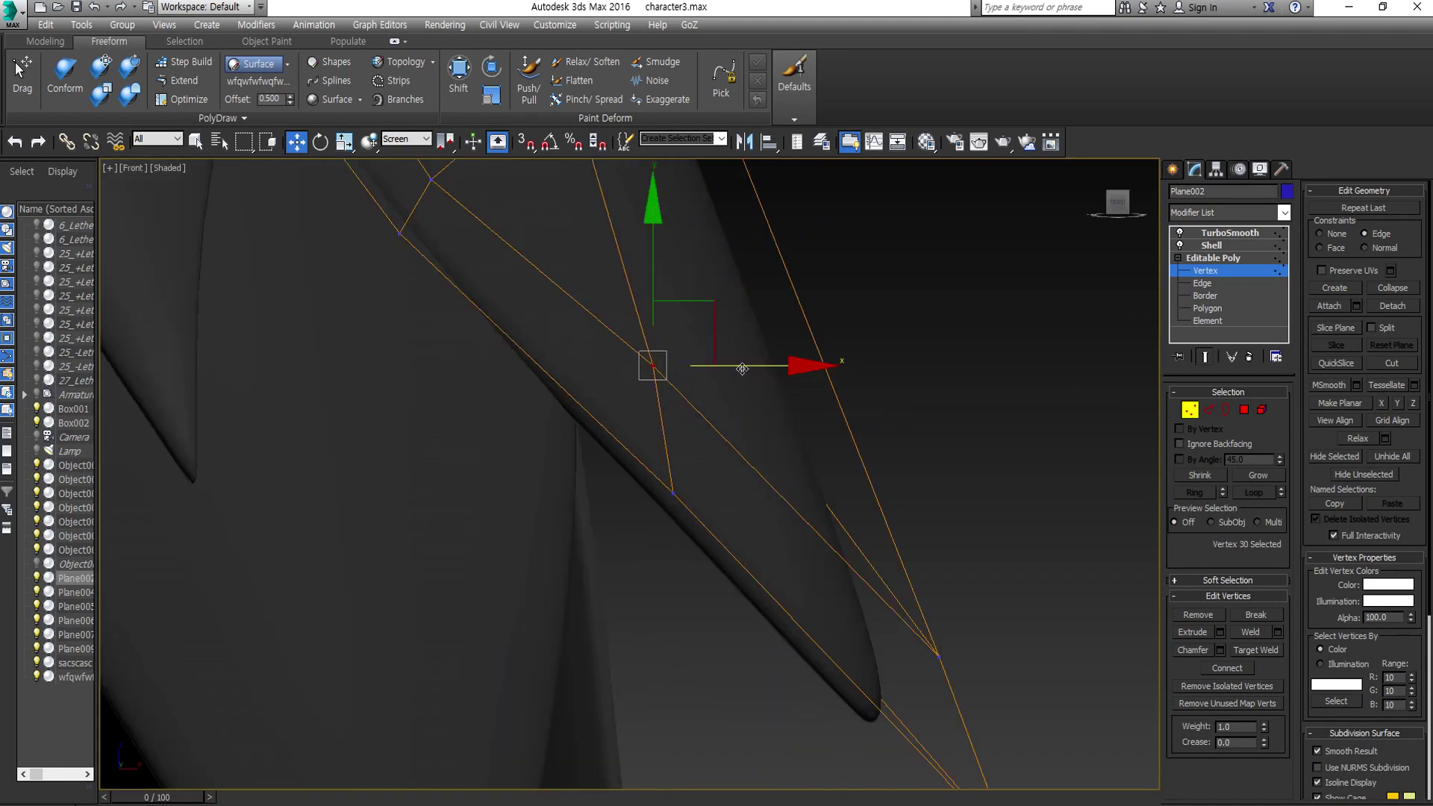
scroll(920, 518, "down", 2)
scroll(898, 550, "down", 3)
left_click(899, 549)
scroll(900, 576, "up", 3)
- Reselect Plane002 at vertex level, try a lower-edge vertex, and undo it
scroll(900, 576, "up", 3)
left_click(821, 470)
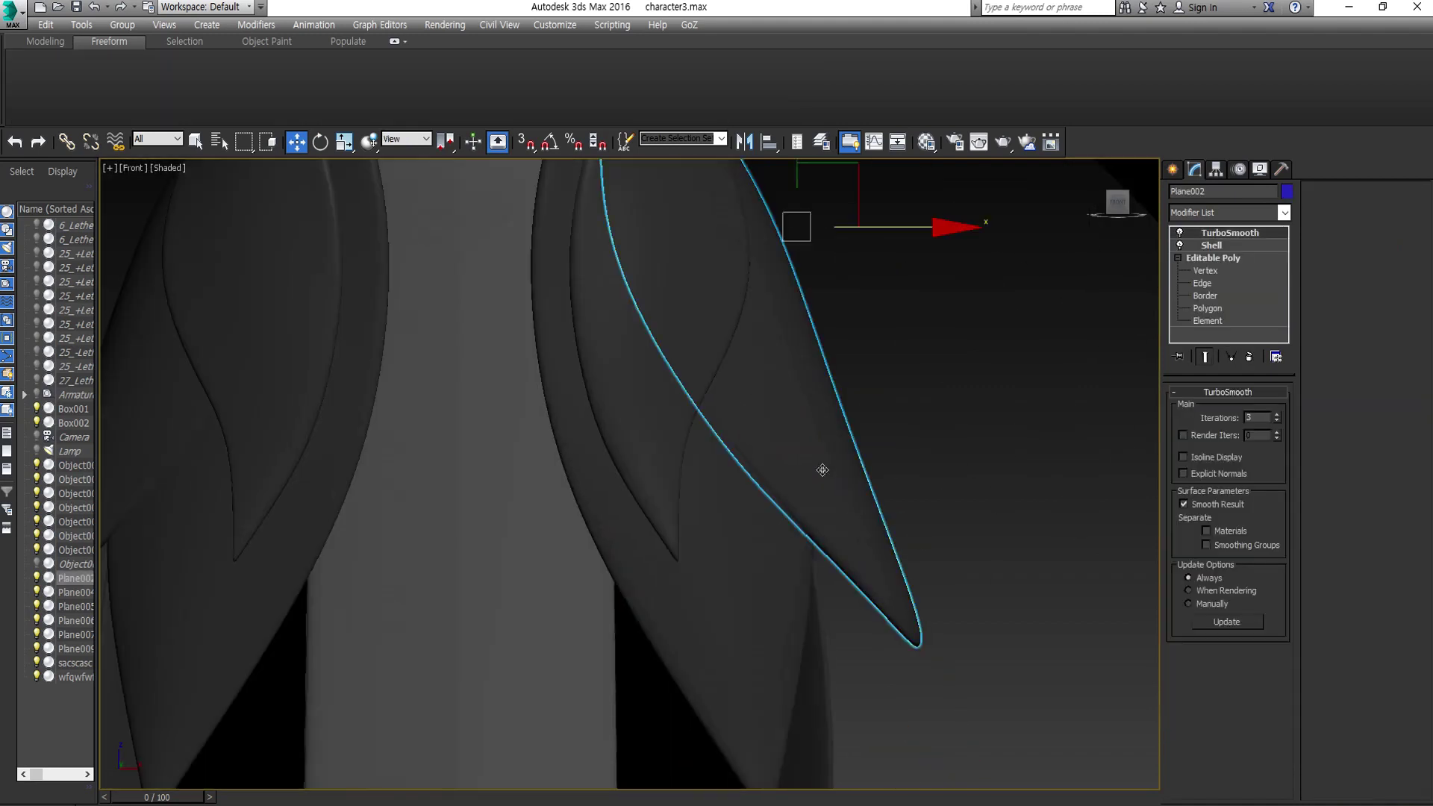
key("1")
middle_click_drag(822, 470, 714, 427, "alt")
scroll(821, 524, "up", 2)
scroll(868, 541, "down", 3)
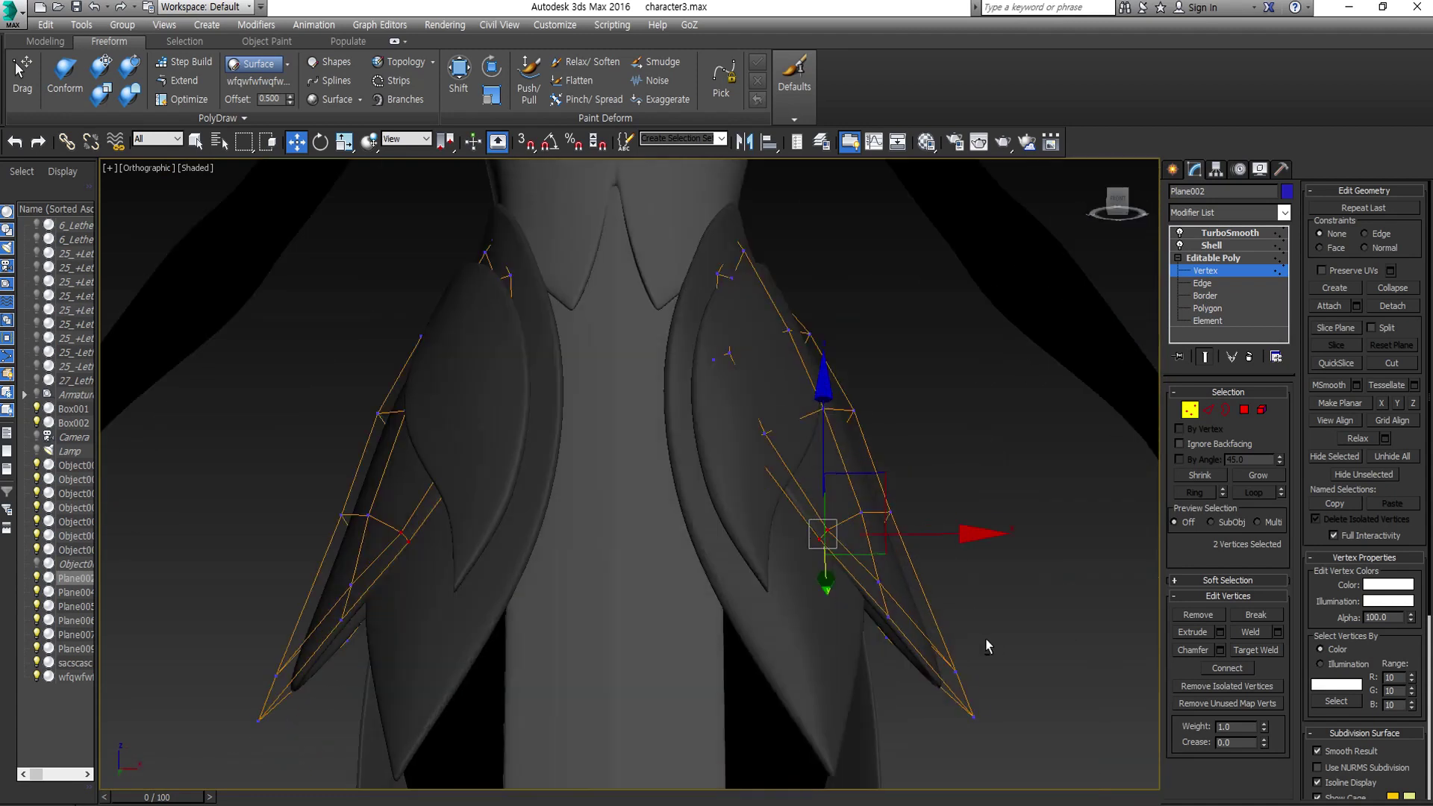
mouse_move(985, 640)
middle_mouse_down("alt")
mouse_move(848, 653)
mouse_move(1073, 542)
middle_mouse_up("alt")
scroll(1073, 542, "up", 3)
left_click(960, 538)
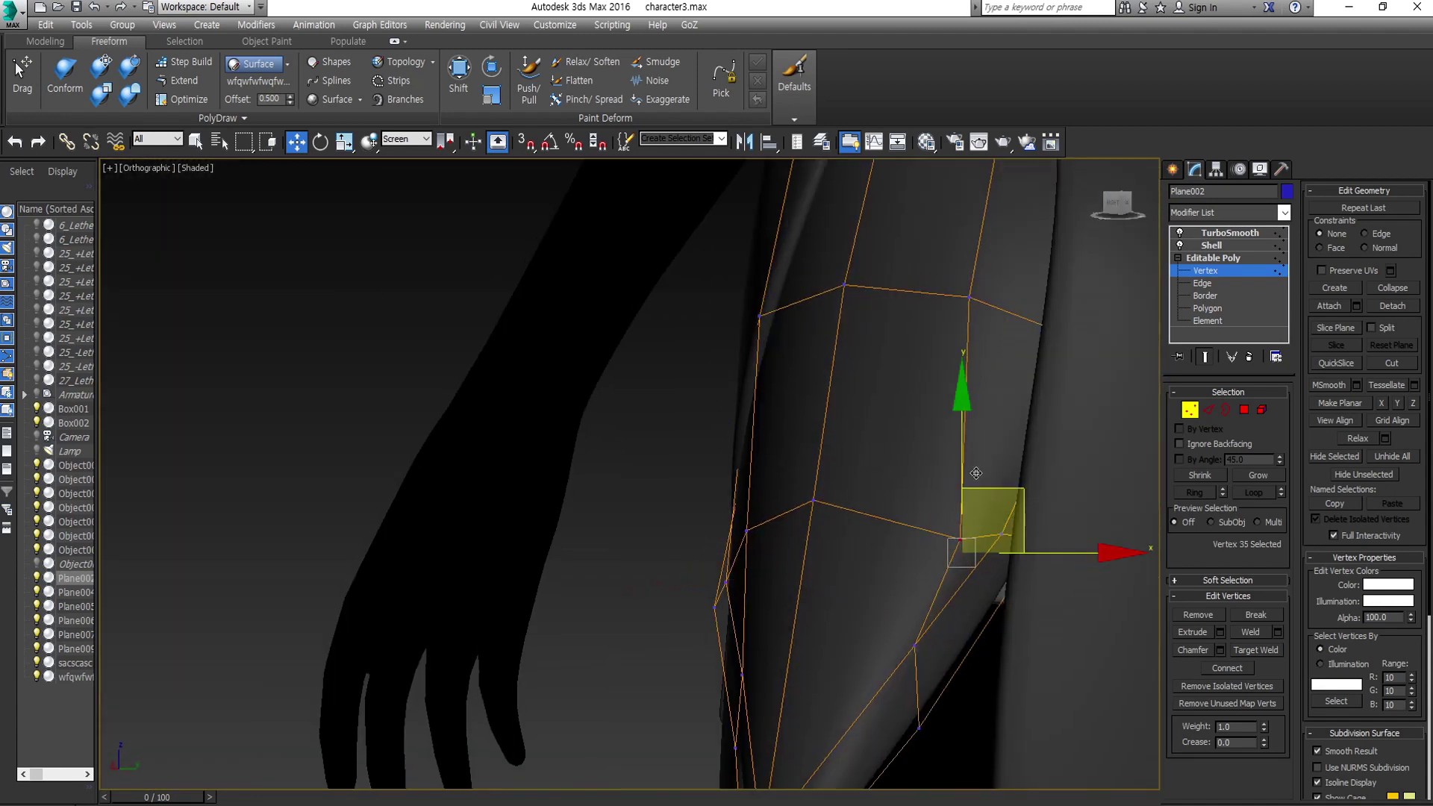
middle_click_drag(953, 448, 1091, 298, "alt")
scroll(1091, 298, "up", 3)
scroll(1072, 602, "down", 3)
key("ctrl+z")
- Pick a lower mesh vertex and a sleeve-cap edge, then return to Front view
mouse_move(1072, 602)
middle_mouse_down("alt")
mouse_move(895, 508)
mouse_move(936, 472)
mouse_move(790, 585)
middle_mouse_up("alt")
scroll(895, 508, "up", 3)
left_click(922, 453)
scroll(939, 448, "up", 2)
scroll(789, 585, "up", 3)
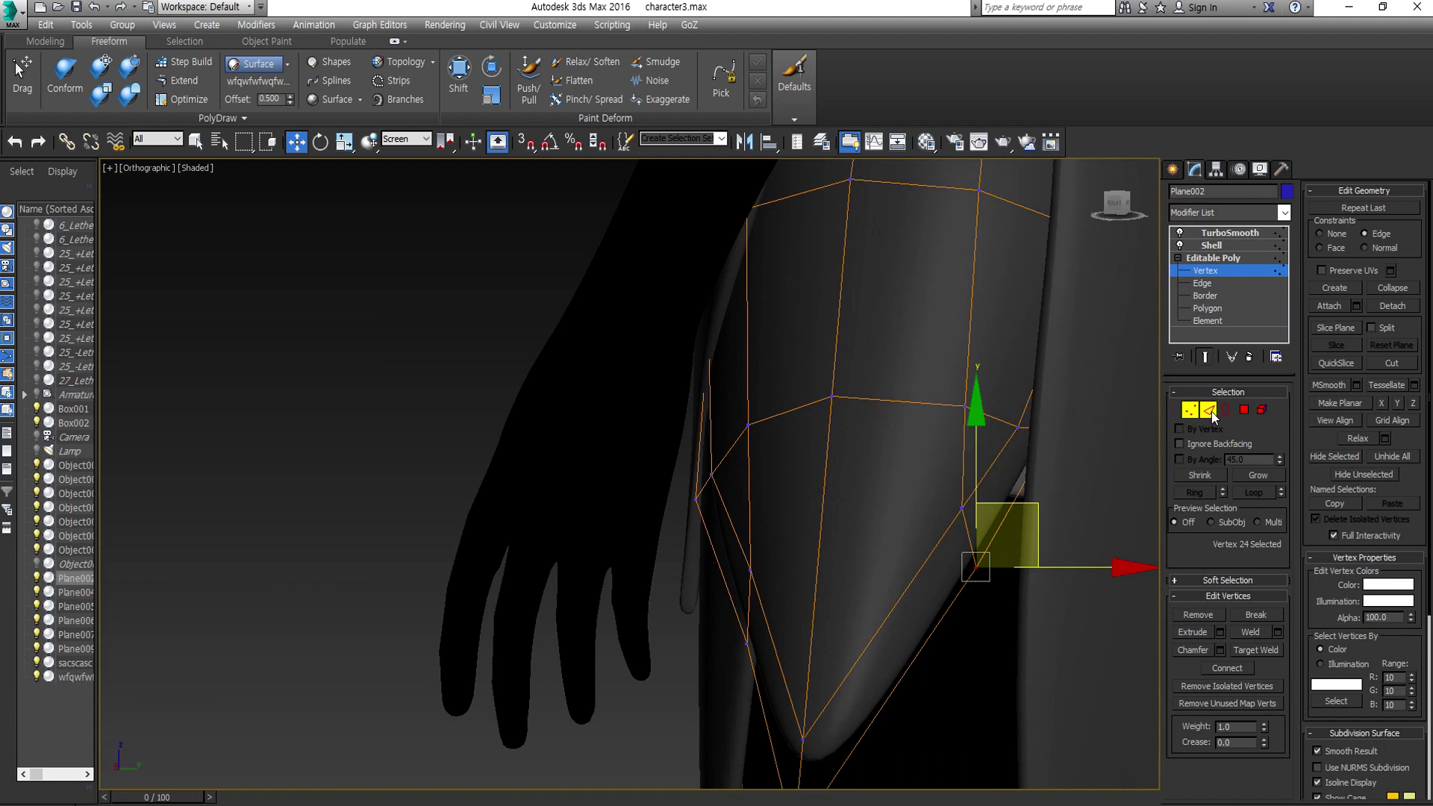
left_click(1005, 494)
scroll(1006, 493, "down", 2)
middle_click_drag(1005, 493, 853, 565, "alt")
scroll(933, 523, "up", 2)
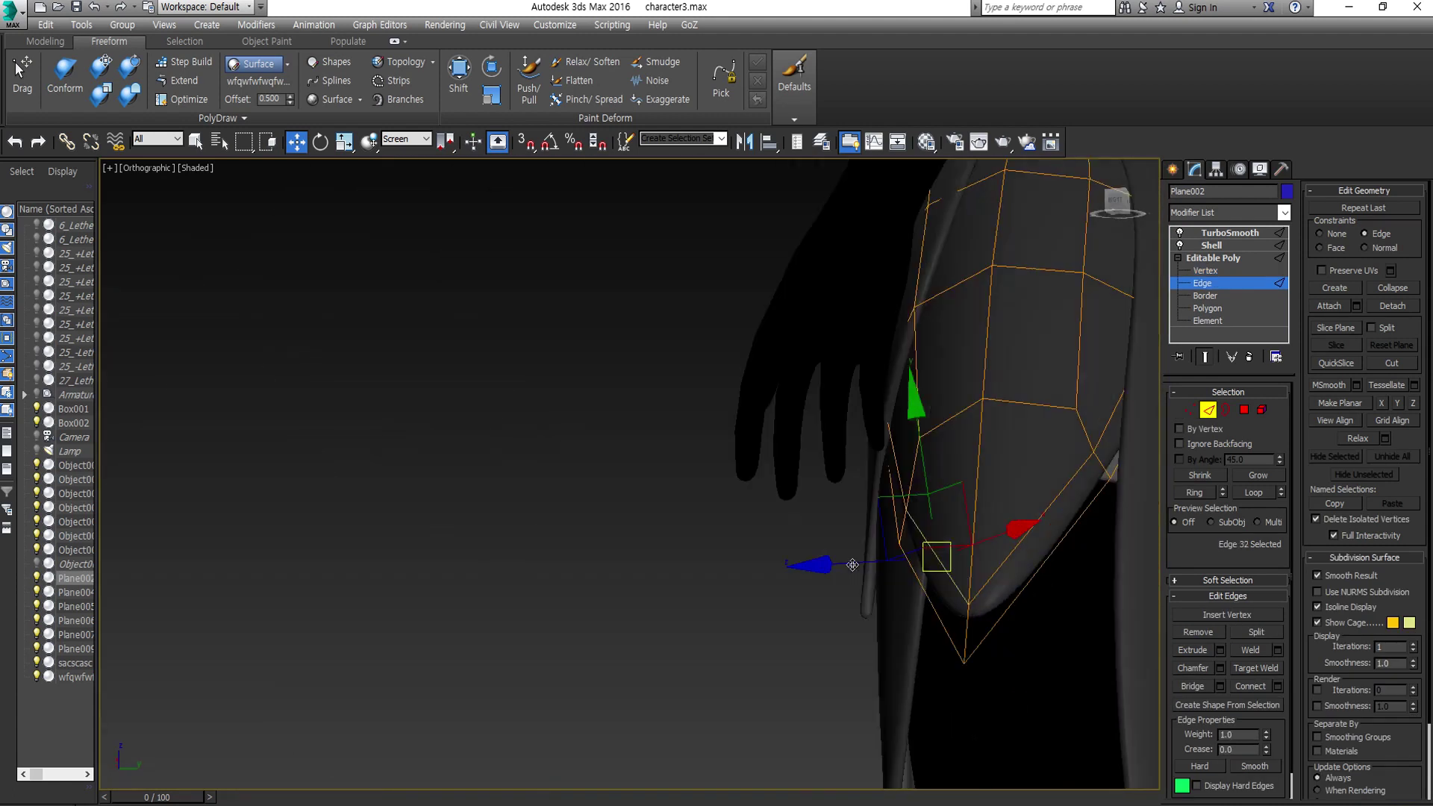
key("f")
scroll(866, 552, "up", 2)
- Set vertex Constraints to Edge and select the pair of shoulder vertices to slide
key("1")
scroll(884, 431, "up", 3)
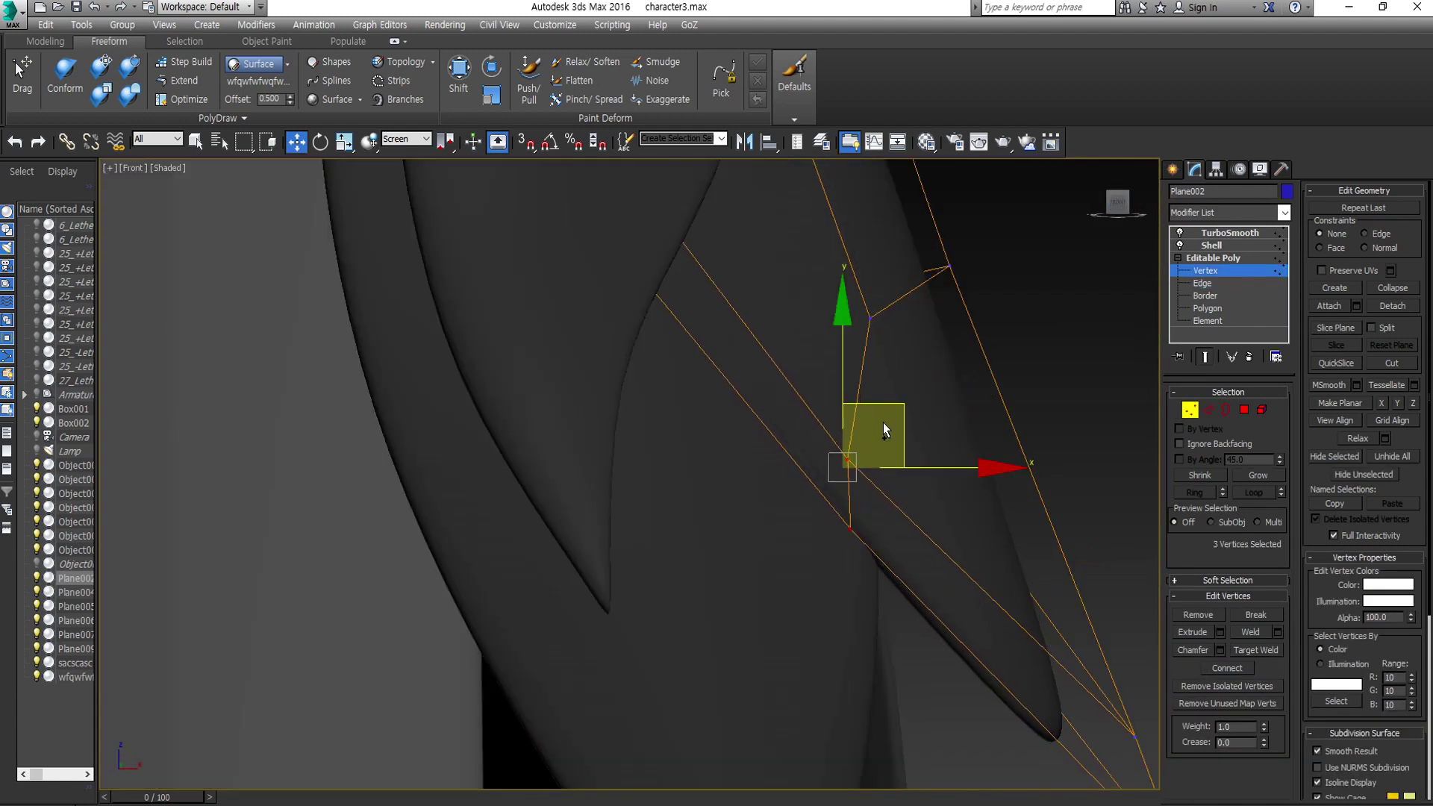
scroll(884, 431, "down", 3)
mouse_move(945, 495)
middle_mouse_down("alt")
mouse_move(905, 448)
mouse_move(889, 457)
middle_mouse_up("alt")
scroll(890, 458, "up", 2)
left_click(884, 385)
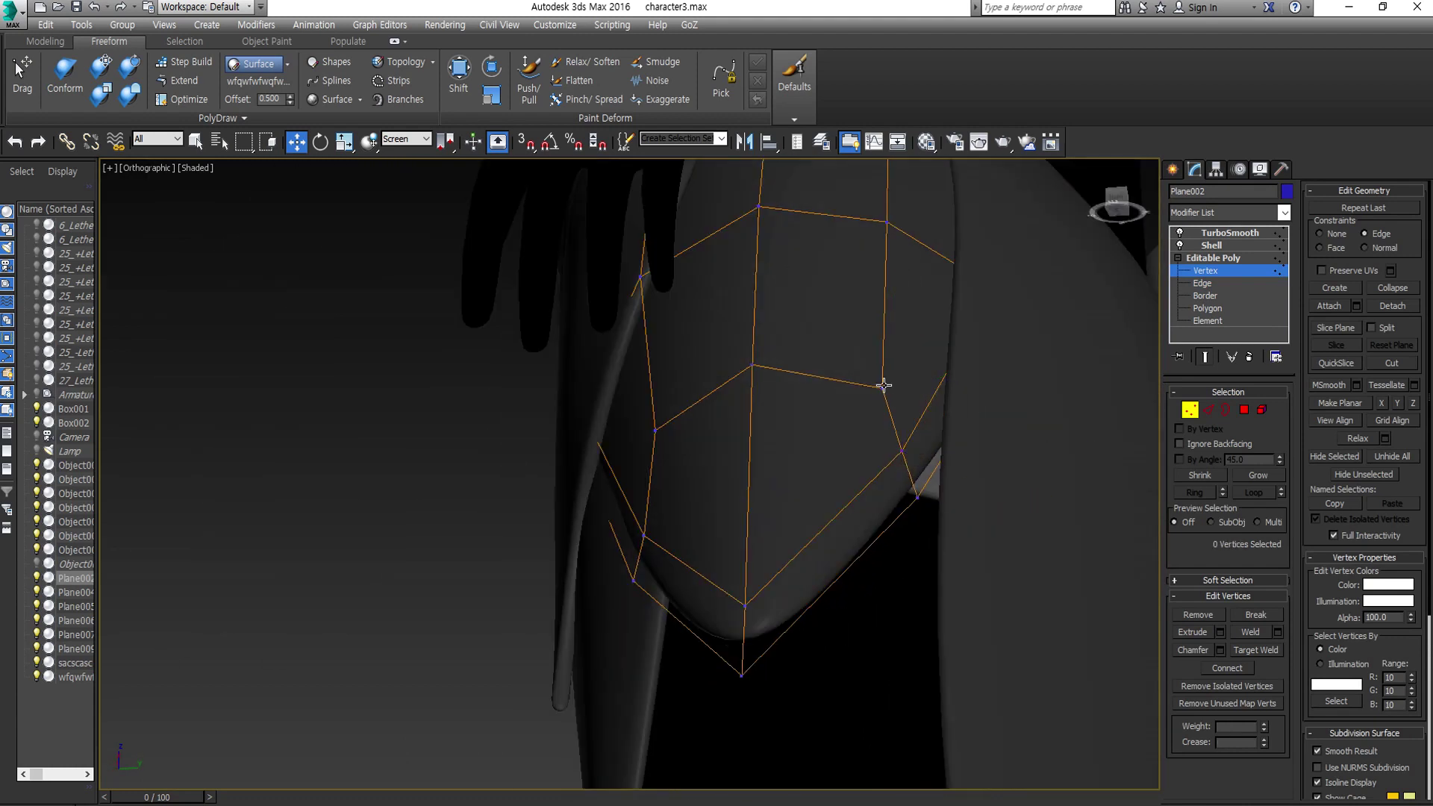
middle_click_drag(883, 385, 650, 406, "alt")
scroll(626, 428, "down", 3)
scroll(728, 497, "up", 3)
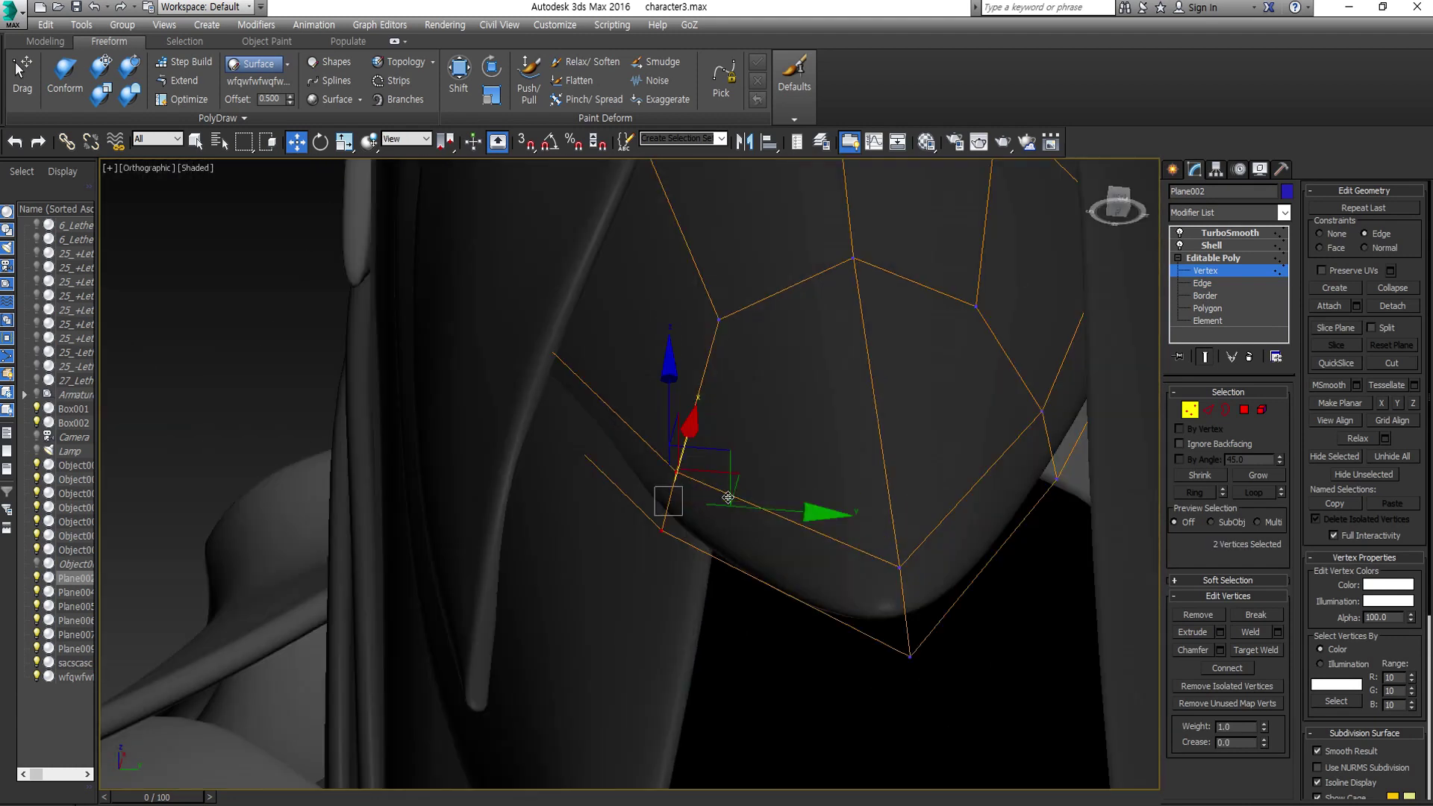
scroll(727, 497, "down", 3)
- Check the moved vertices from Front and angled views, then select Plane004
middle_click_drag(728, 497, 579, 589, "alt")
key("f")
scroll(634, 477, "up", 3)
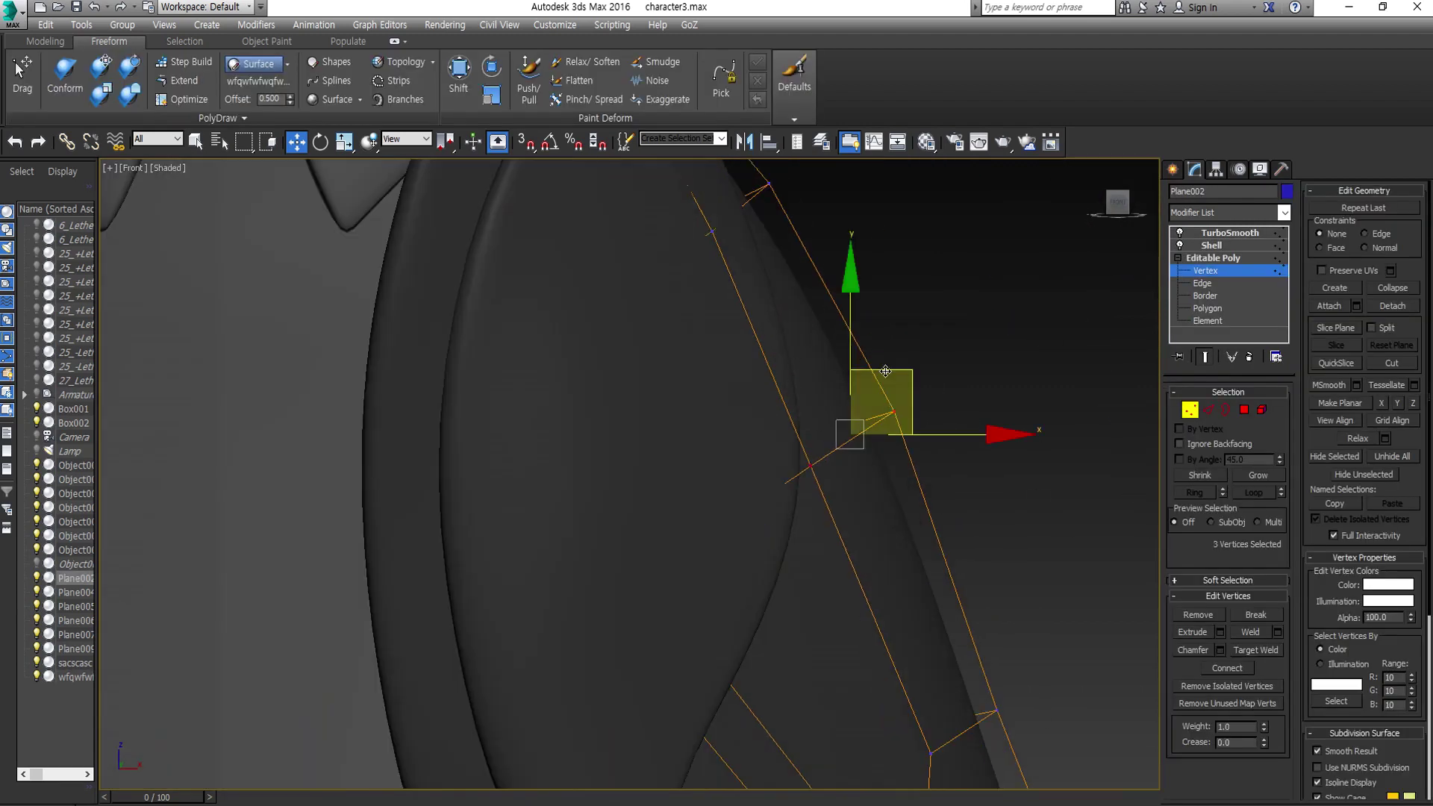
scroll(980, 442, "down", 1)
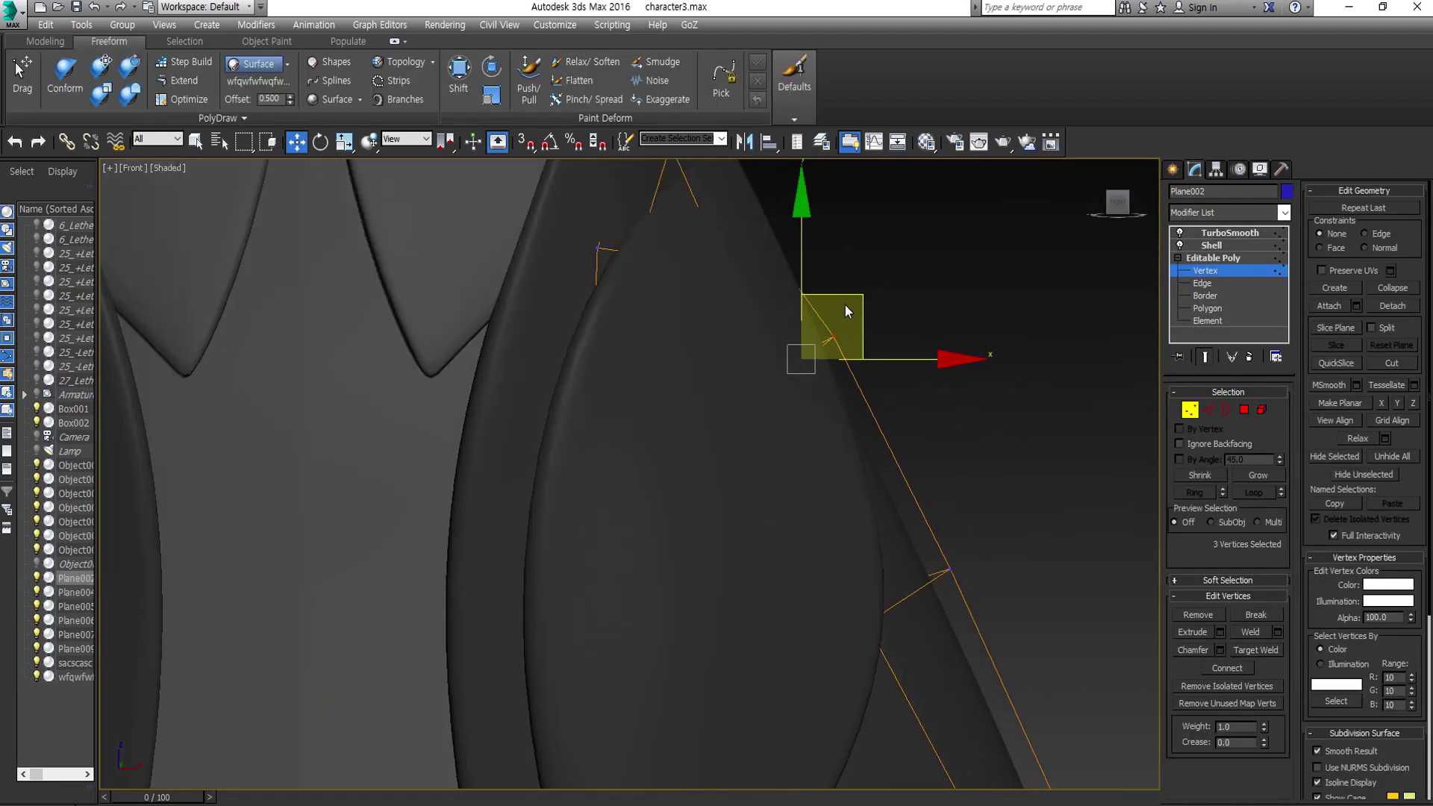
scroll(845, 310, "down", 3)
middle_click_drag(787, 437, 738, 352, "alt")
scroll(738, 351, "up", 3)
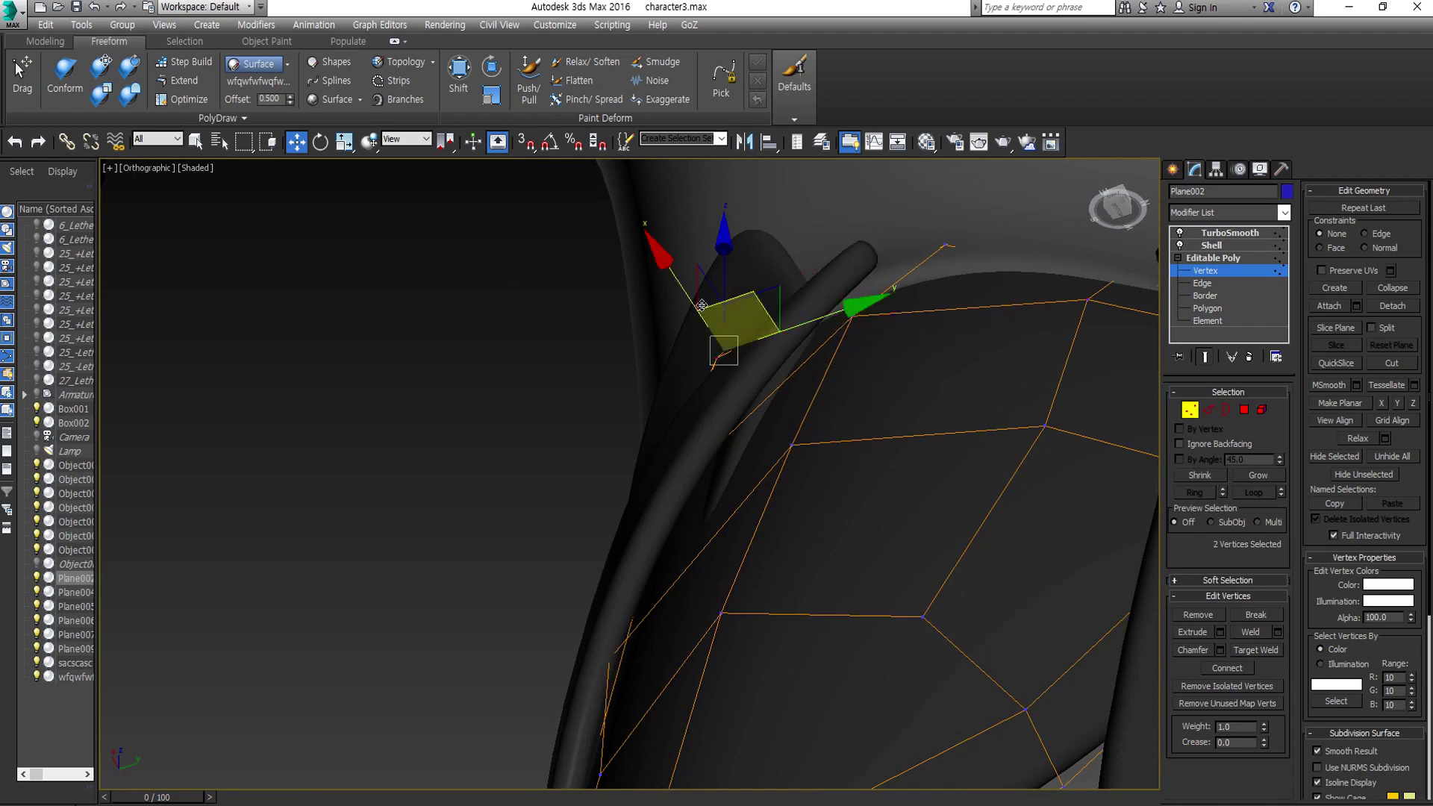
scroll(702, 304, "down", 3)
scroll(702, 304, "down", 2)
left_click(75, 592)
- Select Plane007 at Vertex level and orbit around to inspect its vertices
scroll(991, 501, "up", 2)
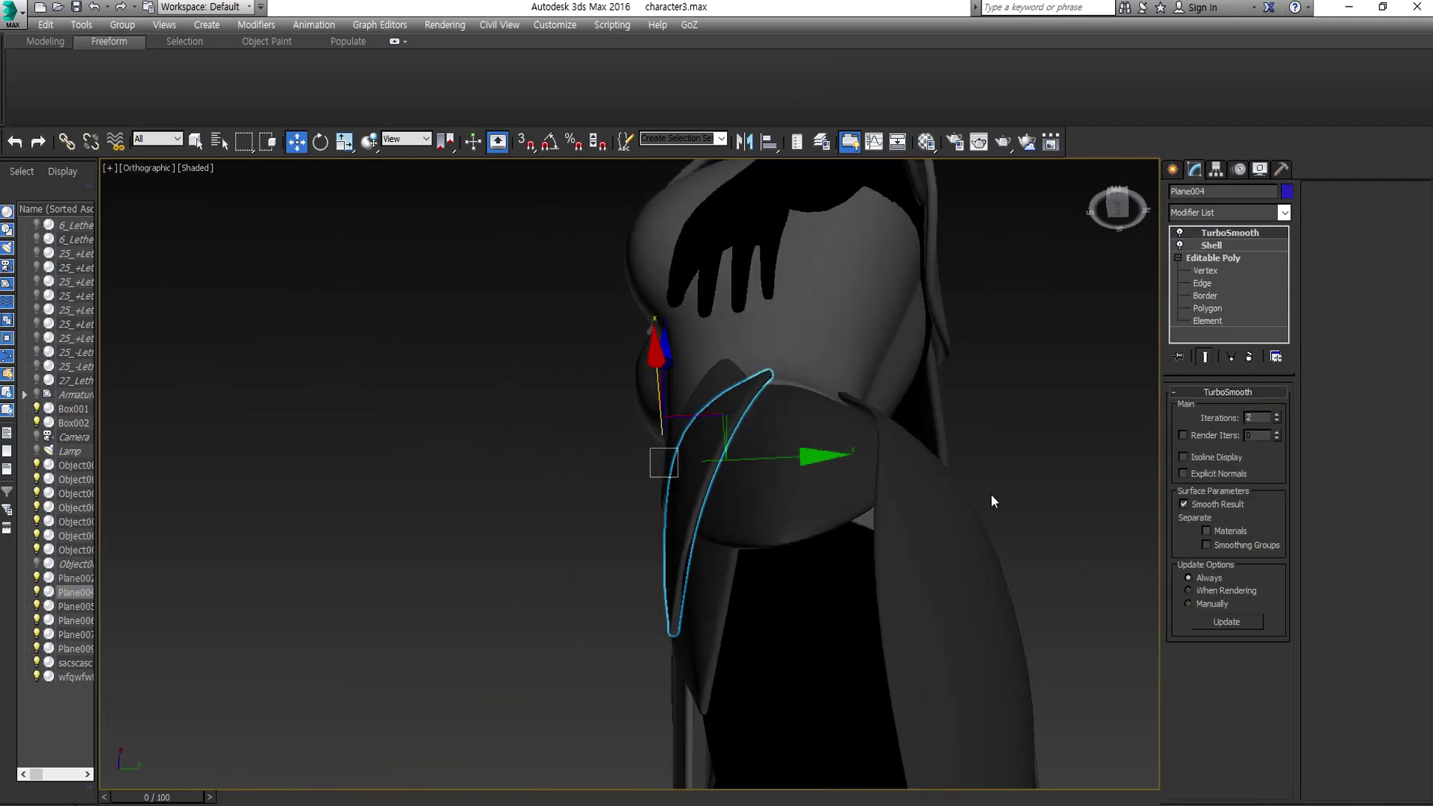
scroll(746, 463, "up", 3)
left_click(701, 352)
key("1")
scroll(726, 368, "up", 2)
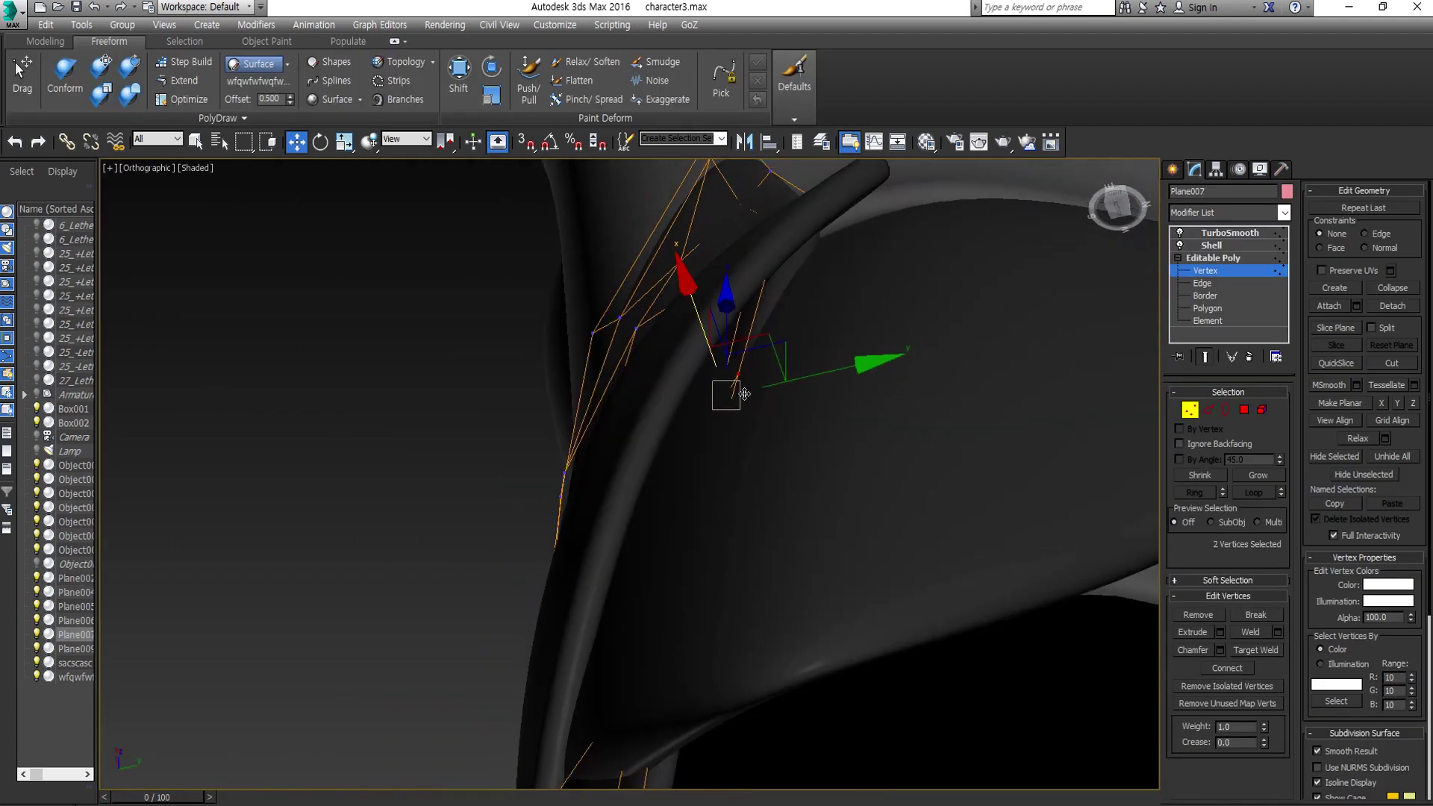
scroll(744, 393, "down", 2)
middle_click_drag(756, 364, 731, 448, "alt")
scroll(714, 427, "up", 3)
scroll(718, 520, "up", 2)
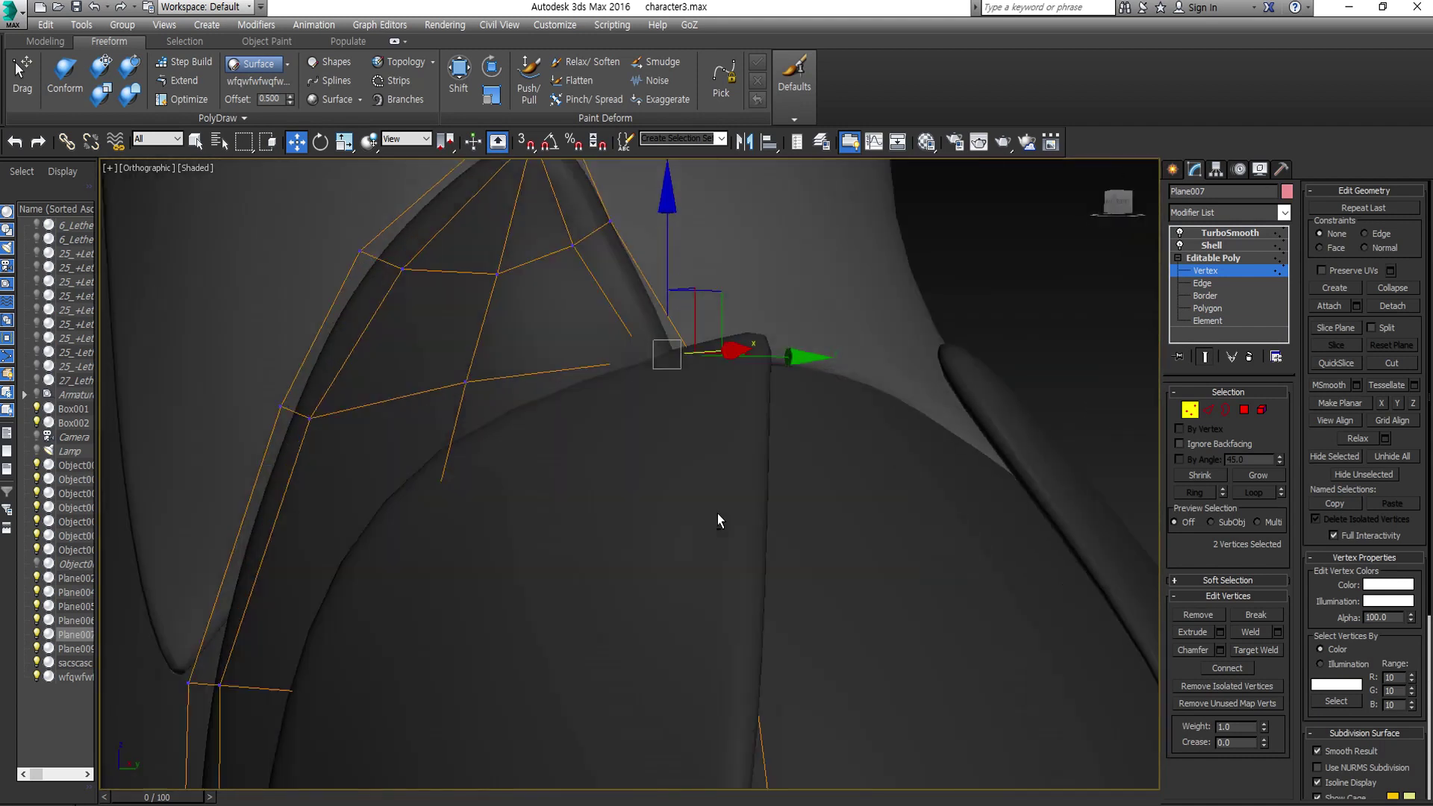
mouse_move(718, 520)
middle_mouse_down("alt")
mouse_move(604, 309)
mouse_move(397, 378)
middle_mouse_up("alt")
scroll(397, 378, "down", 2)
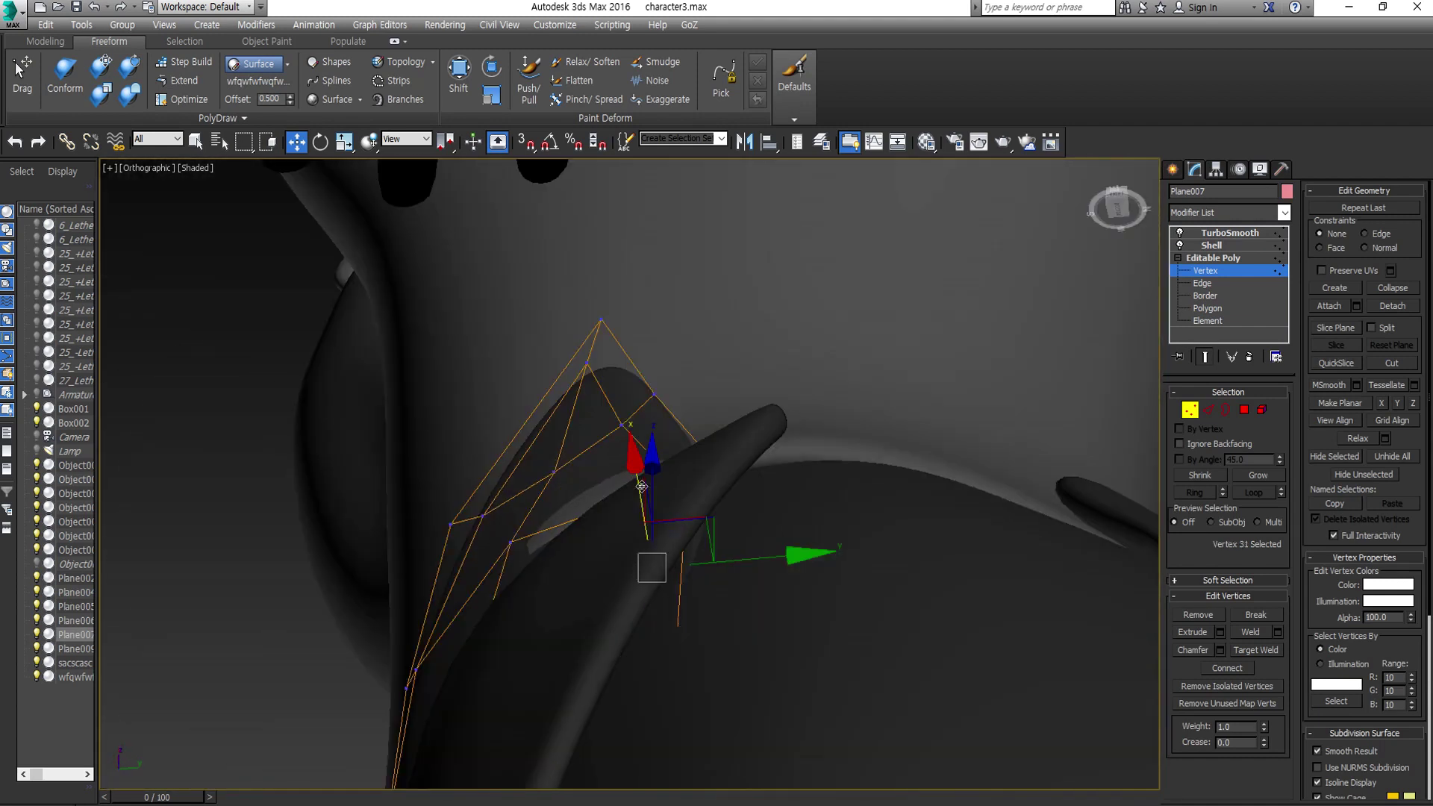
scroll(736, 583, "down", 3)
- Reselect and frame Plane007, enable PolyDraw Extend and lower the Offset to 0.100
left_click(781, 533)
key("ctrl+z")
key("z")
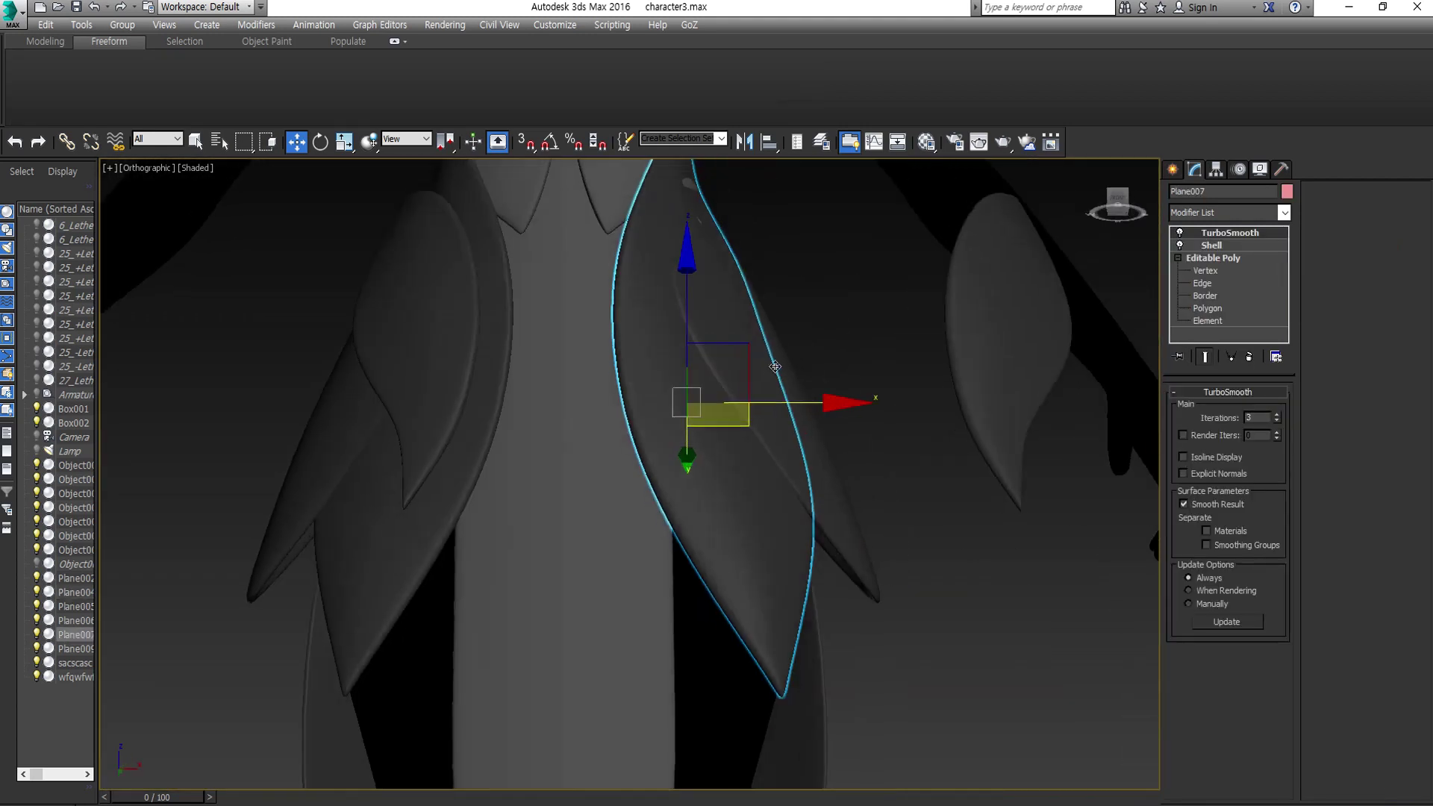
key("1")
left_click(184, 78)
scroll(721, 405, "up", 2)
left_click(892, 386)
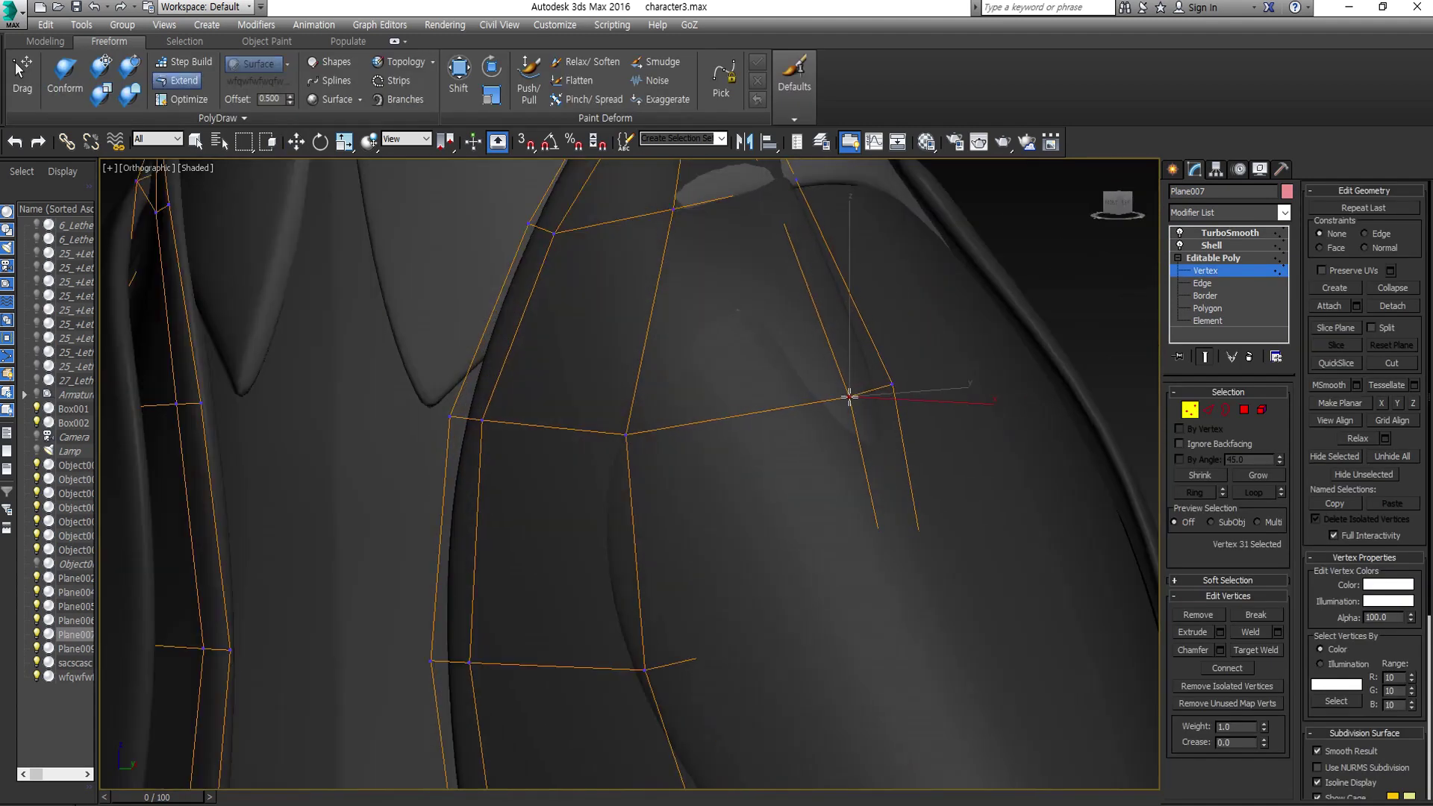
left_click_drag(290, 103, 293, 120)
- Select and narrow down vertex sets along Plane007's upper tip
scroll(883, 473, "down", 2)
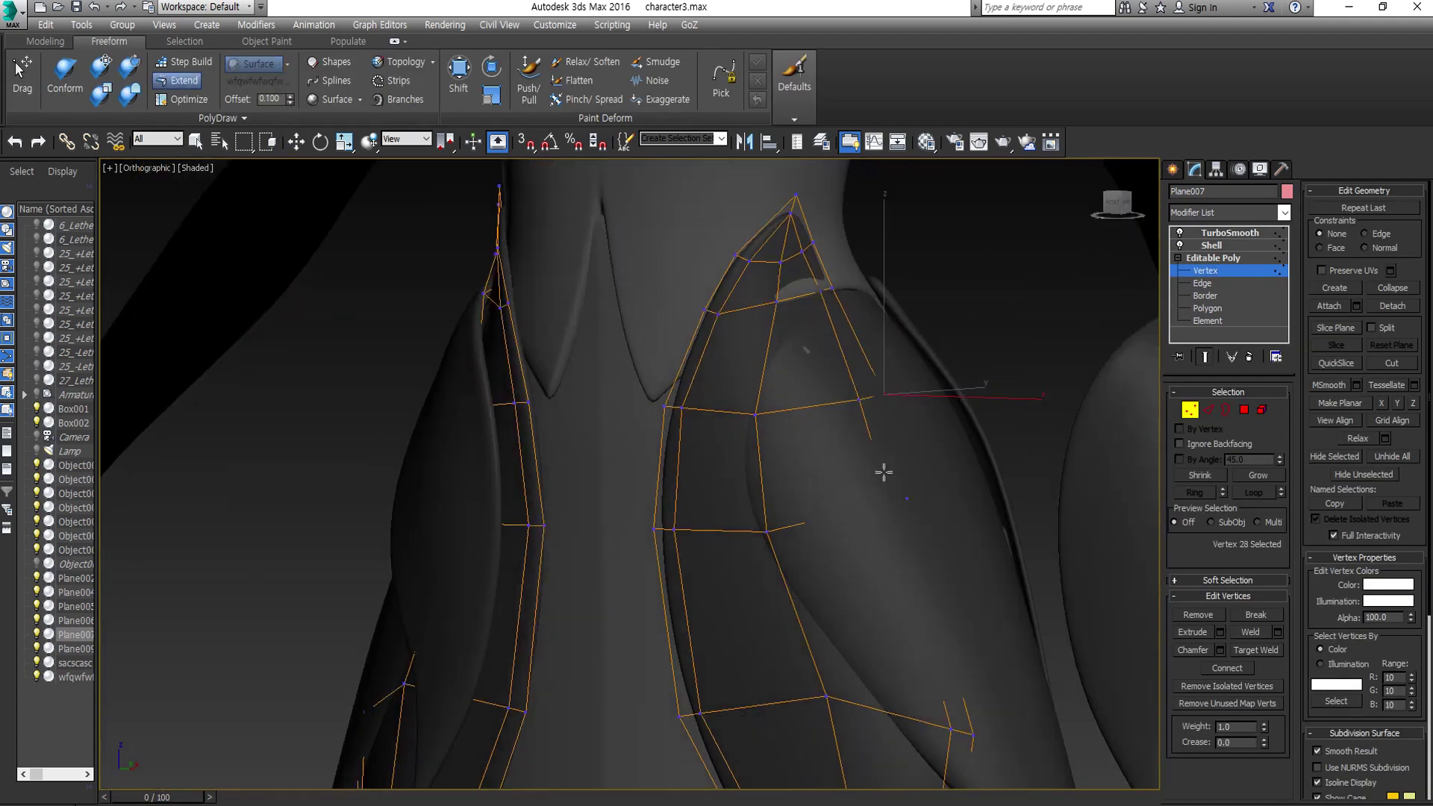
scroll(808, 375, "up", 2)
left_click(808, 375)
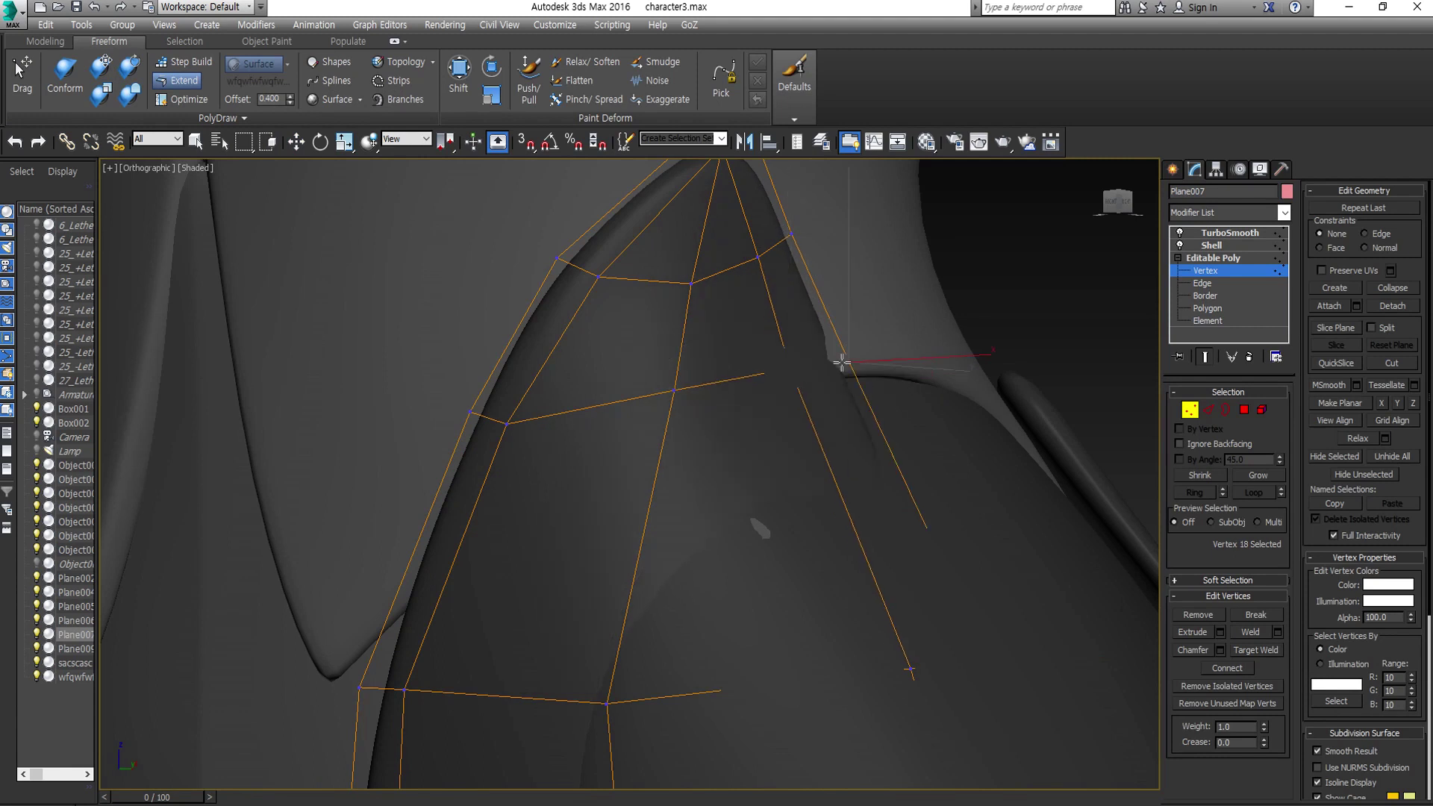
left_click(841, 363)
scroll(784, 388, "down", 2)
scroll(847, 579, "down", 2)
scroll(829, 431, "down", 2)
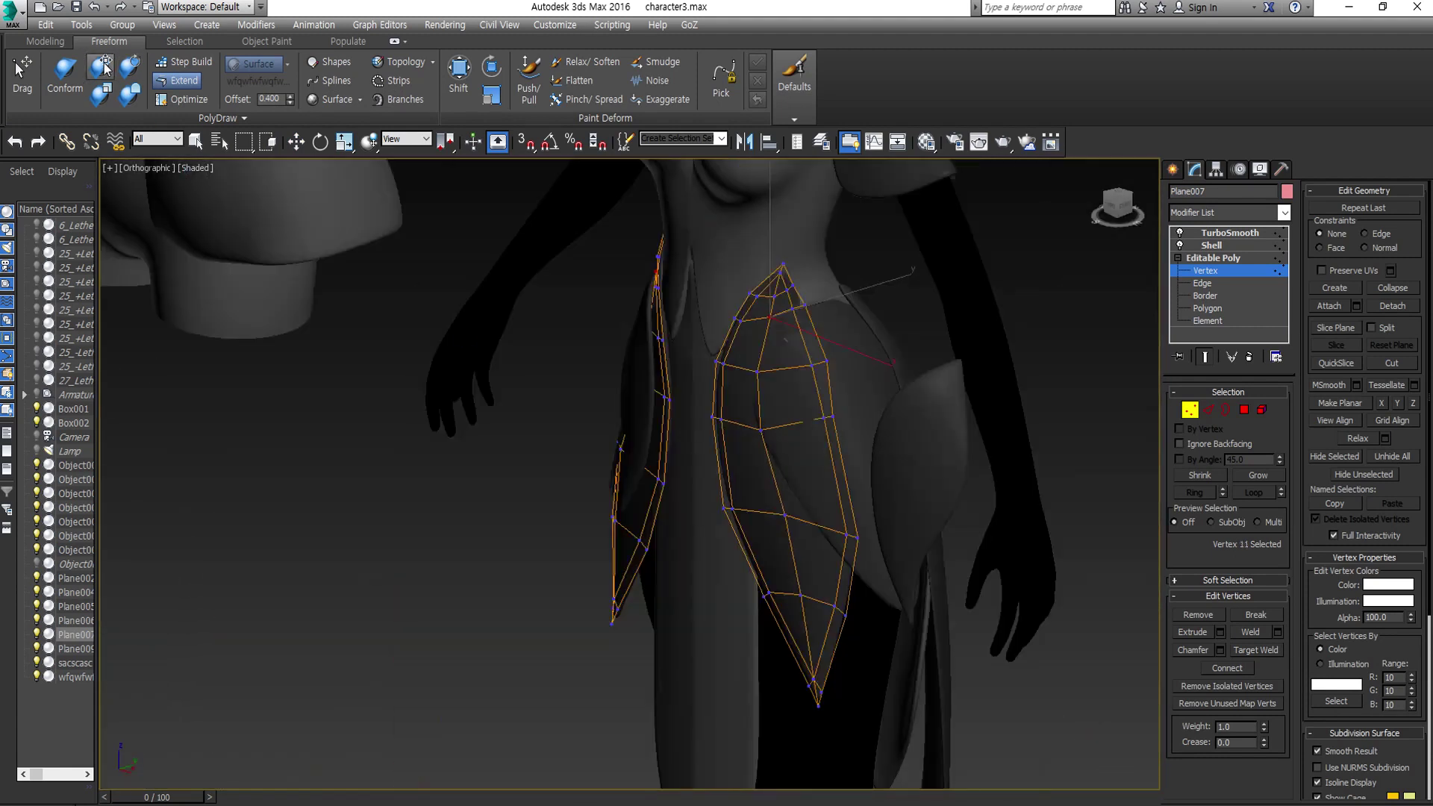
- Brush Plane007's vertices onto the body surface with the Freeform Conform brush
left_click(104, 63)
scroll(847, 416, "up", 1)
scroll(854, 406, "up", 2)
scroll(784, 343, "down", 2)
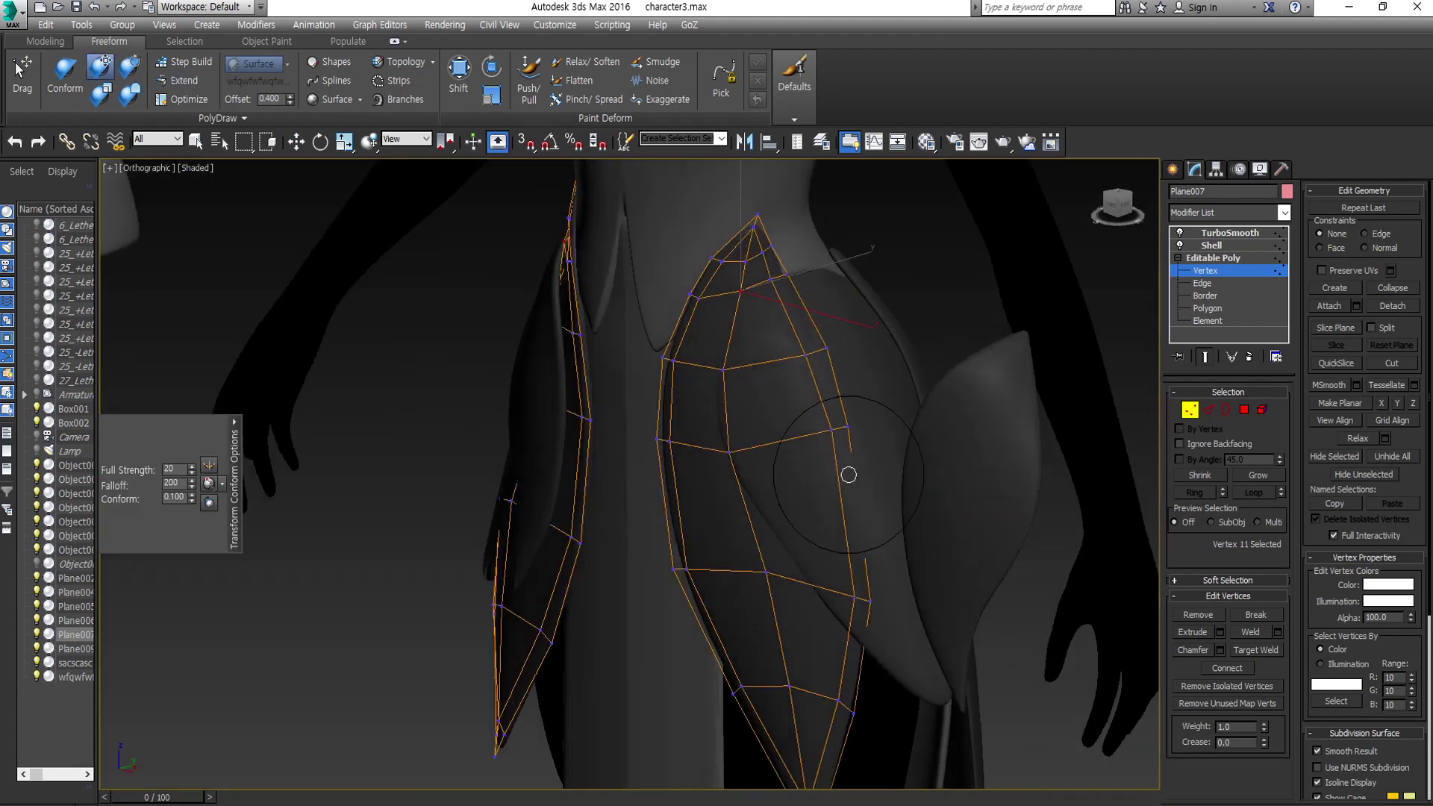
scroll(848, 475, "up", 2)
- Move selected Plane007 vertices, undoing the last unwanted vertex move
key("w")
scroll(862, 534, "down", 2)
left_click(862, 535)
scroll(856, 562, "up", 1)
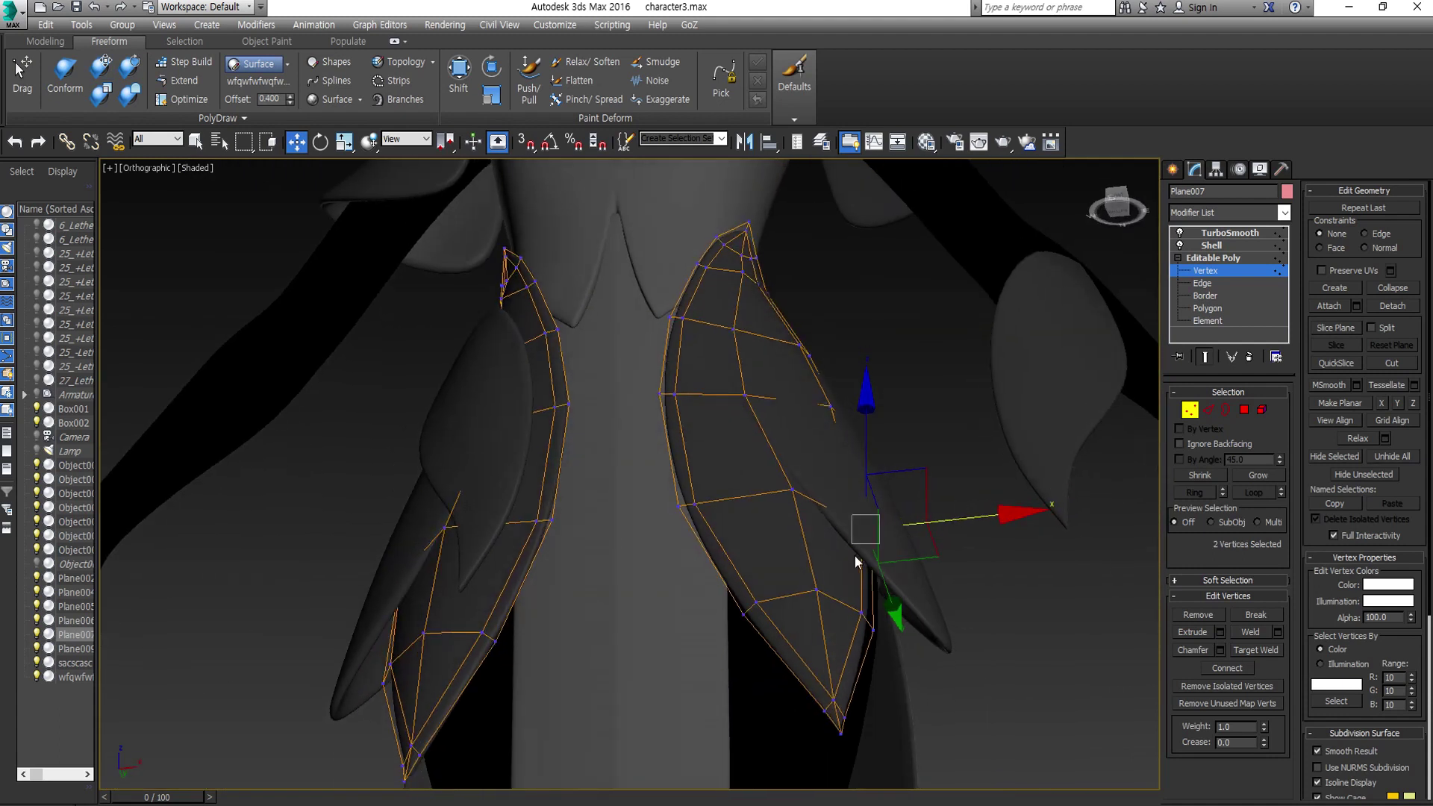
mouse_move(854, 556)
middle_mouse_down("alt")
mouse_move(858, 522)
mouse_move(888, 507)
mouse_move(848, 469)
mouse_move(825, 512)
mouse_move(729, 378)
mouse_move(816, 481)
middle_mouse_up("alt")
left_click(825, 511)
key("ctrl+z")
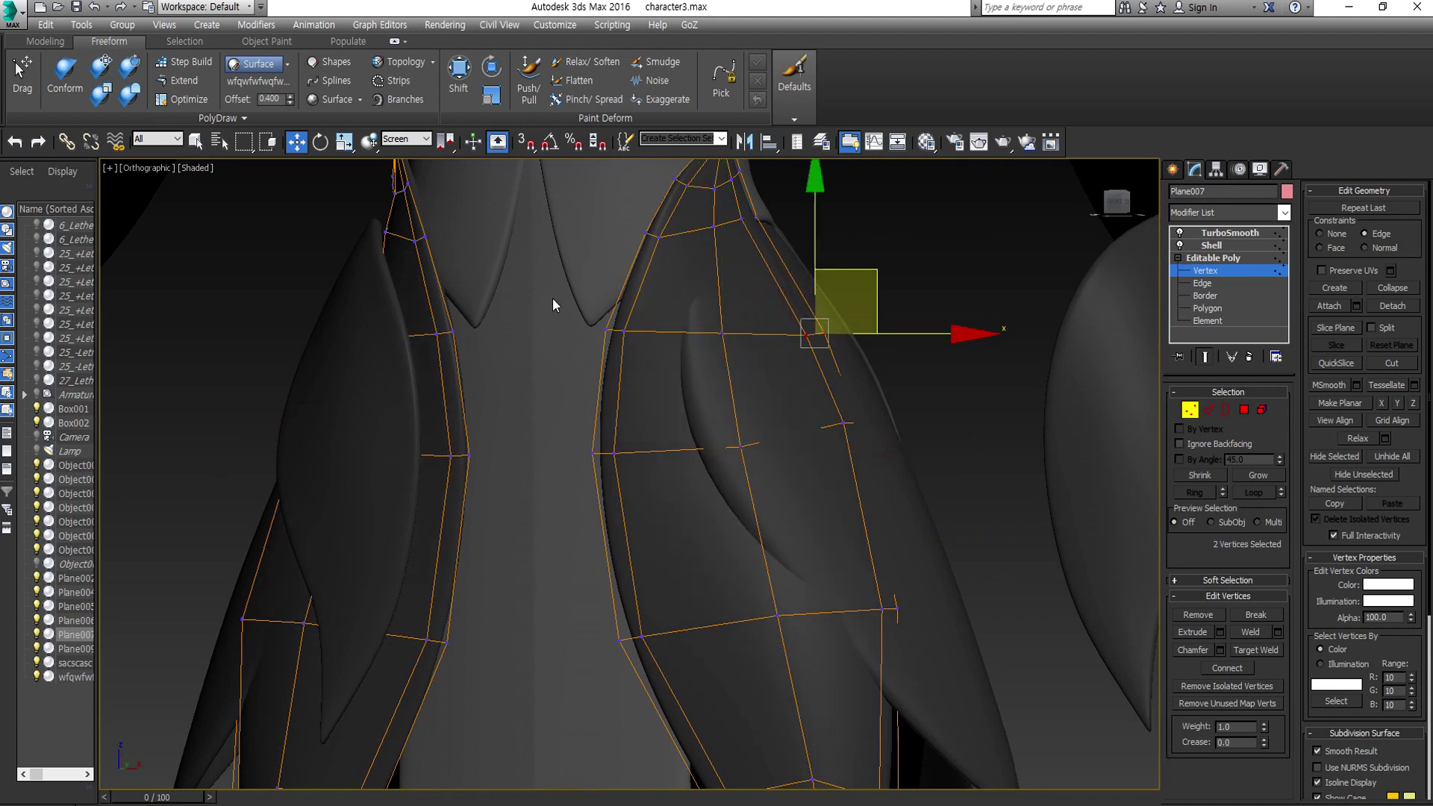
- Exit Vertex level to check the TurboSmoothed panel, then return to vertices
mouse_move(878, 379)
middle_mouse_down("alt")
mouse_move(859, 485)
mouse_move(876, 569)
middle_mouse_up("alt")
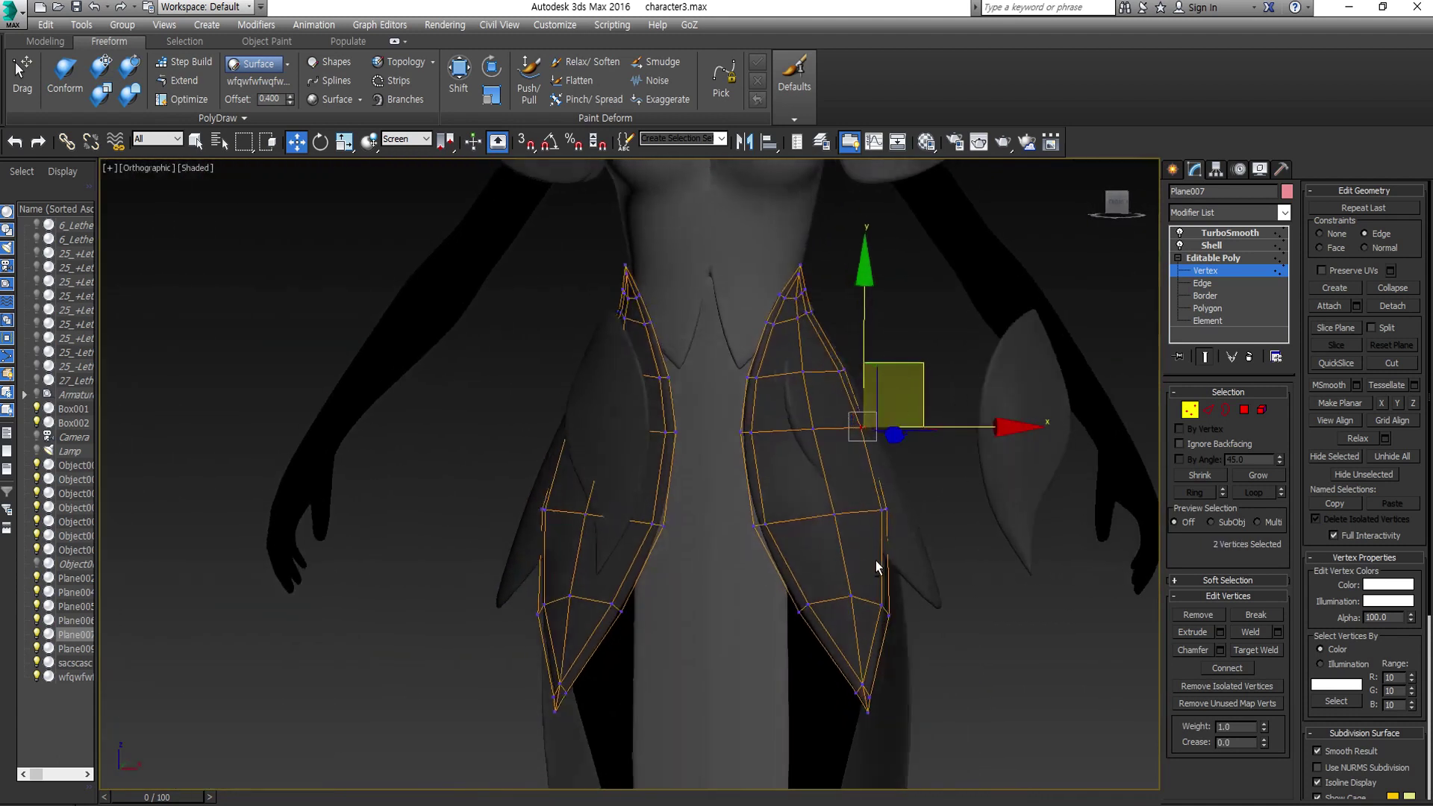
scroll(799, 562, "up", 3)
scroll(874, 480, "down", 5)
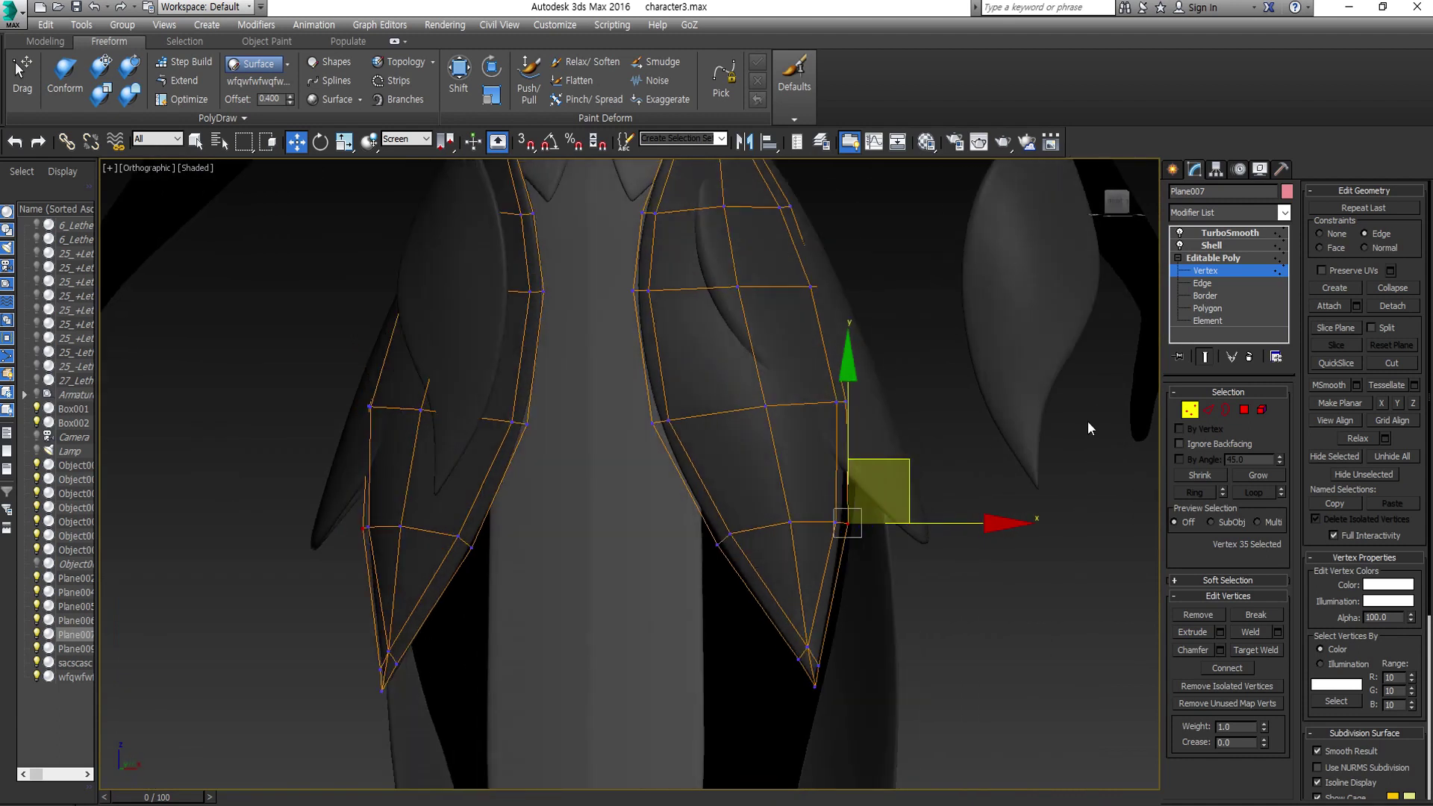
left_click(1230, 232)
mouse_move(771, 483)
middle_mouse_down("alt")
mouse_move(719, 439)
mouse_move(728, 377)
mouse_move(816, 448)
middle_mouse_up("alt")
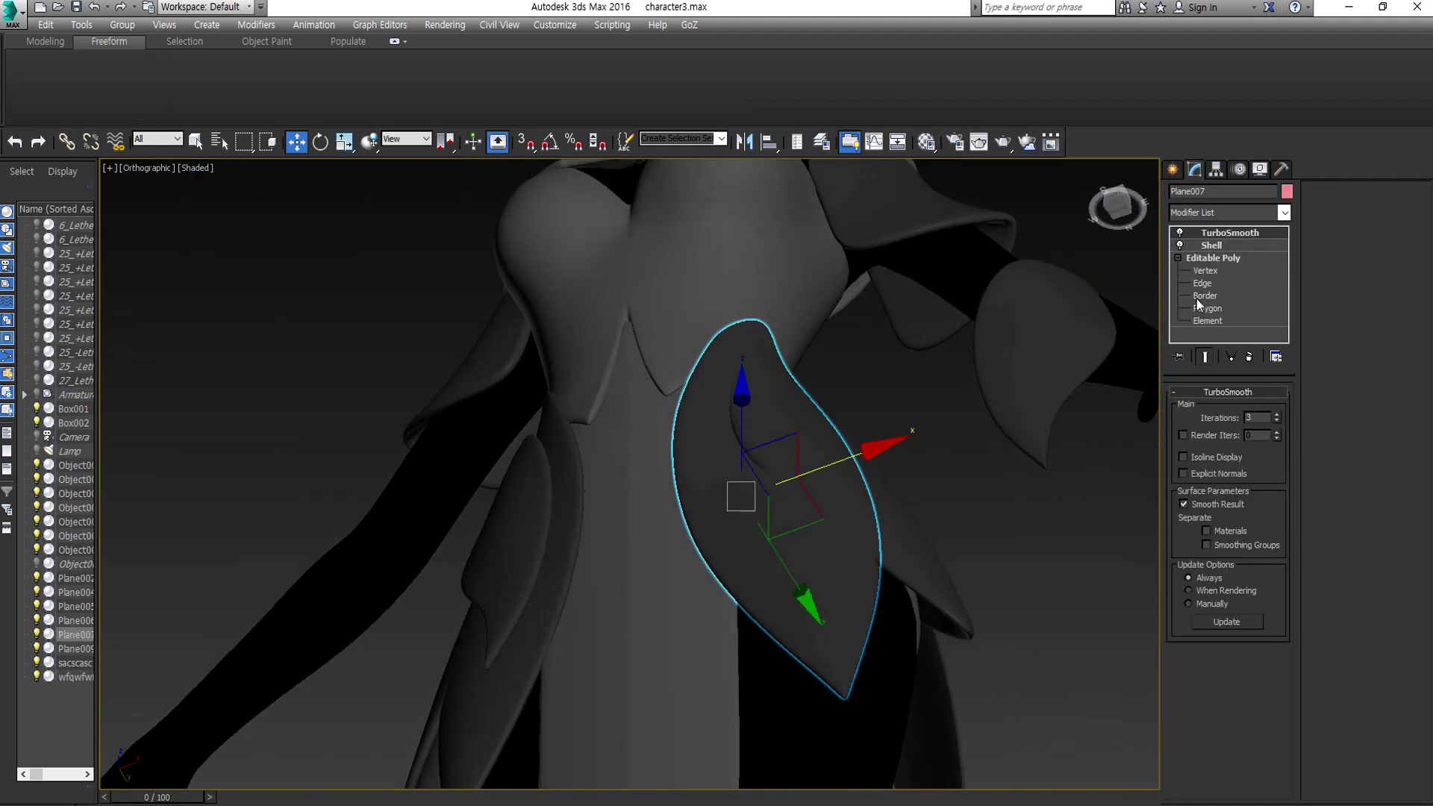
key("1")
- Adjust the panel's lower-corner vertices, toggling vertex editing to check the smooth result
scroll(833, 418, "up", 3)
mouse_move(858, 383)
middle_mouse_down("alt")
mouse_move(844, 448)
mouse_move(864, 532)
middle_mouse_up("alt")
scroll(843, 448, "down", 3)
scroll(851, 485, "up", 3)
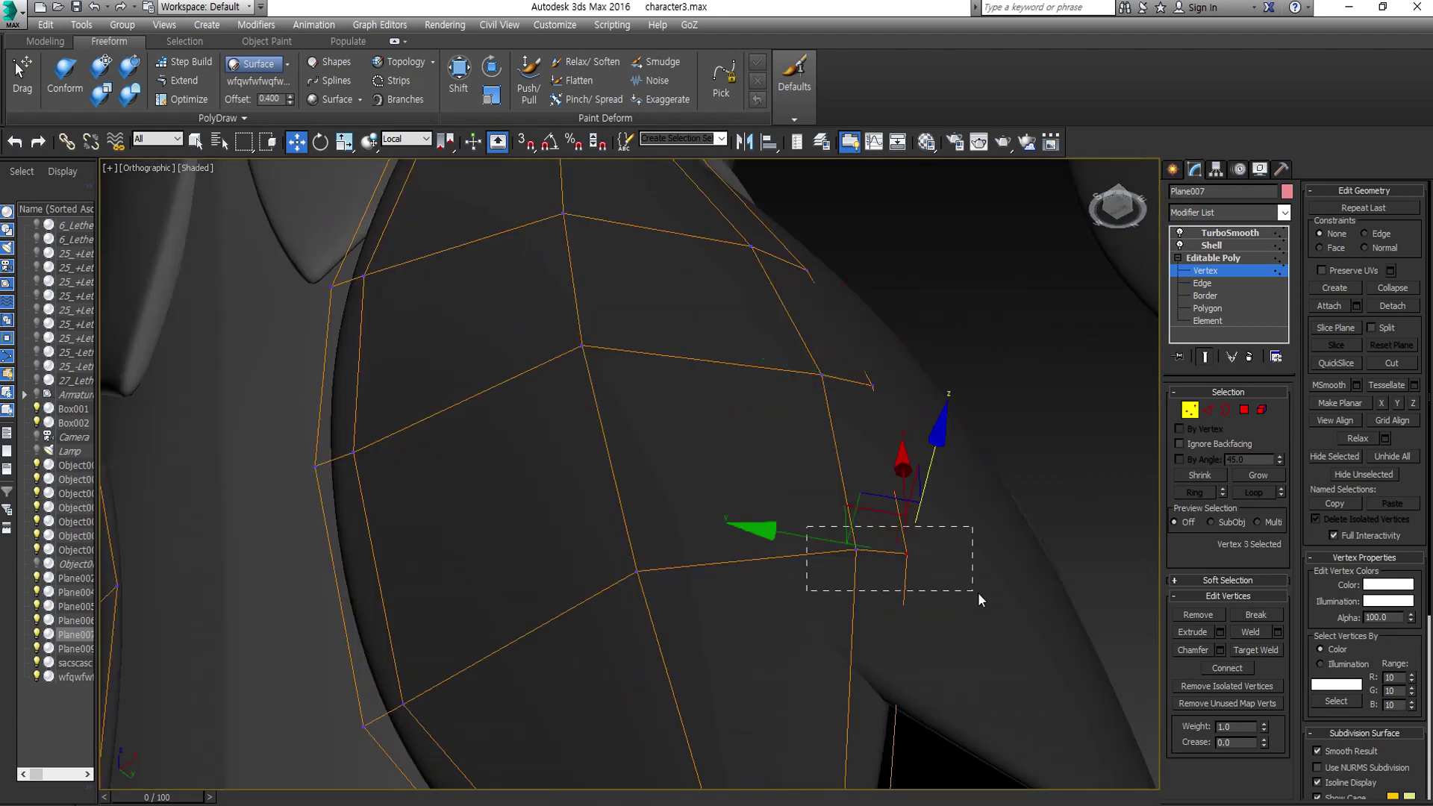
scroll(895, 608, "down", 3)
mouse_move(819, 616)
middle_mouse_down("alt")
mouse_move(906, 438)
mouse_move(945, 527)
middle_mouse_up("alt")
key("1")
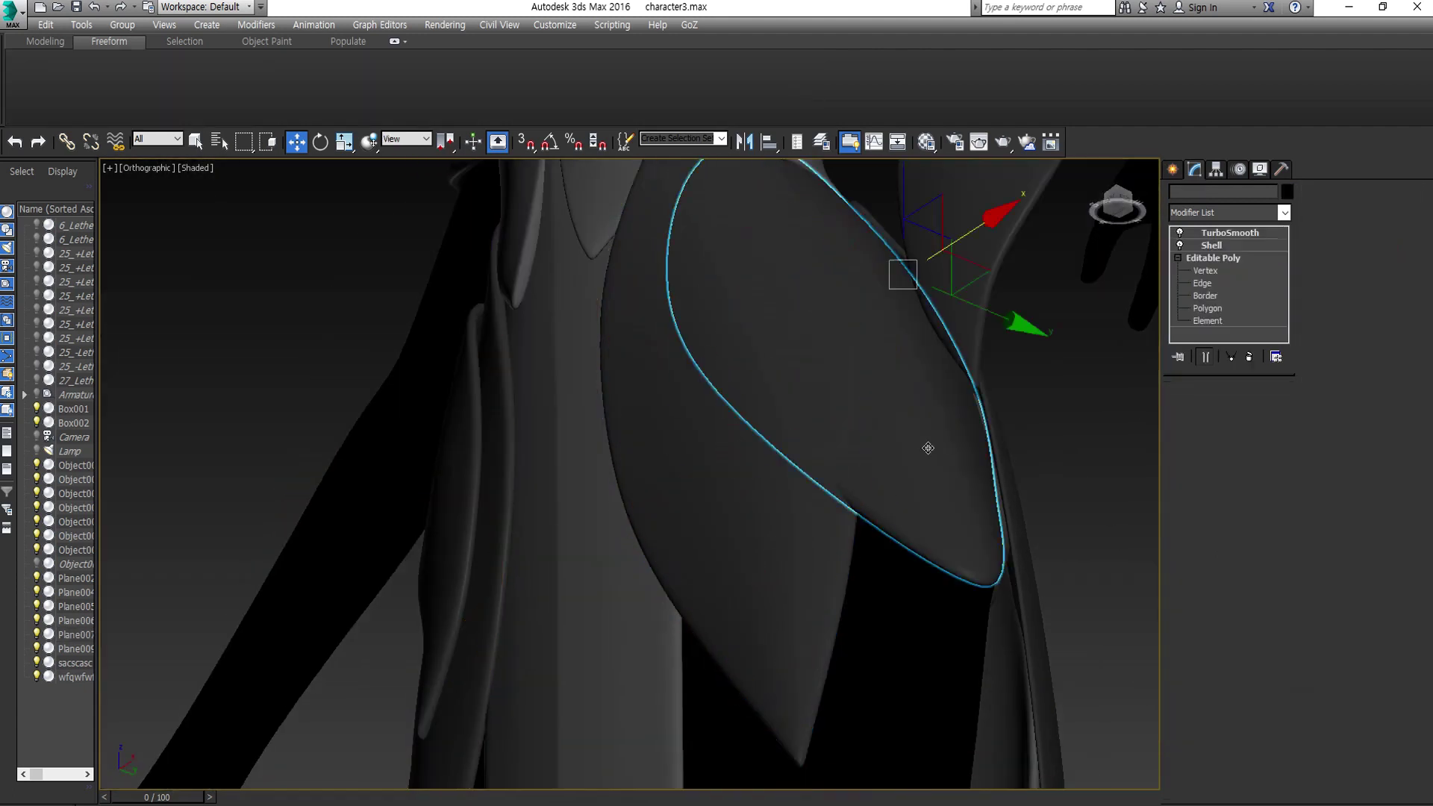
middle_click_drag(928, 448, 715, 553, "alt")
key("1")
scroll(715, 552, "up", 3)
mouse_move(867, 506)
middle_mouse_down("alt")
mouse_move(858, 560)
mouse_move(1047, 496)
mouse_move(886, 625)
mouse_move(918, 607)
middle_mouse_up("alt")
- Show the skirt in wireframe front view and select Plane002 at Vertex level
scroll(918, 607, "down", 3)
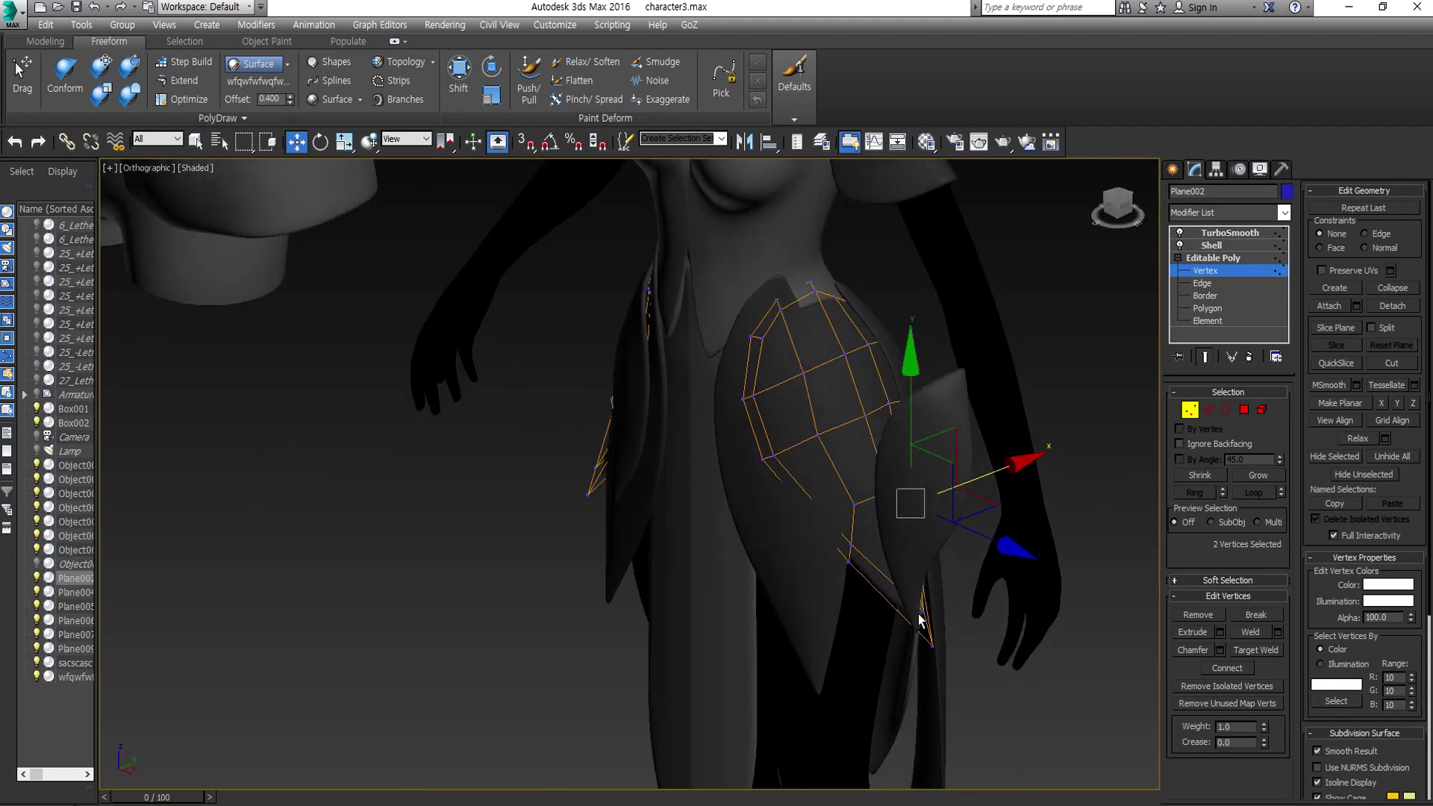
scroll(822, 567, "up", 3)
scroll(870, 521, "down", 3)
left_click(728, 559)
mouse_move(728, 559)
middle_mouse_down("alt")
mouse_move(882, 489)
mouse_move(801, 390)
mouse_move(953, 495)
middle_mouse_up("alt")
left_click(883, 488)
key("f")
key("F3")
key("F3")
left_click(953, 495)
key("1")
- Rotate Plane002's tip vertices into a sharper point and exit to check the smoothed petal
scroll(870, 570, "up", 5)
scroll(871, 569, "down", 3)
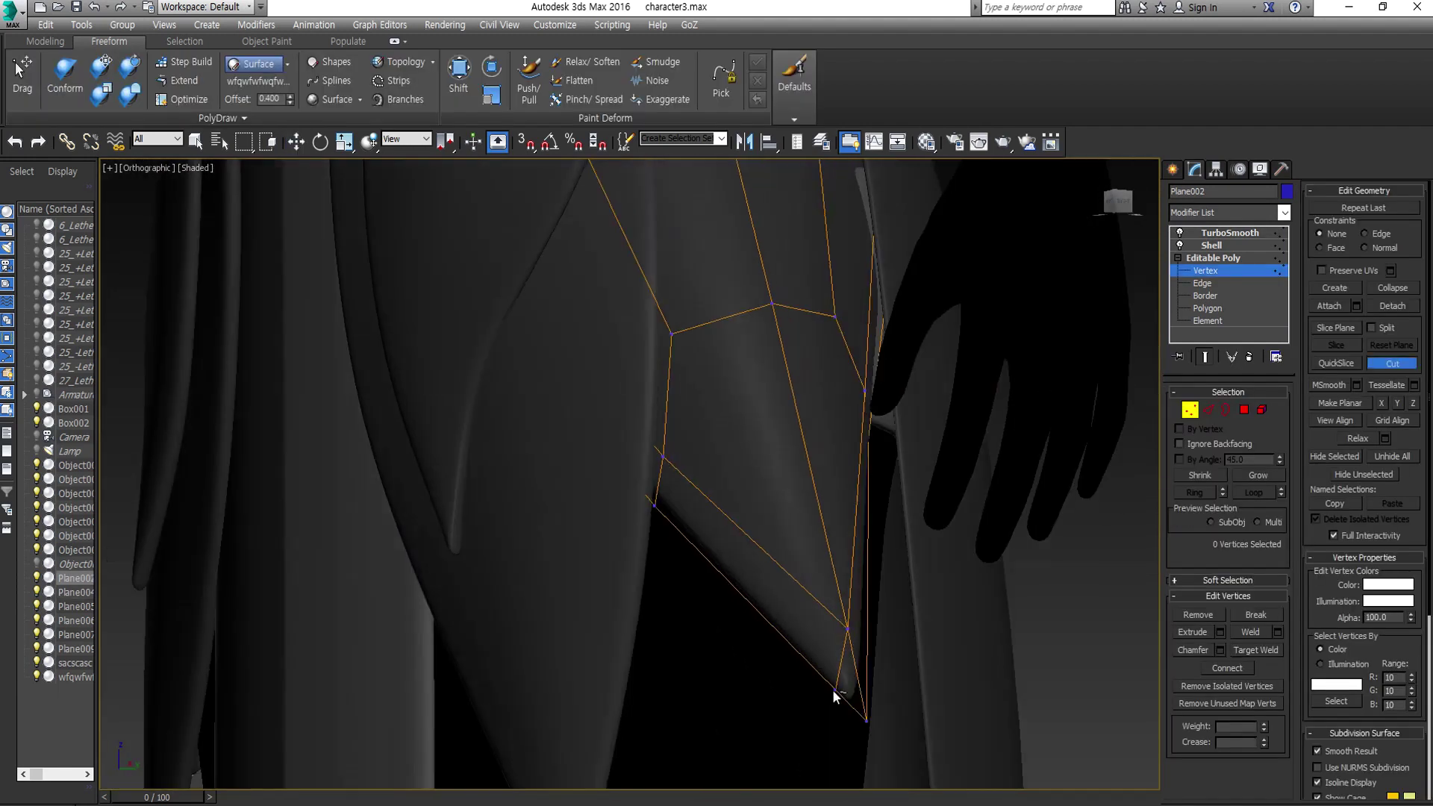
scroll(790, 590, "up", 3)
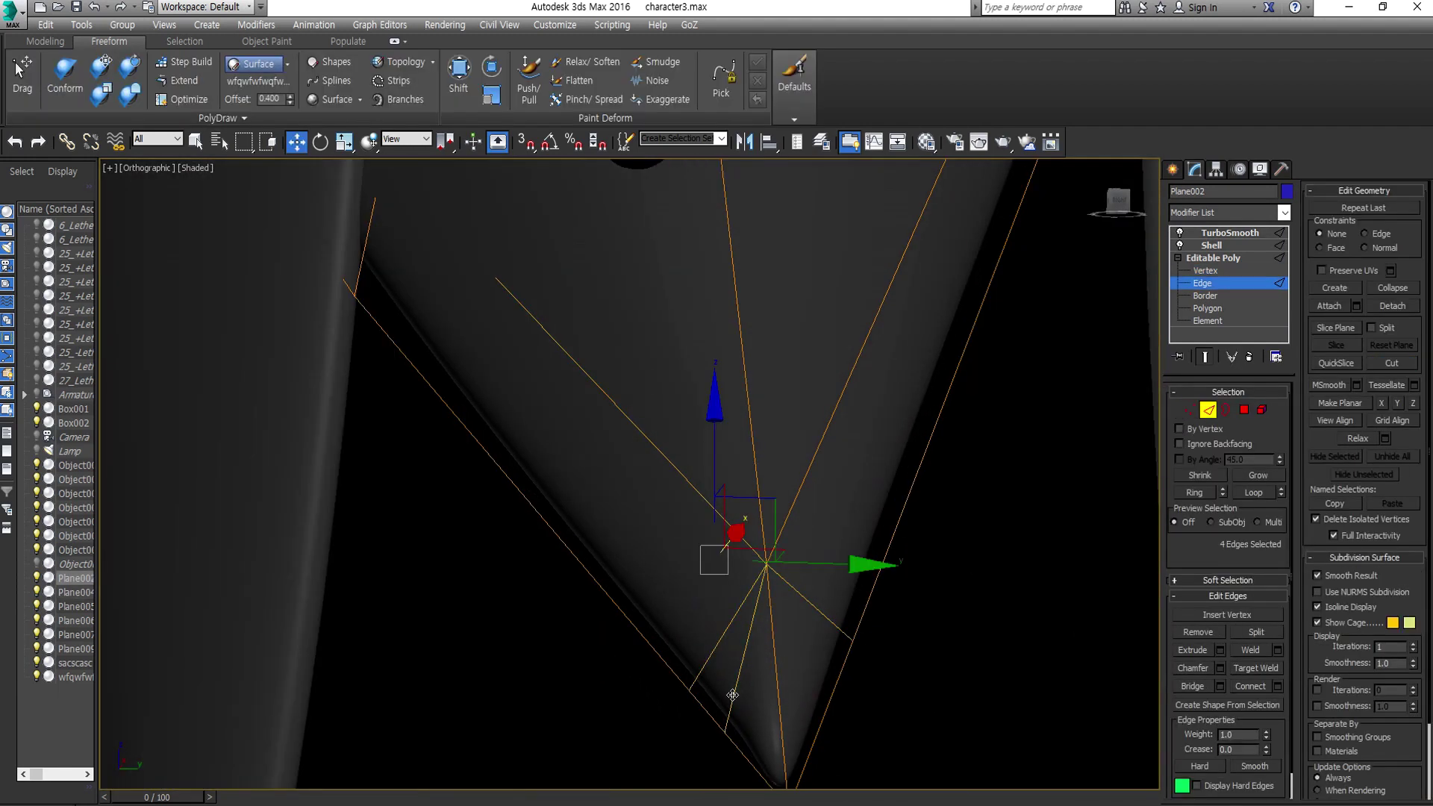
scroll(732, 694, "down", 5)
key("f")
left_click(922, 650)
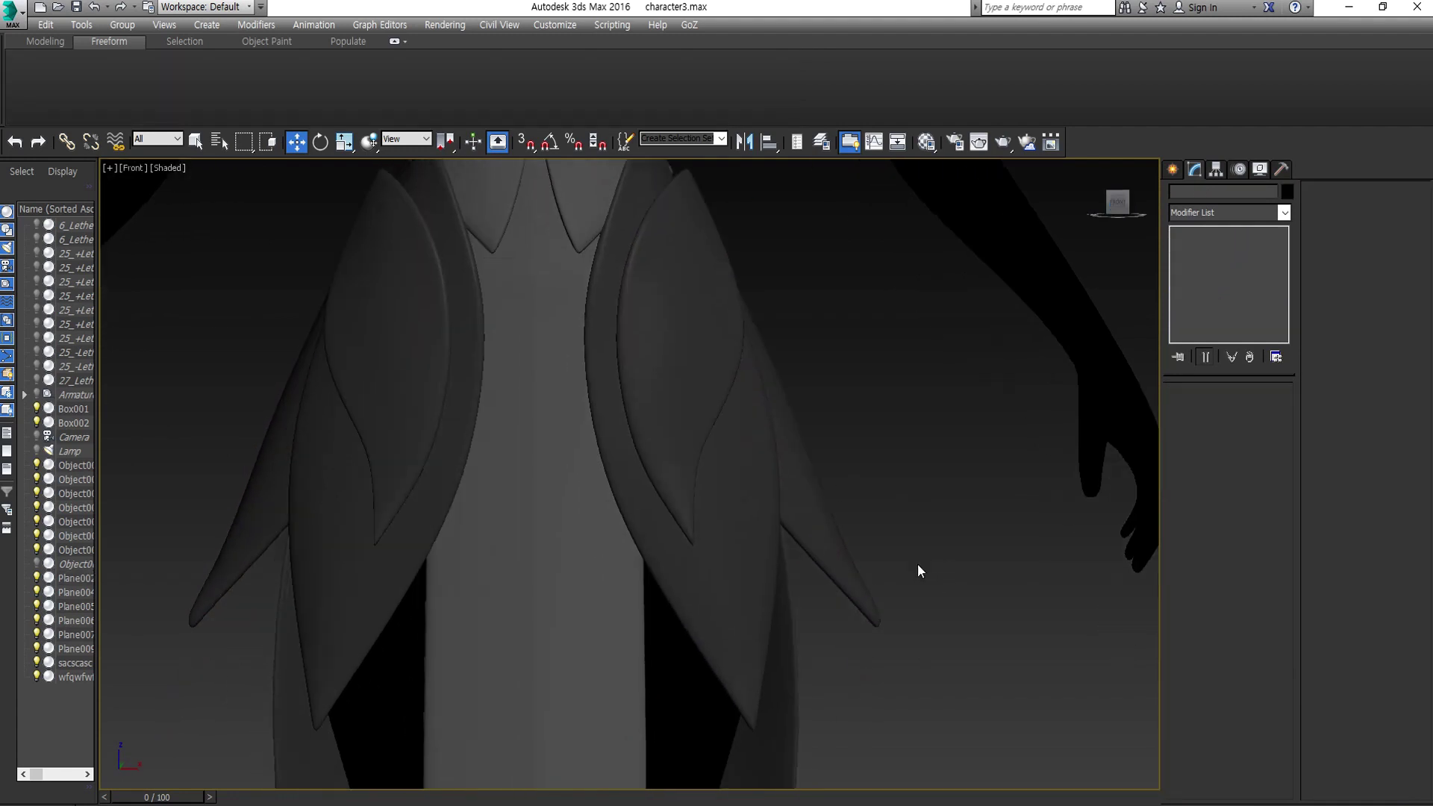
scroll(918, 570, "up", 3)
left_click(772, 658)
key("1")
key("e")
scroll(969, 528, "up", 3)
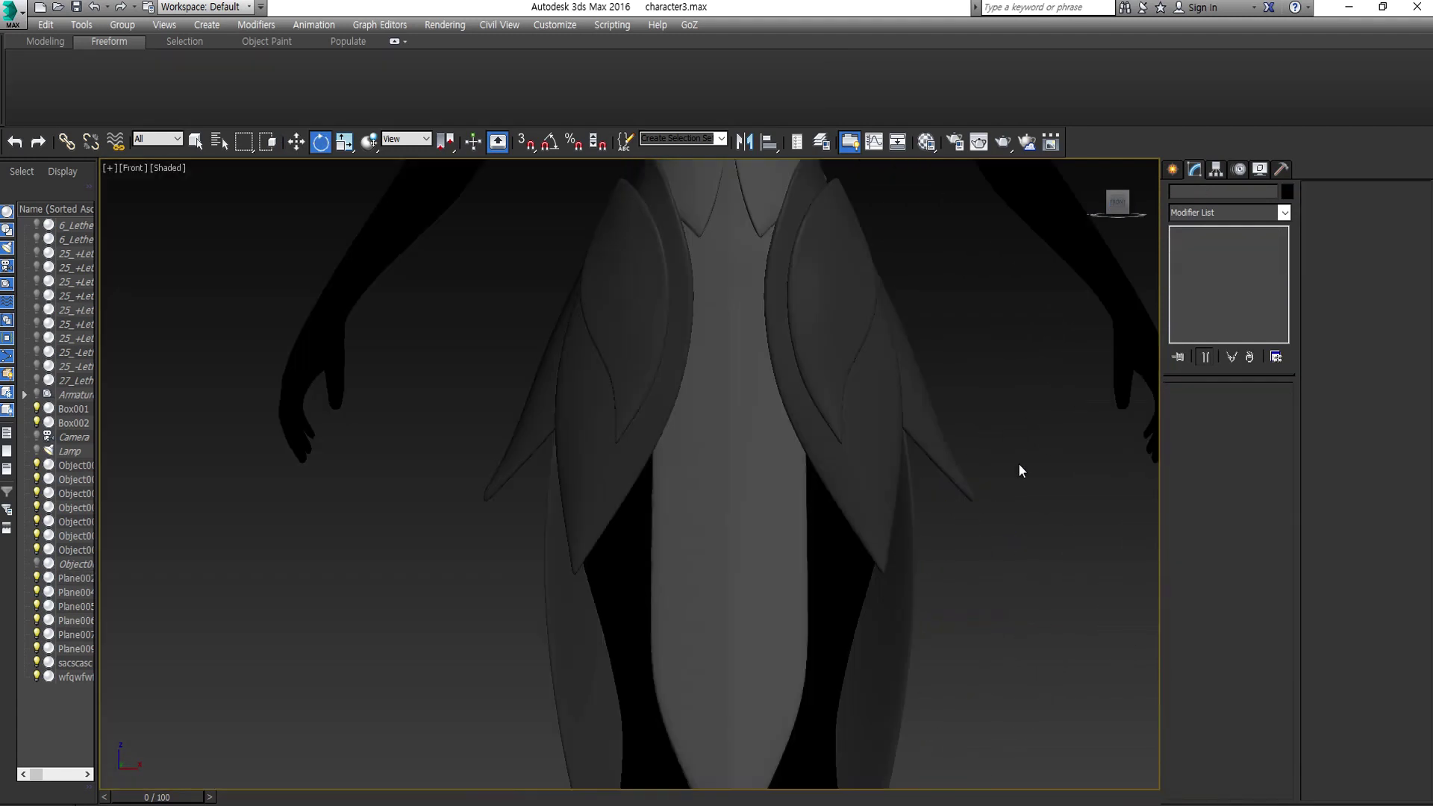
left_click(1012, 540)
scroll(1009, 542, "up", 3)
scroll(996, 565, "up", 2)
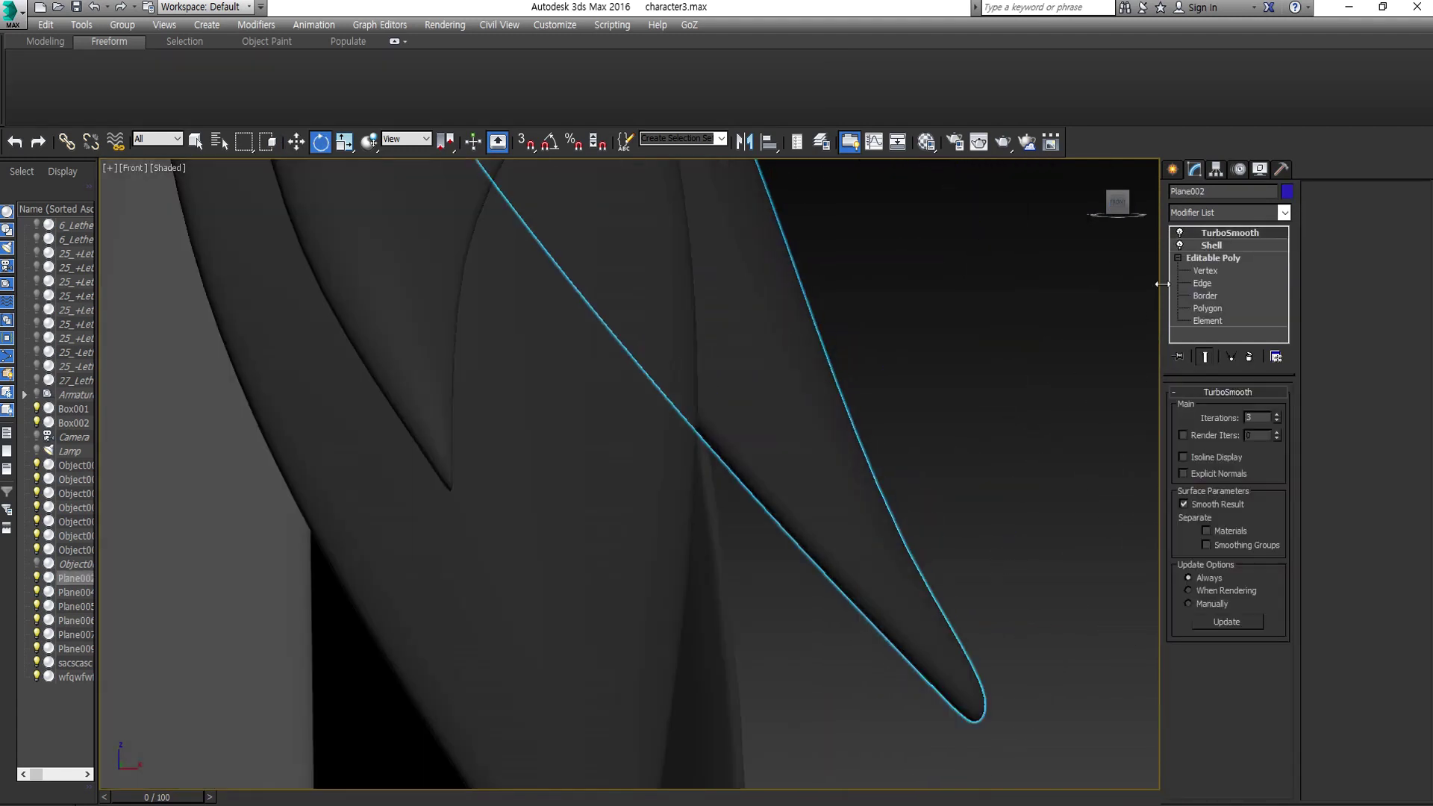
- Move two Plane002 vertices near the shoulder, then deselect and frame the whole character
key("1")
key("w")
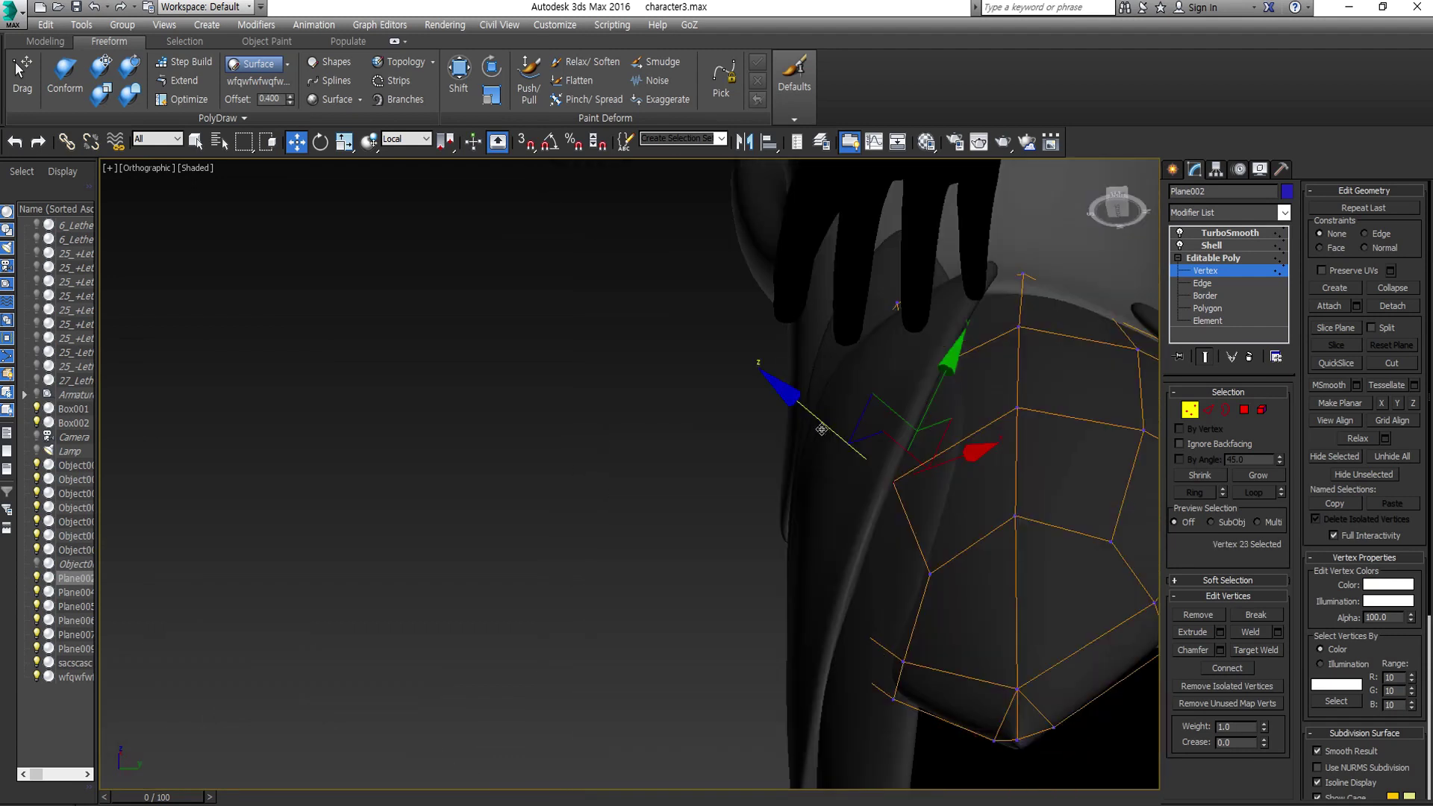
left_click(879, 525, "ctrl")
mouse_move(879, 526)
middle_mouse_down("alt")
mouse_move(845, 608)
mouse_move(677, 545)
middle_mouse_up("alt")
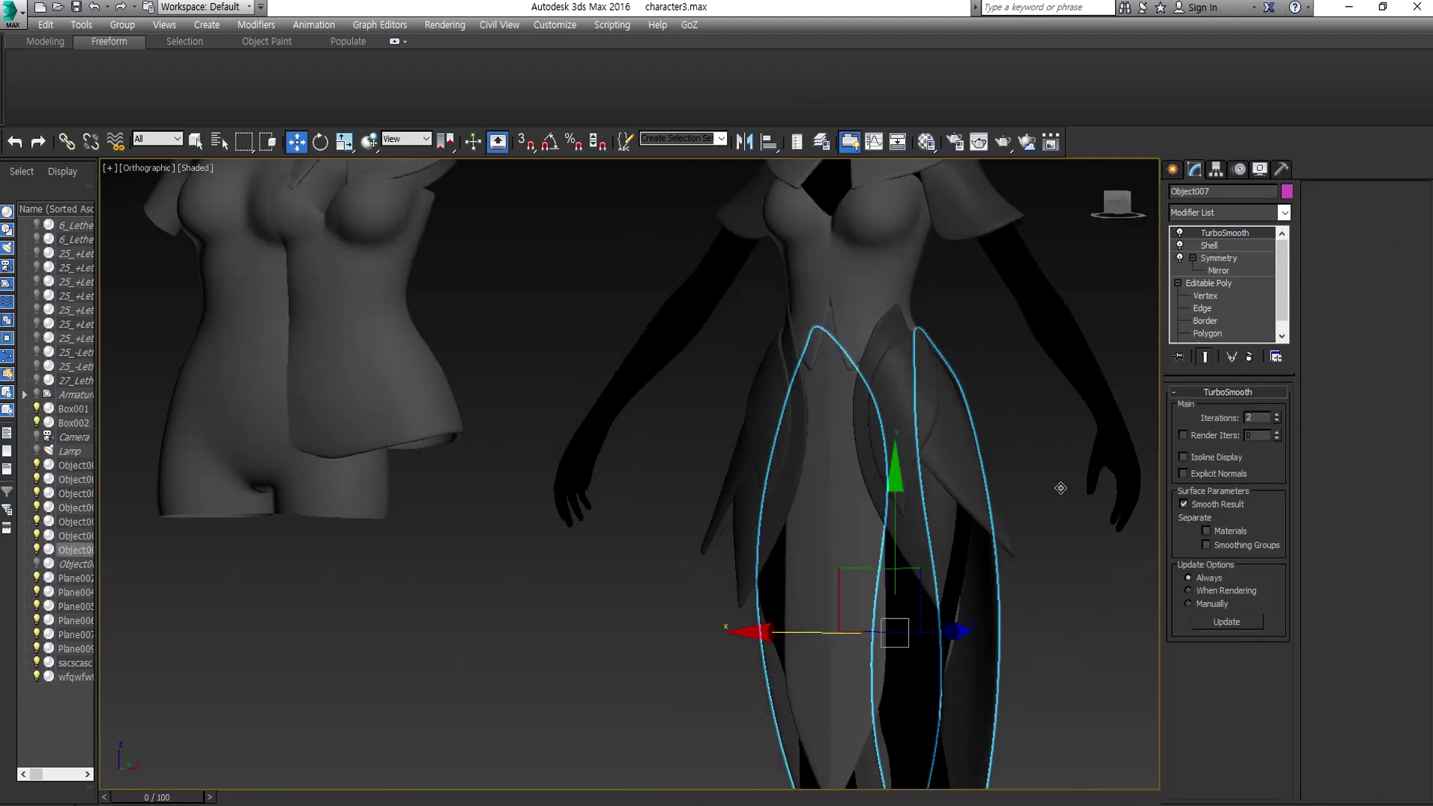
left_click(1035, 573)
scroll(1035, 573, "down", 5)
middle_click_drag(1035, 573, 902, 608)
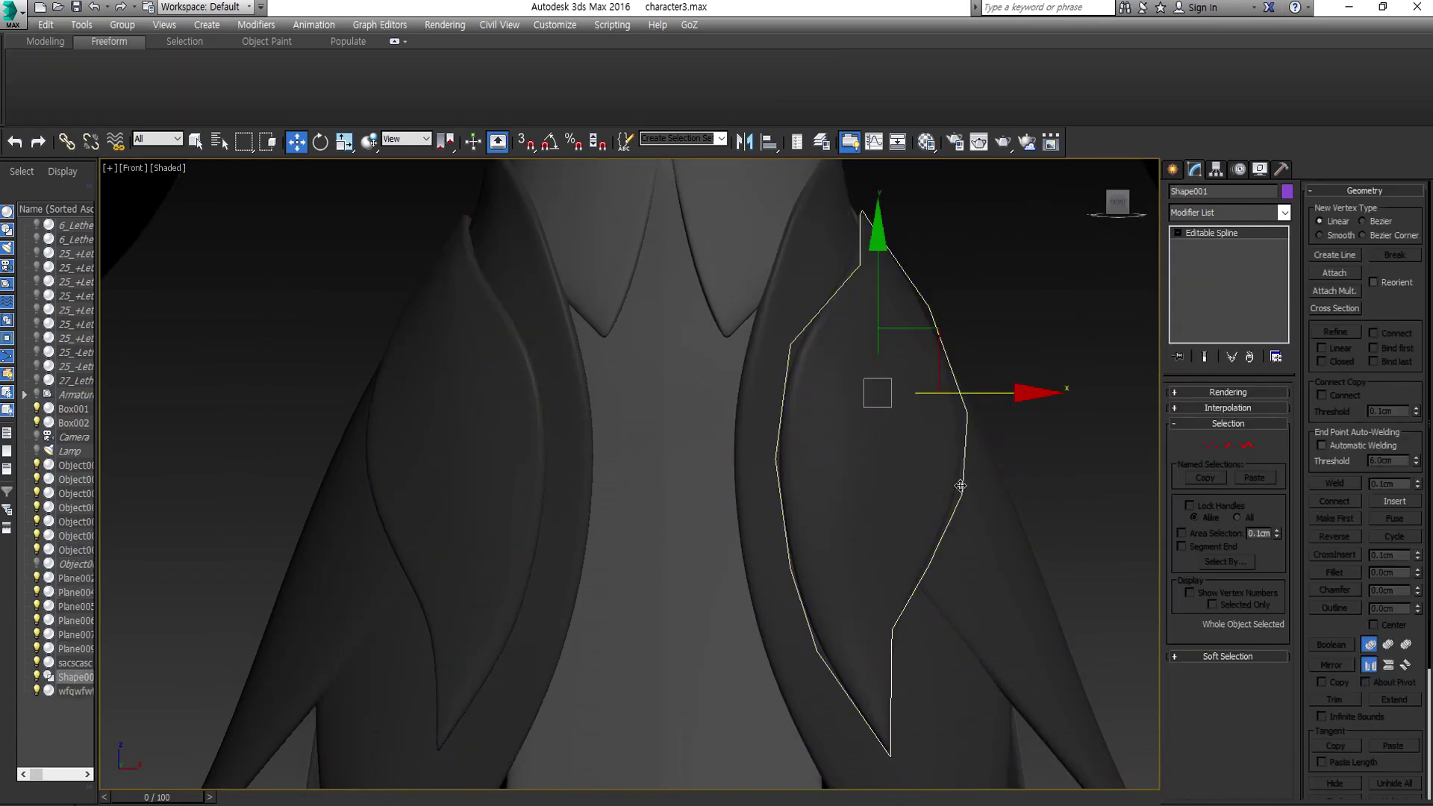
- Enable Shape001 in the viewport as a tube with 4 sides
scroll(959, 488, "up", 3)
left_click(1217, 418)
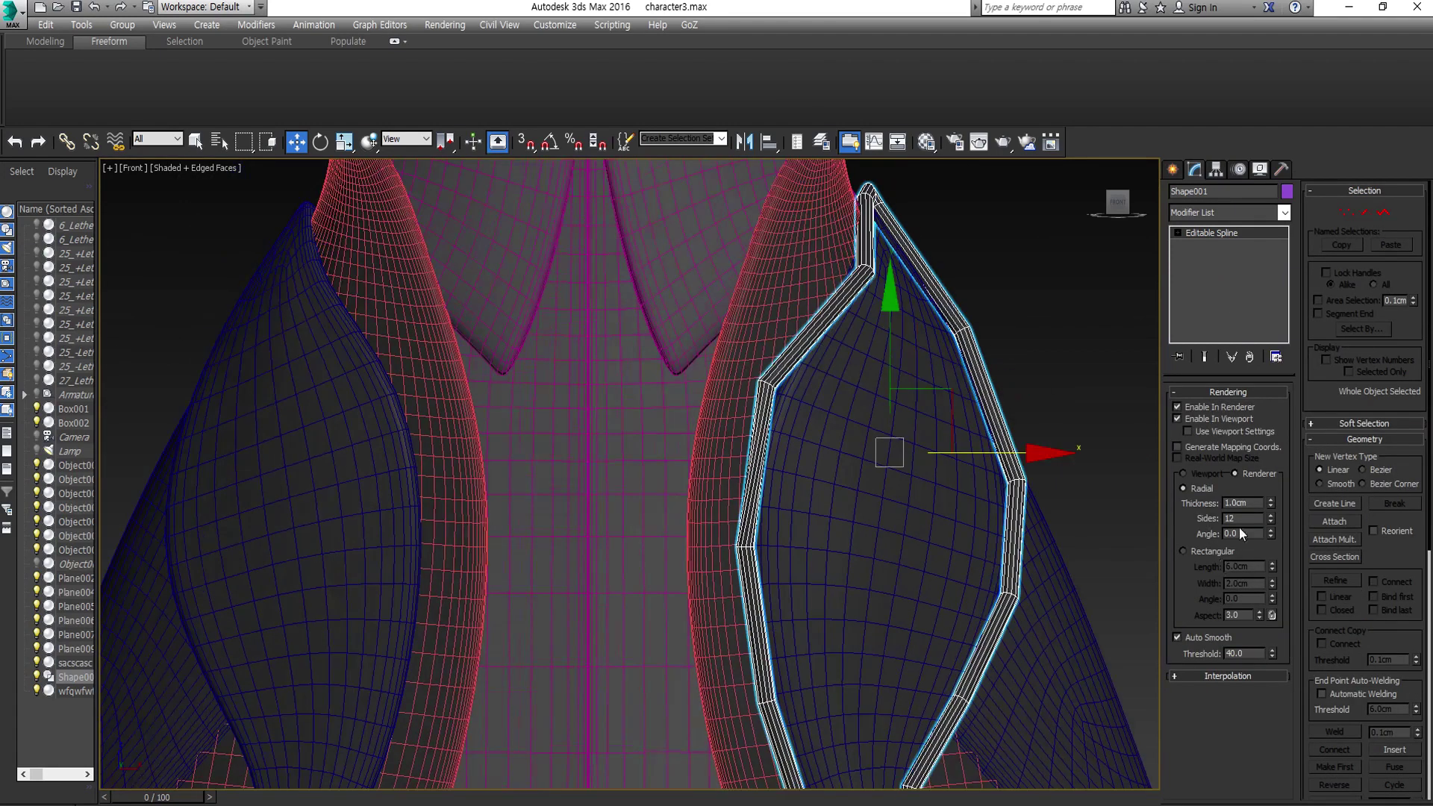
type("4")
key("Return")
type("1.5")
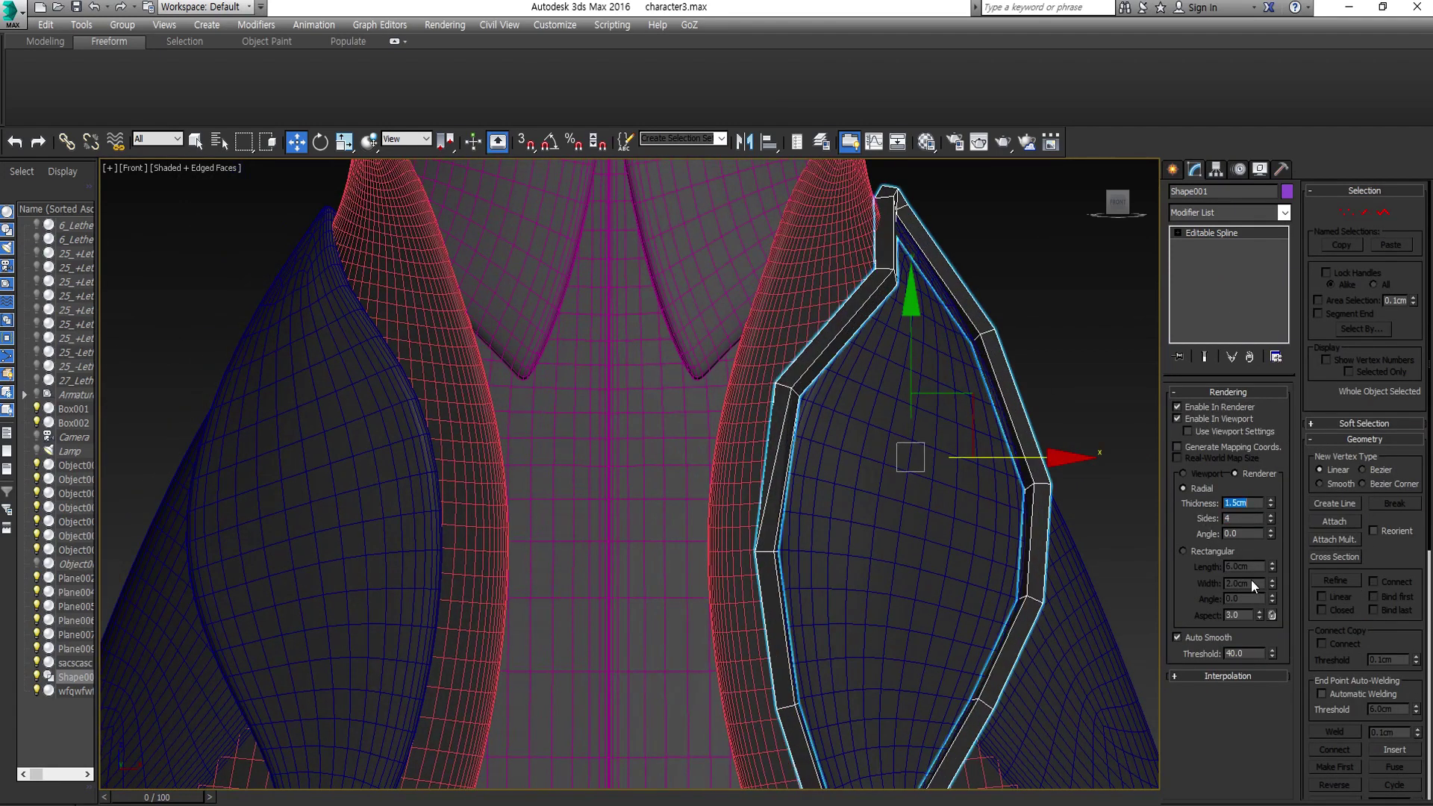
middle_click_drag(940, 521, 940, 535, "alt")
- Clone Plane004's inner ring of polygons by Shift-dragging them
left_click(1186, 297)
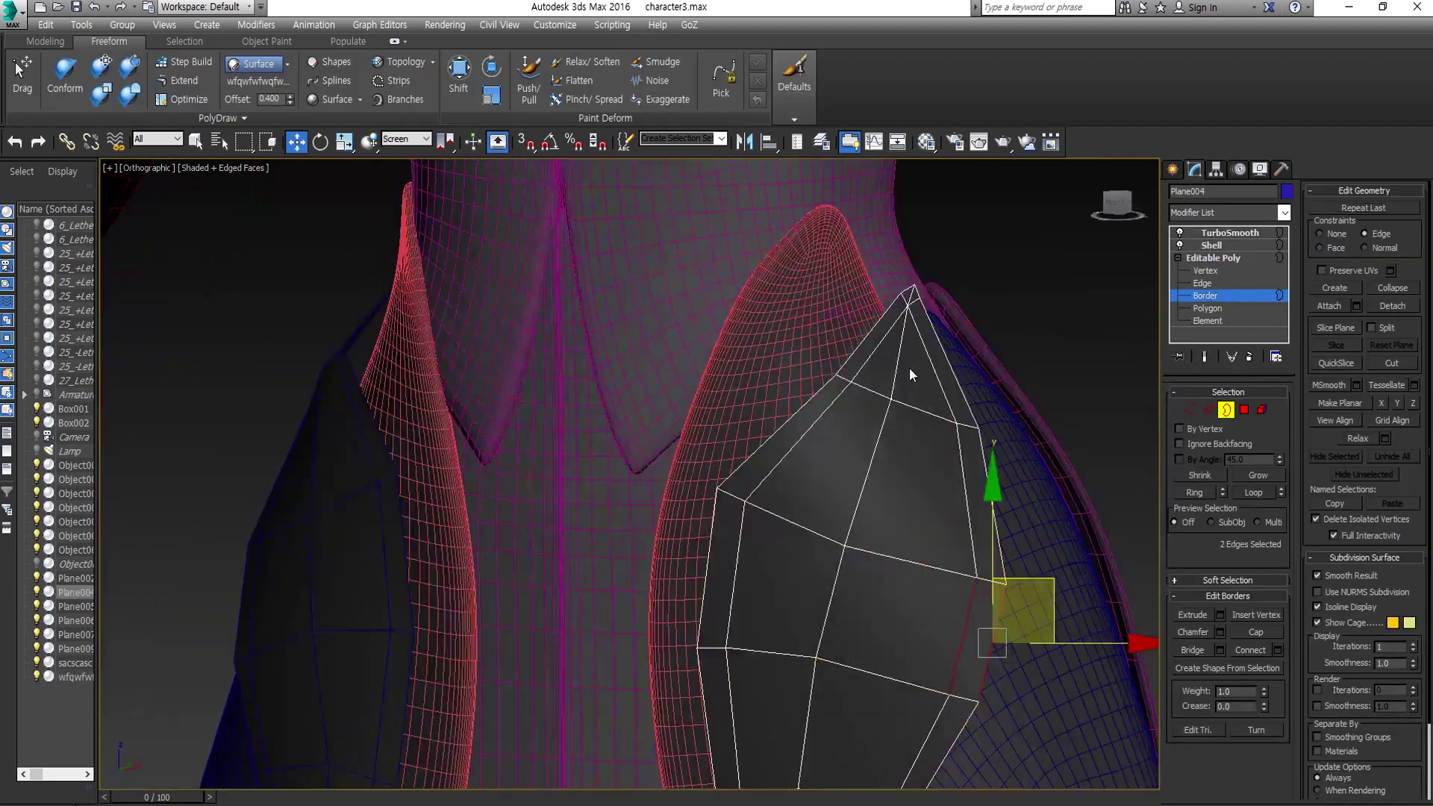
key("2")
scroll(988, 183, "up", 3)
scroll(963, 358, "up", 3)
scroll(963, 359, "down", 8)
scroll(907, 482, "up", 8)
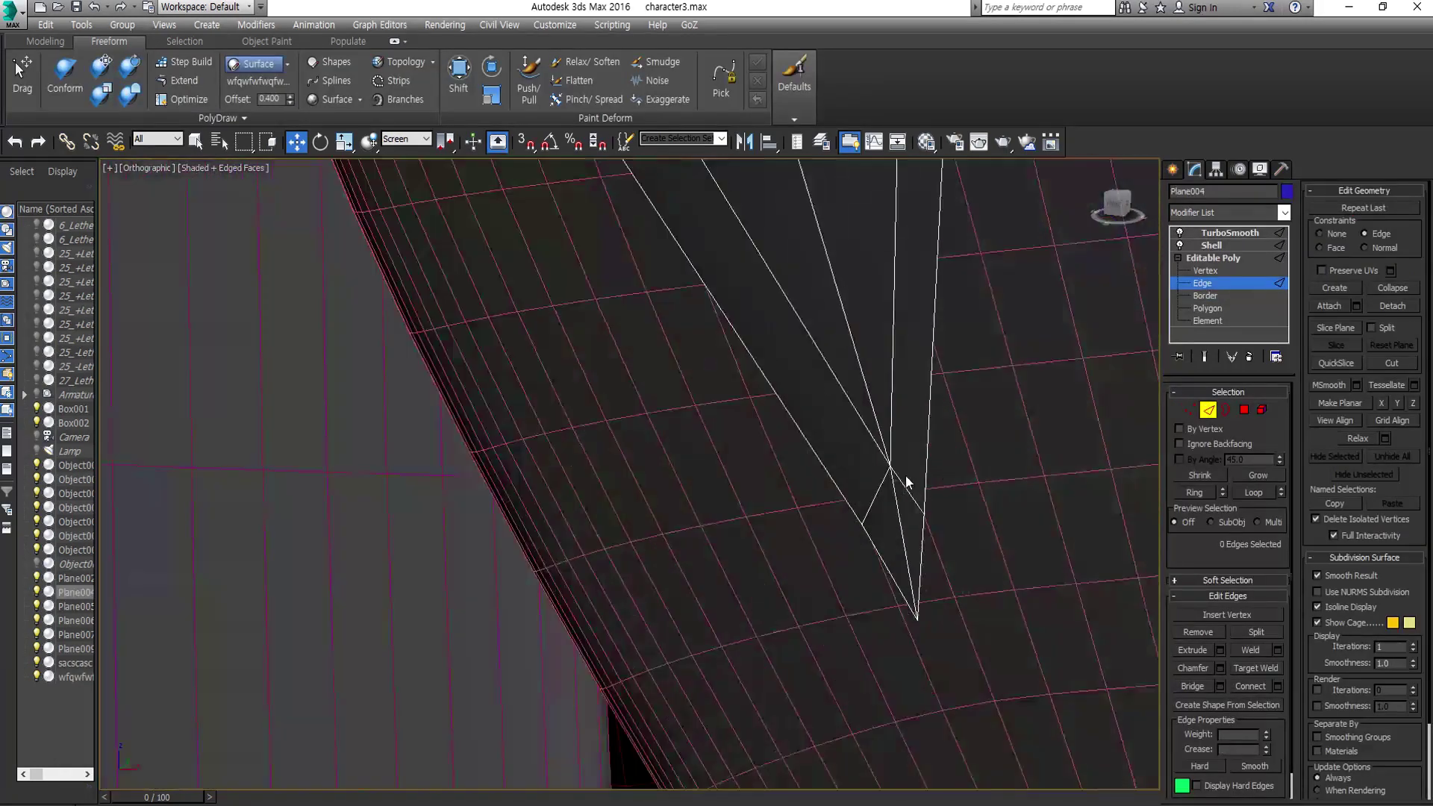
scroll(885, 489, "down", 4)
key("4")
scroll(885, 493, "down", 4)
scroll(877, 515, "up", 8)
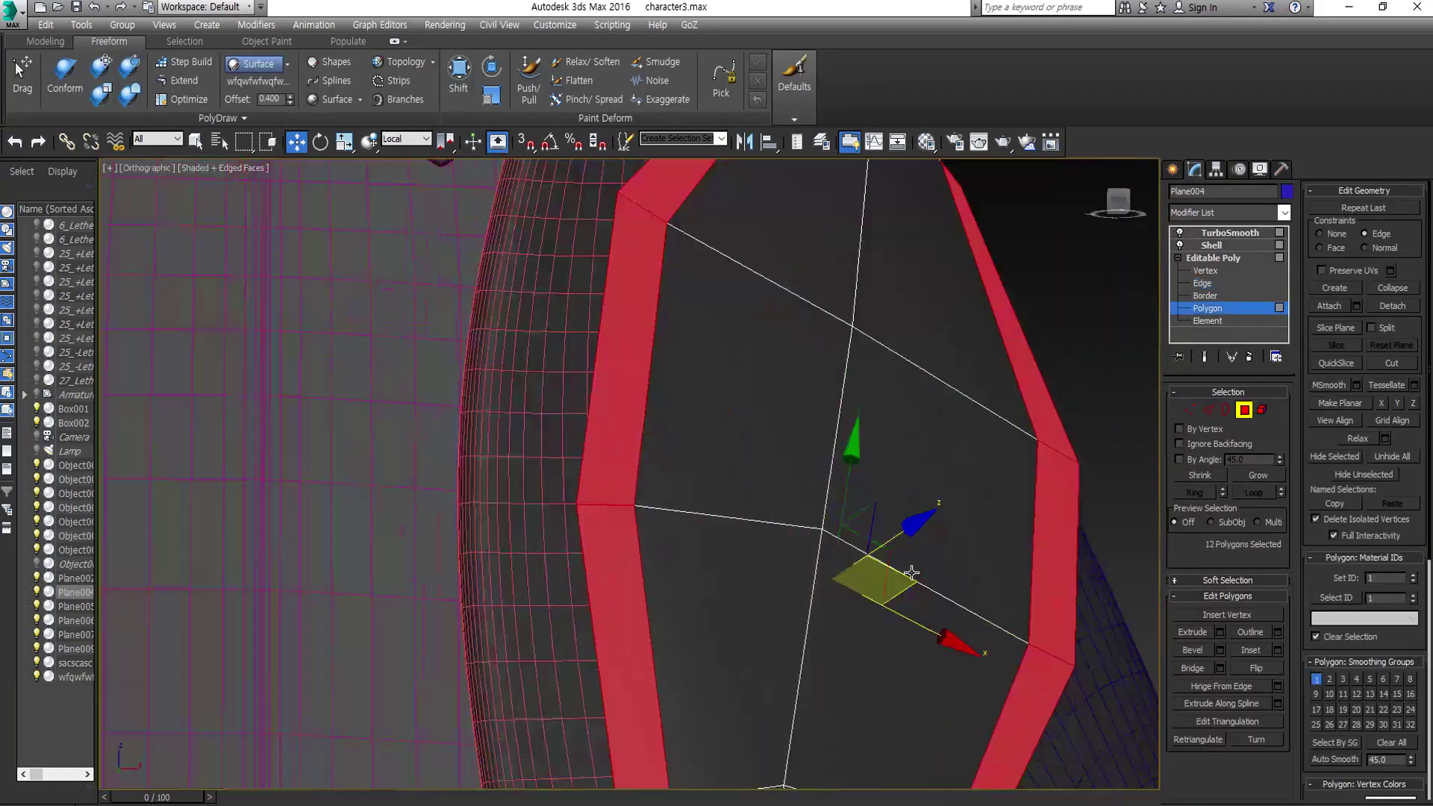
left_click_drag(866, 552, 825, 512, "shift")
key("Return")
- Assign a white material to the cloned trim strip and view the smoothed result
left_click(811, 437)
scroll(1093, 421, "down", 5)
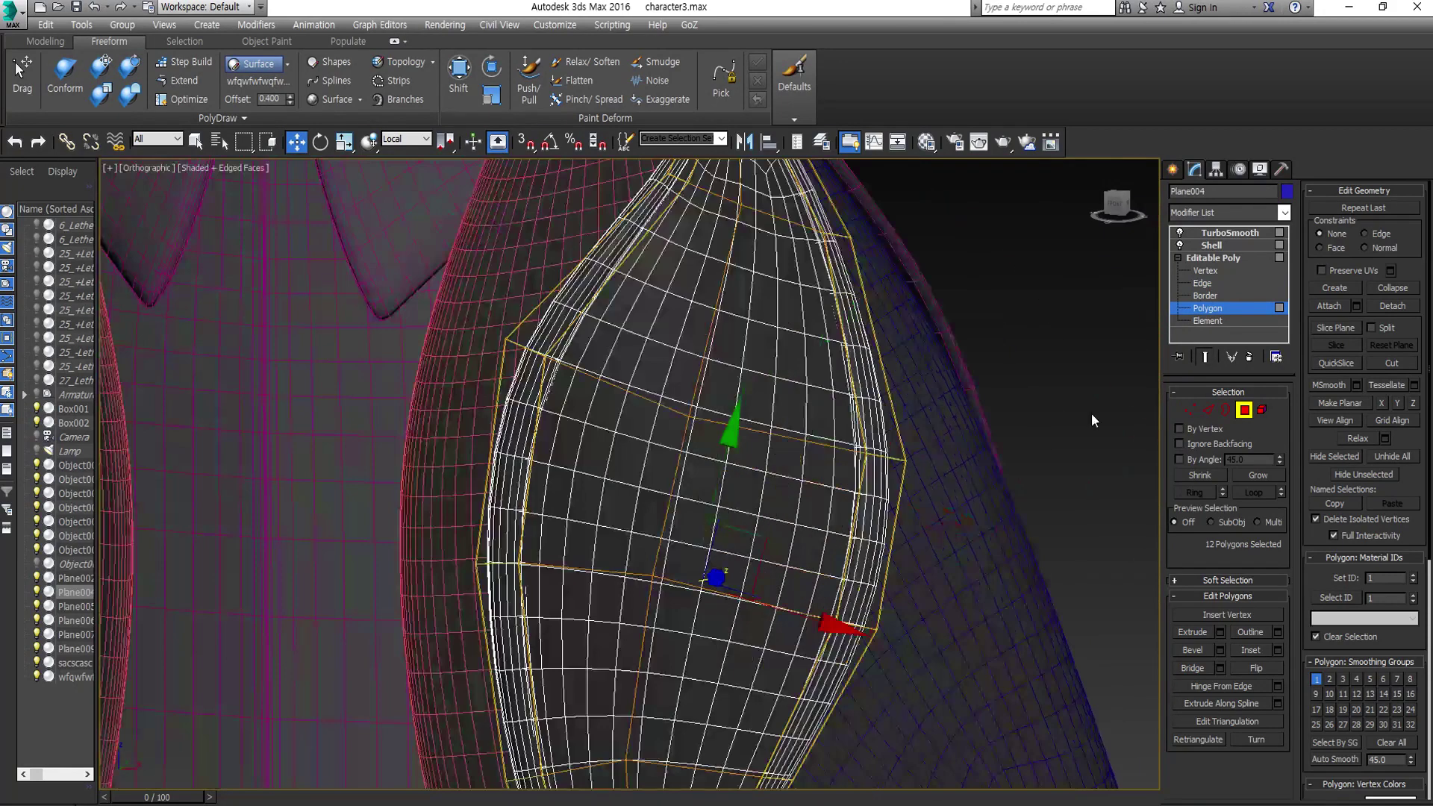
key("F4")
key("m")
left_click(485, 167)
left_click(1230, 232)
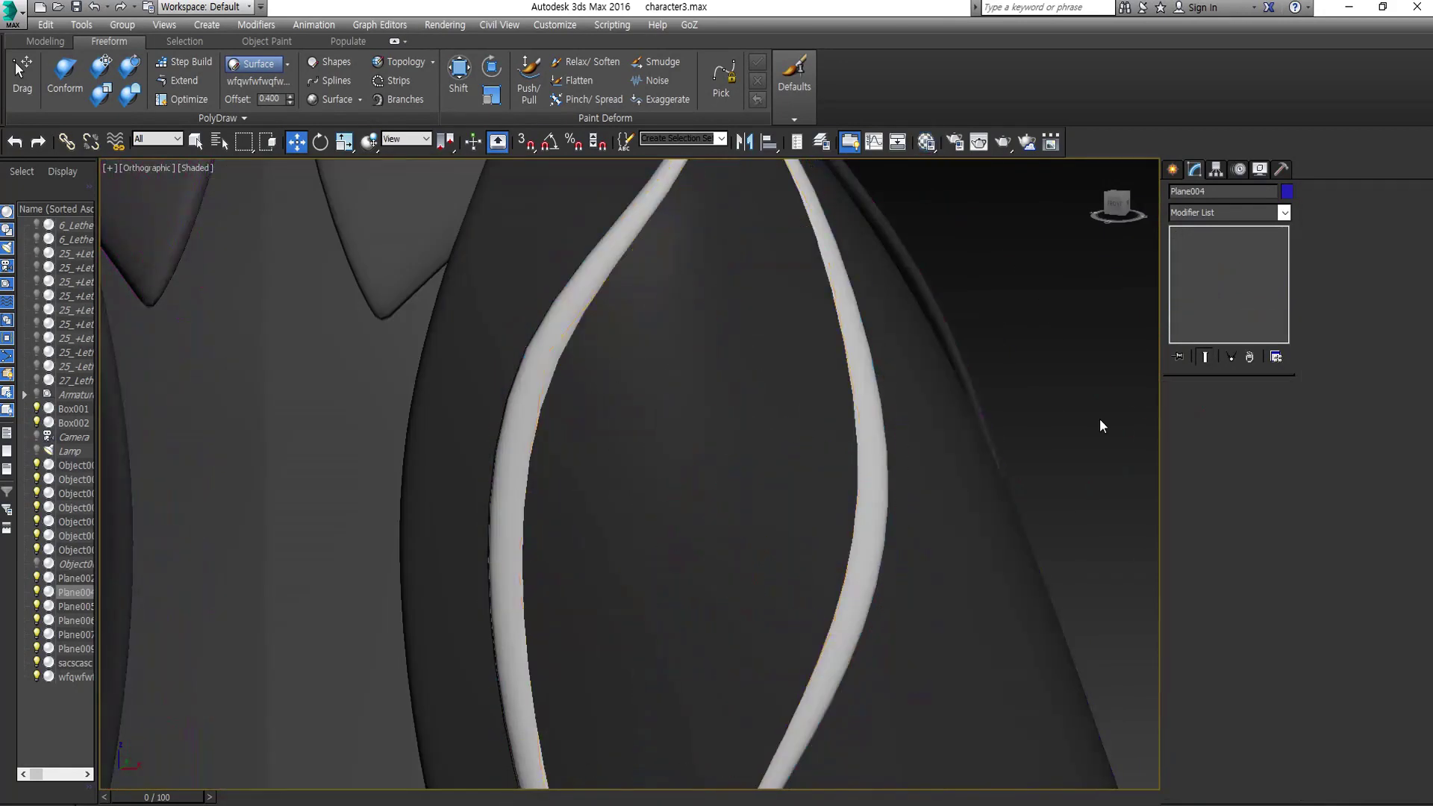
scroll(882, 614, "down", 5)
scroll(896, 619, "up", 8)
- Chamfer the two edges at the trim strip's lower tip
left_click(1202, 283)
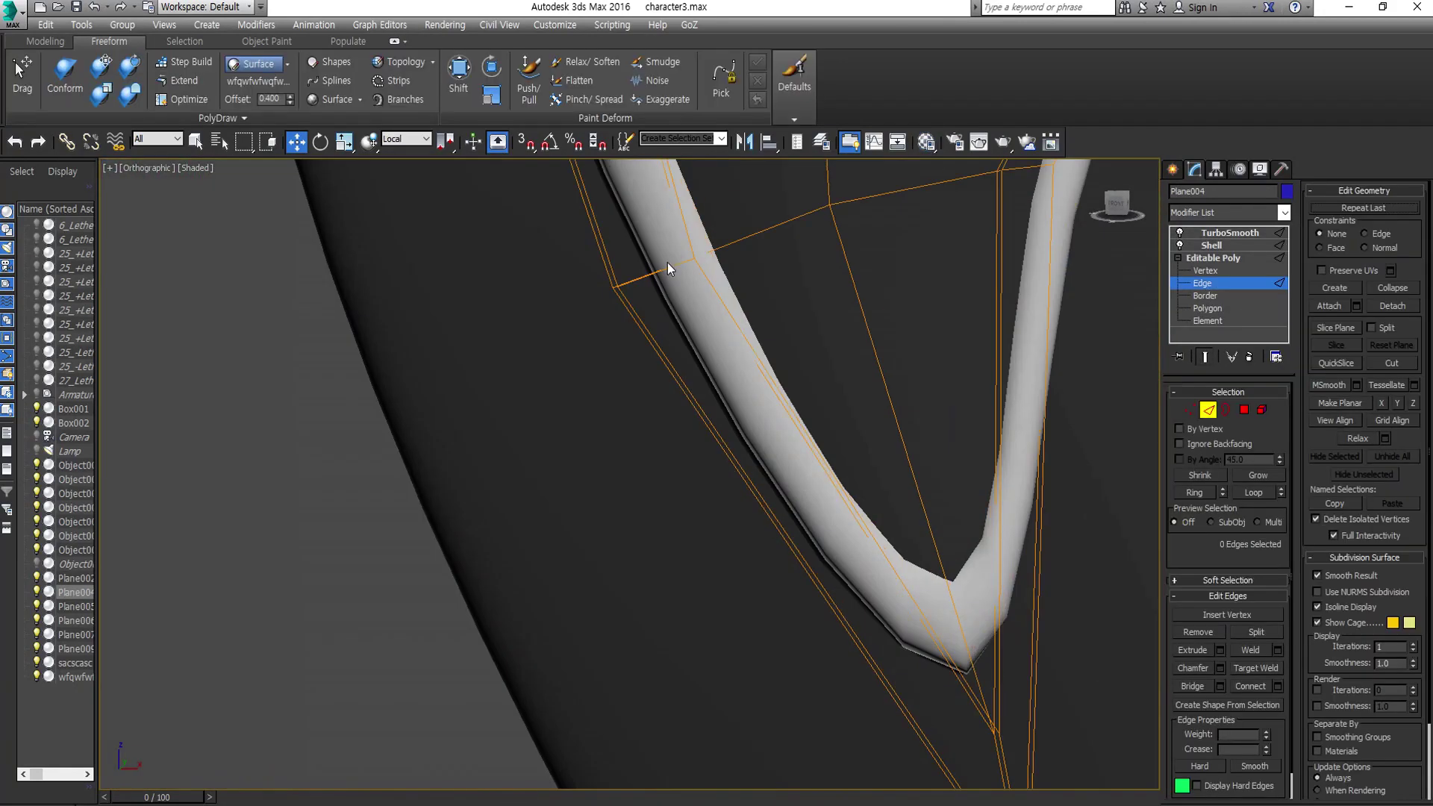
key("z")
key("r")
scroll(840, 361, "up", 5)
scroll(828, 537, "down", 5)
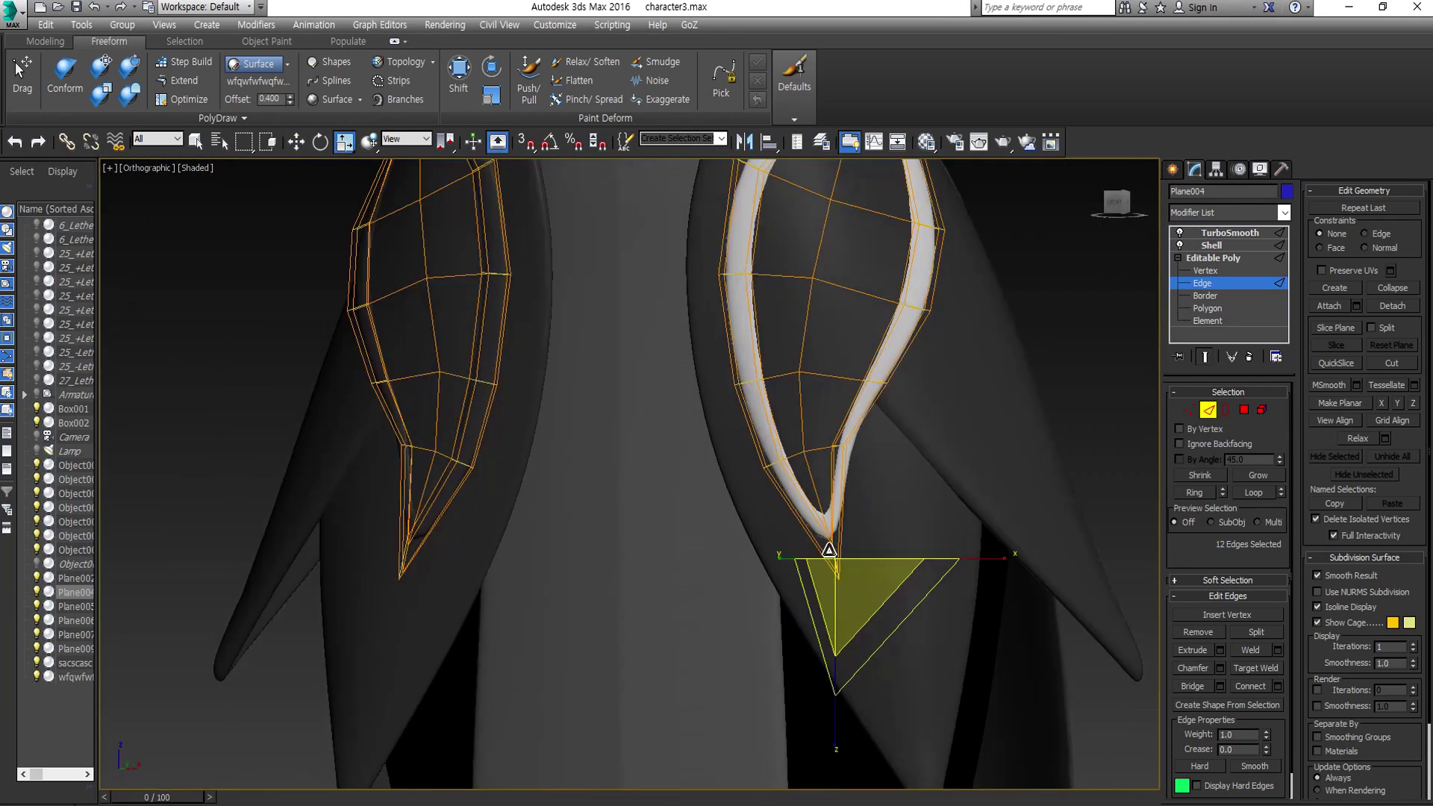
scroll(850, 518, "up", 4)
scroll(863, 537, "down", 2)
scroll(878, 522, "up", 4)
key("ctrl+shift+c")
scroll(878, 522, "down", 4)
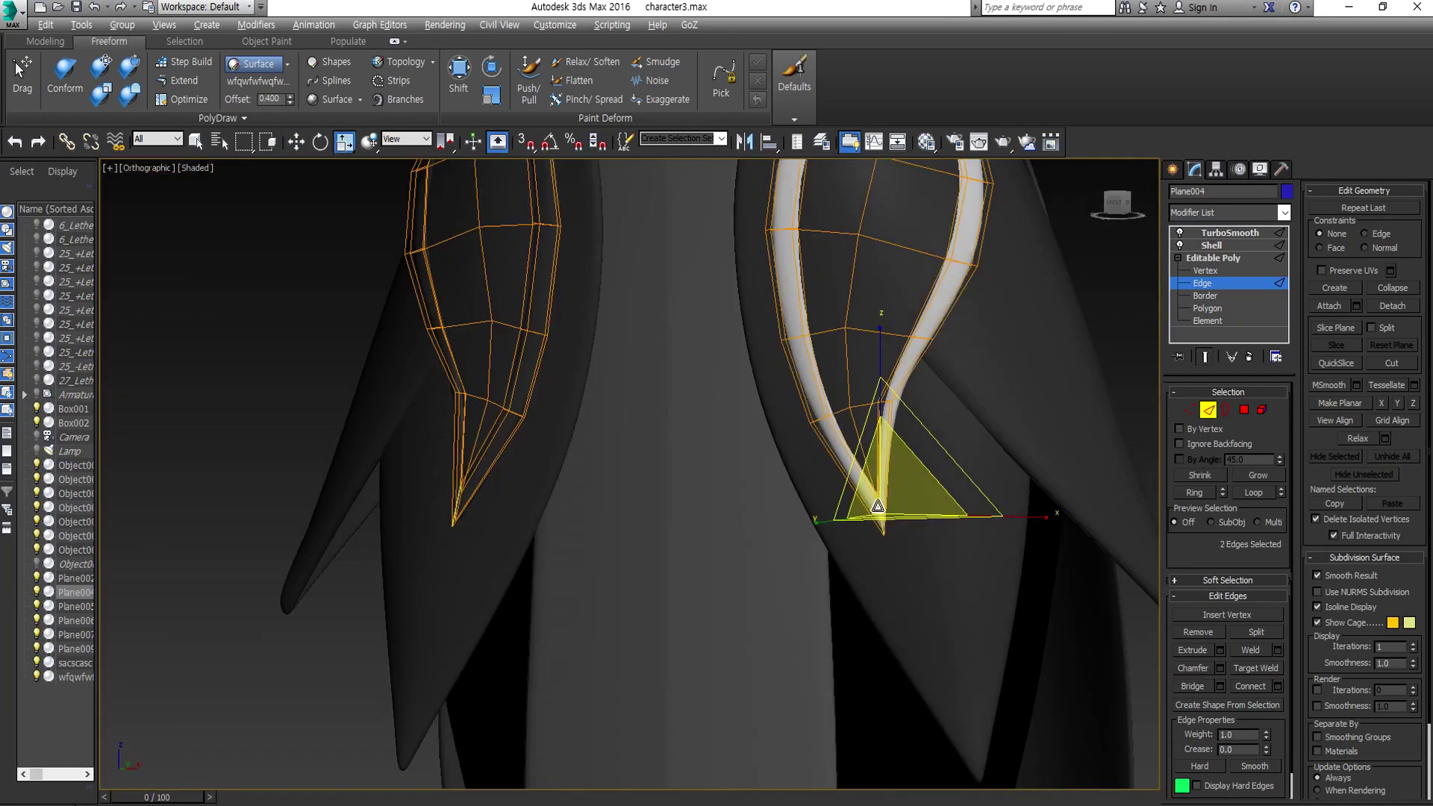
scroll(892, 480, "up", 4)
left_click(892, 480)
- Move the two vertices at the strip tip to reshape it
key("1")
scroll(749, 538, "down", 3)
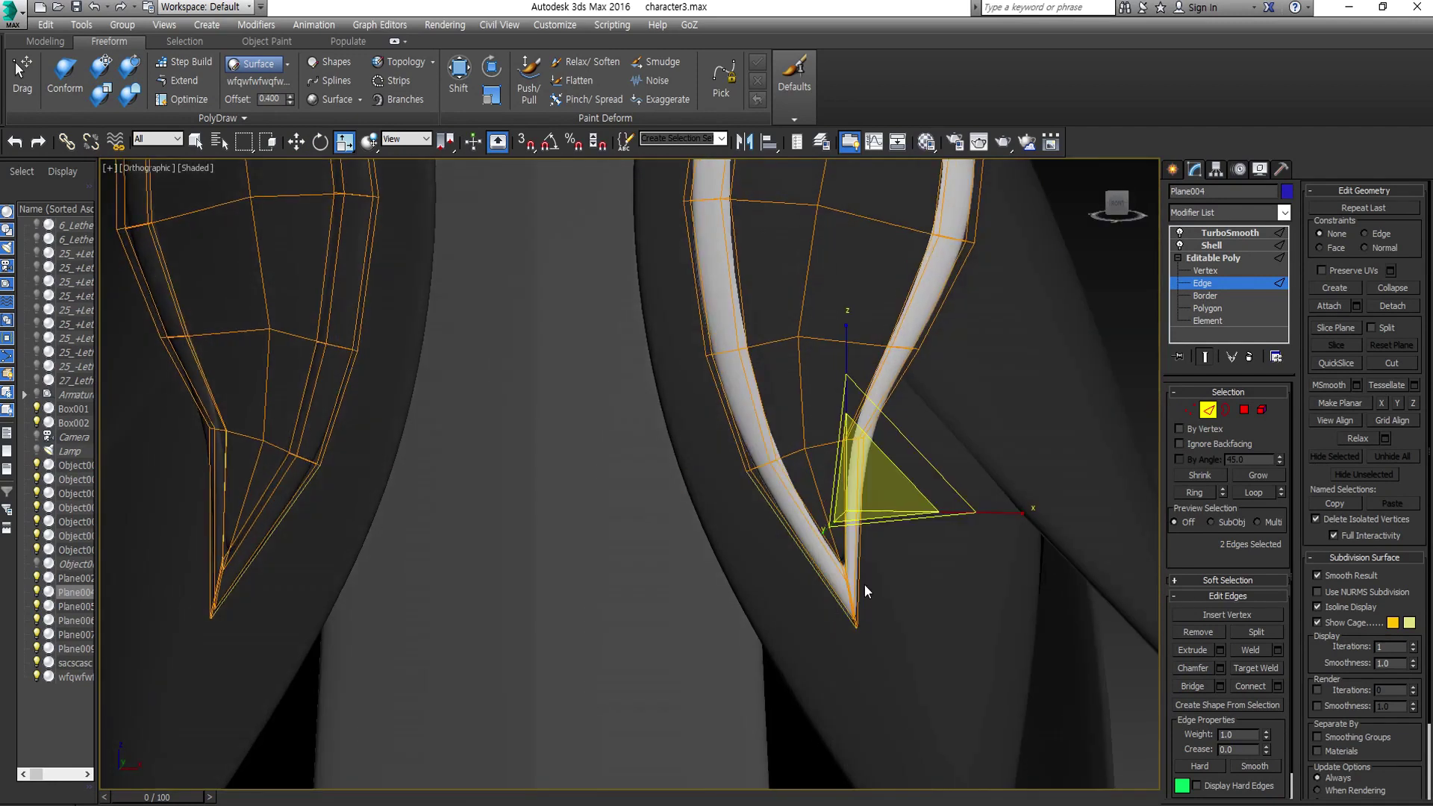
scroll(799, 539, "up", 4)
key("w")
left_click(799, 535)
scroll(798, 539, "down", 3)
scroll(909, 553, "down", 2)
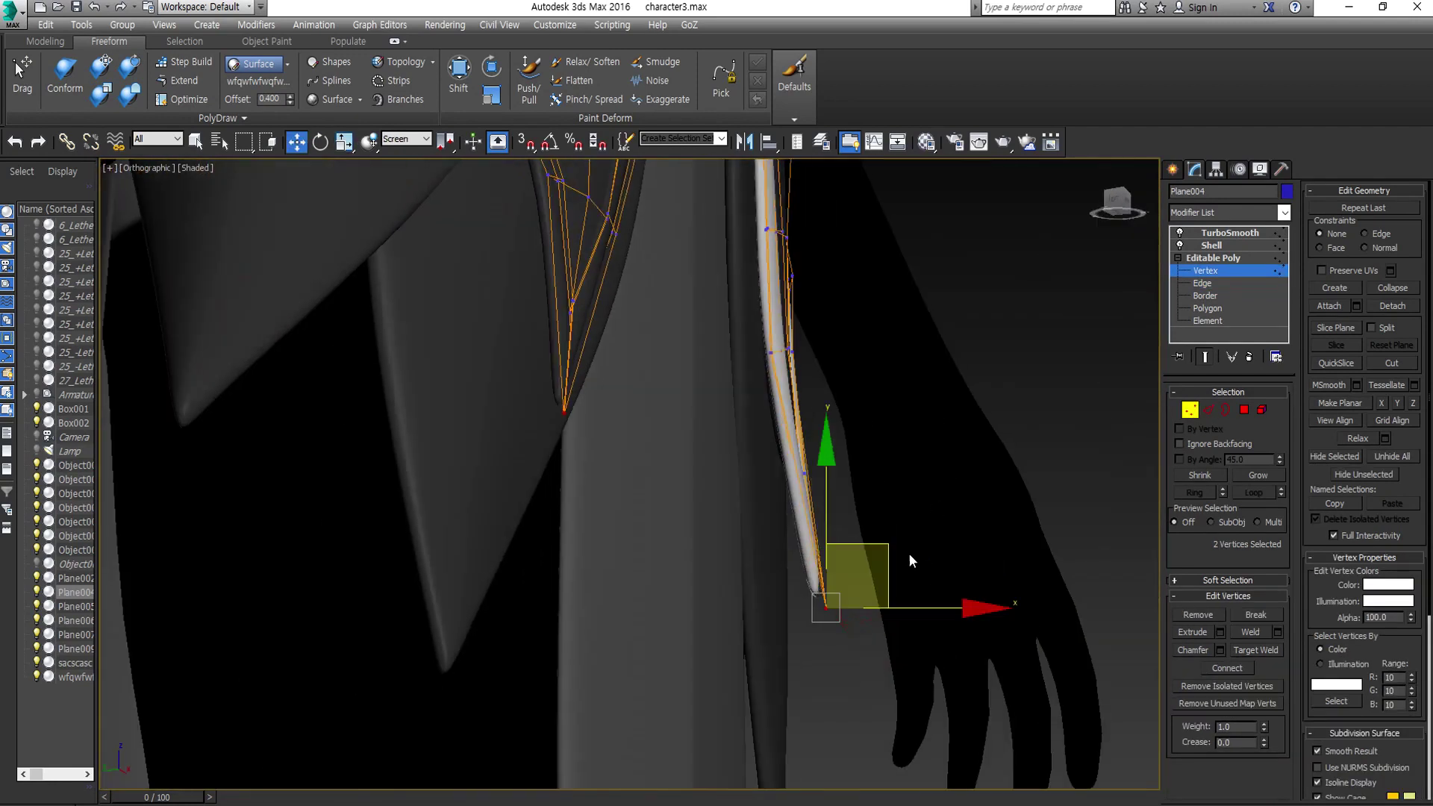
scroll(909, 553, "up", 4)
scroll(1069, 375, "down", 3)
scroll(769, 666, "up", 4)
scroll(768, 666, "down", 4)
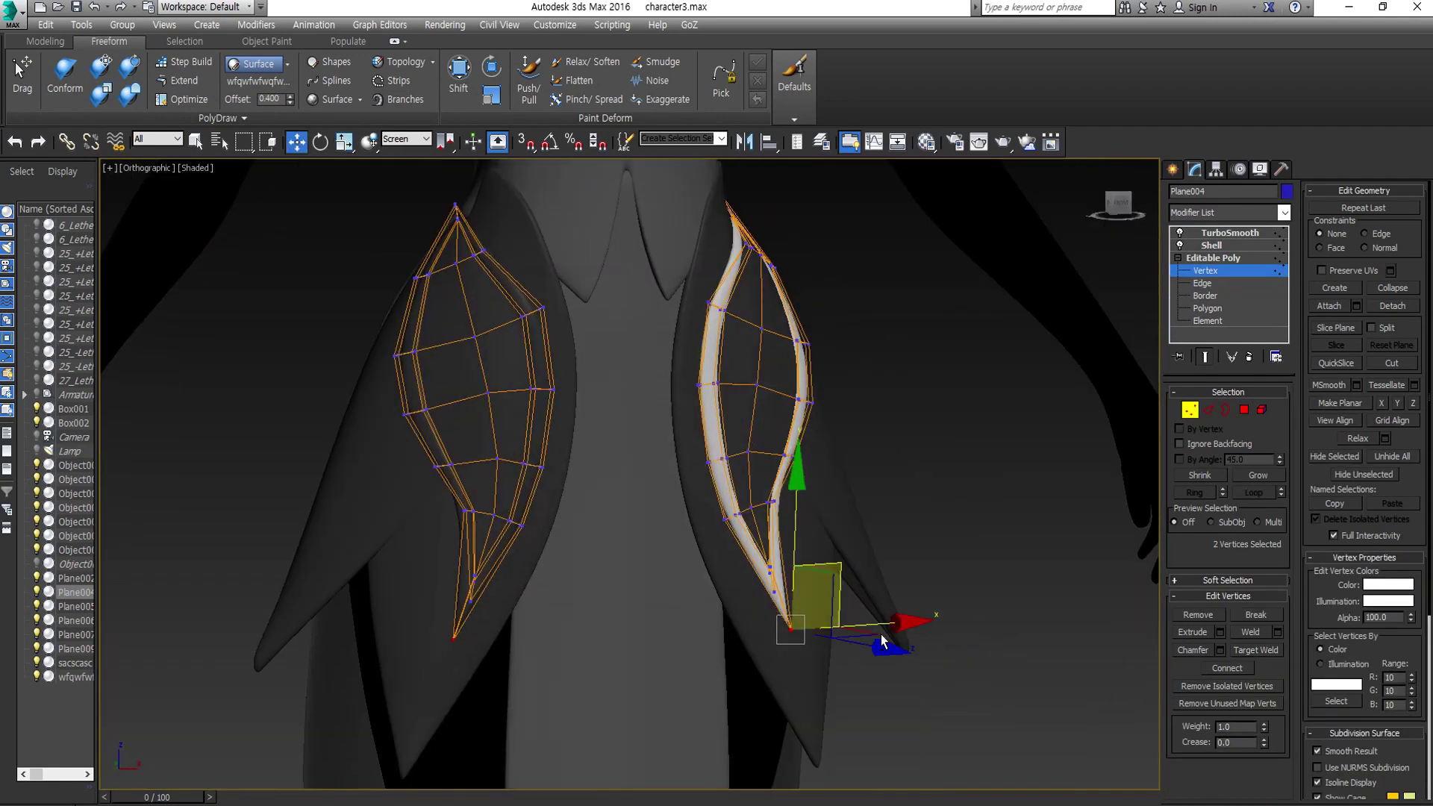
key("1")
key("f")
- Select the two fork vertices on the right trim strip
left_click(1017, 424)
left_click(841, 676)
key("shift+z")
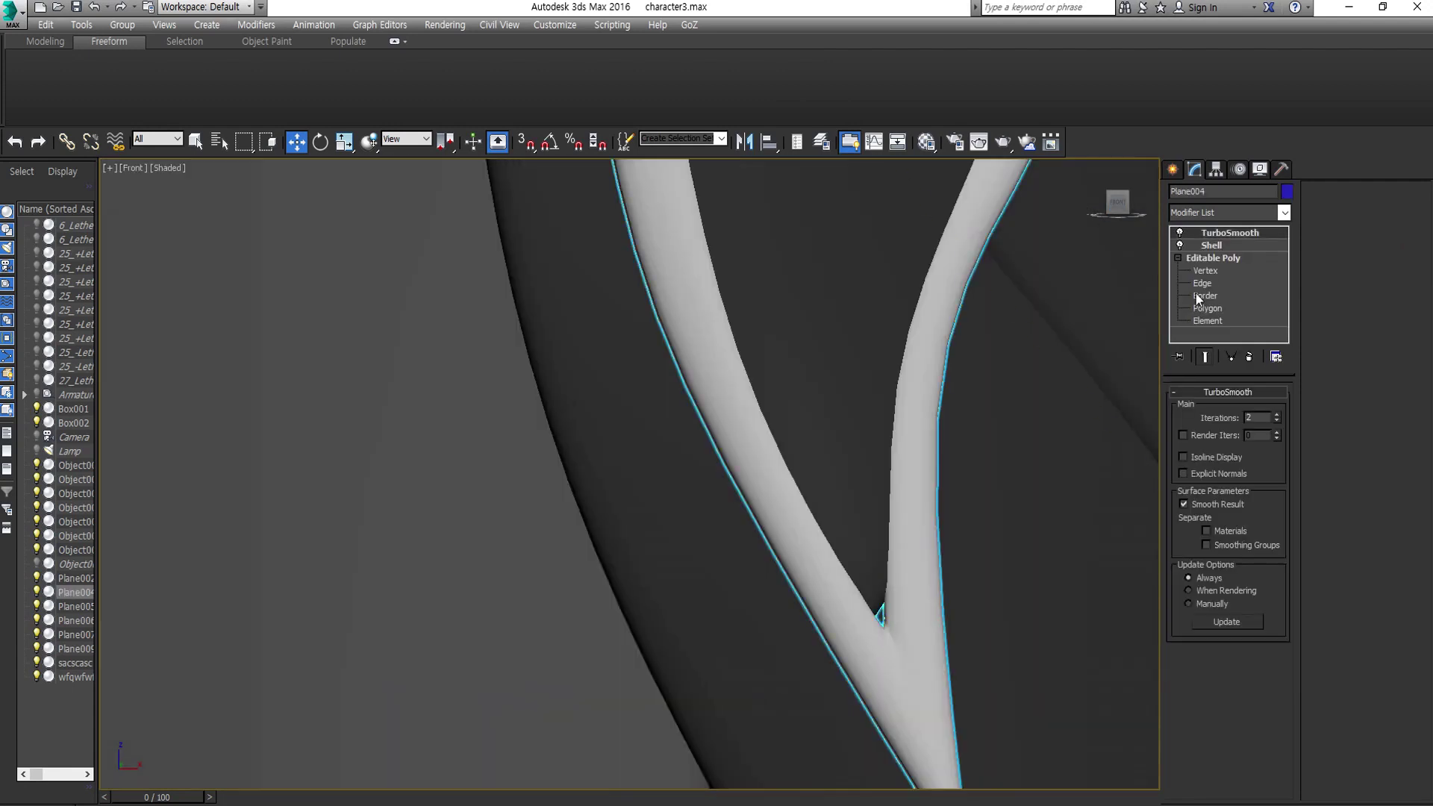
left_click(1203, 270)
key("shift+z")
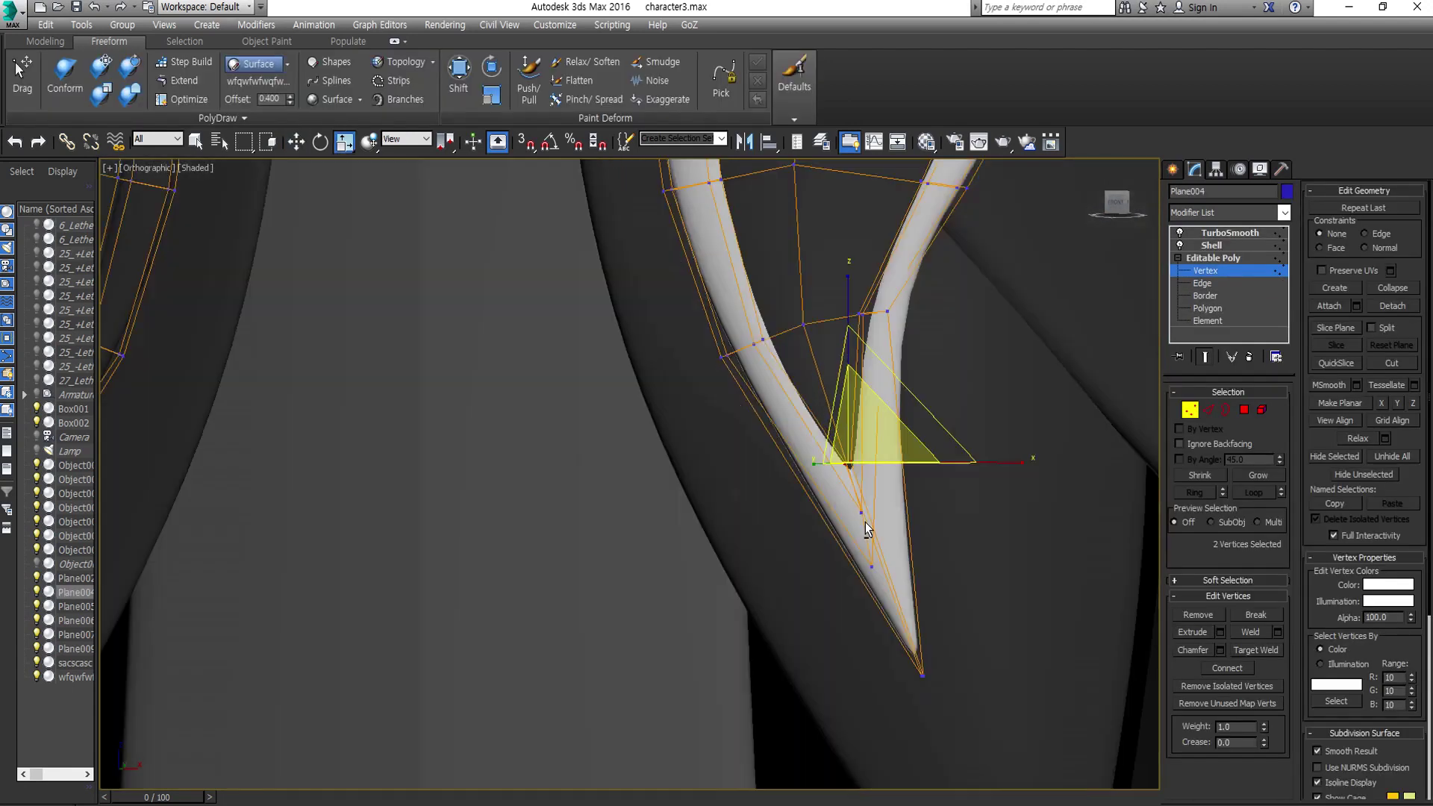
key("shift+z")
- Assign the white material to the left trim strip element of Plane005
key("1")
left_click(951, 432)
left_click(597, 431)
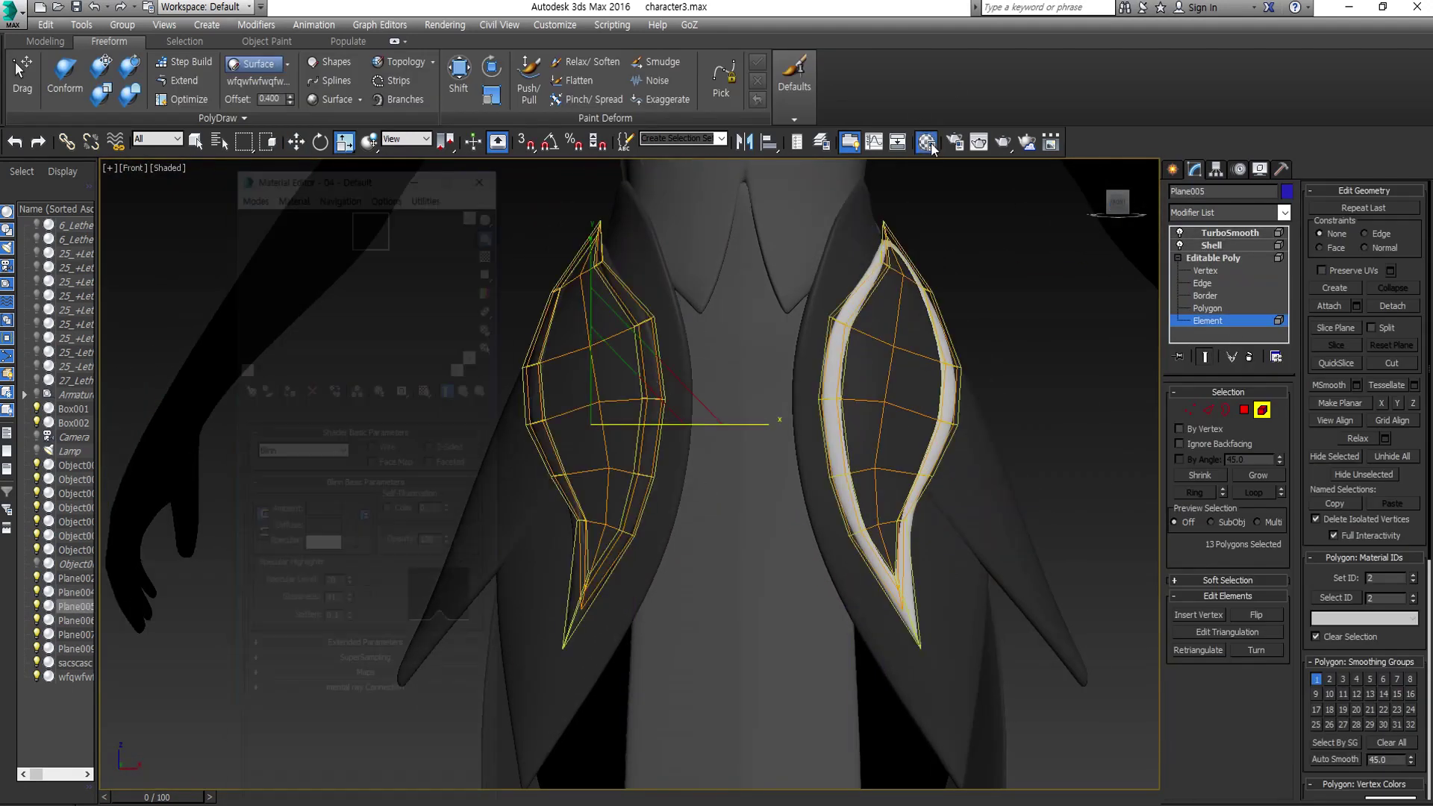
key("m")
left_click(1089, 396)
- Orbit around the left strip's tip to inspect it from below, then deselect
key("ctrl+z")
key("shift+z")
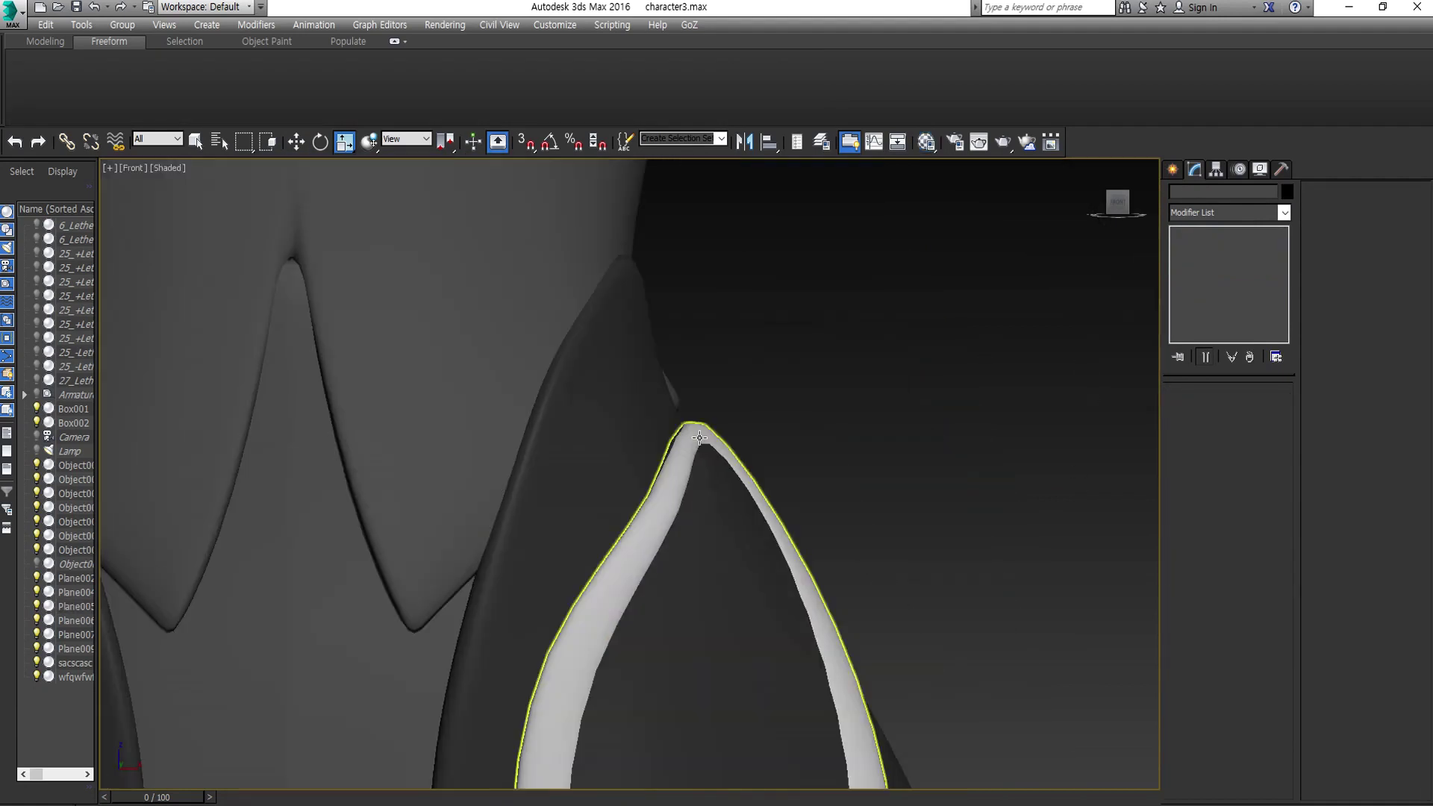
key("1")
middle_click_drag(770, 304, 896, 323, "alt")
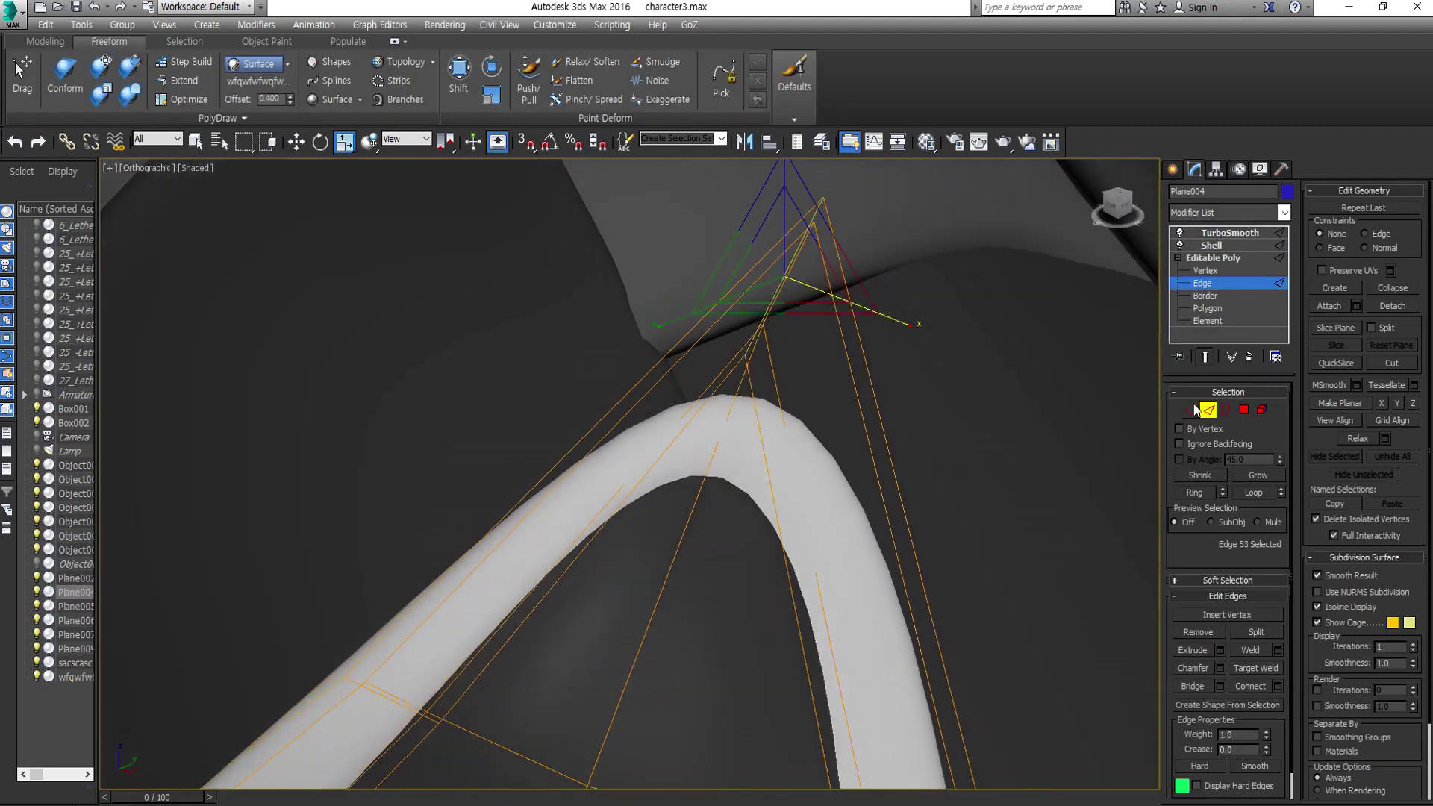
key("e")
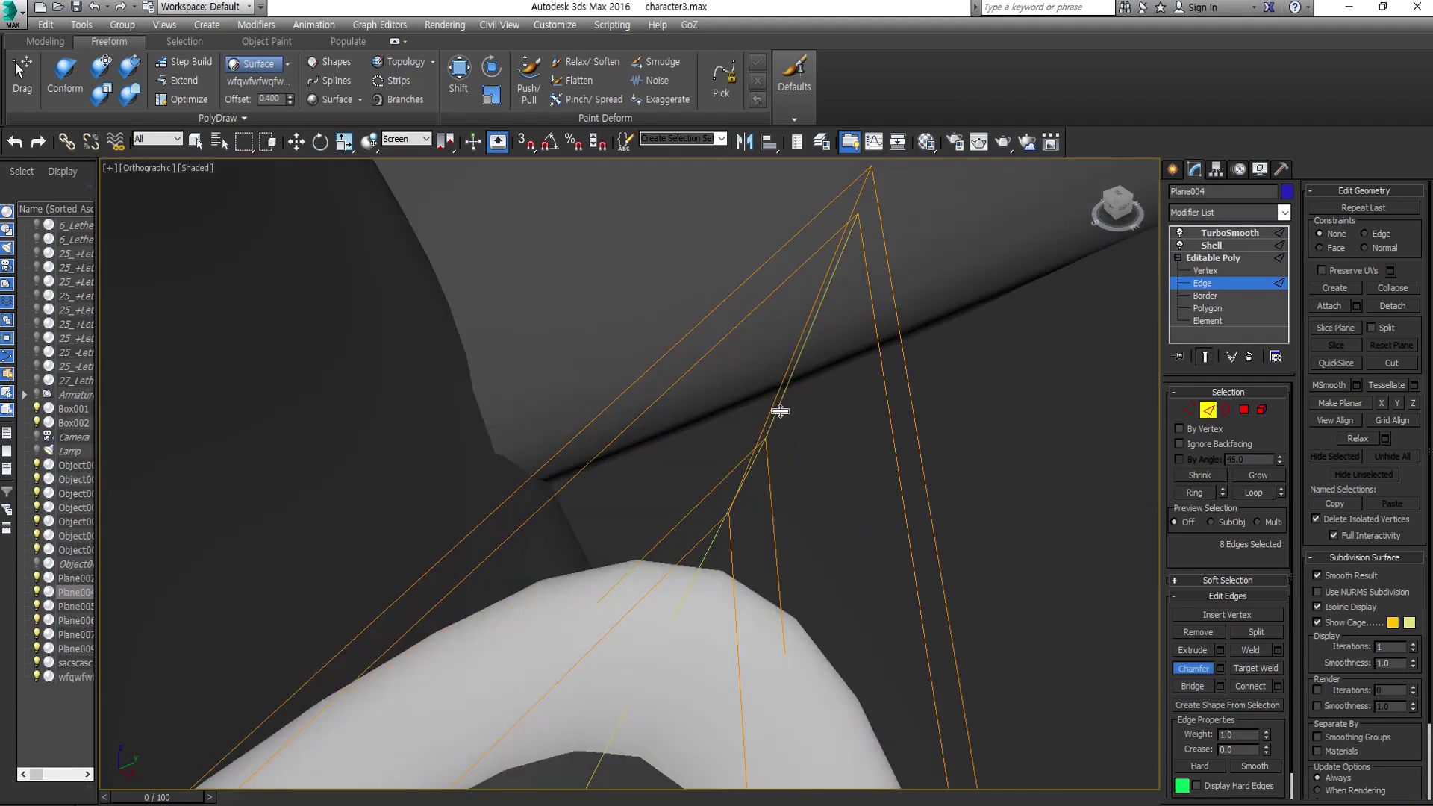
mouse_move(777, 420)
middle_mouse_down("alt")
mouse_move(823, 349)
mouse_move(809, 443)
middle_mouse_up("alt")
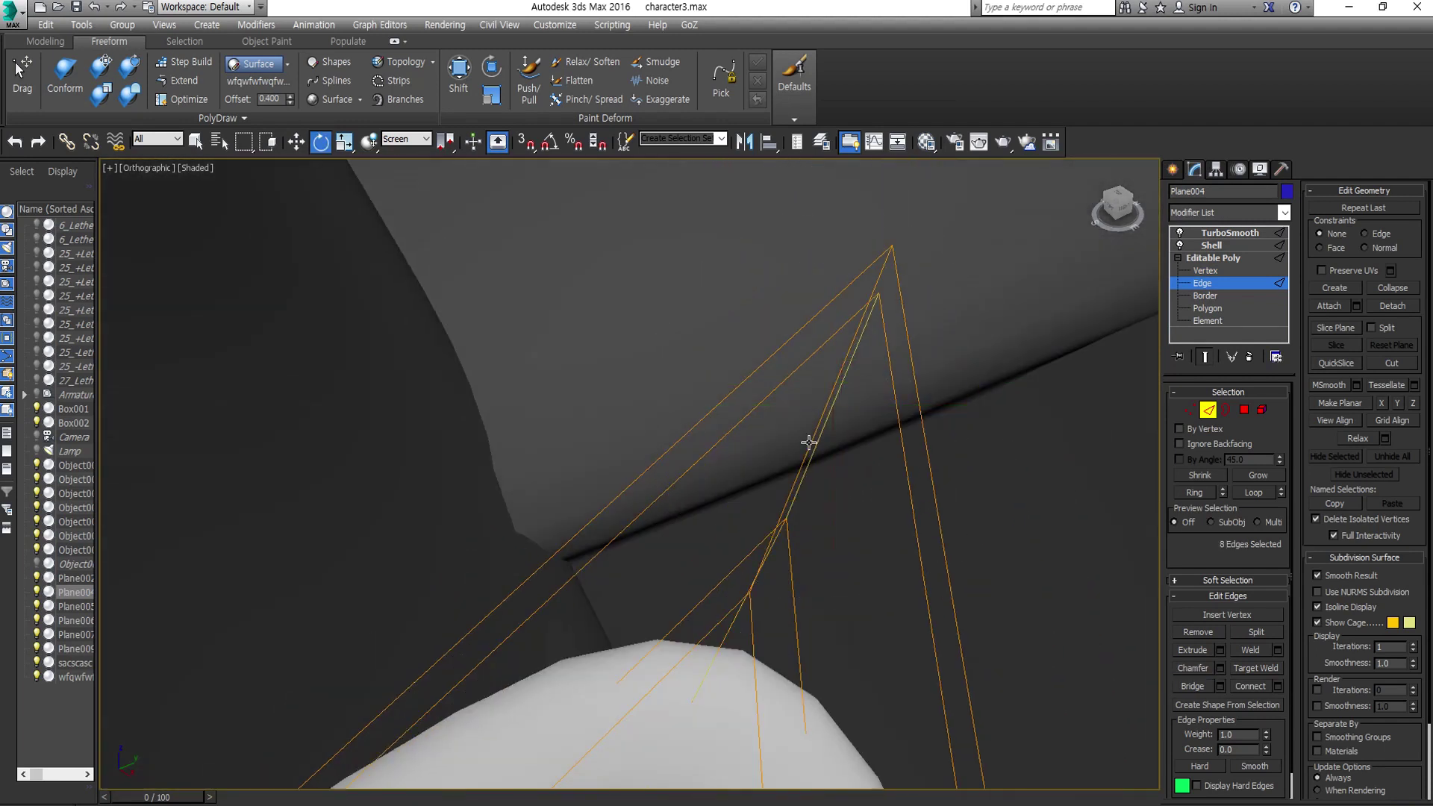
middle_click_drag(863, 324, 865, 306, "alt")
key("f")
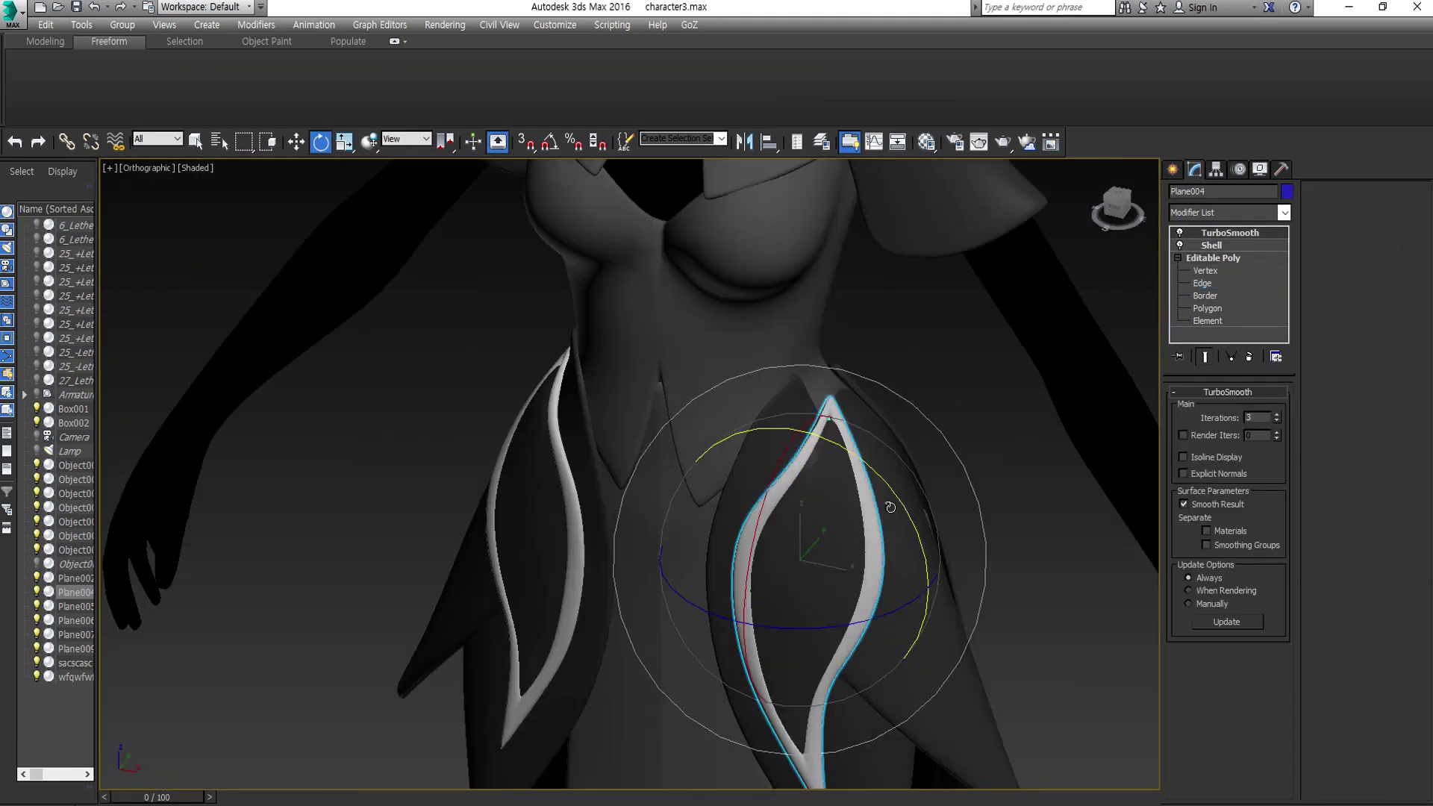
scroll(1041, 579, "up", 3)
left_click(1040, 579)
scroll(821, 396, "up", 4)
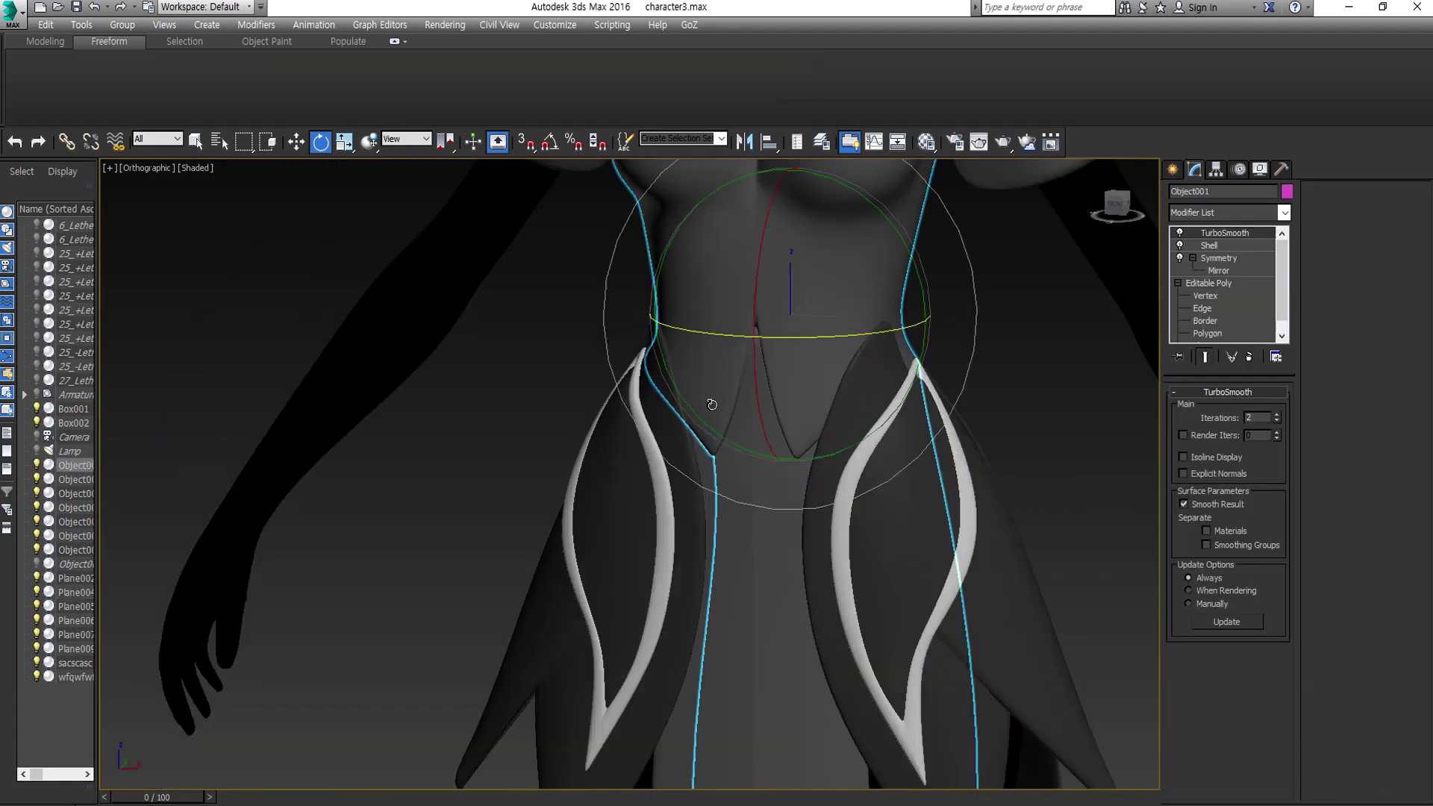
- Give Plane007's outer band polygons Material ID 2 with the white material
key("f")
left_click(1050, 497)
scroll(1050, 497, "up", 3)
middle_click_drag(1050, 496, 1088, 486)
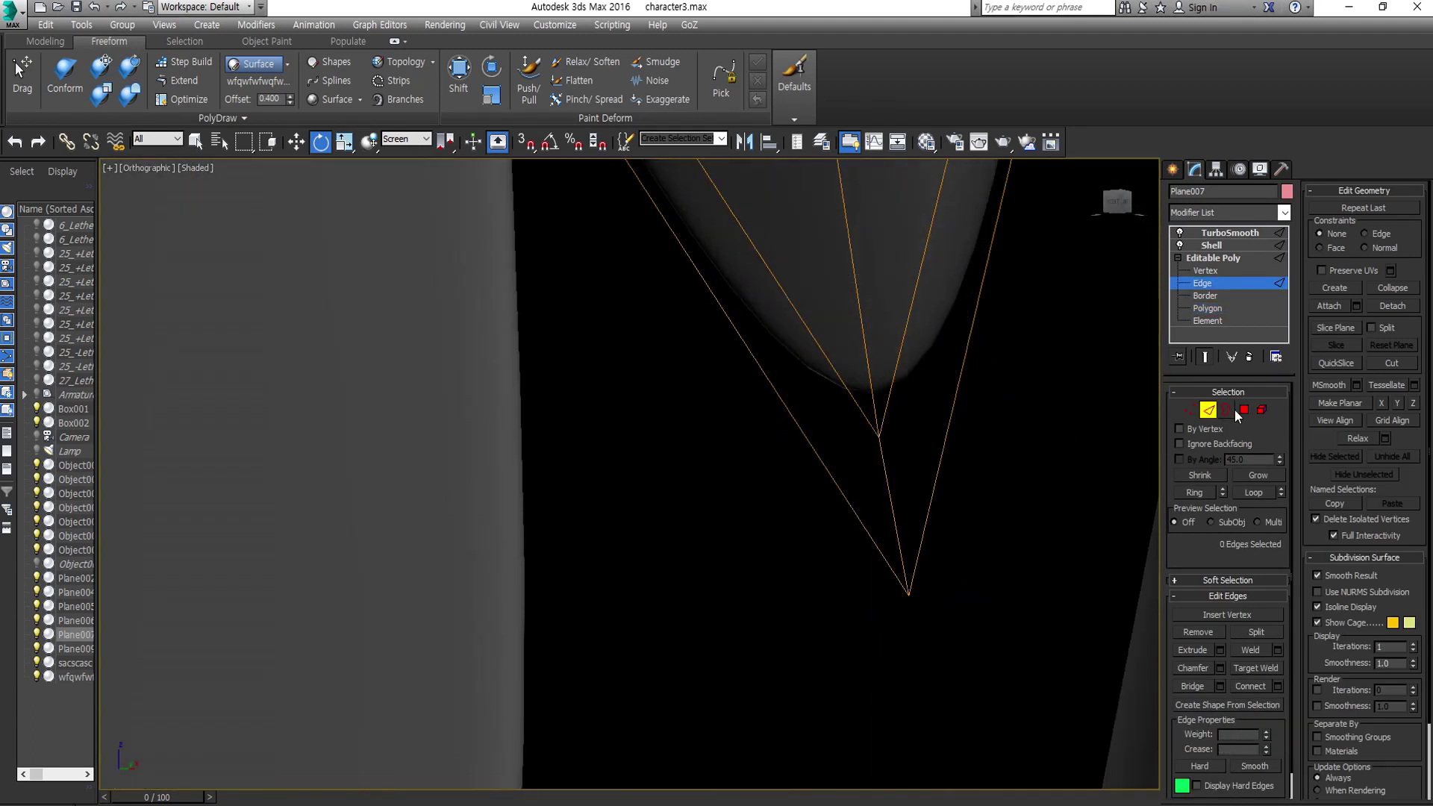
left_click(1242, 409)
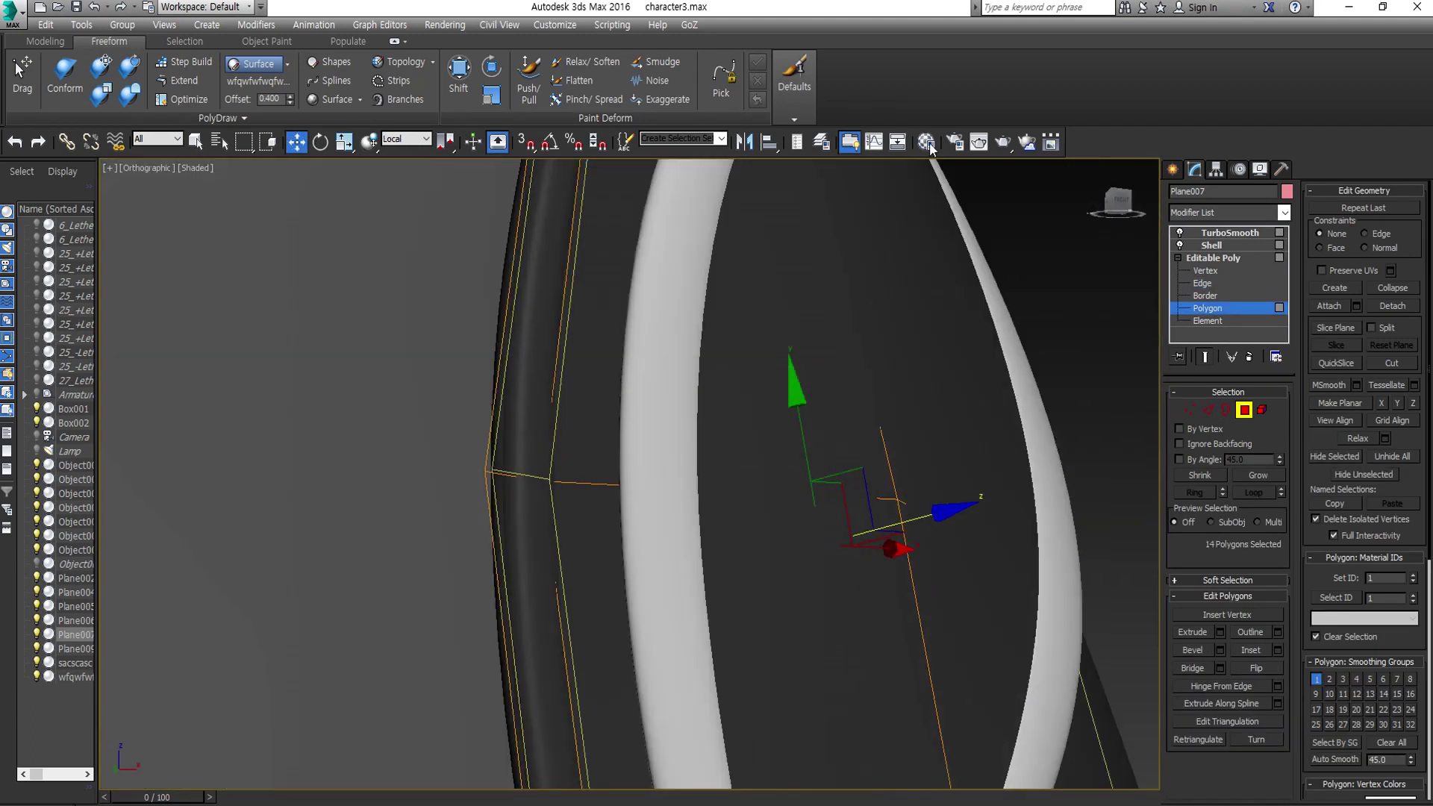
left_click(928, 144)
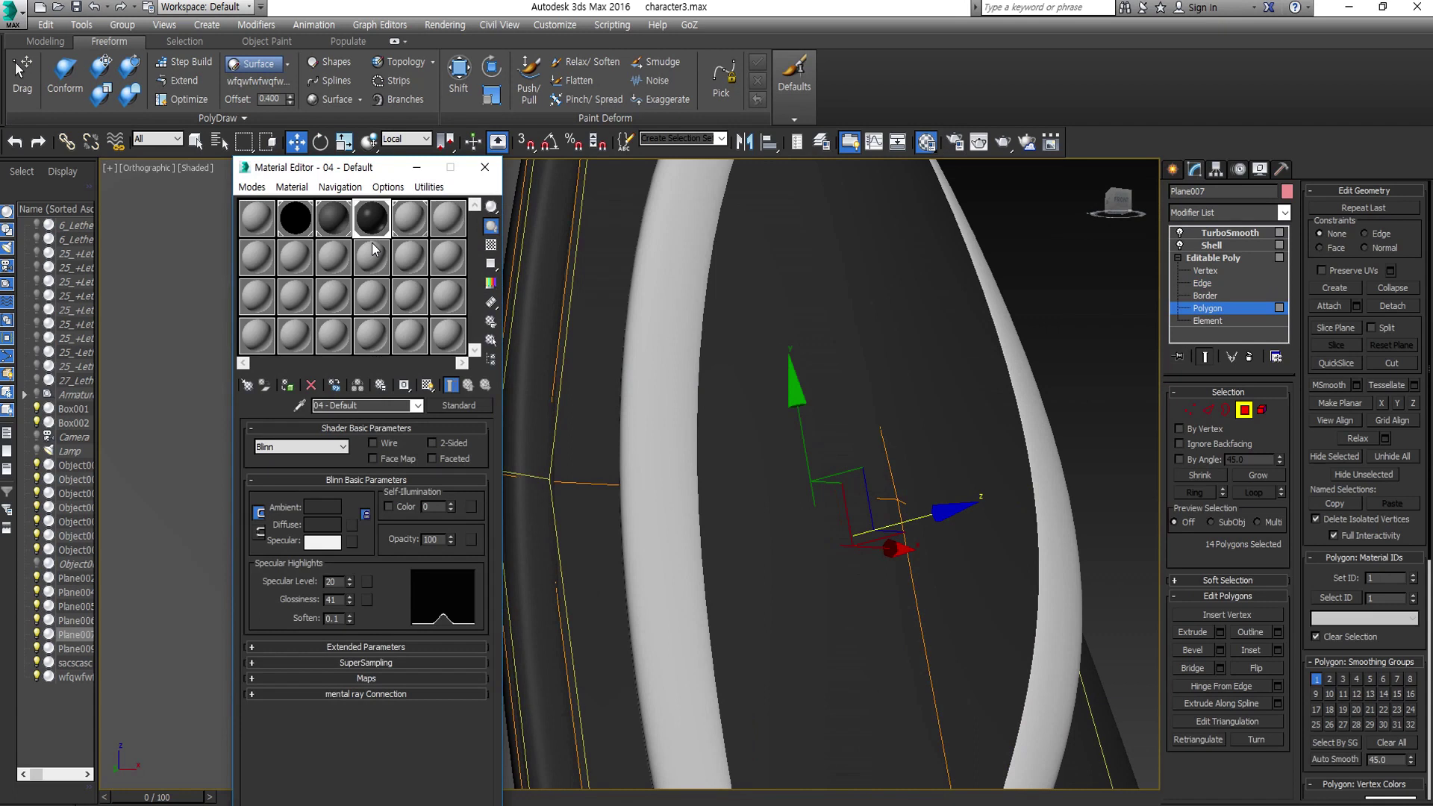
left_click(486, 169)
- Select and scale the edge loop along Plane007's new outer strip
key("2")
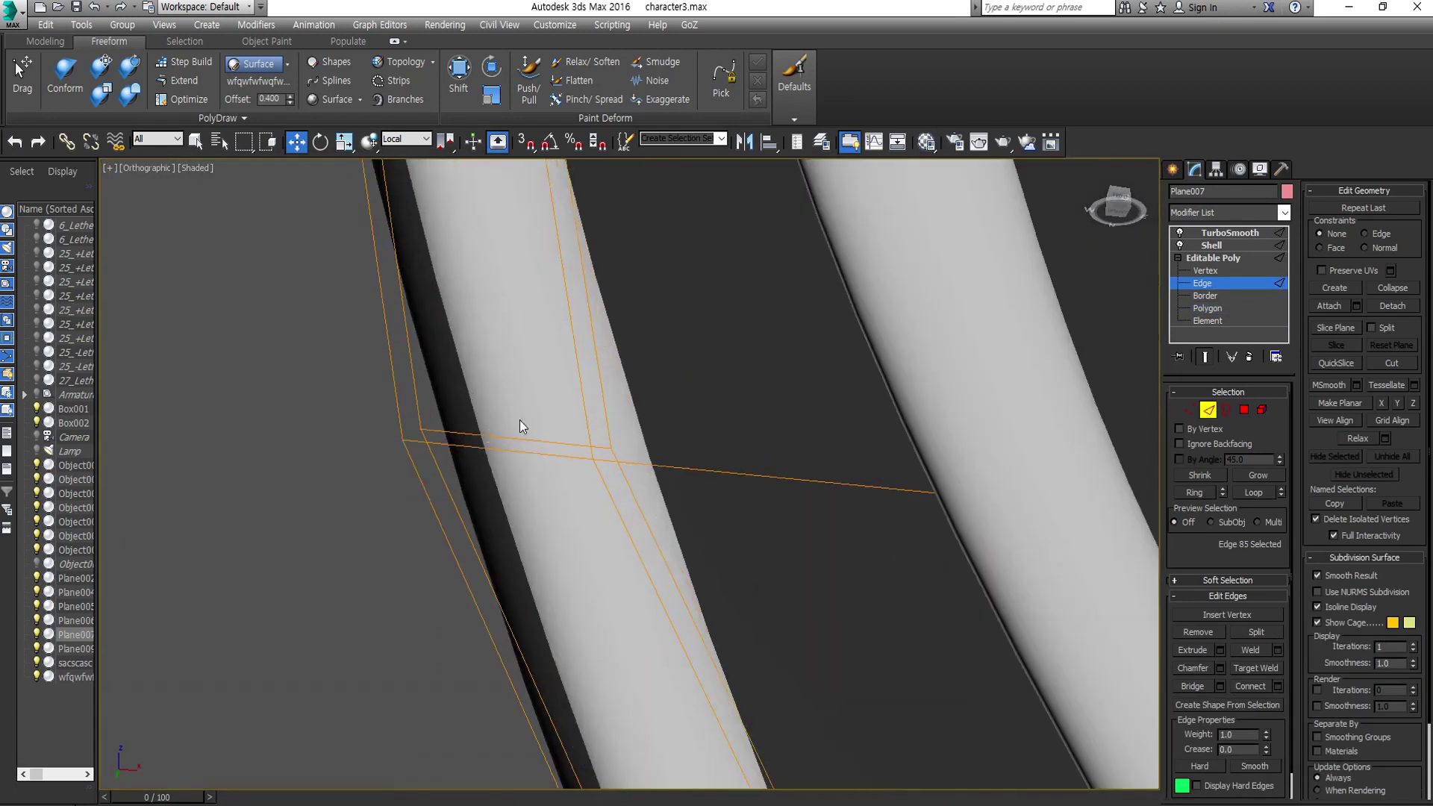
double_click(520, 420)
scroll(519, 419, "down", 5)
key("r")
scroll(629, 499, "up", 5)
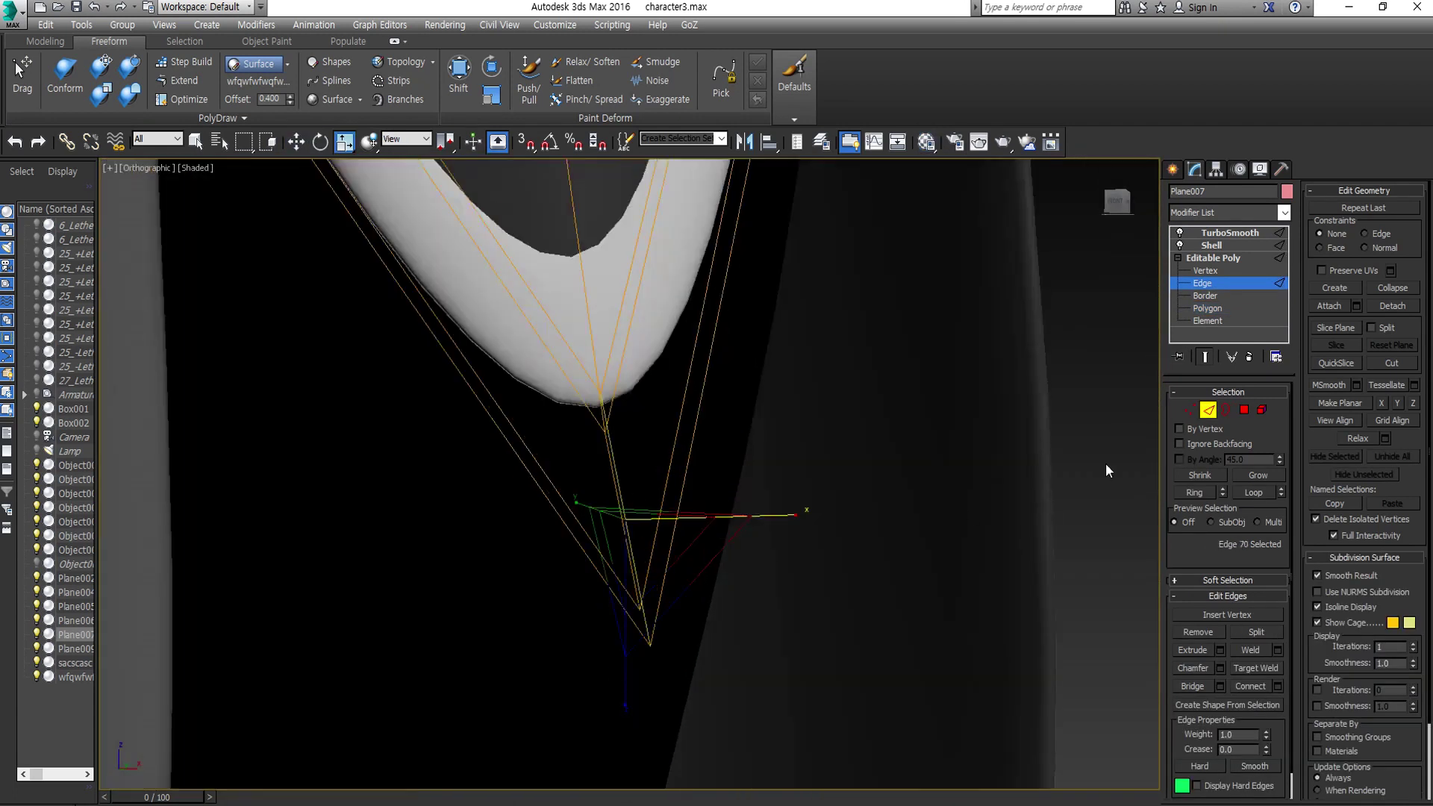
middle_click_drag(1107, 470, 671, 679, "alt")
scroll(654, 619, "down", 5)
- Assign the white material to Plane009's outer trim element
left_click(288, 547)
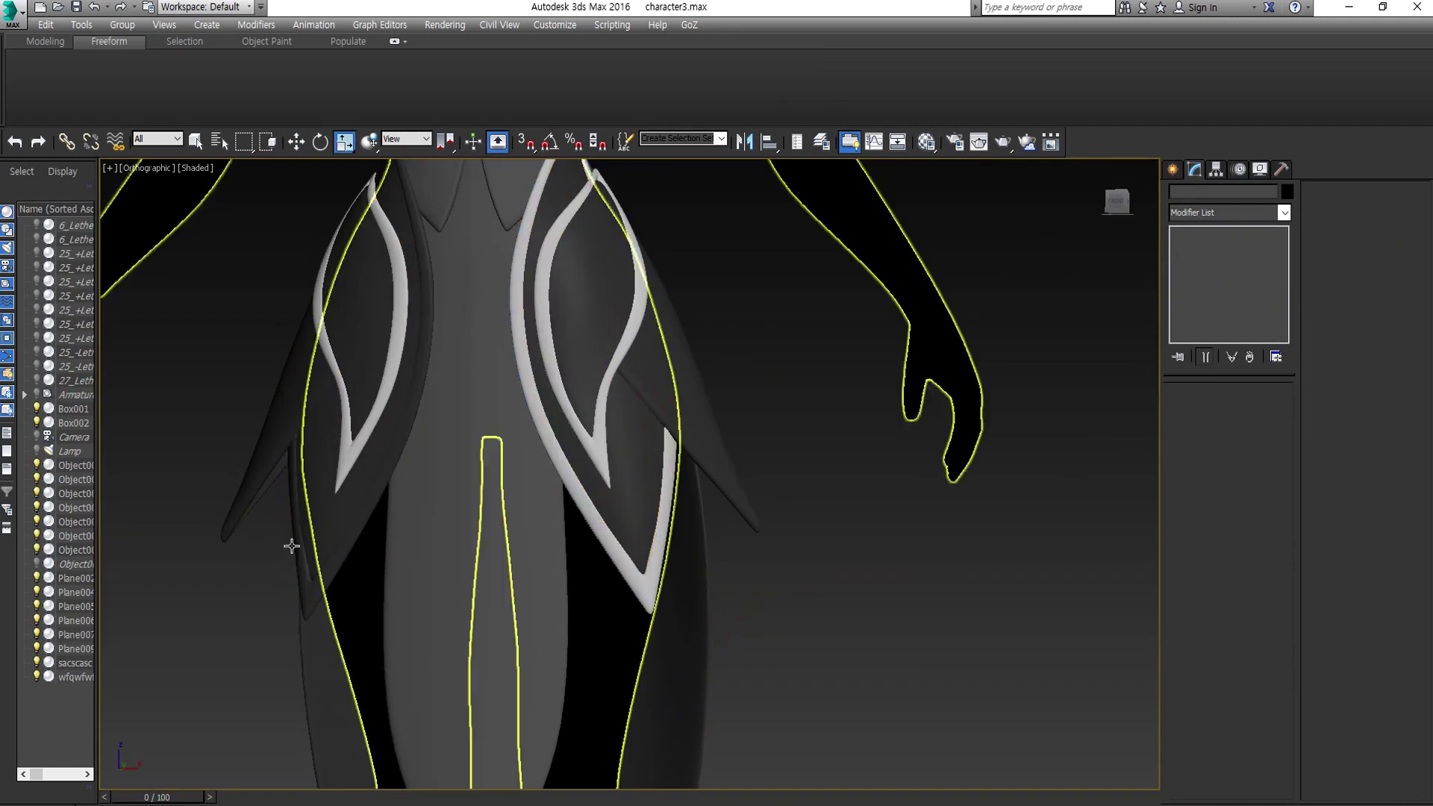
key("5")
left_click(373, 448)
left_click(926, 142)
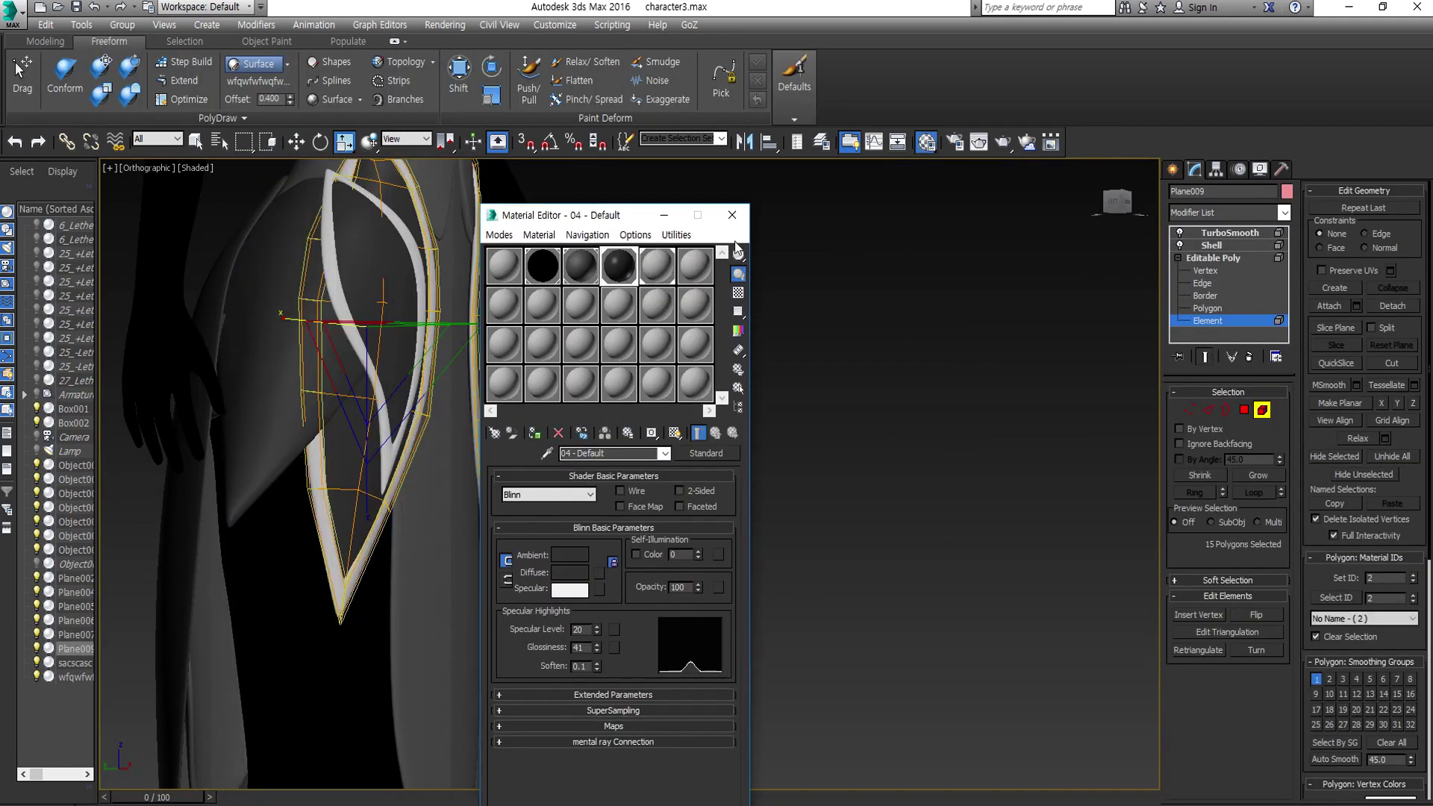
middle_click_drag(522, 448, 436, 422)
left_click(950, 329)
- Select Plane002, rotate to a side-on view, and prepare to move its tip vertices
key("f")
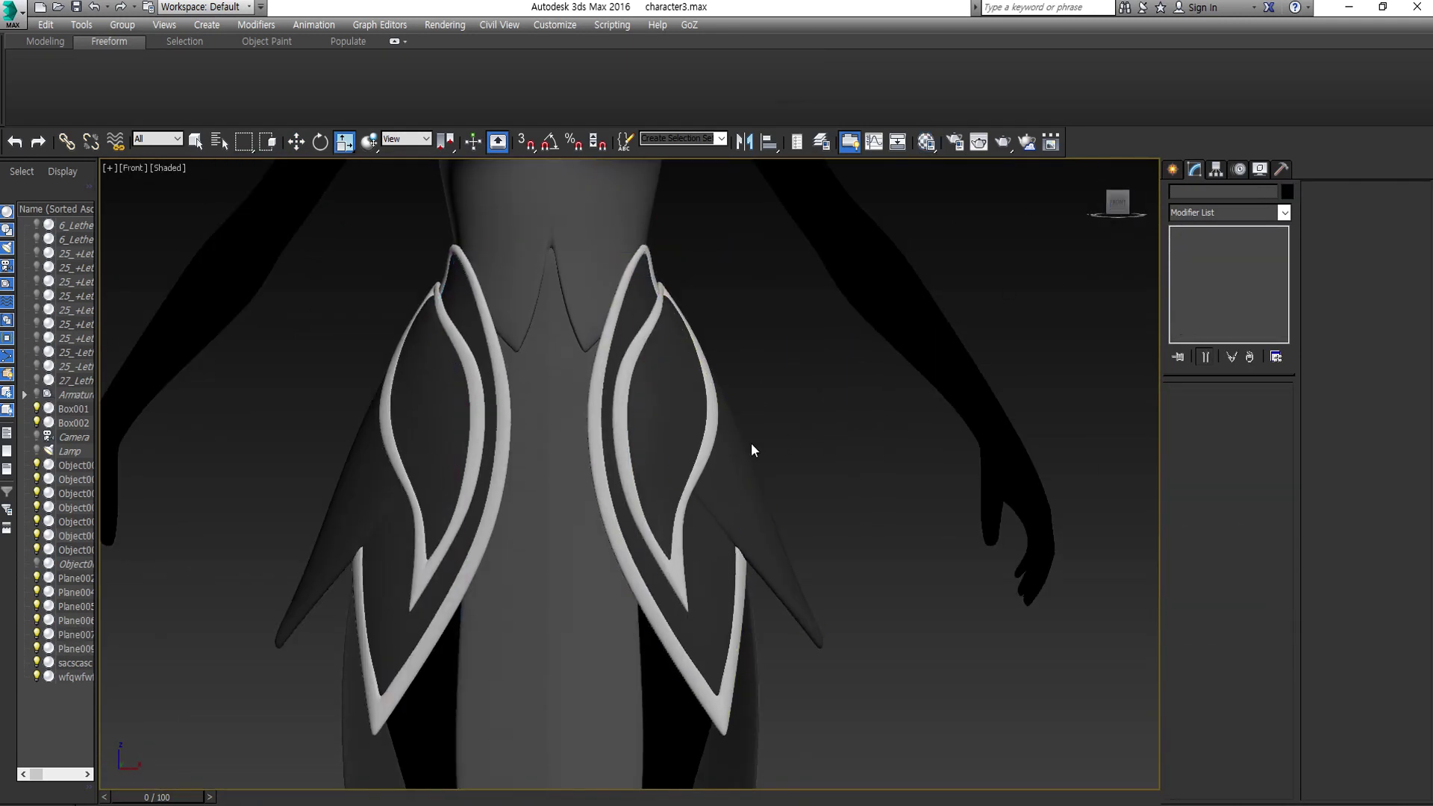
scroll(598, 323, "up", 3)
scroll(921, 527, "down", 3)
left_click(828, 455)
middle_click_drag(828, 454, 761, 426, "alt")
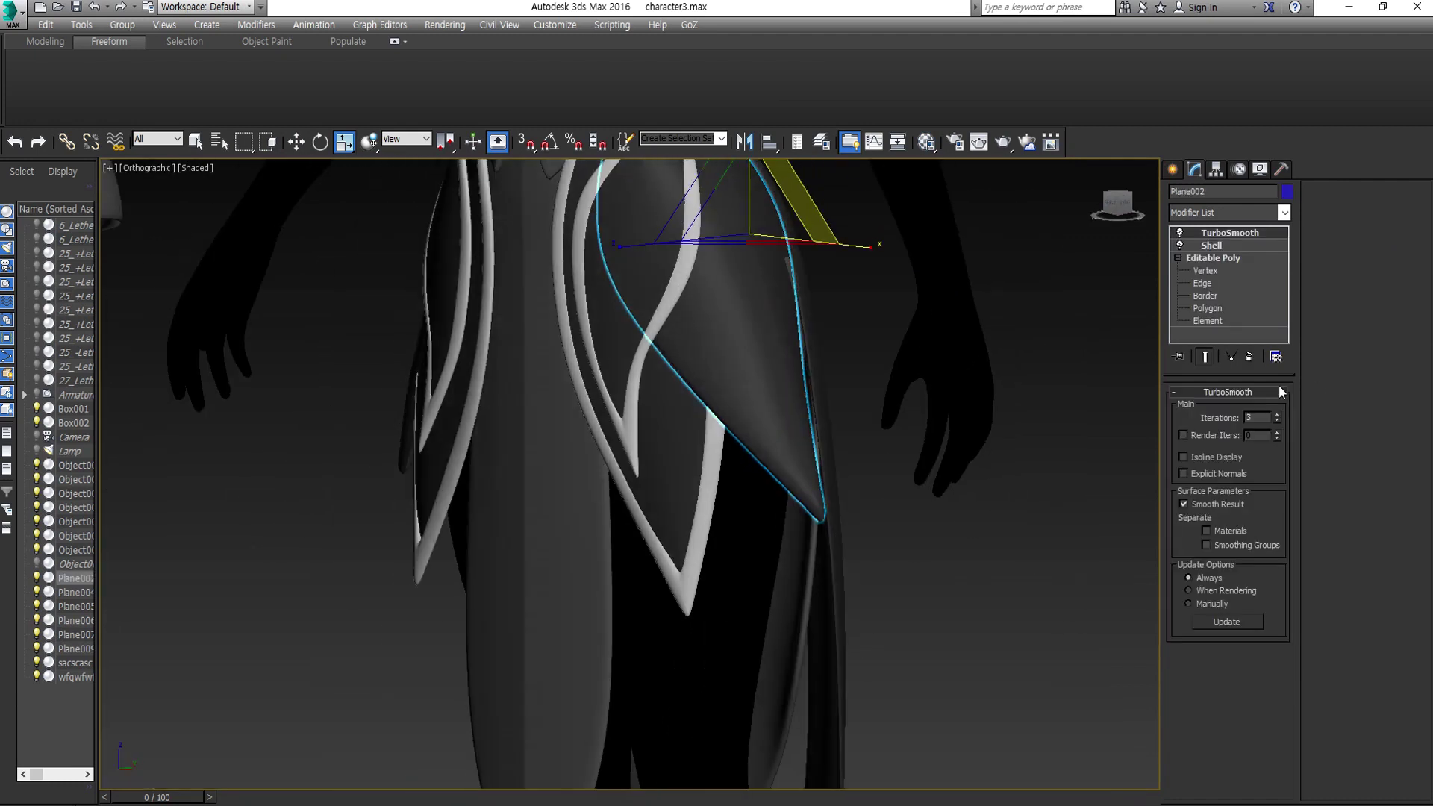
middle_click_drag(953, 495, 644, 506, "alt")
key("1")
key("w")
scroll(842, 378, "up", 4)
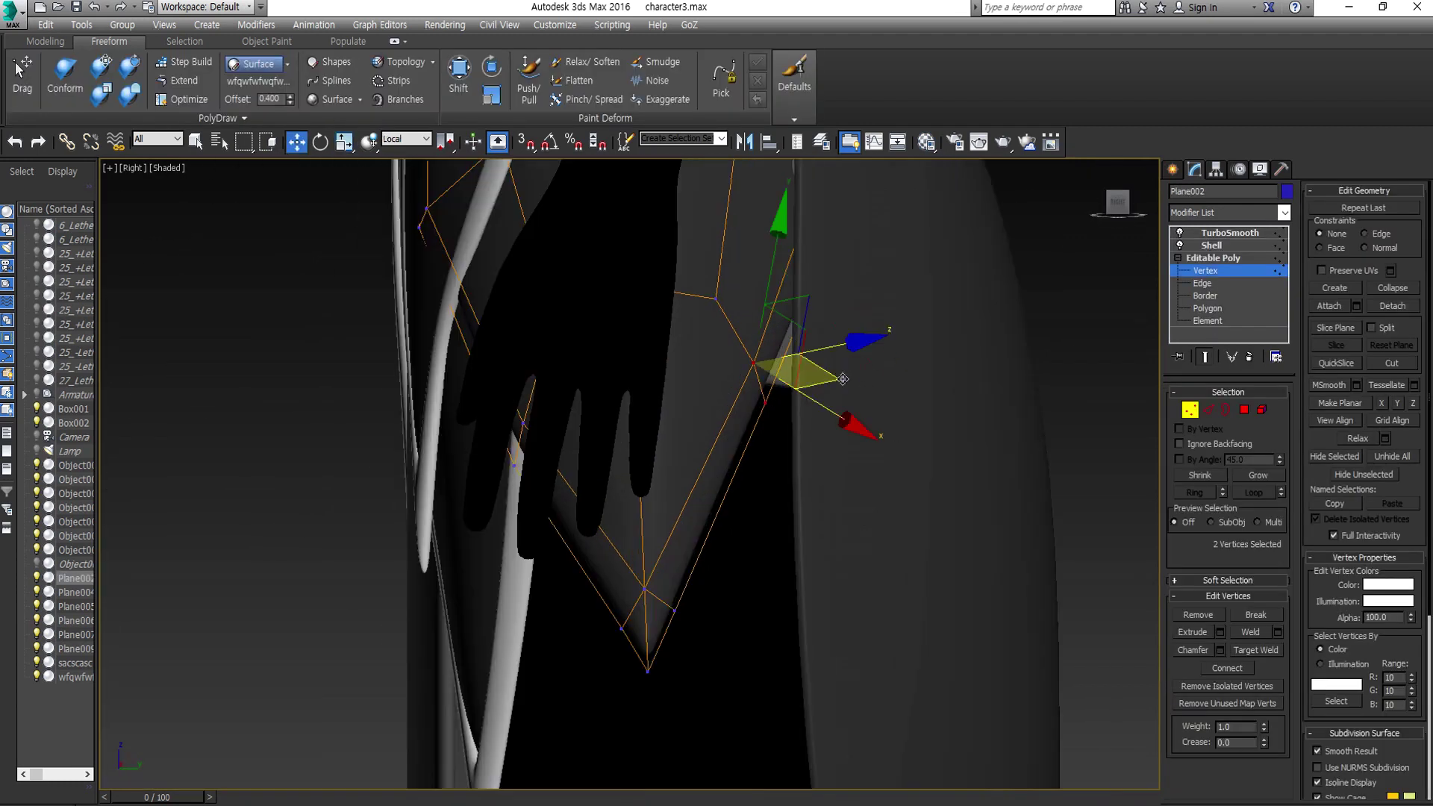